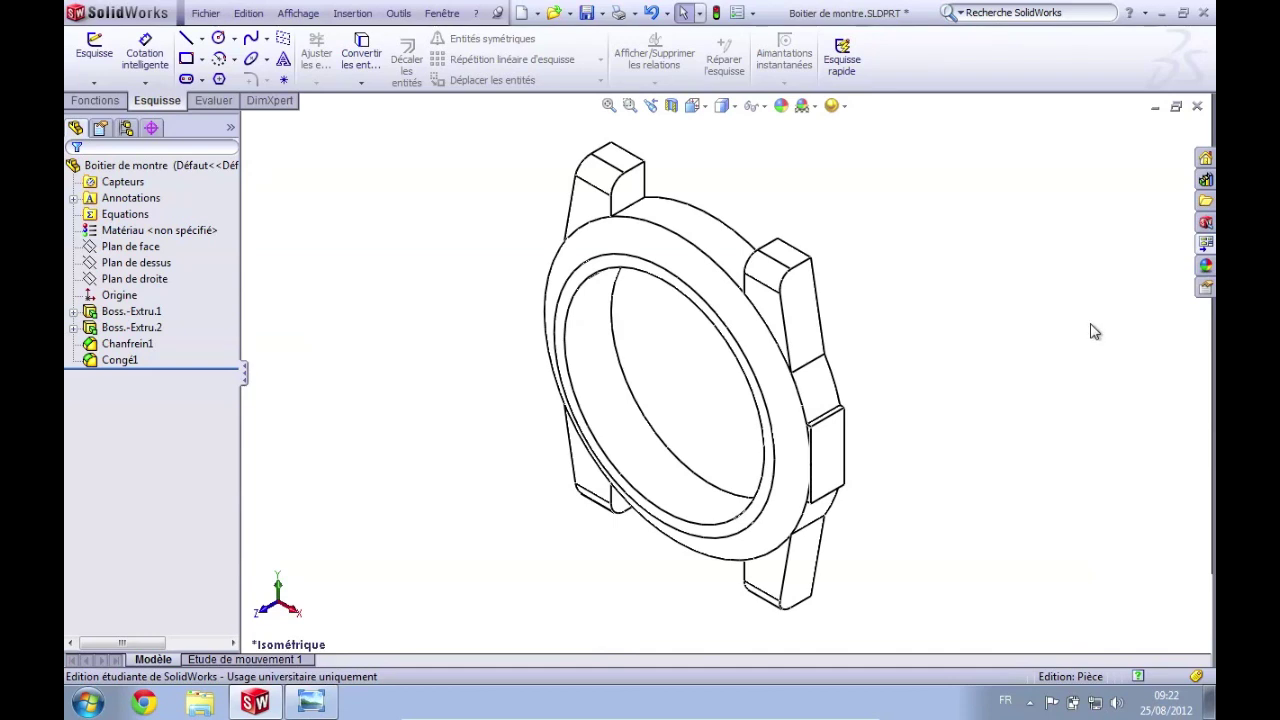
# - Turn and orbit the finished watch case to inspect it, briefly highlighting Boss.-Extru.1
pyautogui.press('Right')
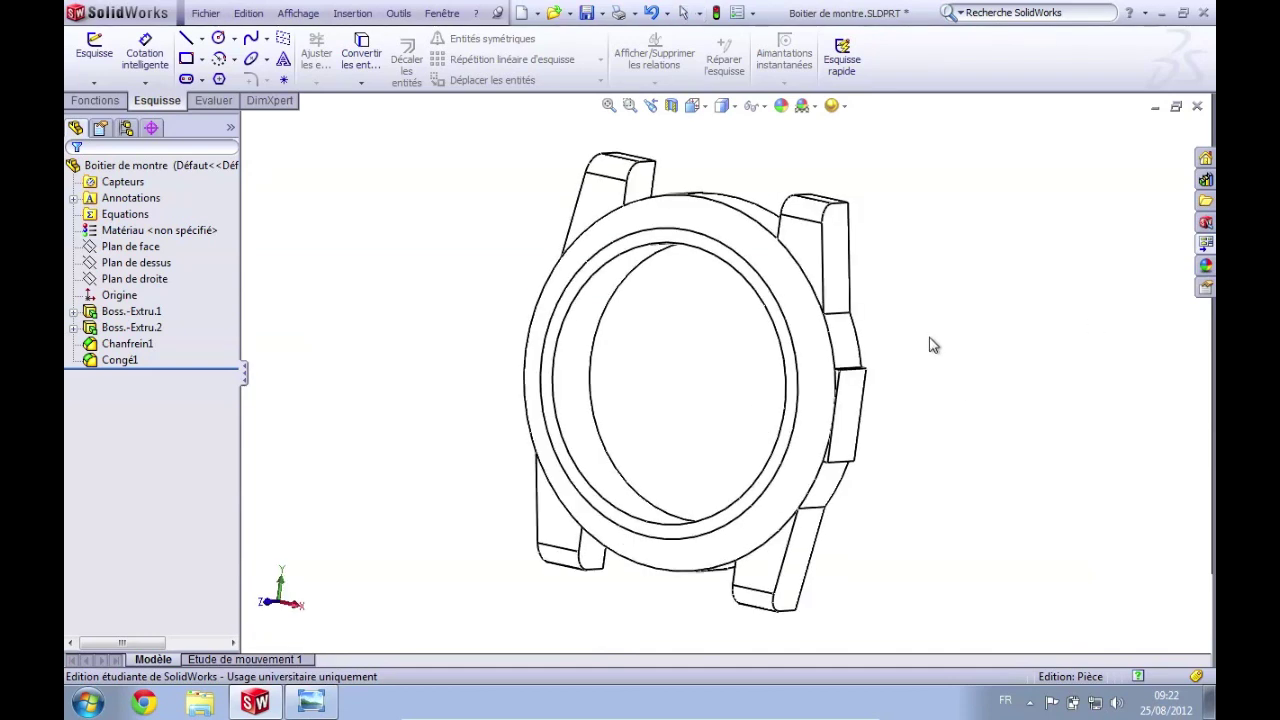
pyautogui.press('Right')
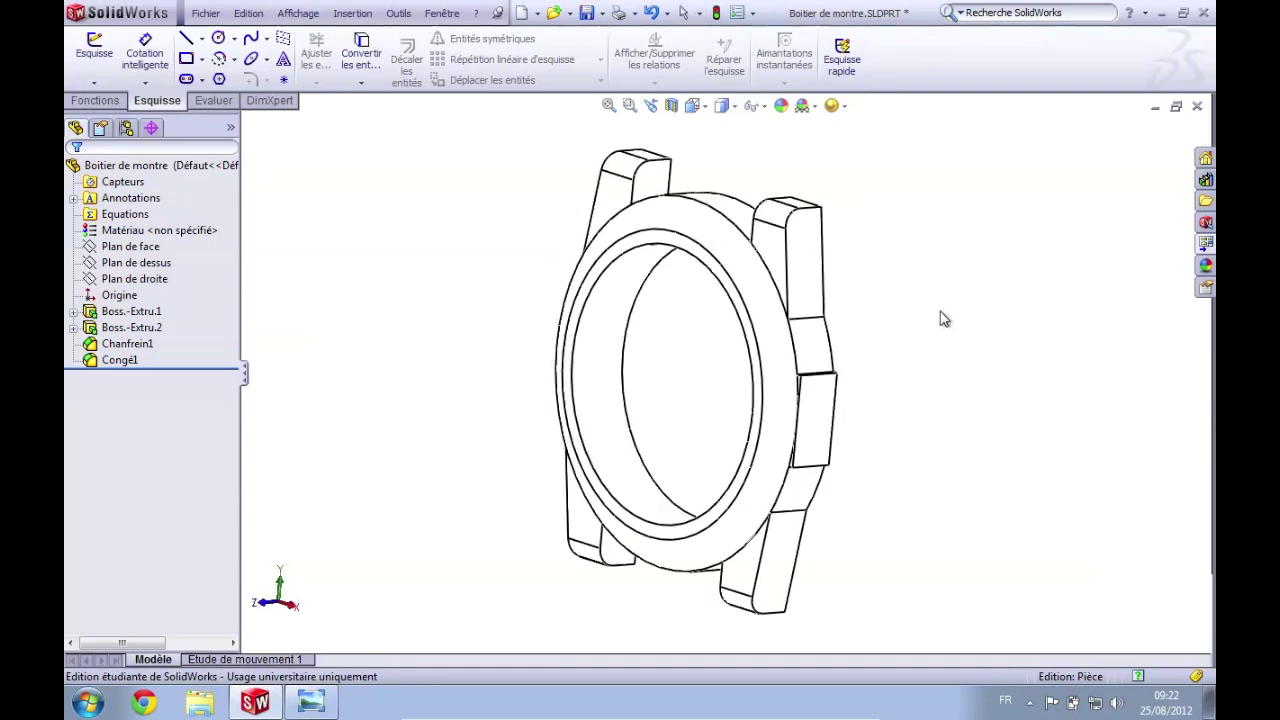
pyautogui.press('Right')
pyautogui.press('Escape')
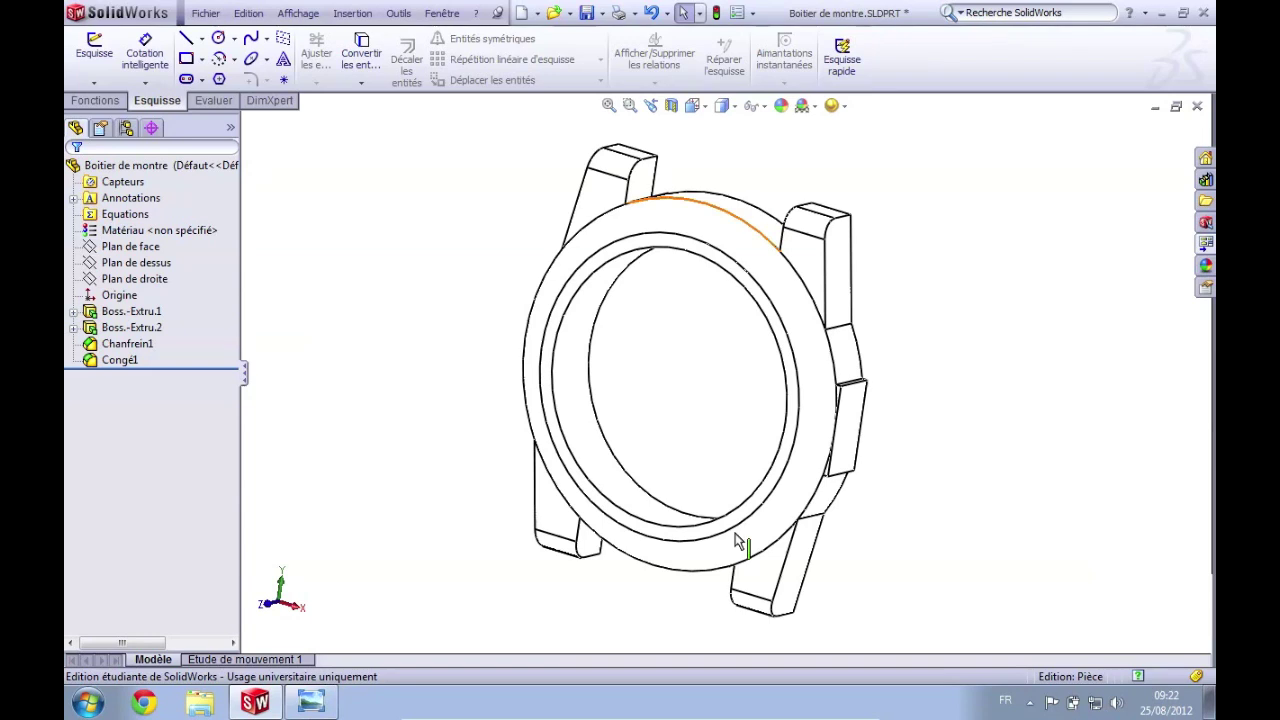
pyautogui.moveTo(1087, 313); pyautogui.dragTo(1072, 318, button='middle')
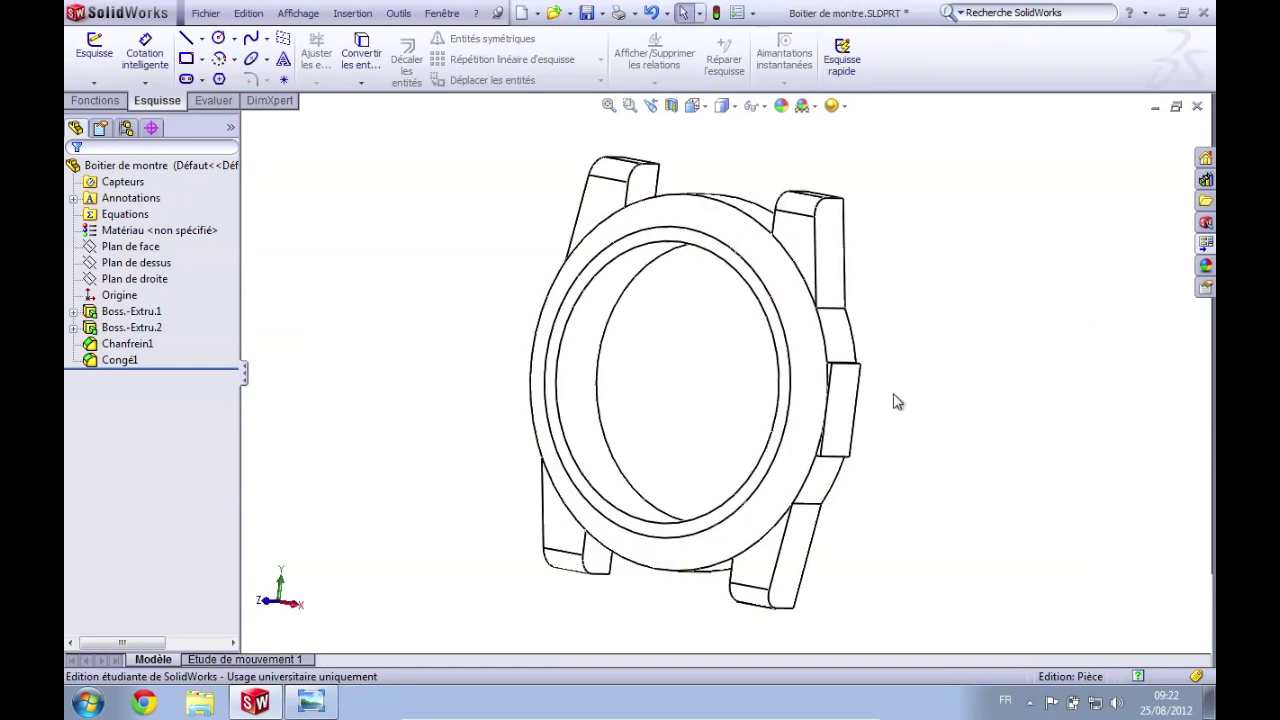
pyautogui.moveTo(955, 288); pyautogui.dragTo(965, 286, button='middle')
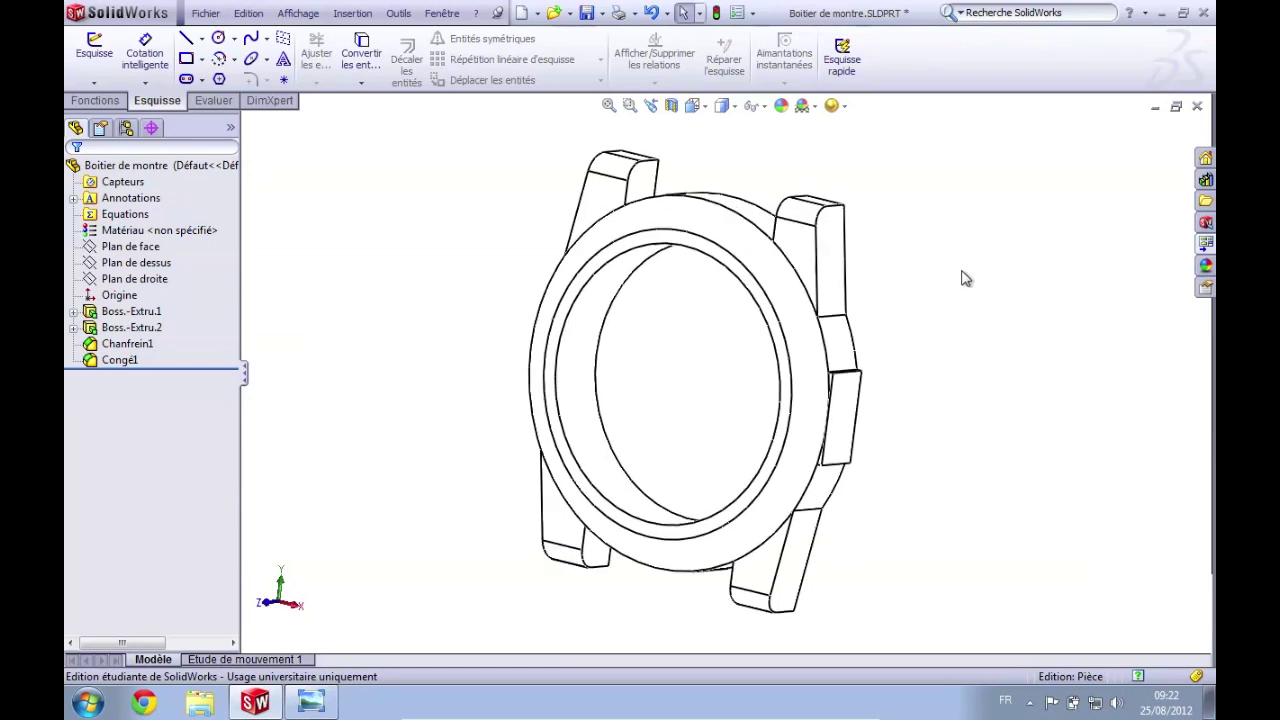
pyautogui.moveTo(963, 291); pyautogui.dragTo(958, 306, button='middle')
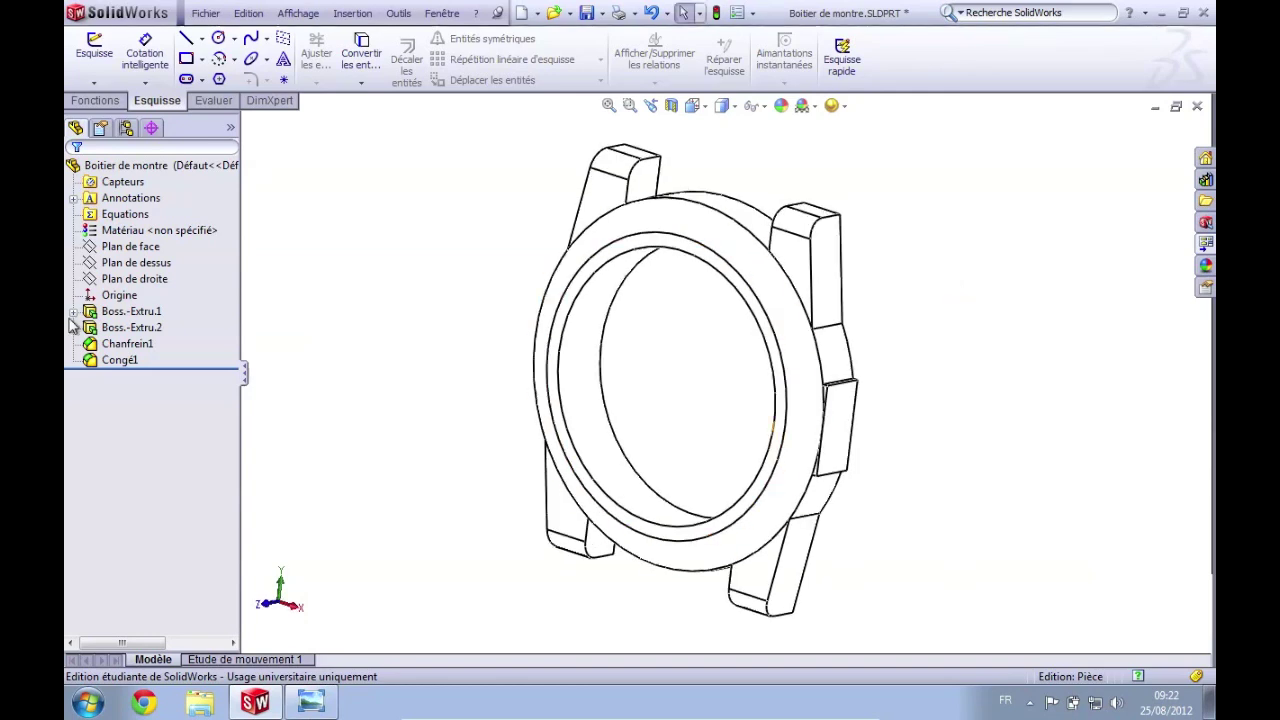
pyautogui.click(145, 312)
pyautogui.press('Escape')
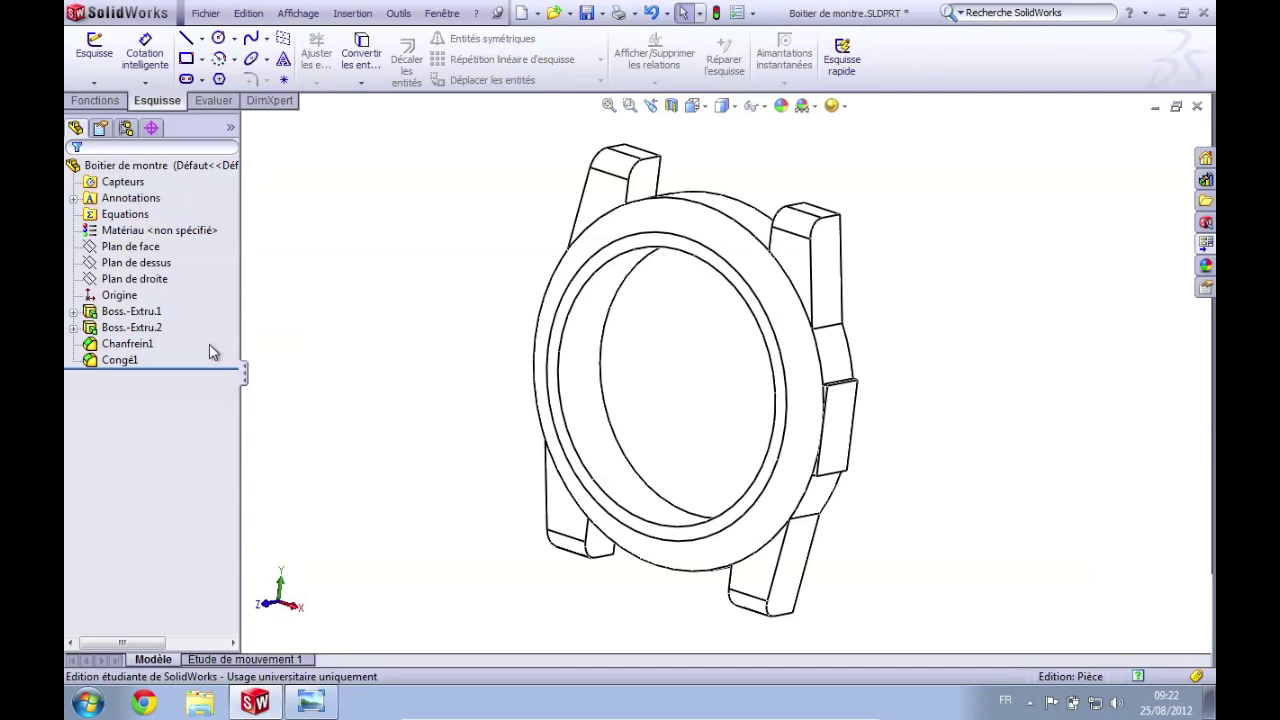
# - Roll the feature history back to Boss.-Extru.1 and inspect the first extrusion
pyautogui.moveTo(218, 367); pyautogui.dragTo(222, 323)
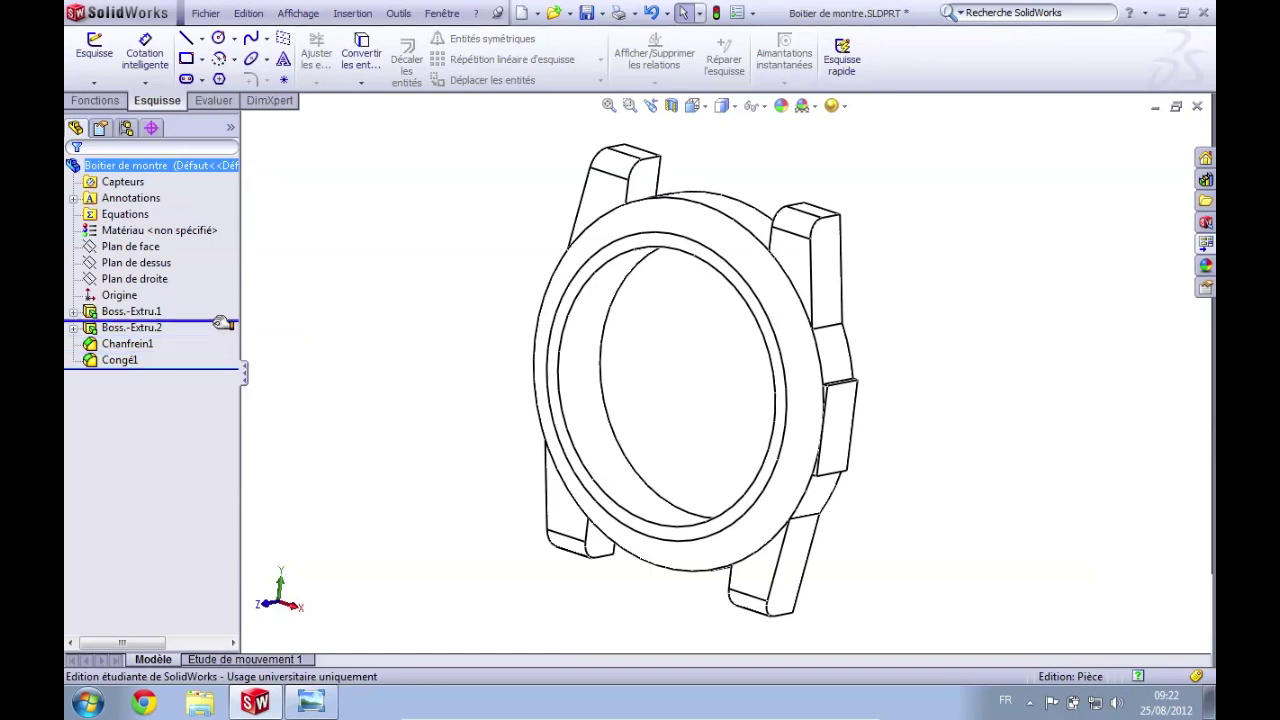
pyautogui.moveTo(222, 323); pyautogui.dragTo(222, 322)
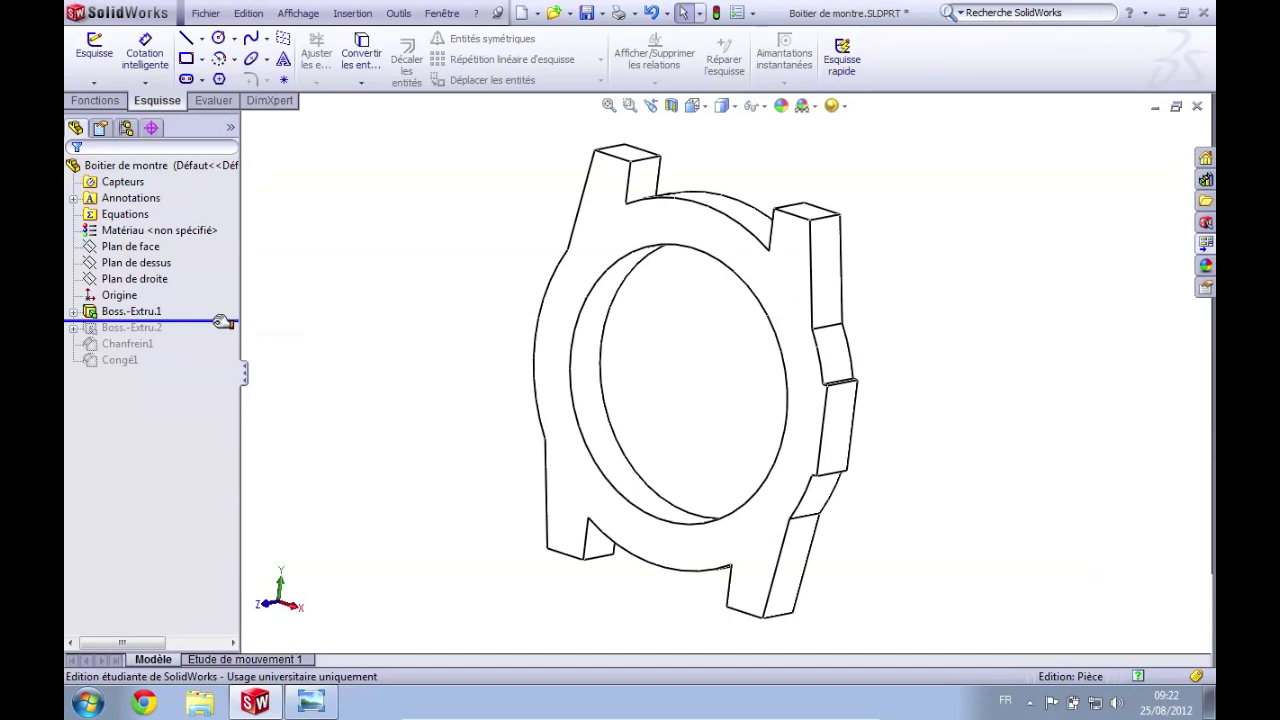
pyautogui.moveTo(365, 290)
pyautogui.mouseDown(button='middle')
pyautogui.moveTo(394, 263)
pyautogui.moveTo(391, 246)
pyautogui.moveTo(391, 263)
pyautogui.mouseUp(button='middle')
pyautogui.press('Escape')
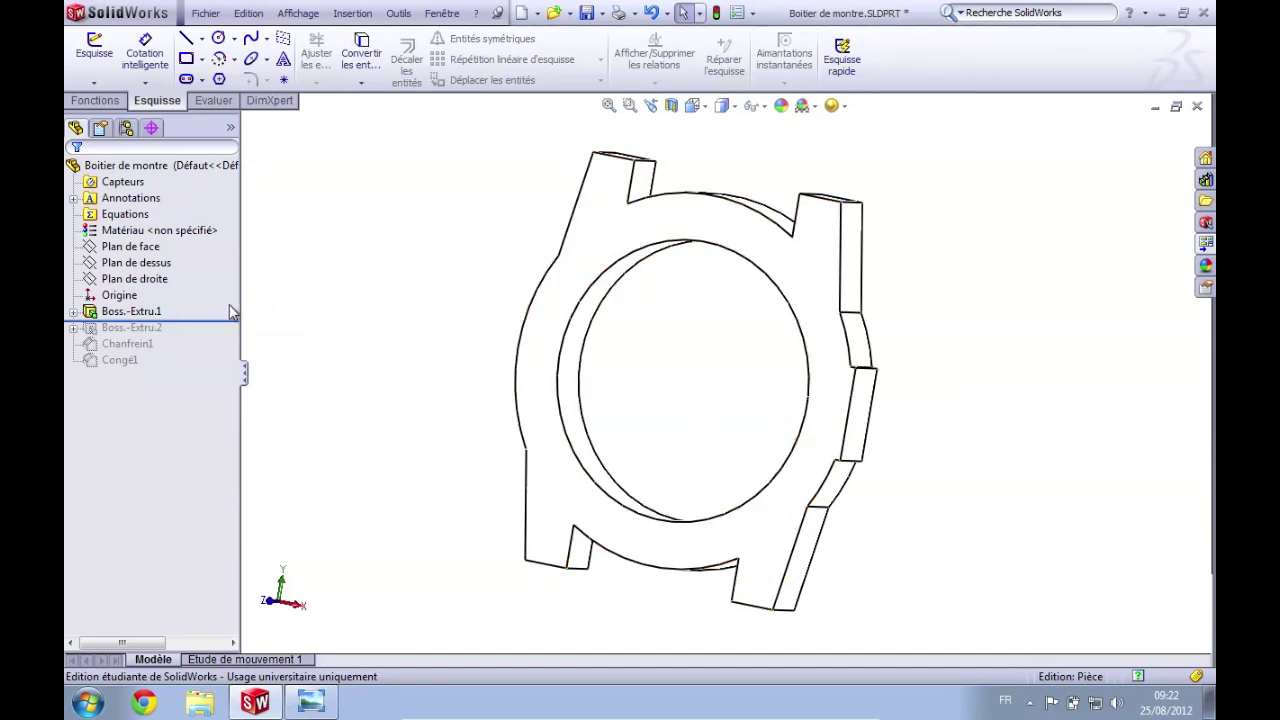
# - Roll forward through the Boss.-Extru.2 bezel ring, Chanfrein1 chamfer and Congé1 fillets, inspecting each
pyautogui.moveTo(217, 320); pyautogui.dragTo(220, 336)
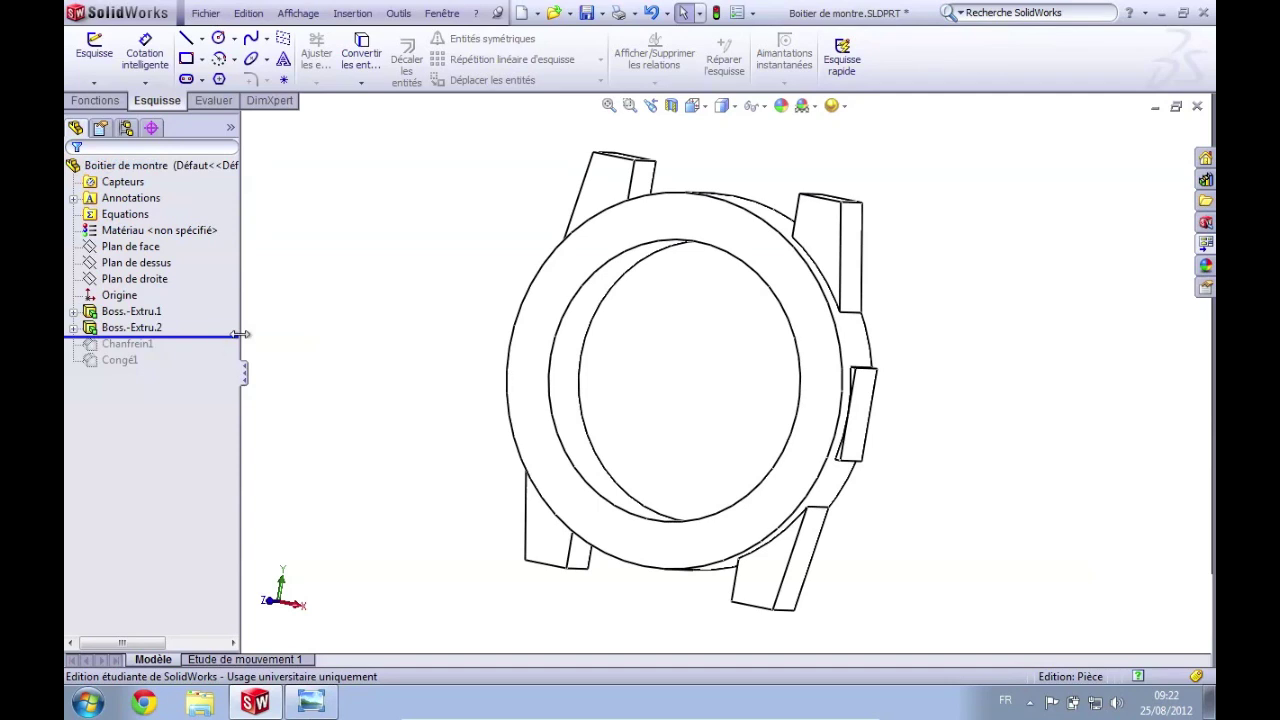
pyautogui.moveTo(365, 333); pyautogui.dragTo(366, 274, button='middle')
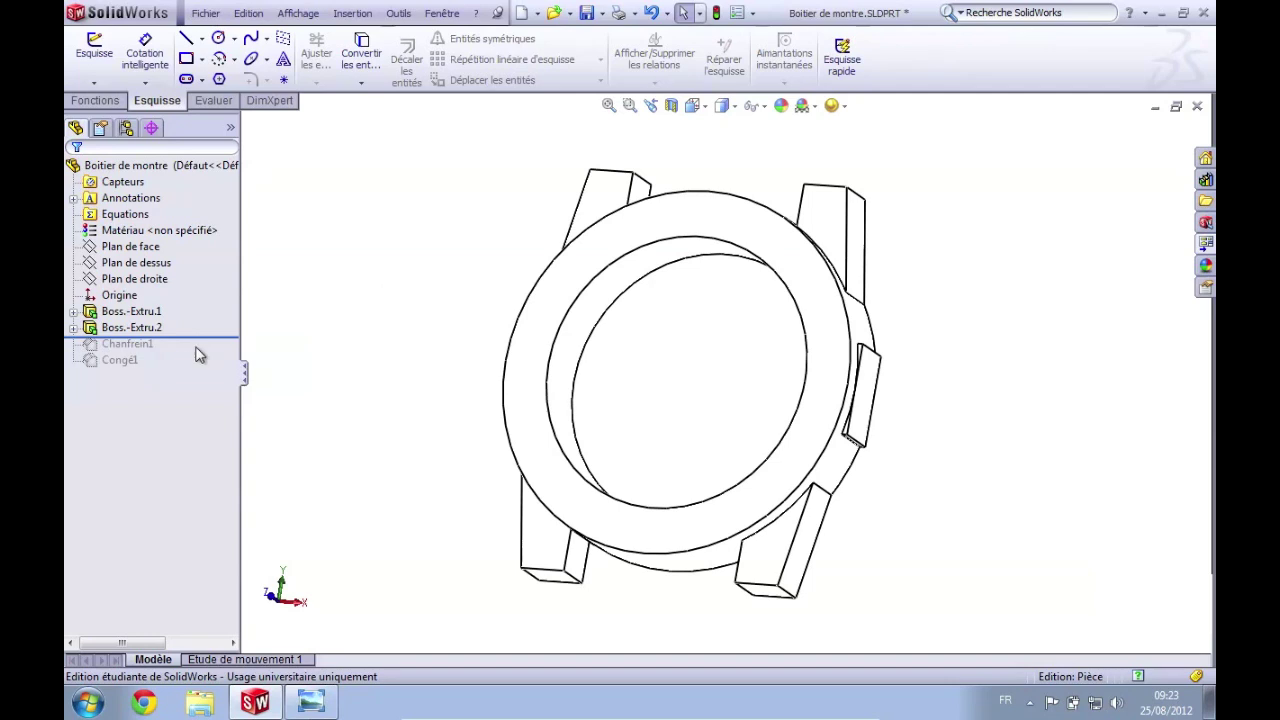
pyautogui.moveTo(210, 339); pyautogui.dragTo(212, 352)
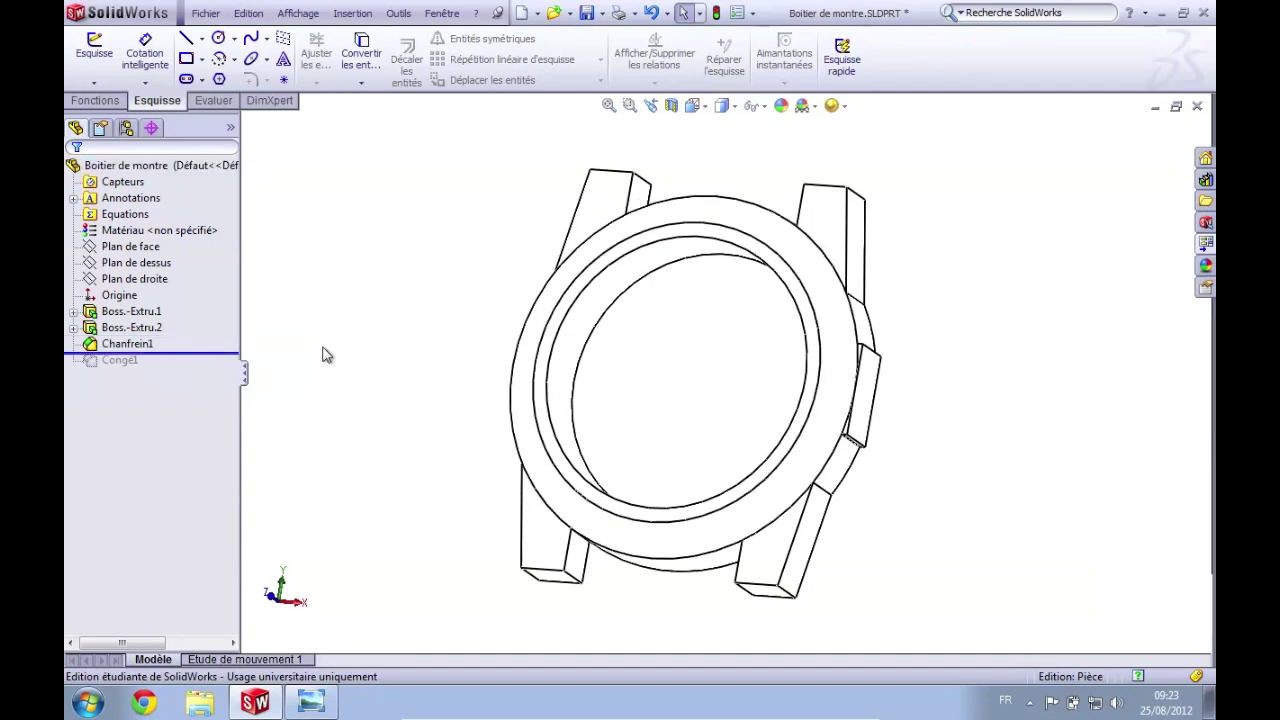
pyautogui.moveTo(361, 348)
pyautogui.mouseDown(button='middle')
pyautogui.moveTo(368, 318)
pyautogui.moveTo(368, 392)
pyautogui.mouseUp(button='middle')
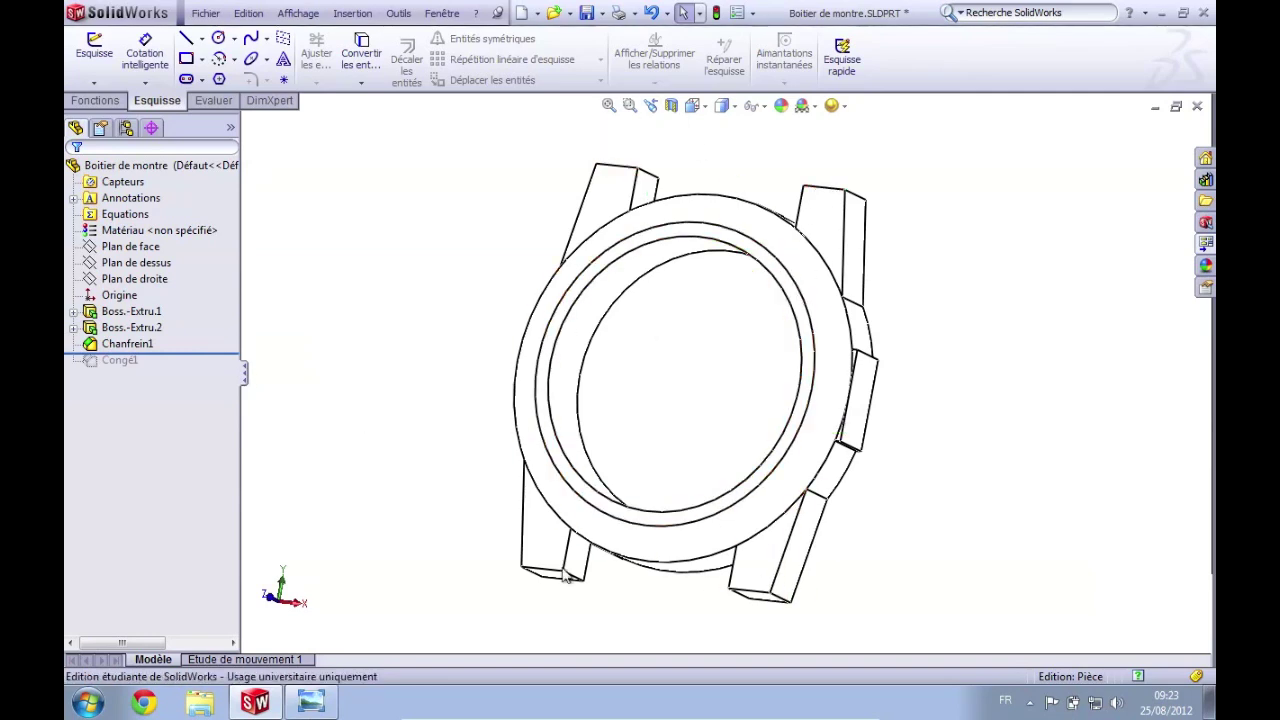
pyautogui.moveTo(210, 358); pyautogui.dragTo(215, 369)
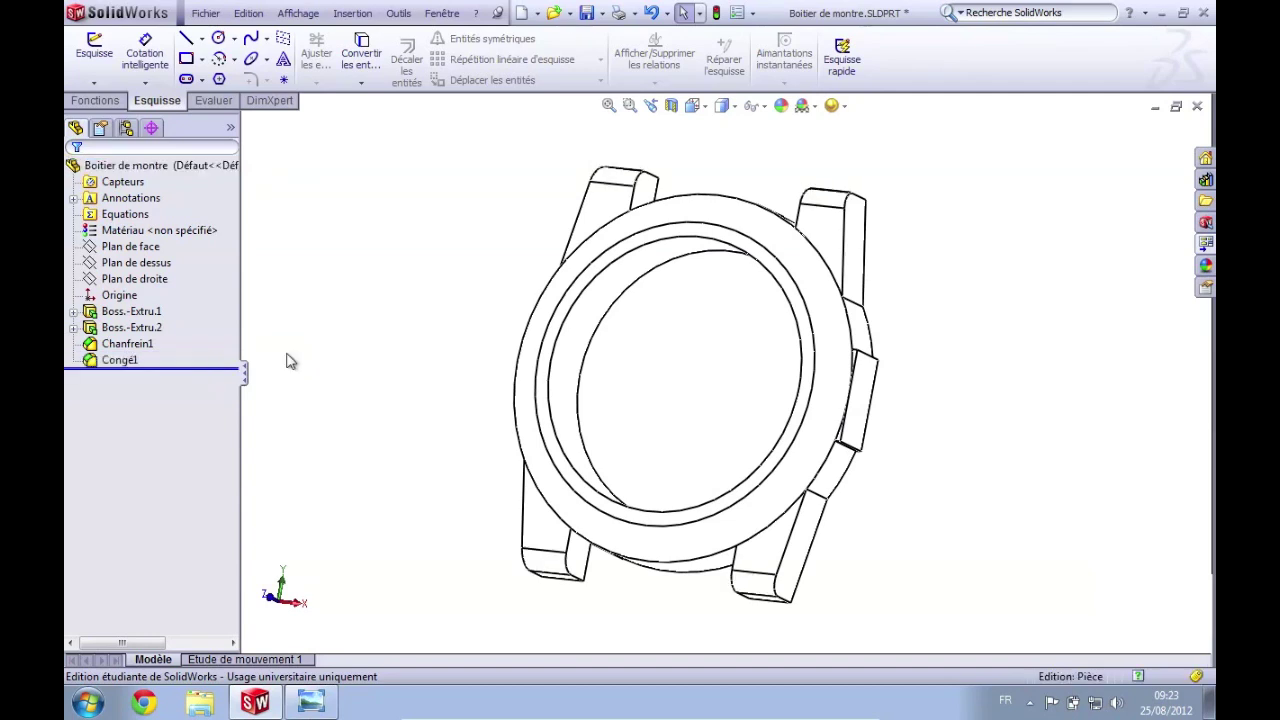
pyautogui.moveTo(357, 357)
pyautogui.mouseDown(button='middle')
pyautogui.moveTo(370, 296)
pyautogui.moveTo(357, 294)
pyautogui.mouseUp(button='middle')
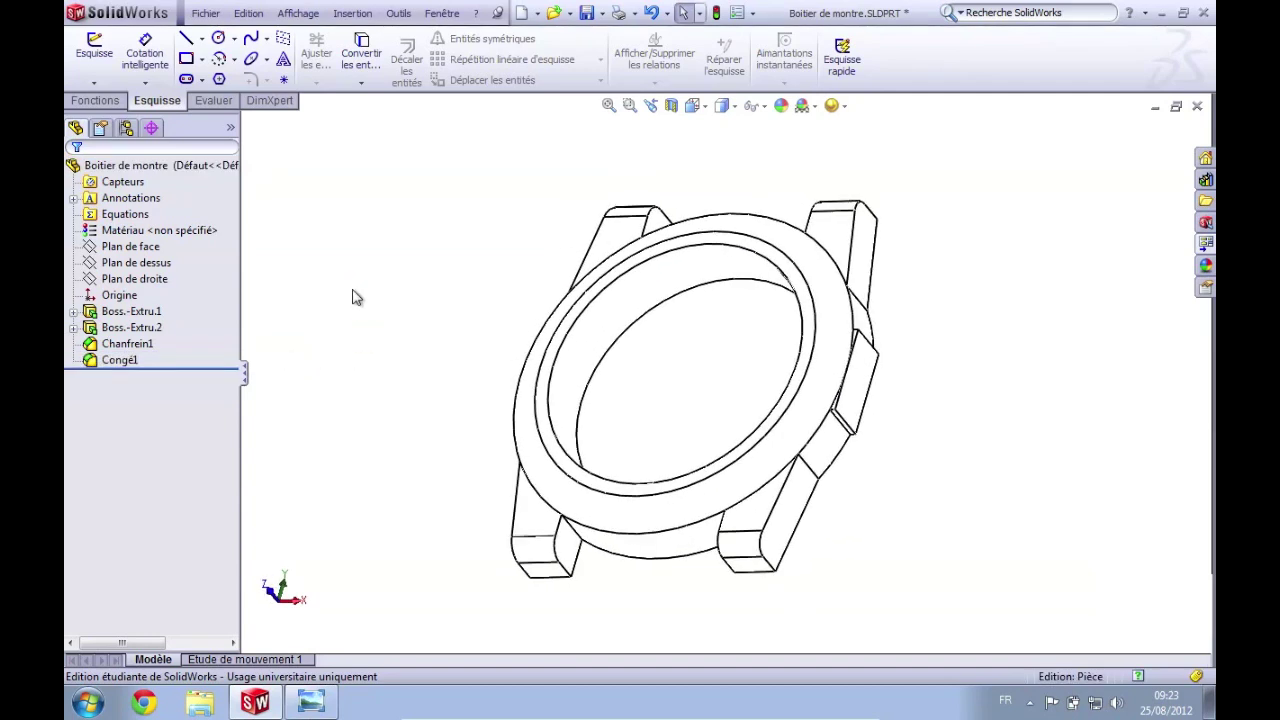
# - Show the Boitier de montre.TIF reference drawing in Windows Photo Viewer
pyautogui.moveTo(381, 476); pyautogui.dragTo(383, 474, button='middle')
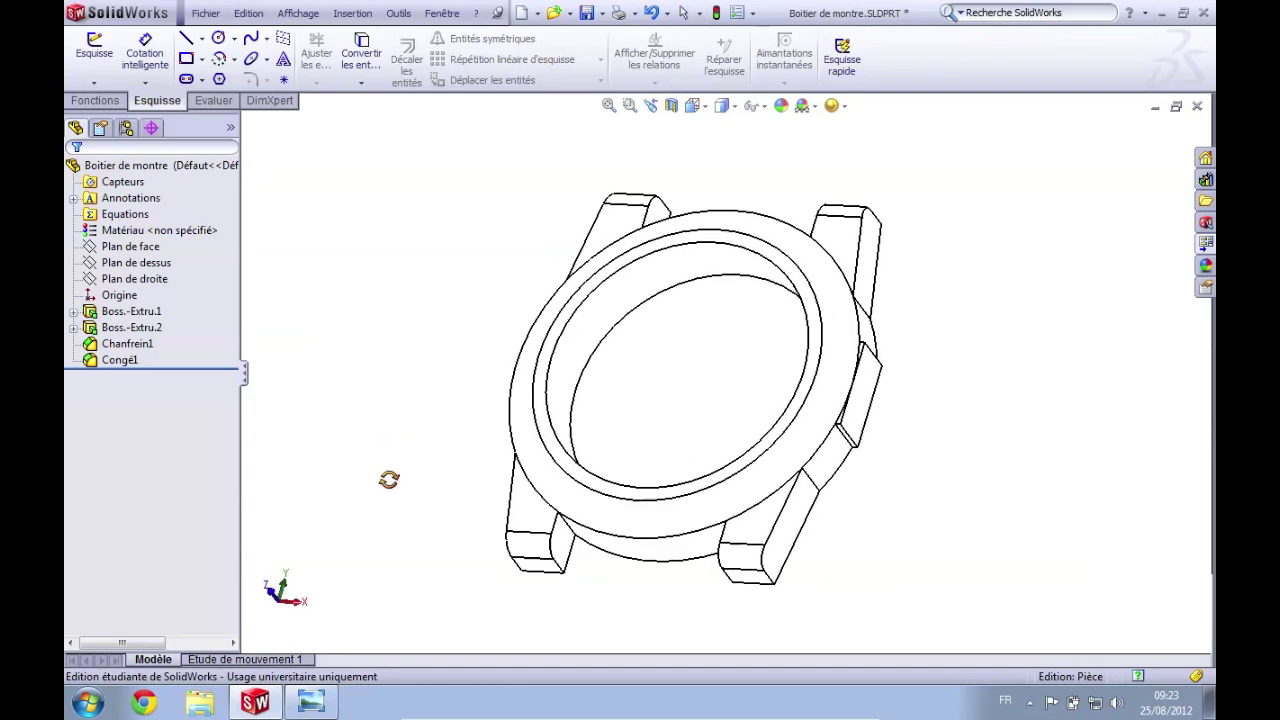
pyautogui.moveTo(383, 474); pyautogui.dragTo(389, 487, button='middle')
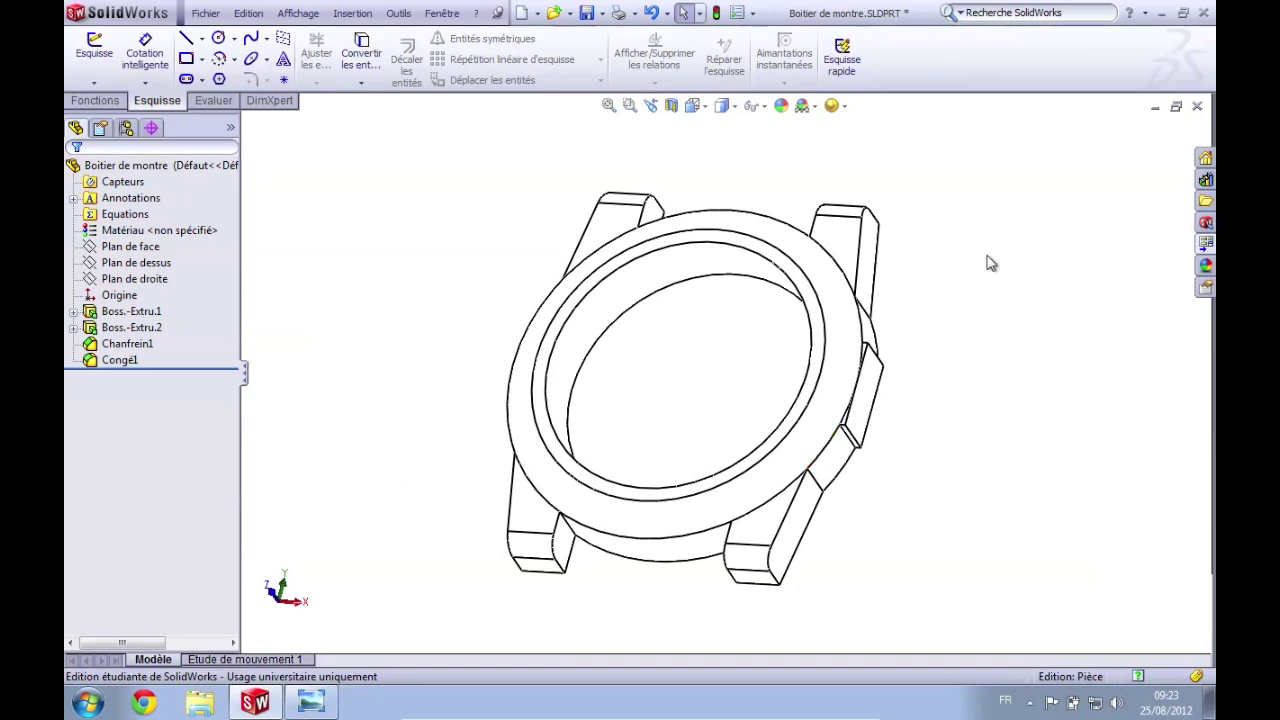
pyautogui.click(310, 703)
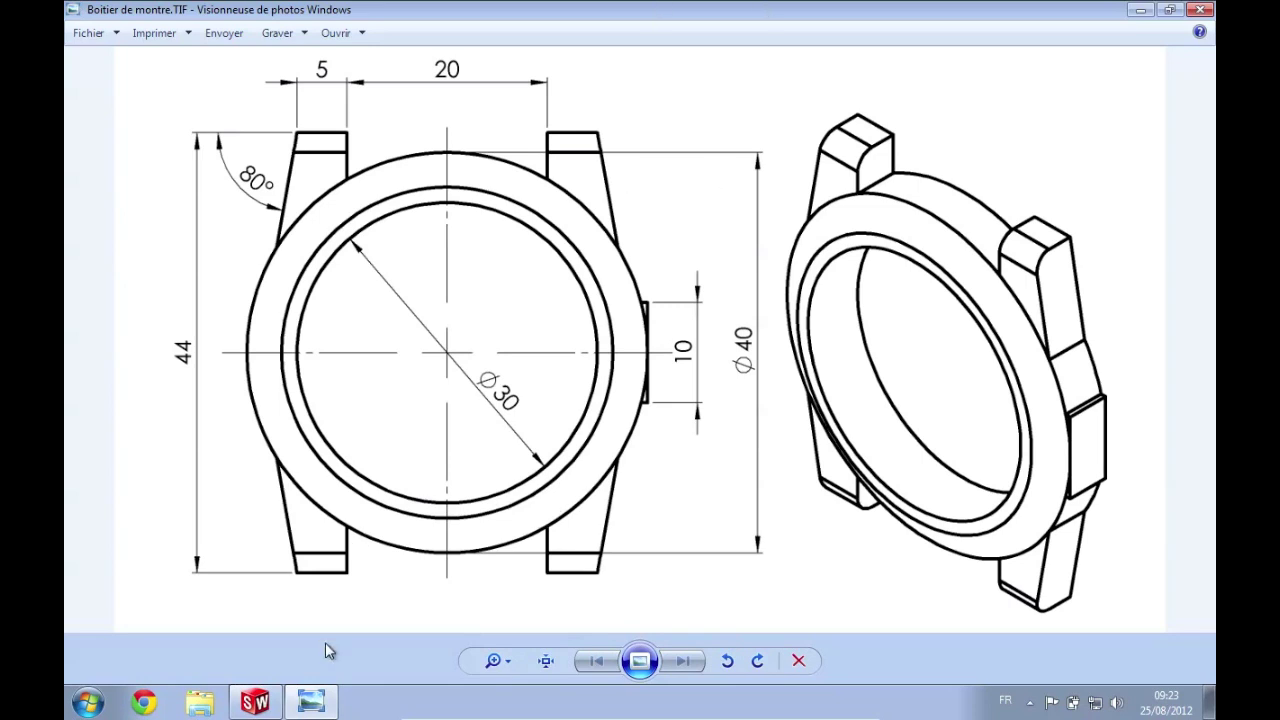
# - Place the reference drawing and SolidWorks side by side, then close the watch case part
pyautogui.moveTo(660, 18)
pyautogui.mouseDown()
pyautogui.moveTo(703, 46)
pyautogui.moveTo(433, 103)
pyautogui.moveTo(64, 136)
pyautogui.mouseUp()
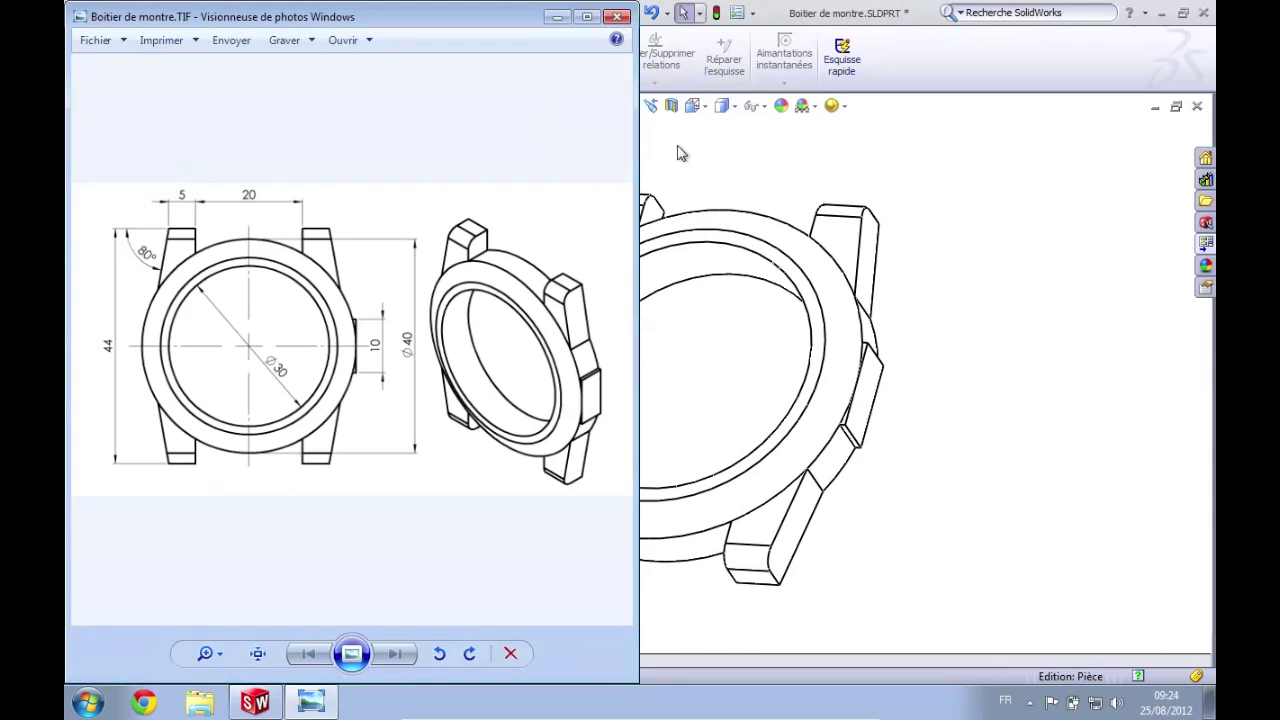
pyautogui.moveTo(868, 24)
pyautogui.mouseDown()
pyautogui.moveTo(1117, 120)
pyautogui.moveTo(1214, 125)
pyautogui.mouseUp()
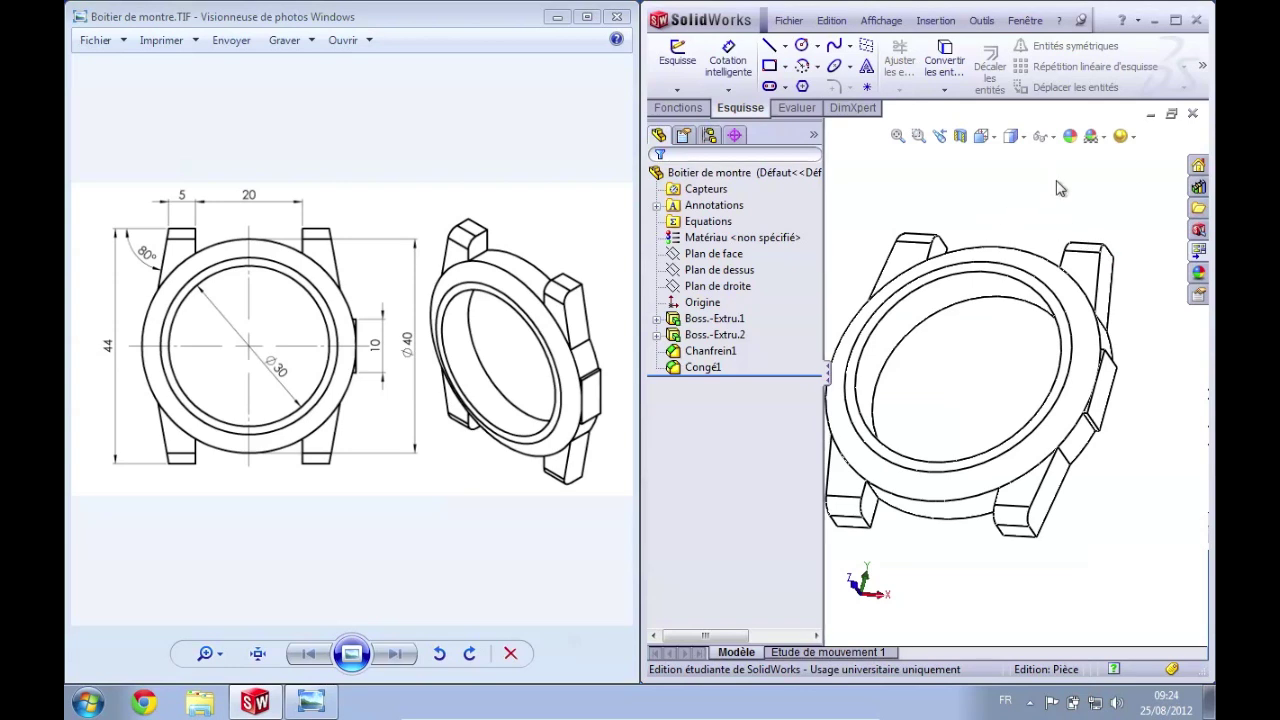
pyautogui.click(1192, 113)
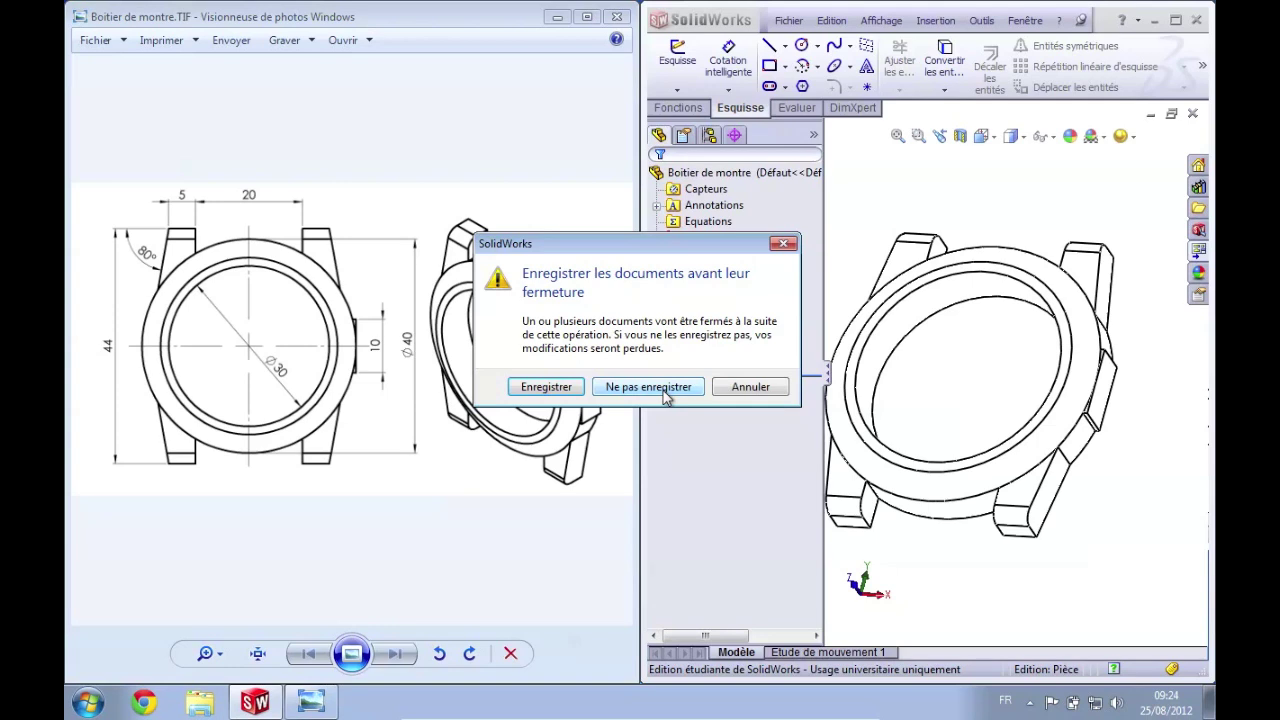
# - Discard the watch case changes and create a new part document, Pièce3
pyautogui.click(665, 394)
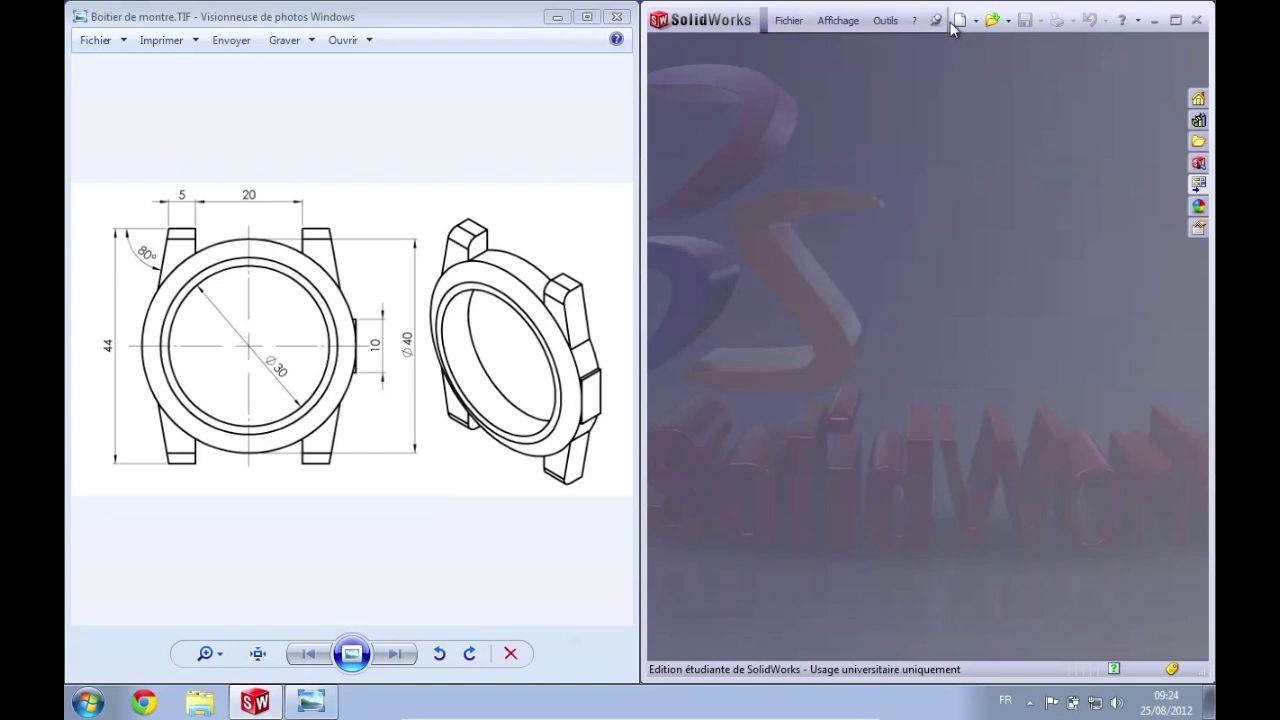
pyautogui.click(959, 21)
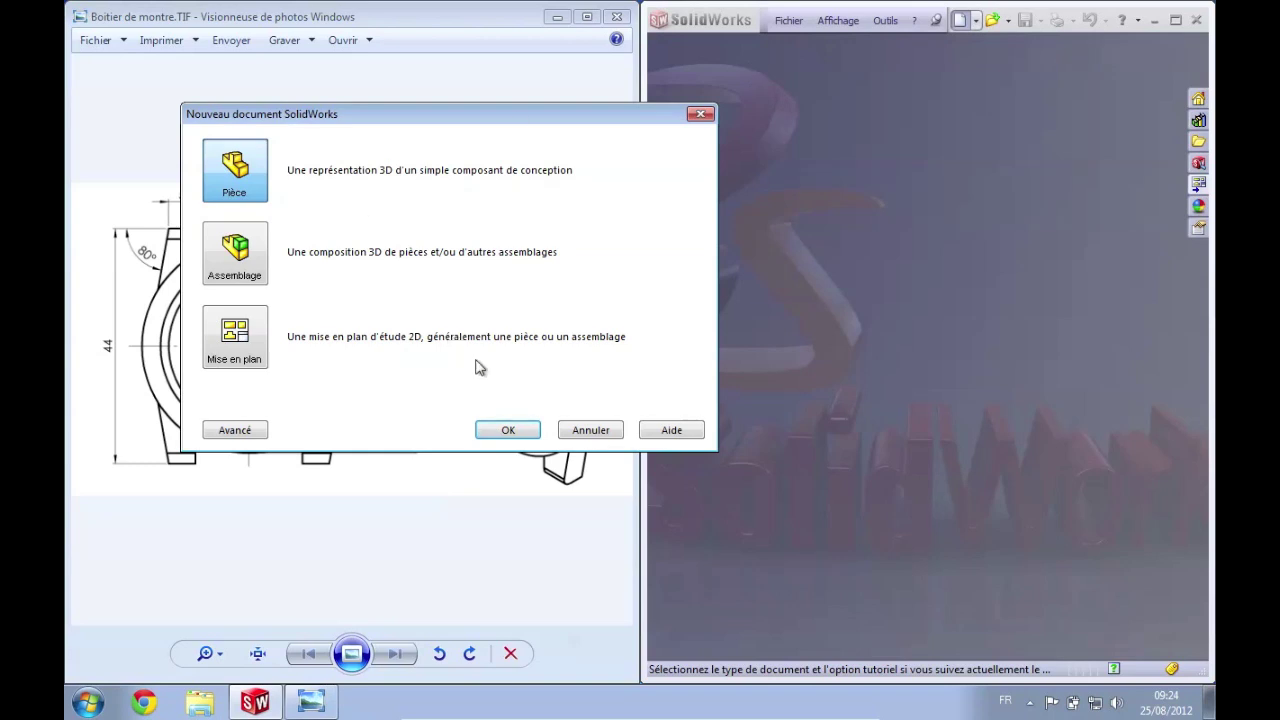
pyautogui.click(508, 430)
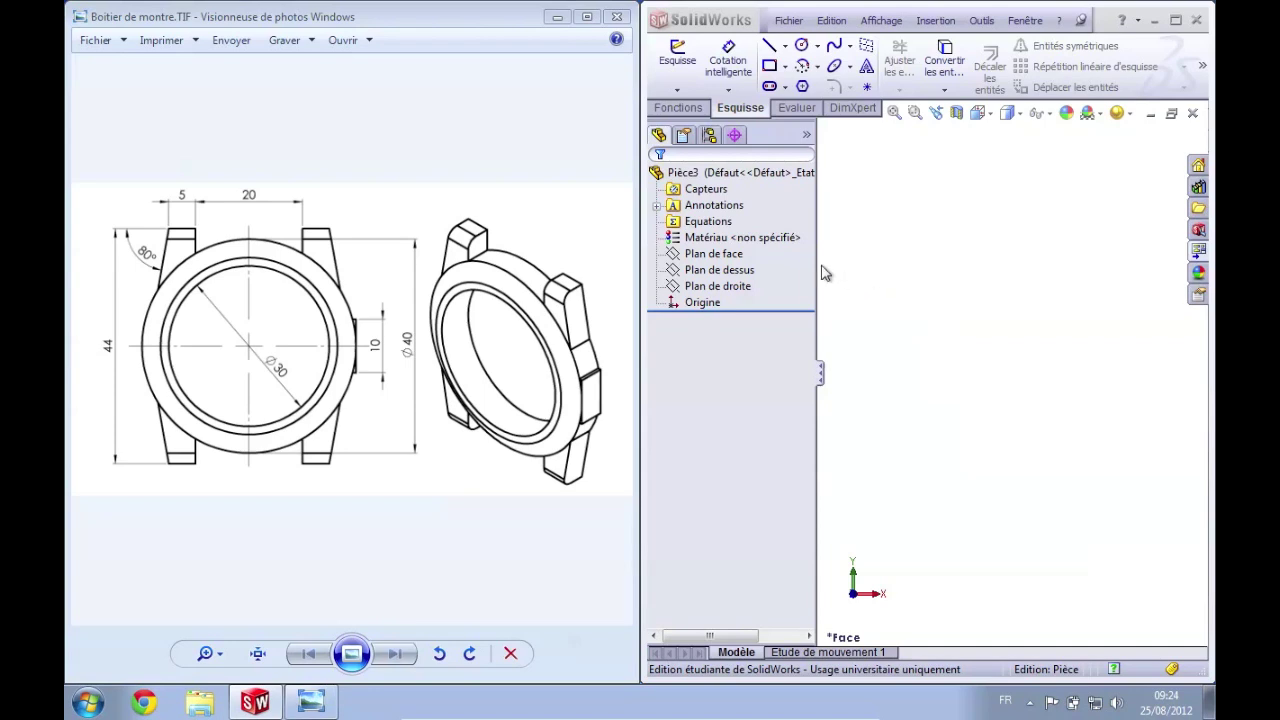
# - Open a new sketch, Esquisse1, on Plan de face
pyautogui.click(731, 258)
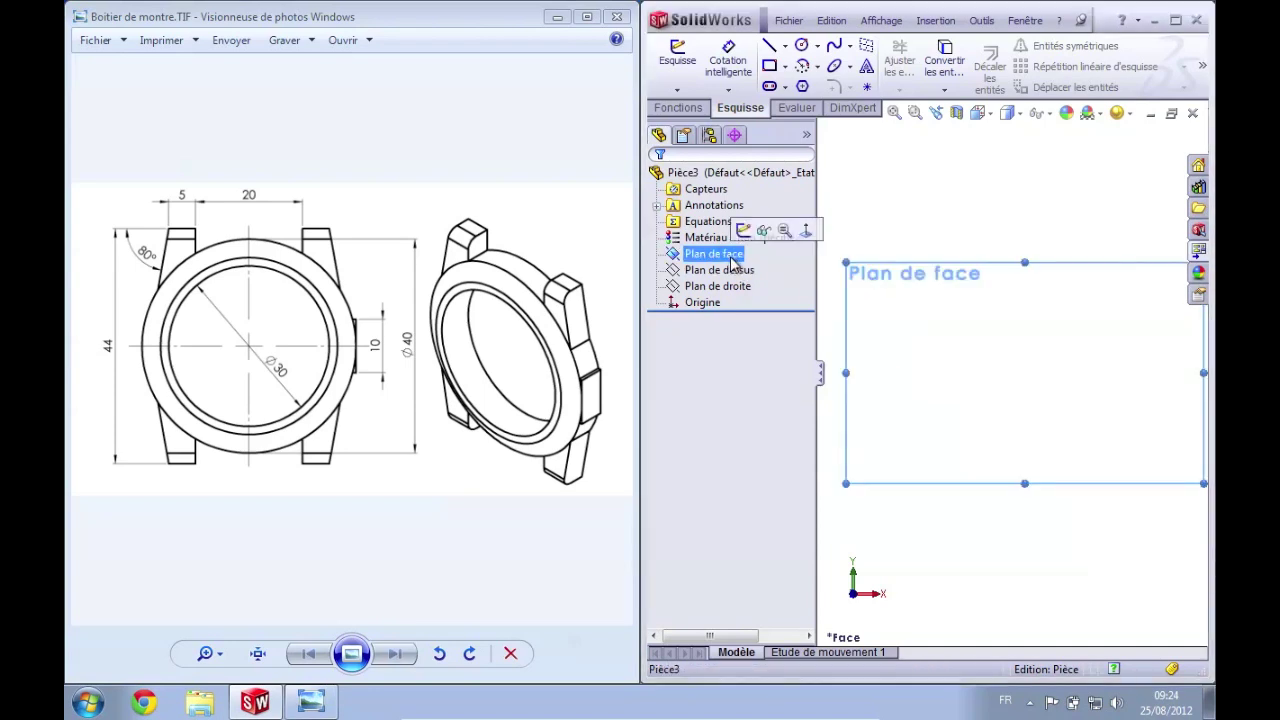
pyautogui.click(677, 55)
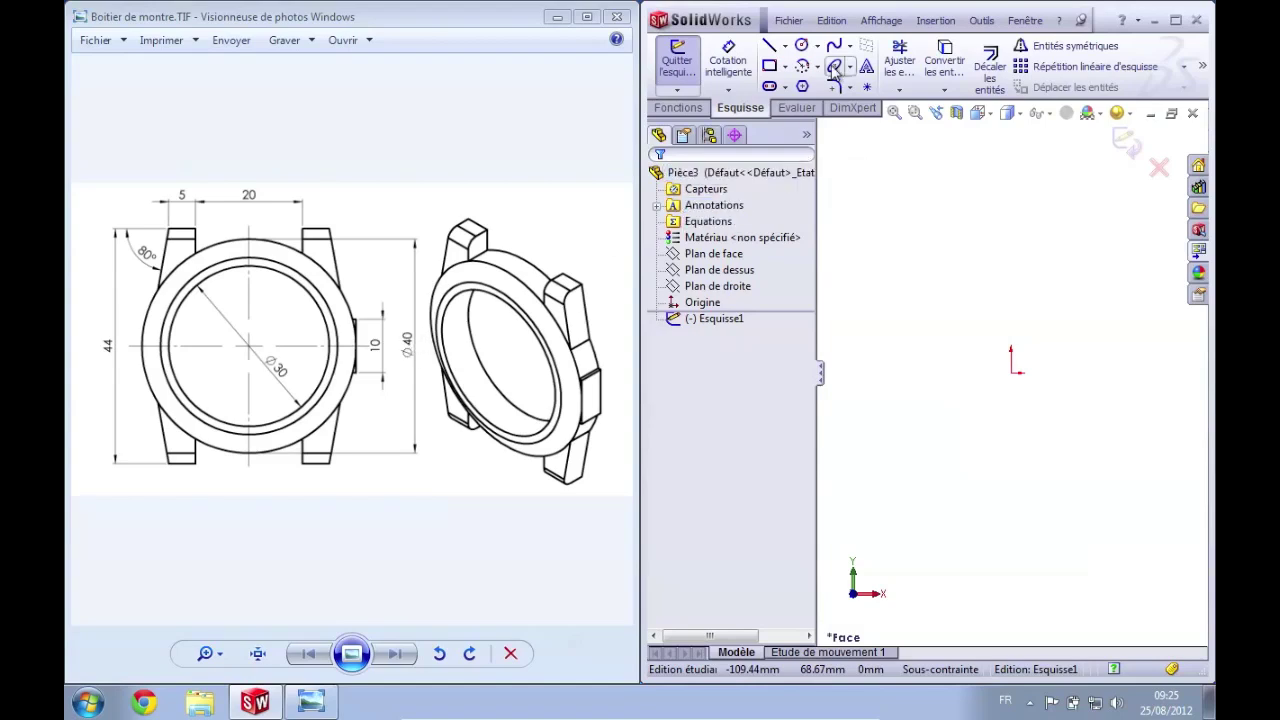
# - Draw a circle centred on the sketch origin, radius 60.51
pyautogui.click(802, 47)
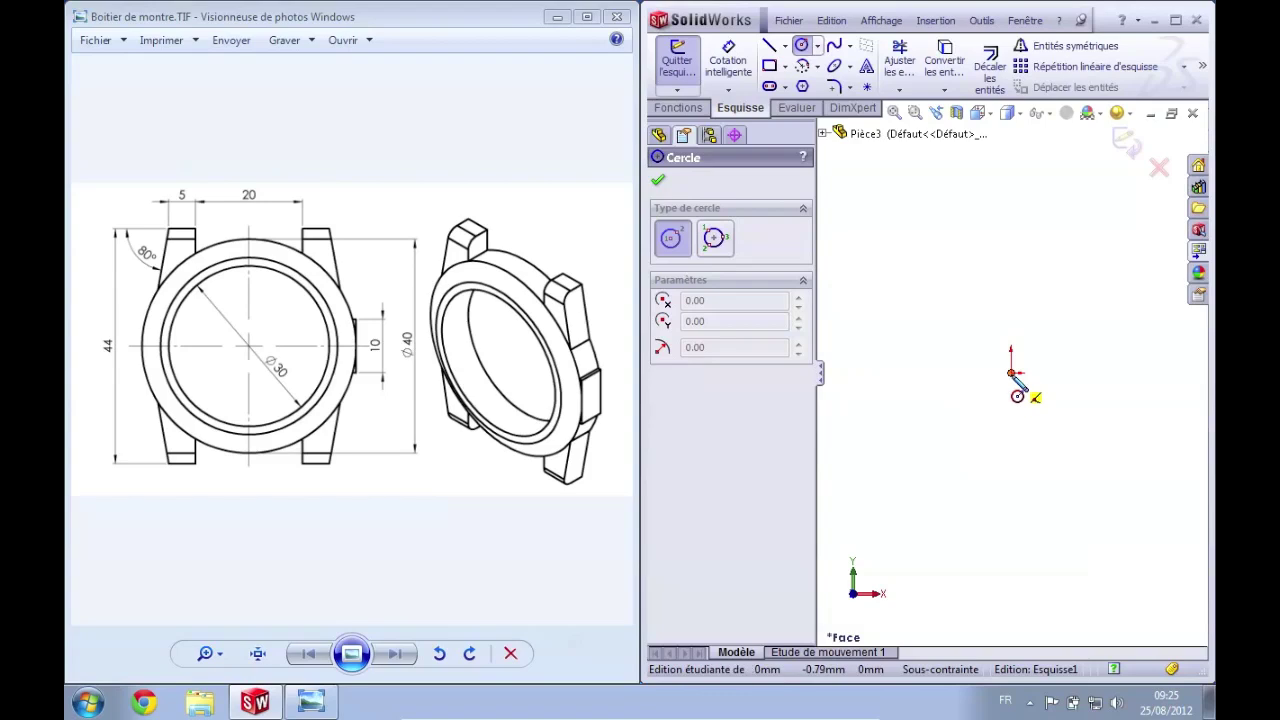
pyautogui.click(1011, 373)
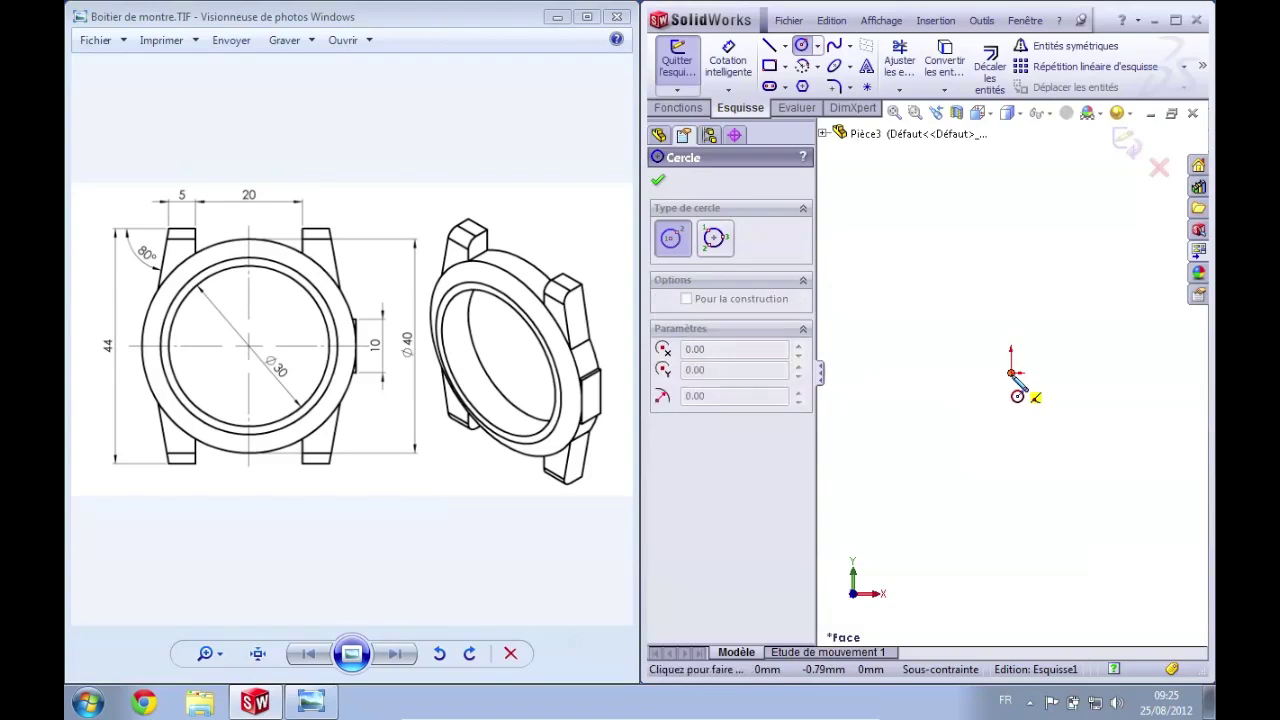
pyautogui.click(1116, 376)
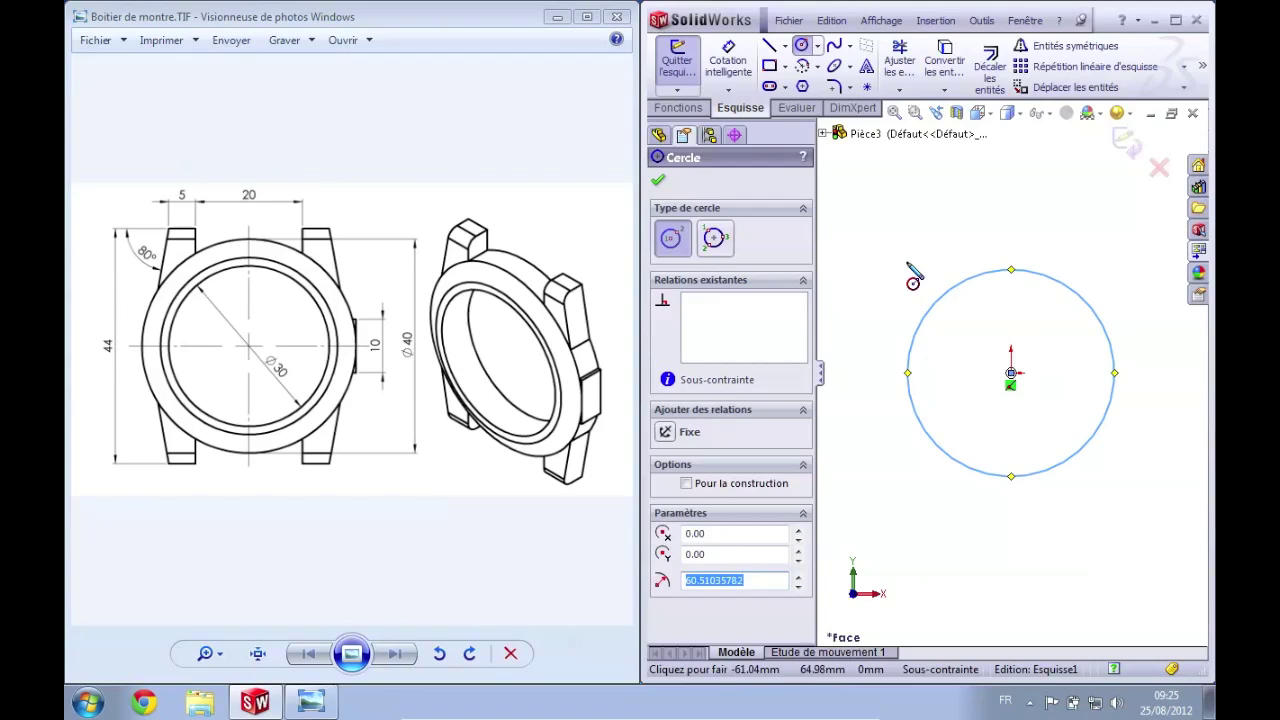
# - Dimension the circle to Ø40 and place the dimension just above it
pyautogui.click(728, 58)
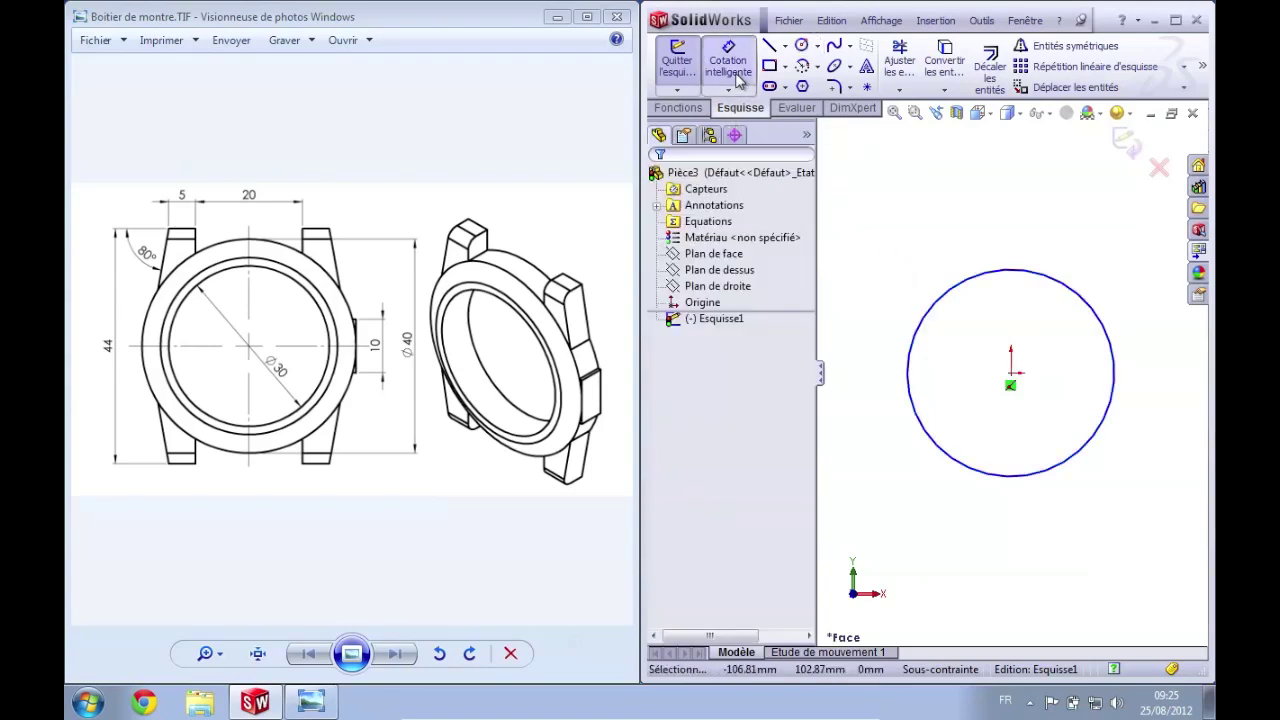
pyautogui.click(1006, 270)
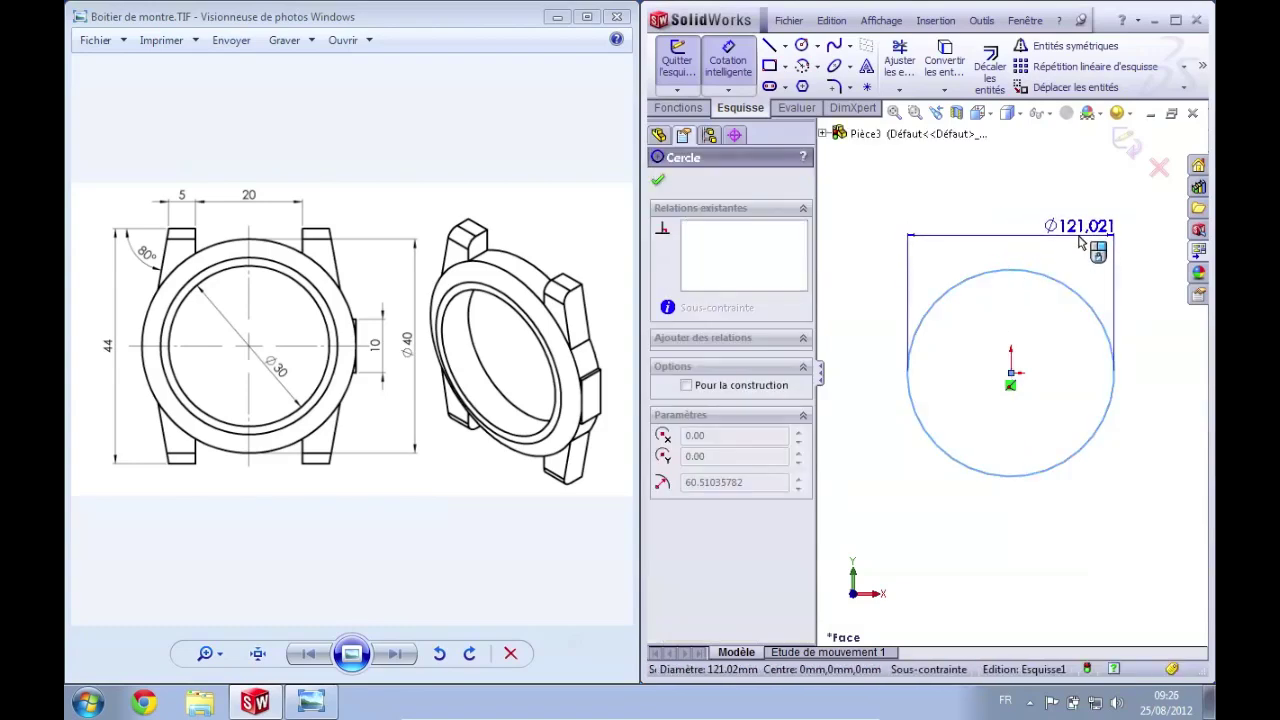
pyautogui.click(1080, 243)
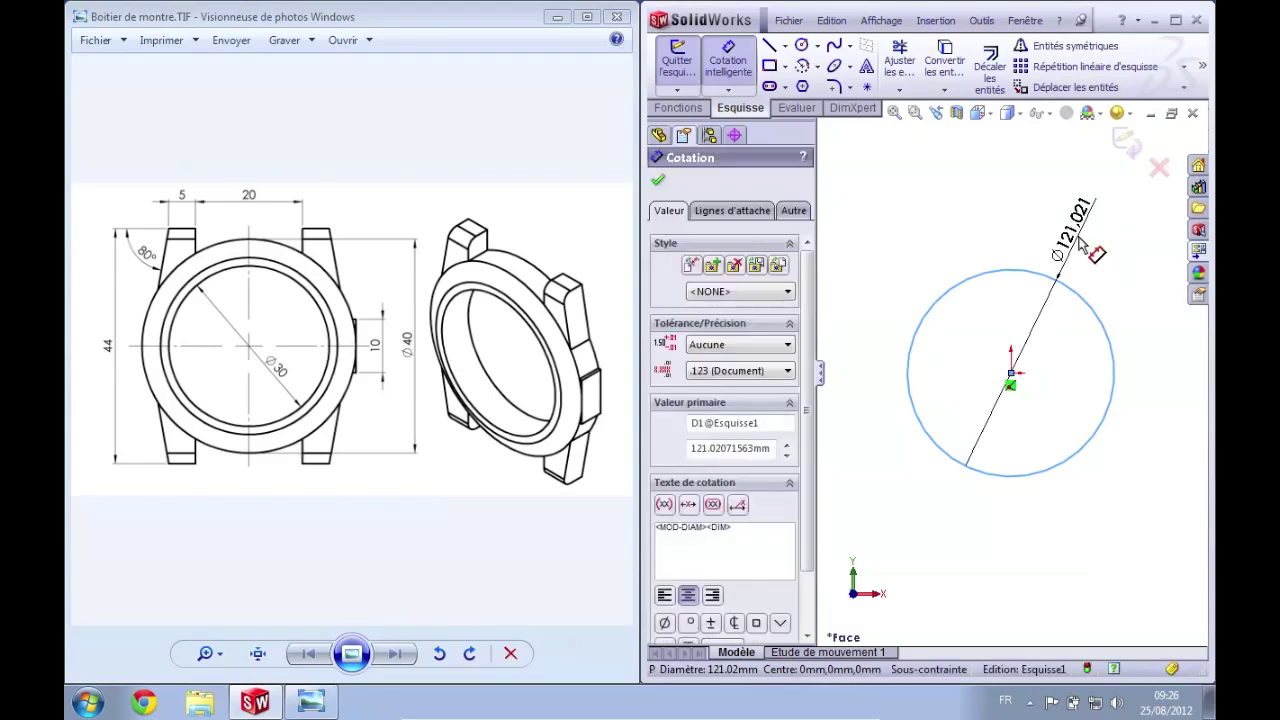
pyautogui.write('40')
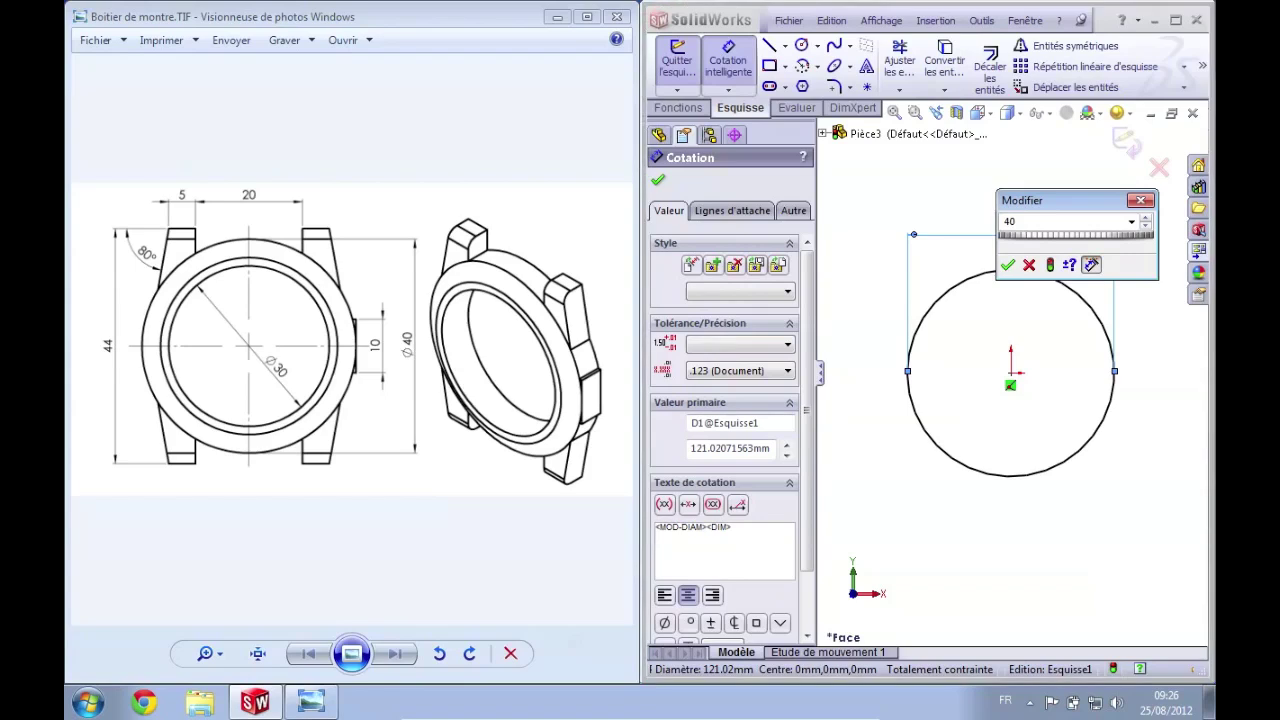
pyautogui.press('Return')
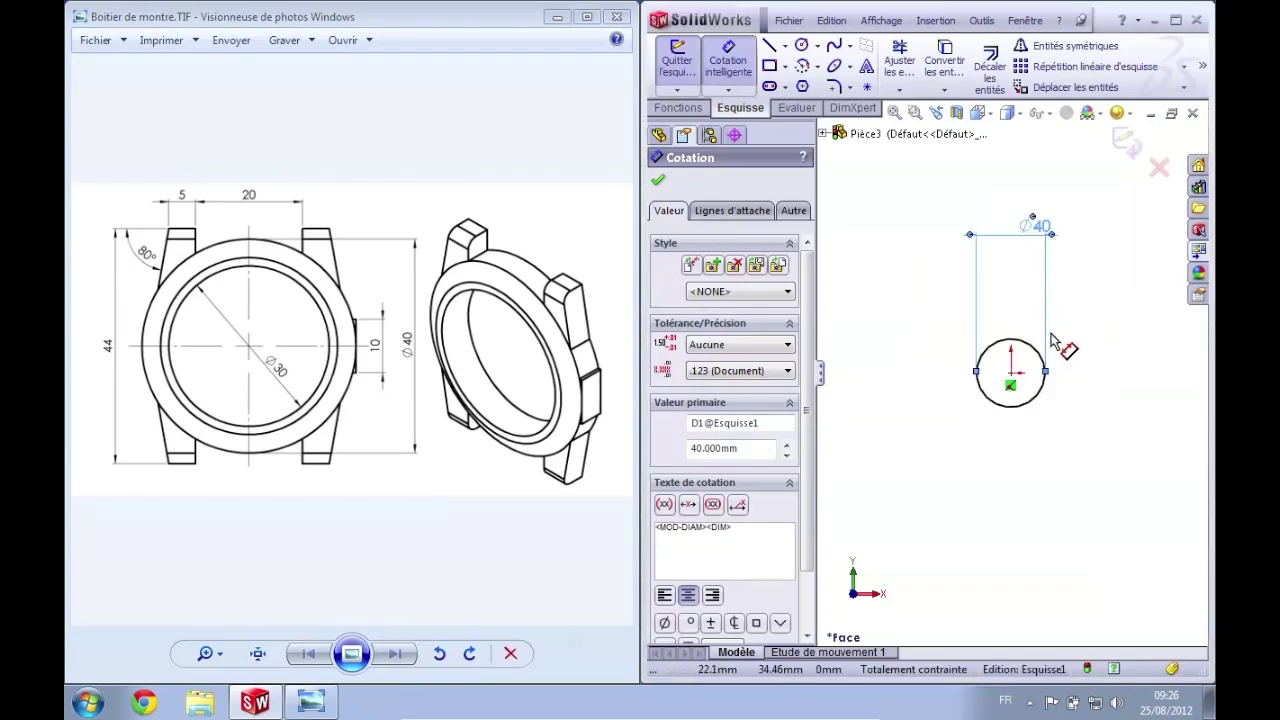
pyautogui.moveTo(1038, 233); pyautogui.dragTo(1062, 350)
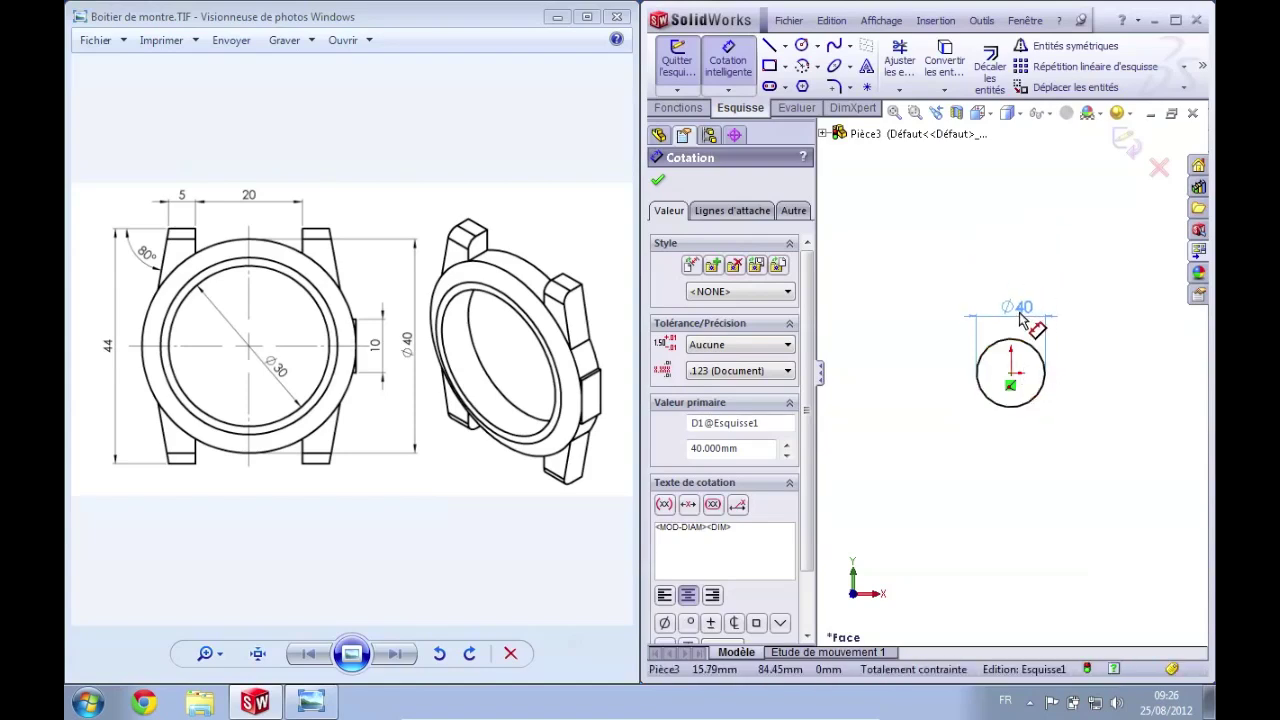
pyautogui.click(1040, 362)
pyautogui.scroll(-2, 1020, 373)
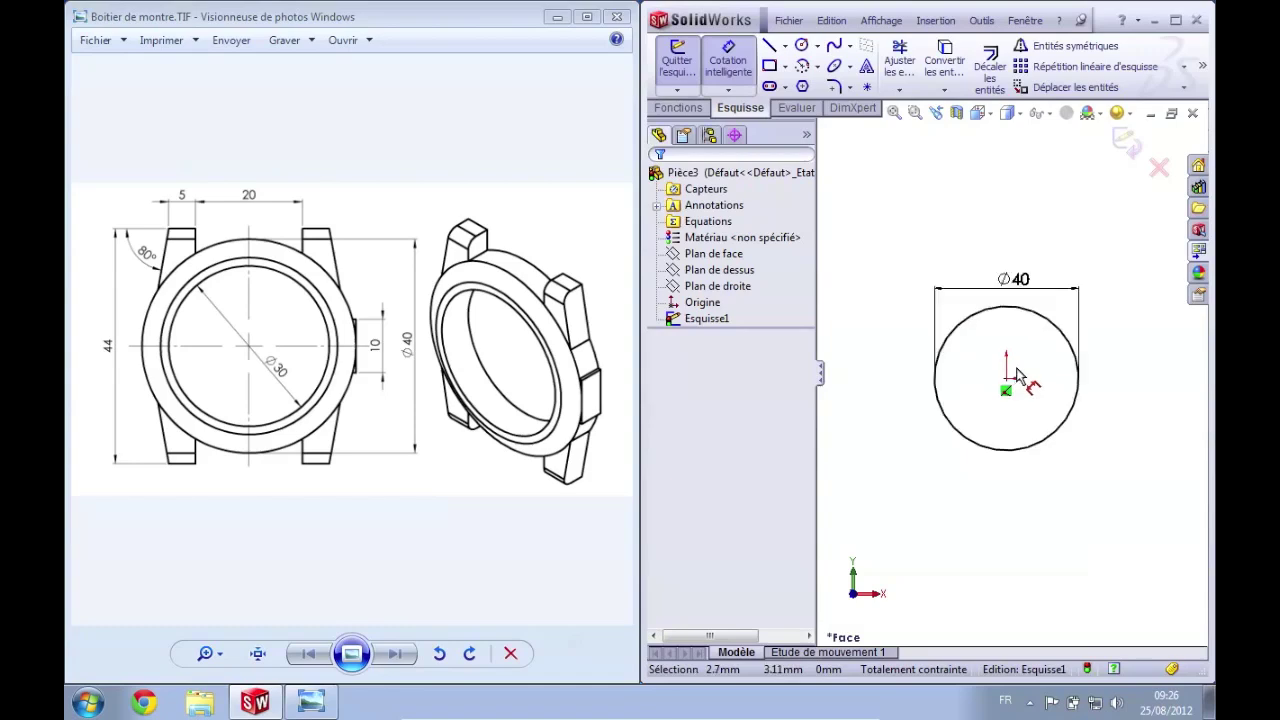
pyautogui.scroll(-2, 1018, 374)
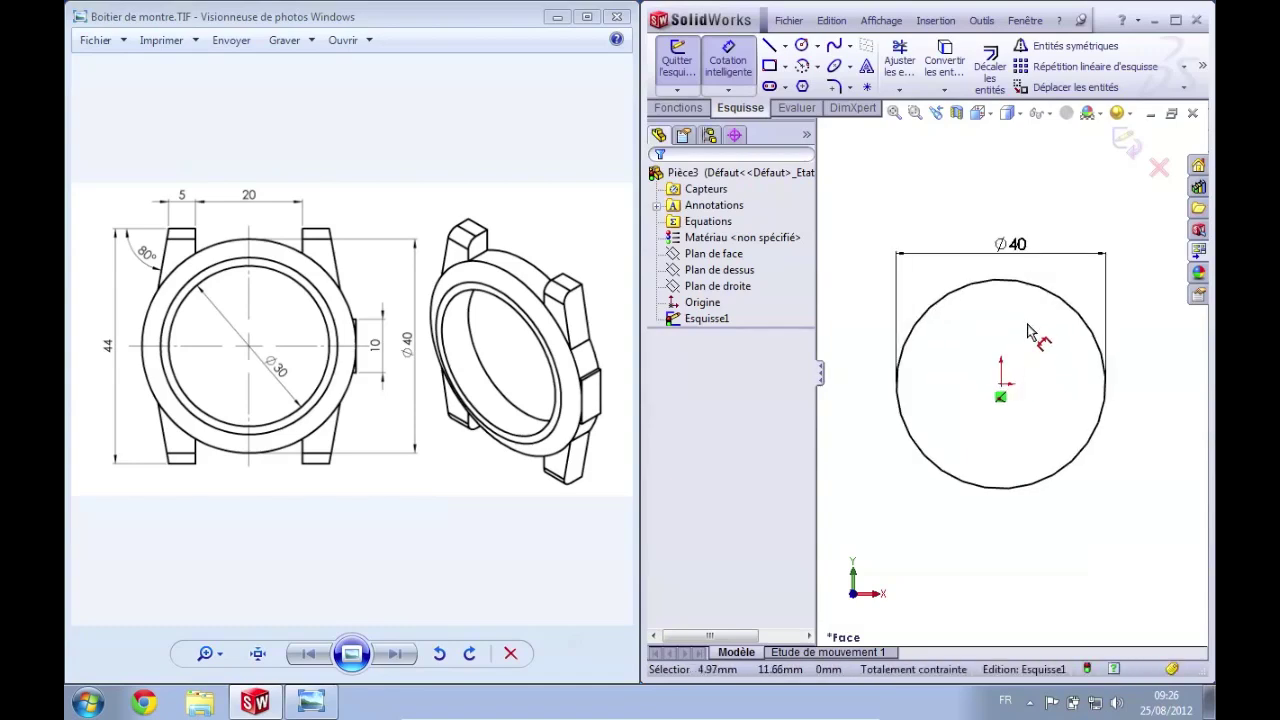
pyautogui.scroll(-1, 975, 338)
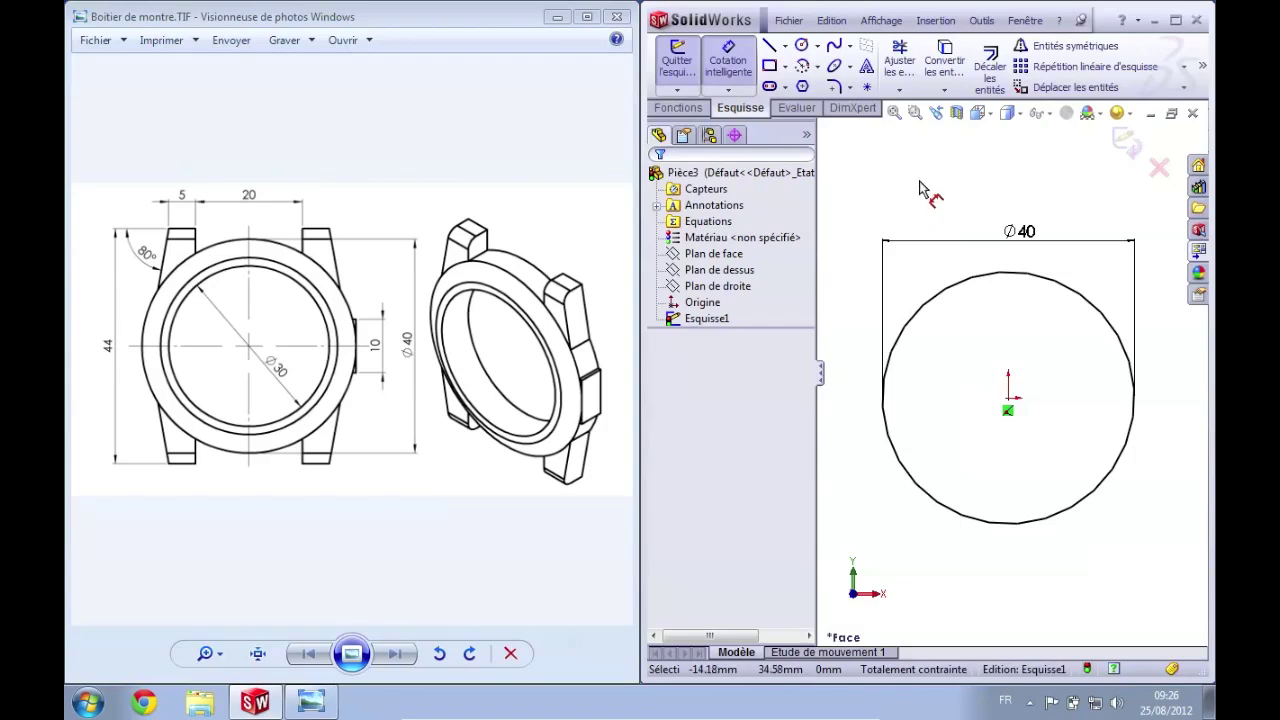
pyautogui.press('Escape')
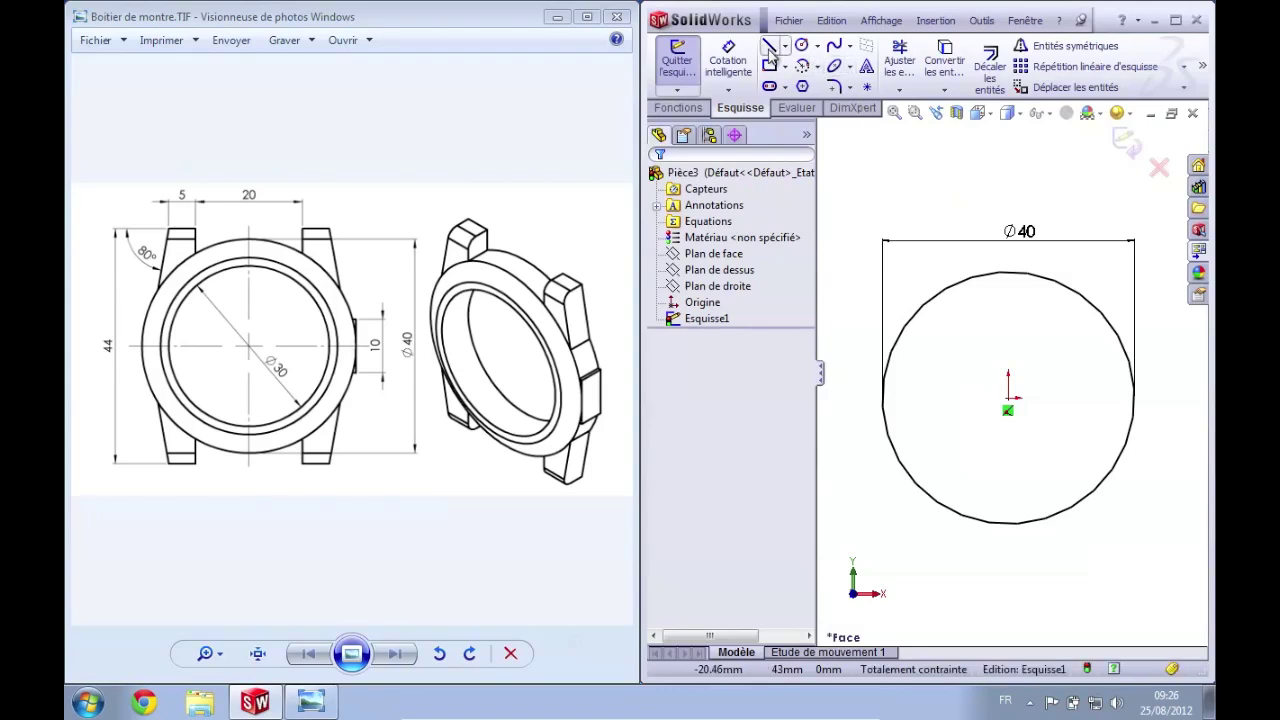
# - Sketch the lug from the circle: a vertical side, a short horizontal top and a slanted side
pyautogui.click(770, 50)
pyautogui.scroll(-3, 940, 338)
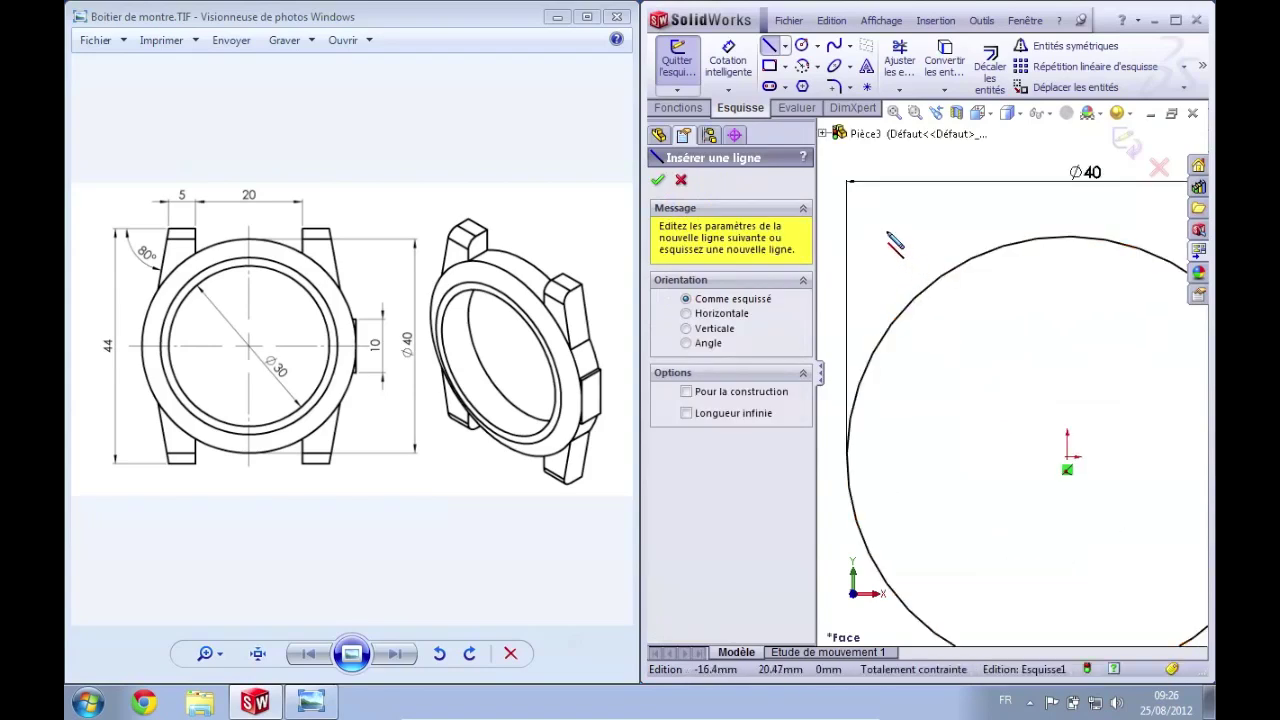
pyautogui.click(968, 262)
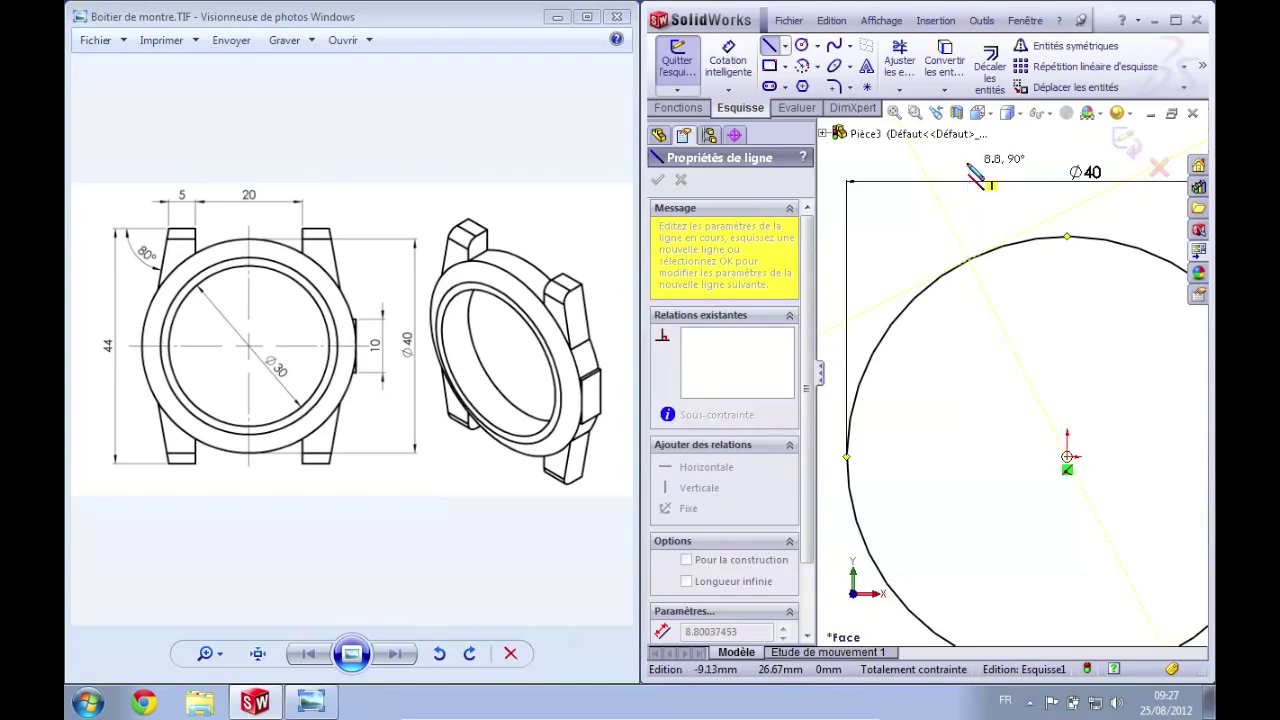
pyautogui.click(967, 165)
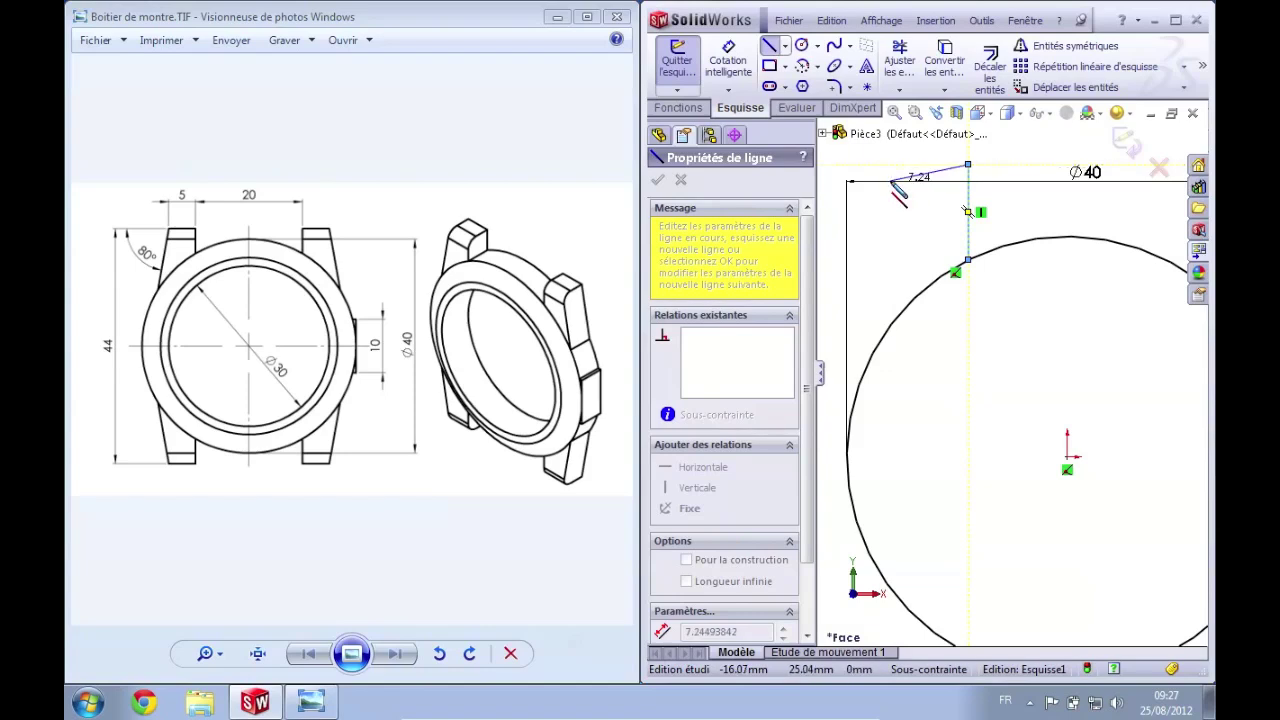
pyautogui.click(897, 165)
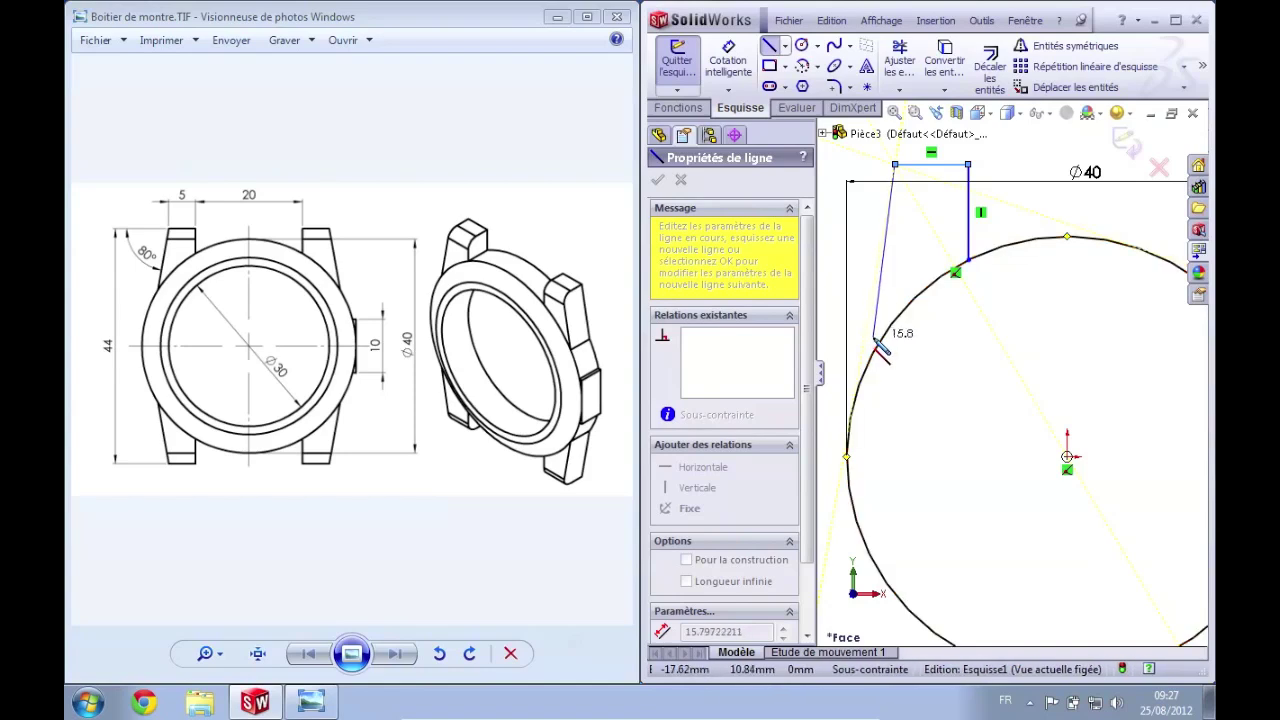
pyautogui.click(878, 343)
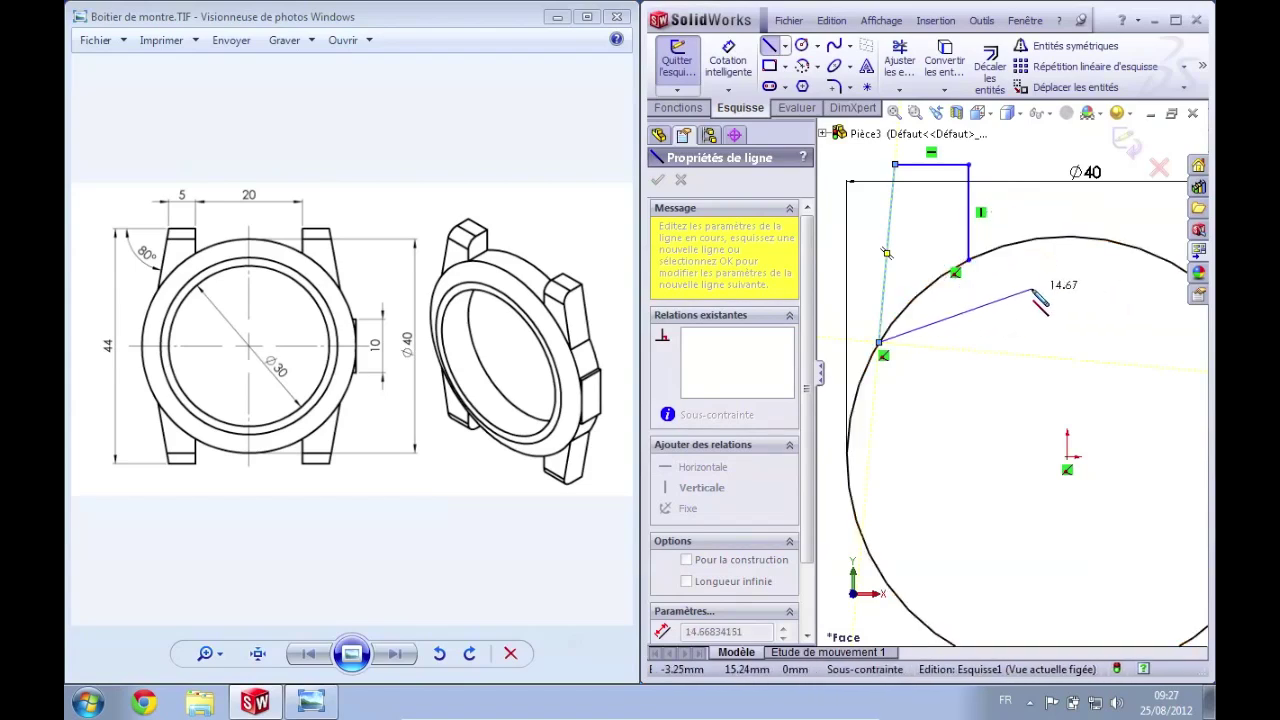
pyautogui.press('Escape')
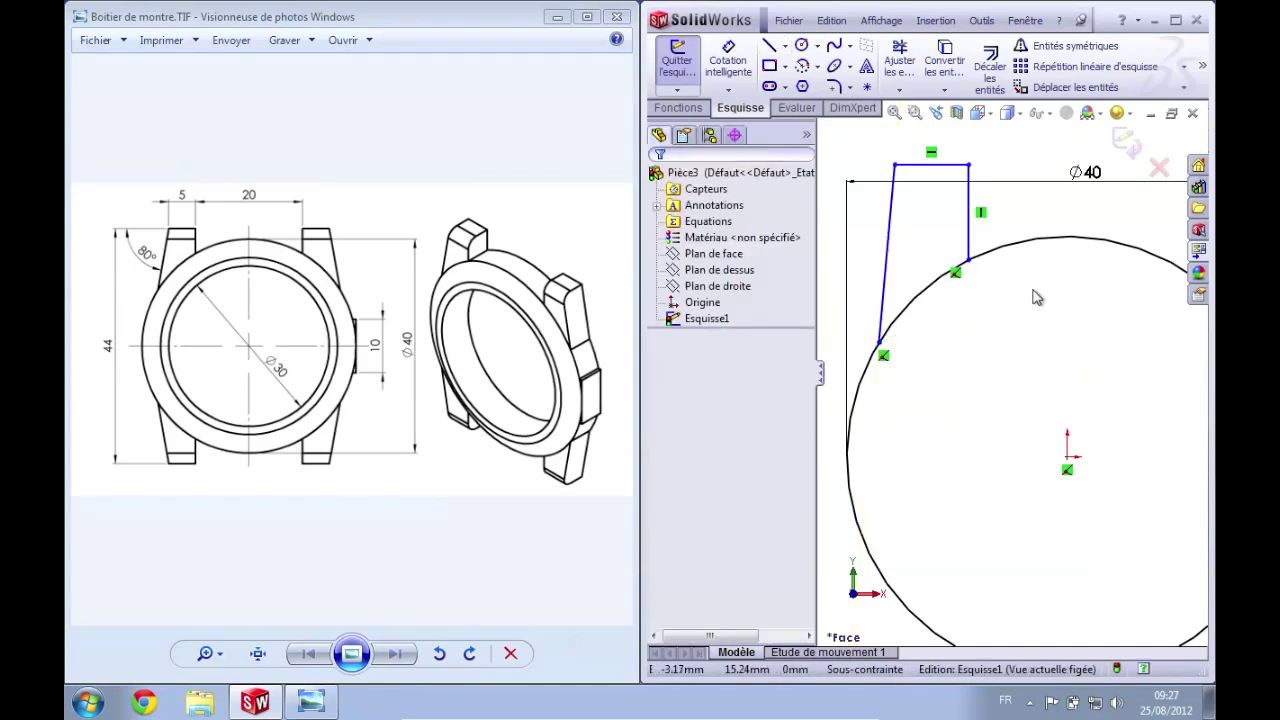
pyautogui.scroll(1, 1046, 289)
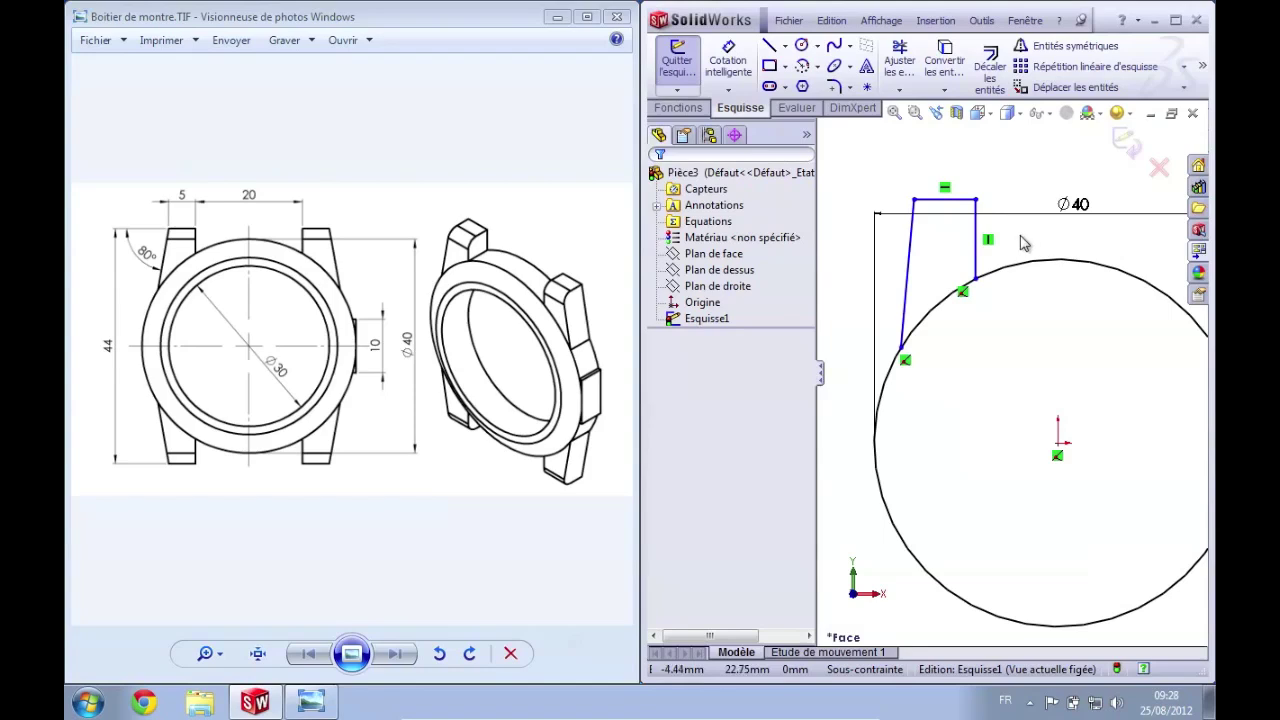
# - Give the lug's top line a 5 mm length dimension
pyautogui.click(728, 60)
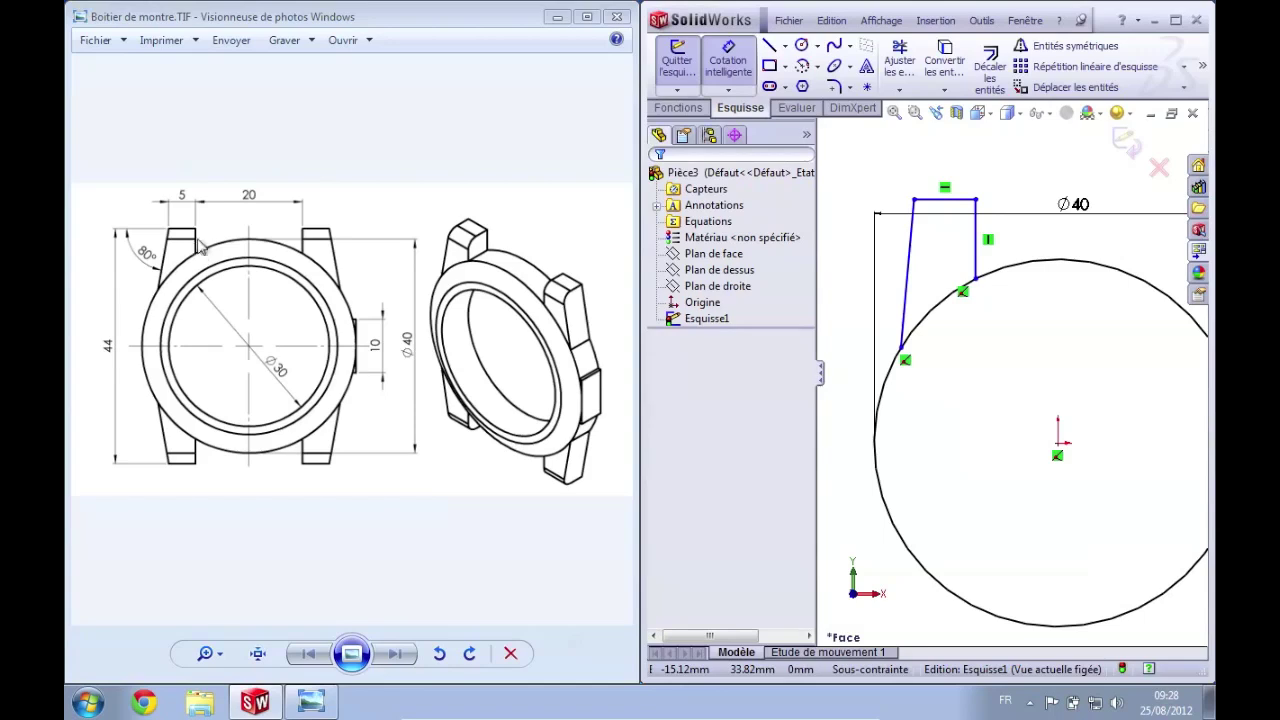
pyautogui.click(942, 203)
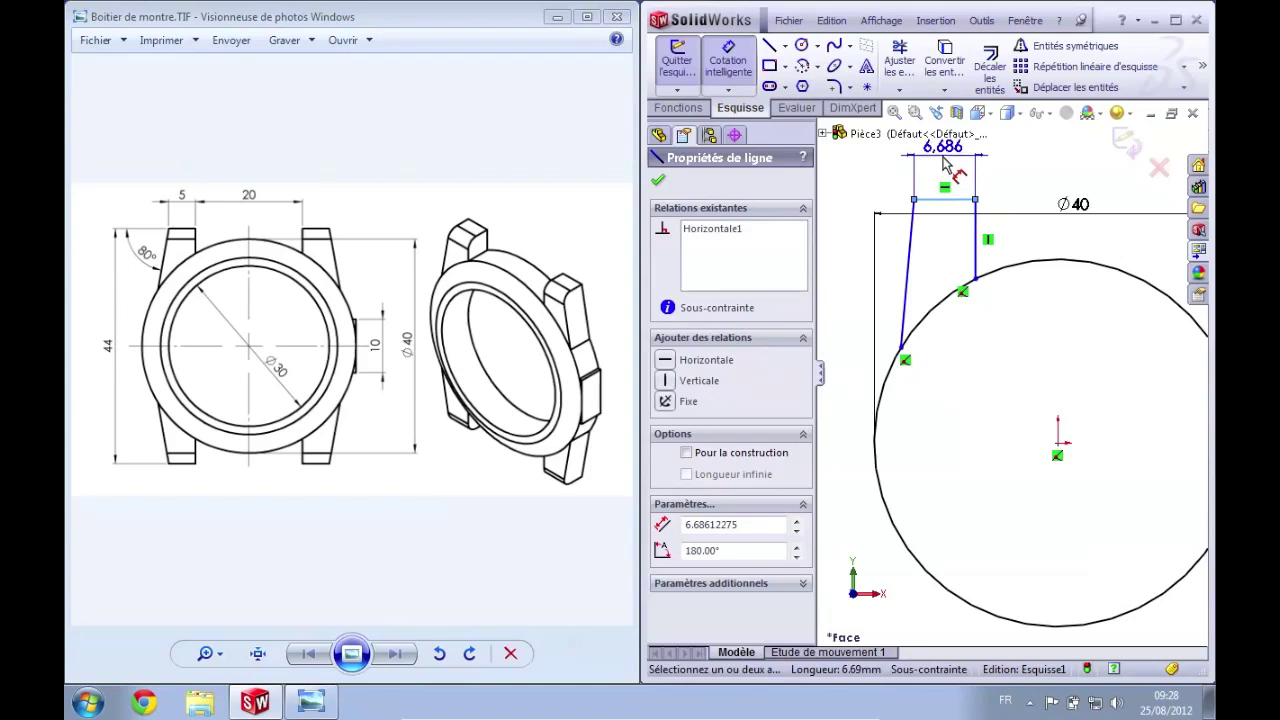
pyautogui.click(943, 150)
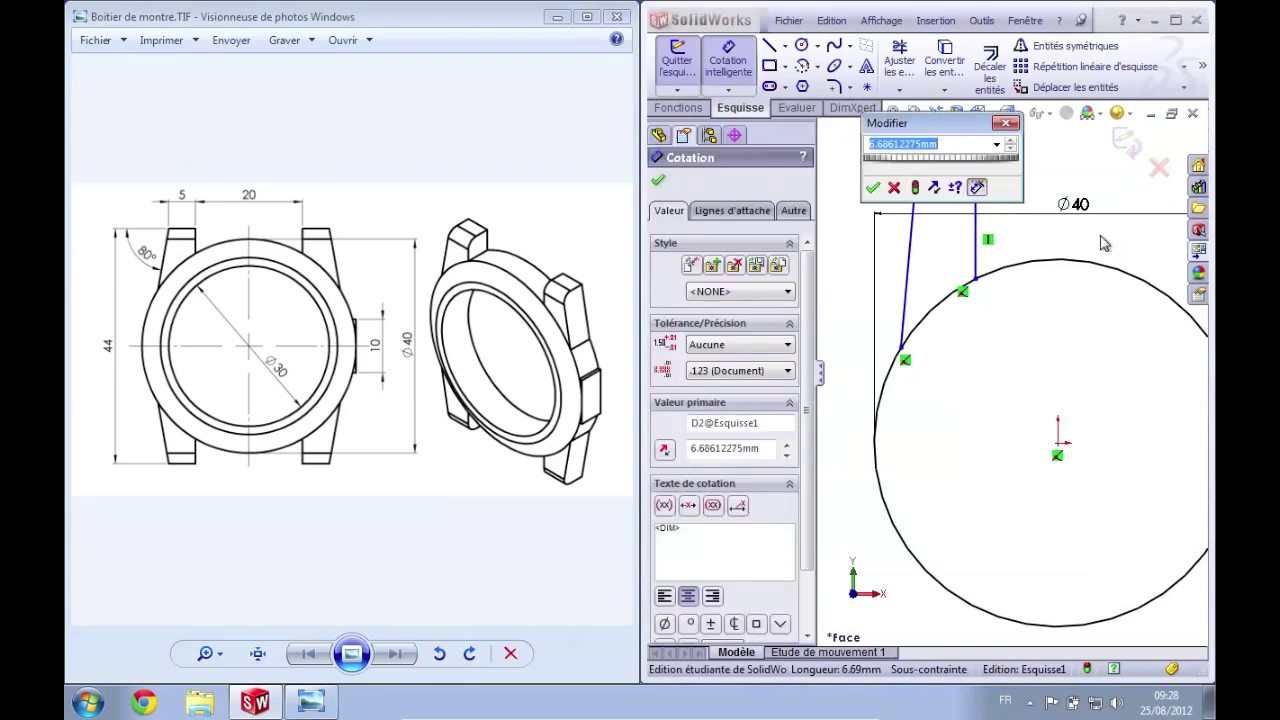
pyautogui.write('5')
pyautogui.press('Return')
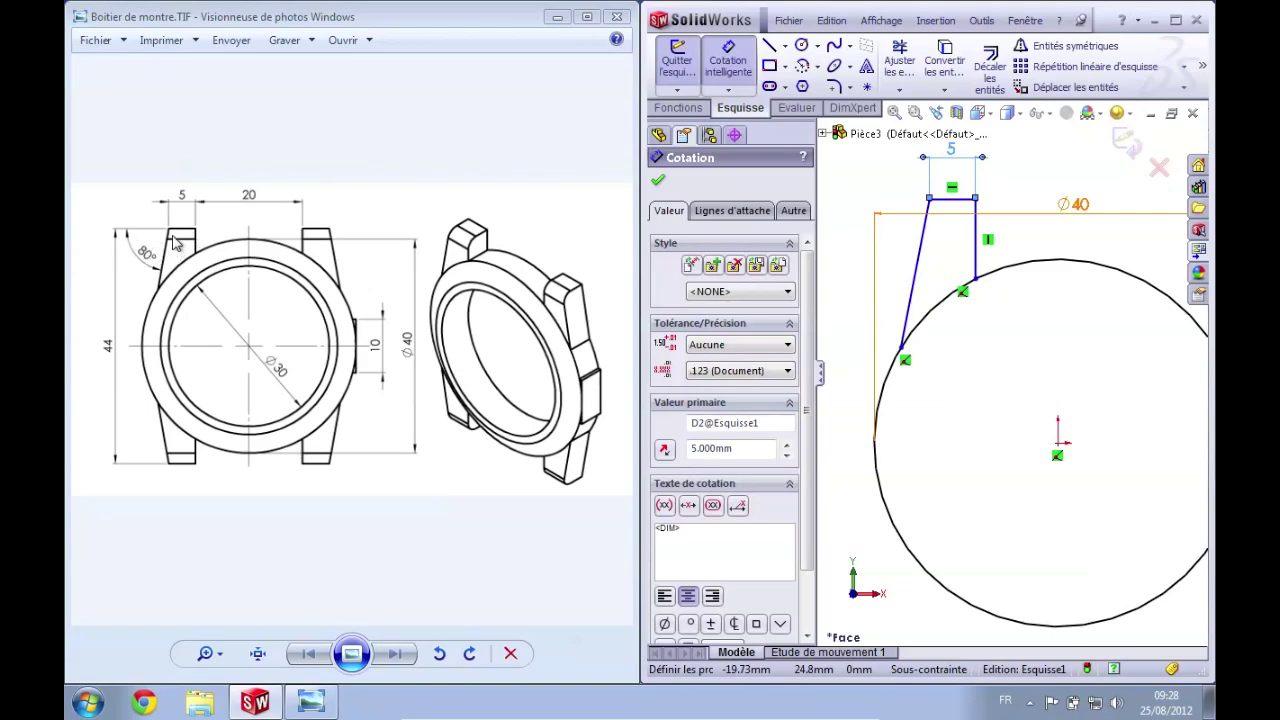
# - Add an 80° angle dimension between the lug's slanted side and its flat top
pyautogui.click(905, 198)
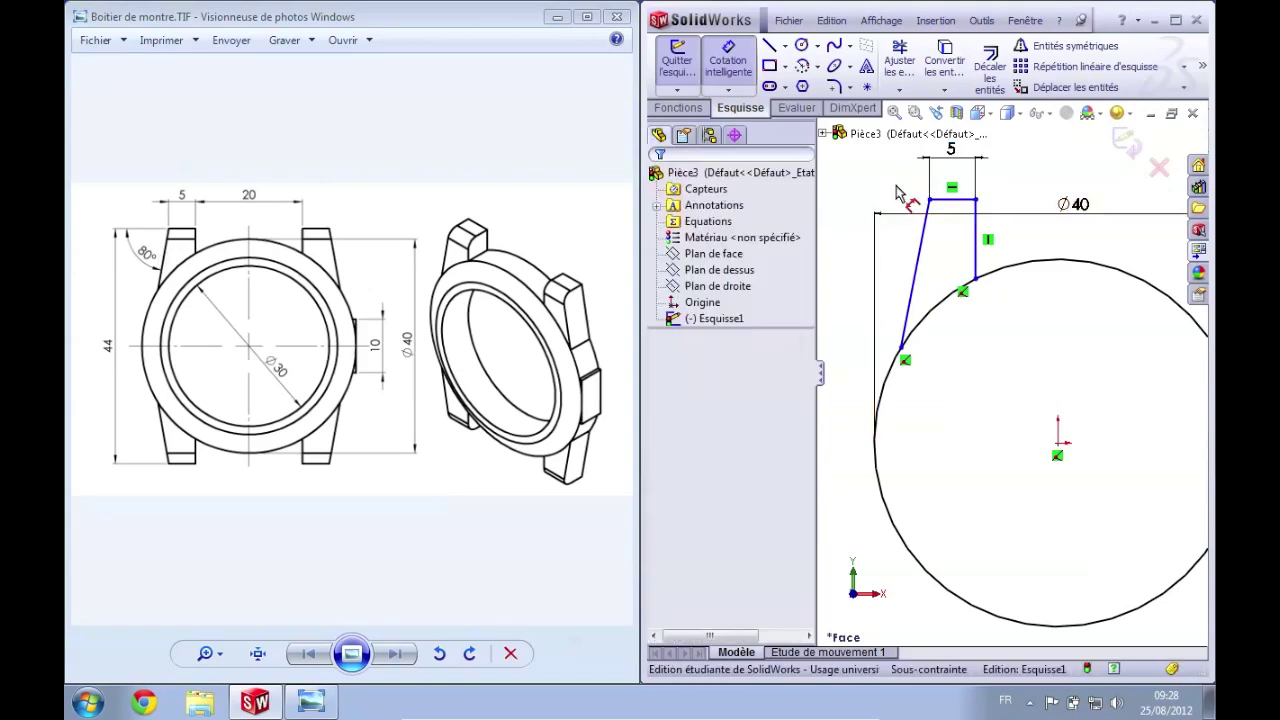
pyautogui.scroll(3, 915, 205)
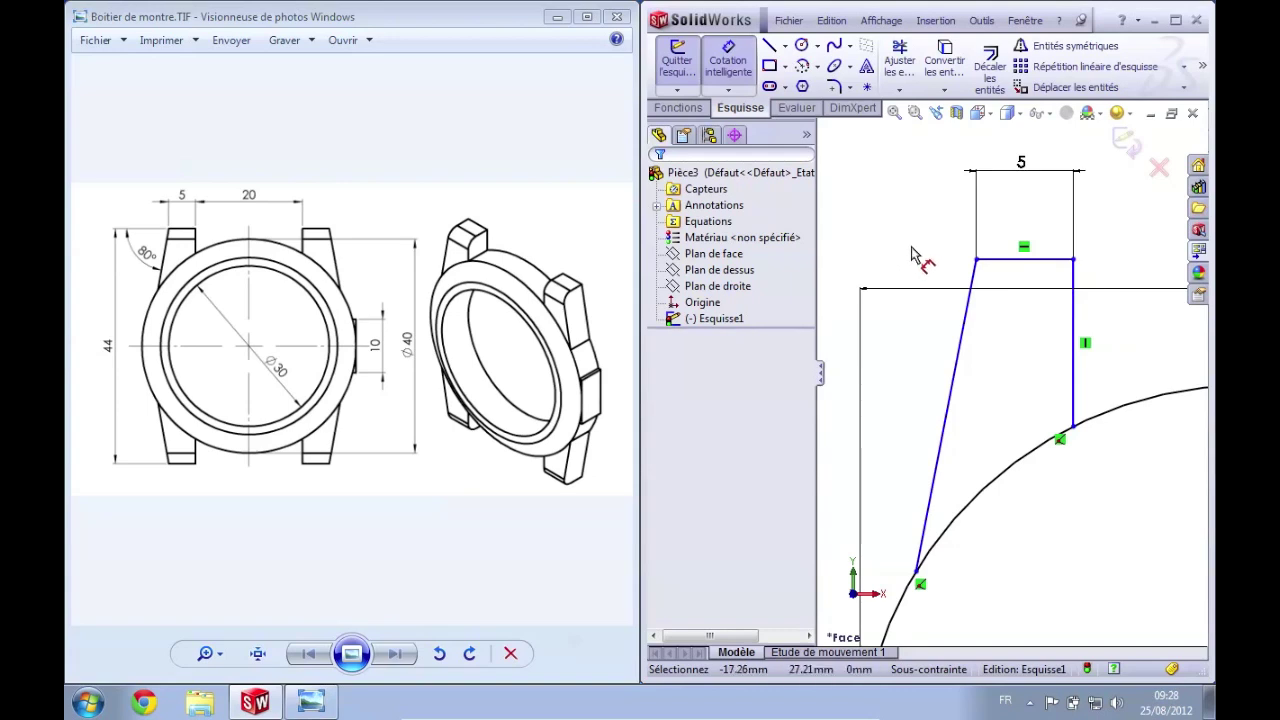
pyautogui.click(964, 356)
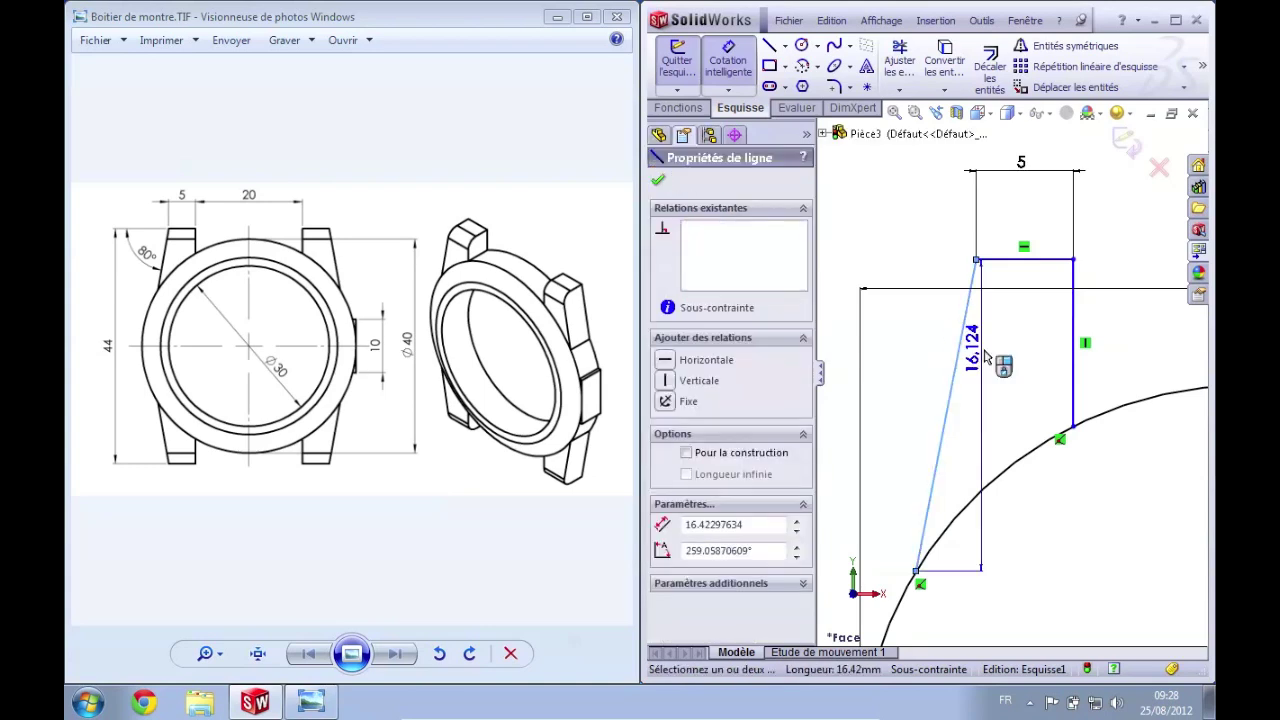
pyautogui.click(1003, 260)
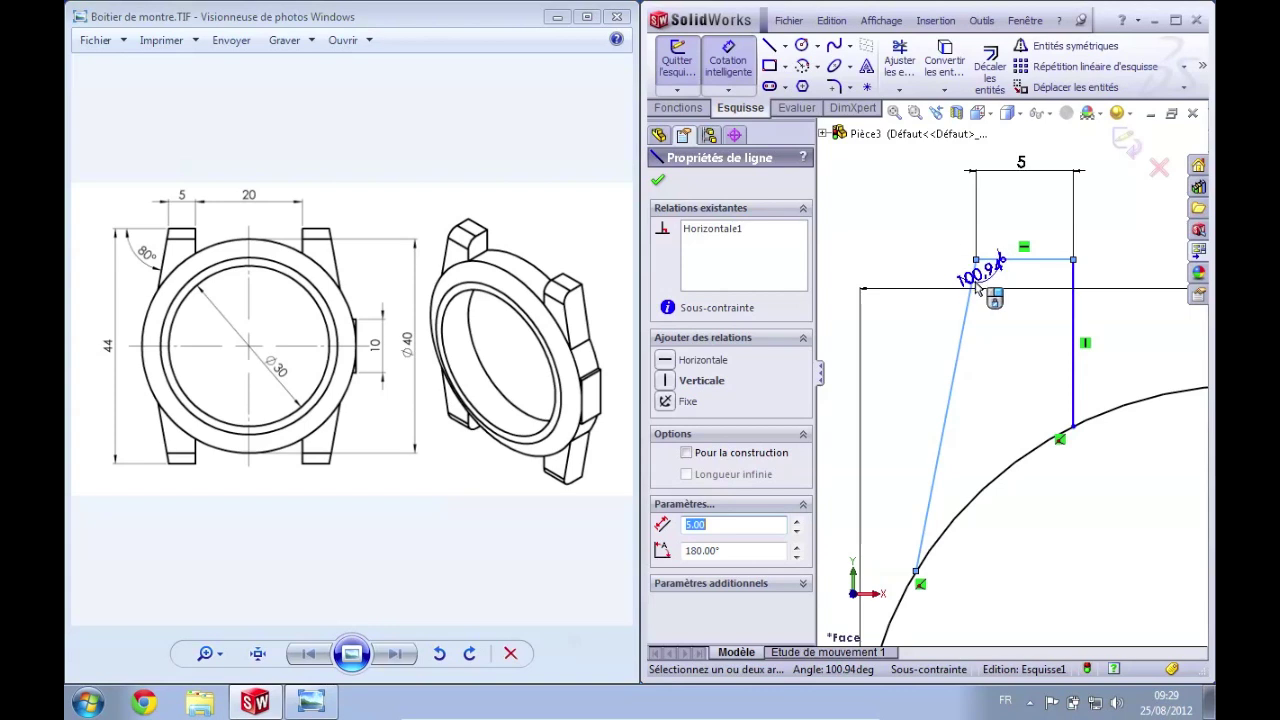
pyautogui.click(893, 307)
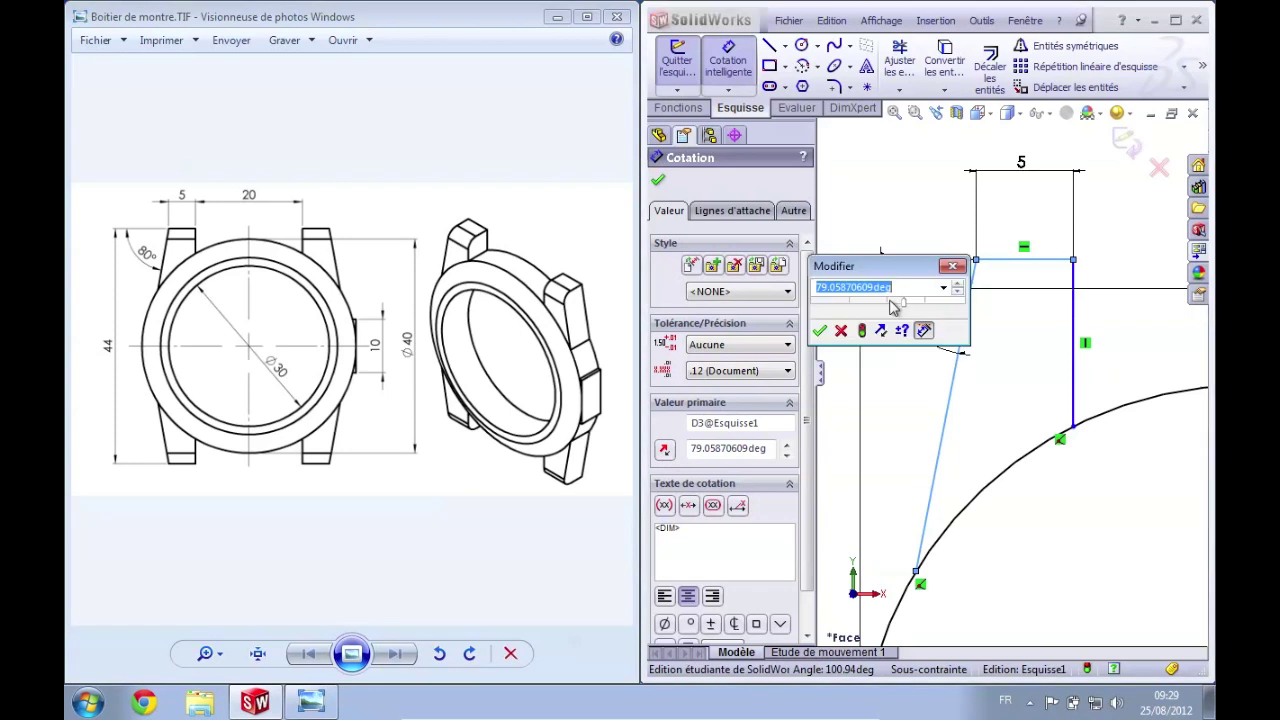
pyautogui.write('80')
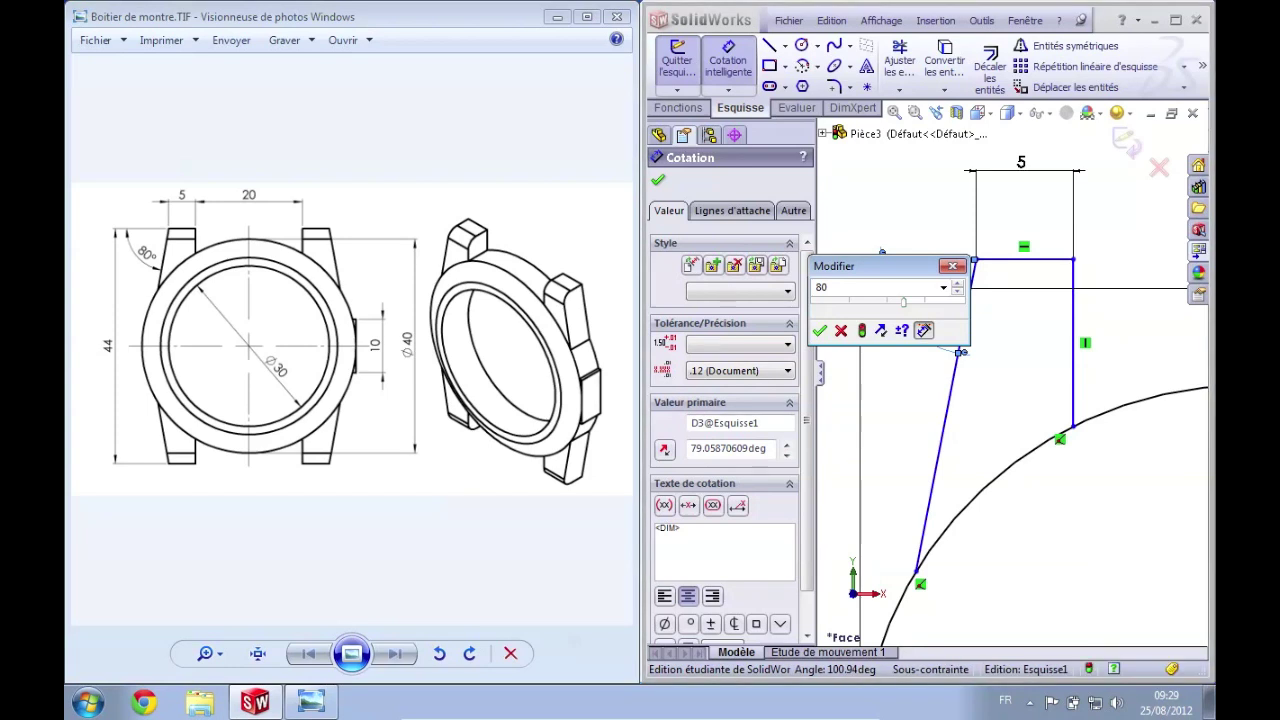
pyautogui.press('Return')
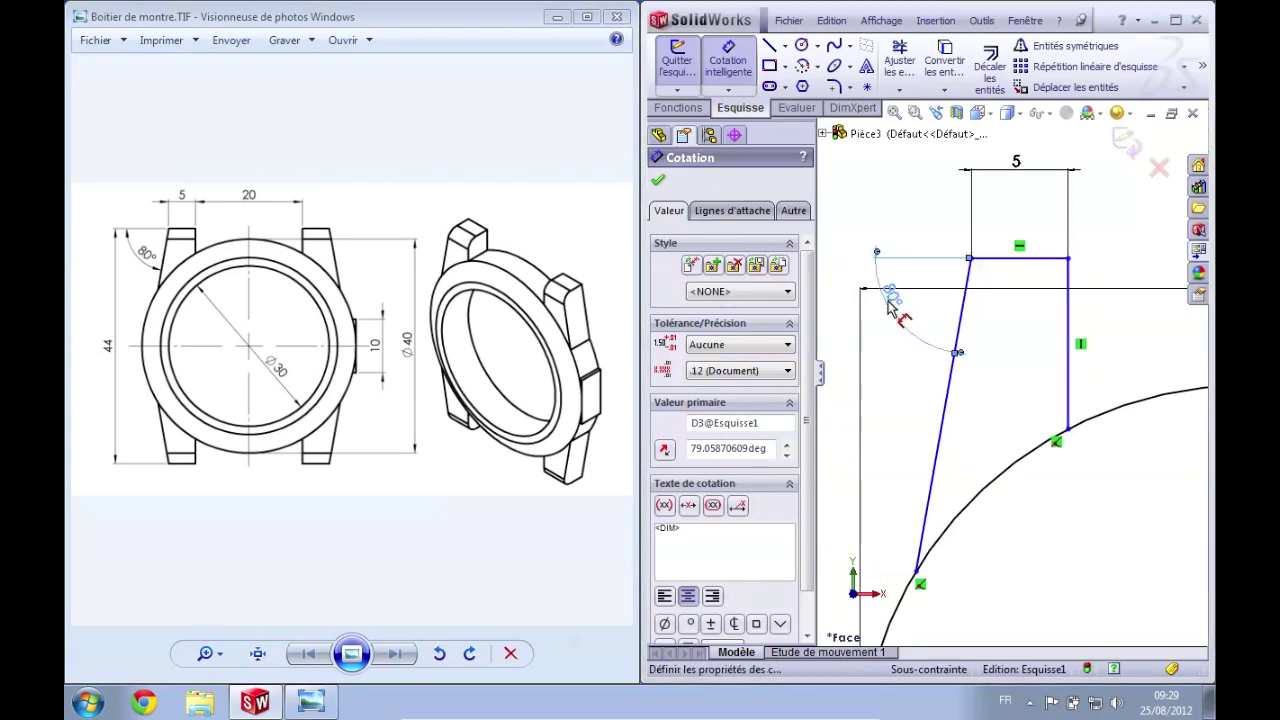
pyautogui.press('Escape')
pyautogui.scroll(2, 1027, 355)
pyautogui.scroll(2, 1035, 360)
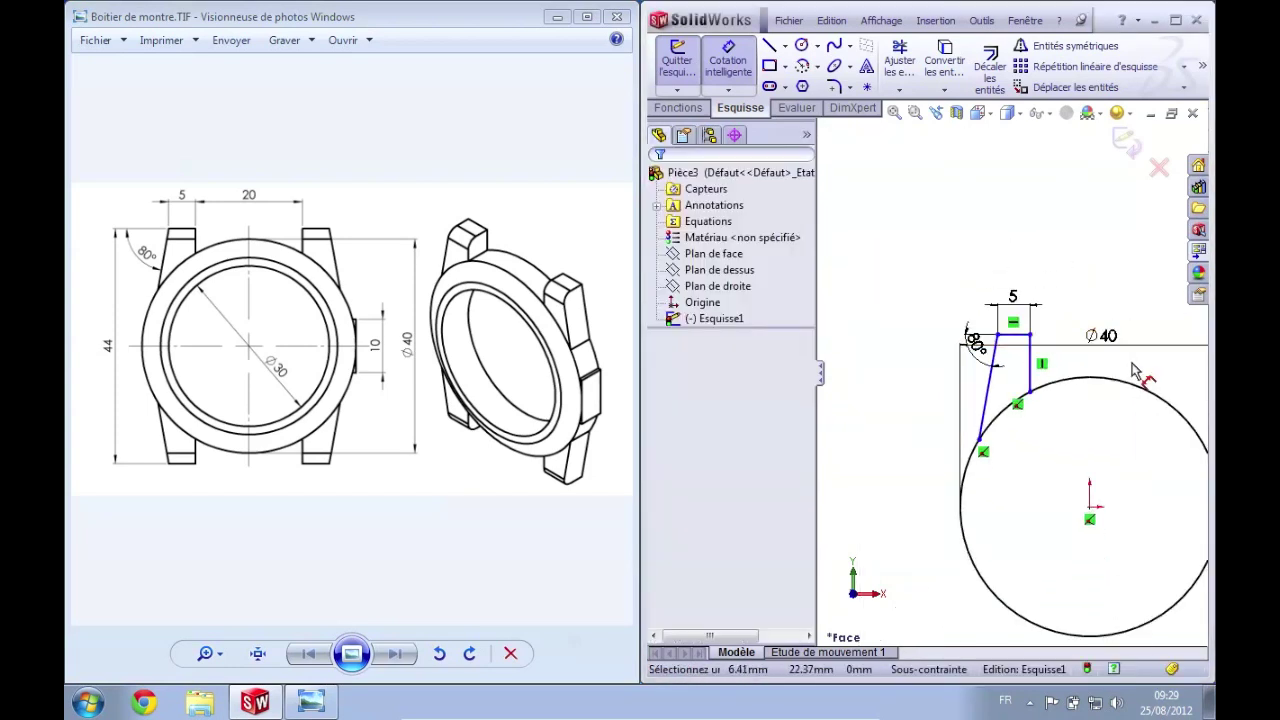
pyautogui.scroll(1, 1133, 372)
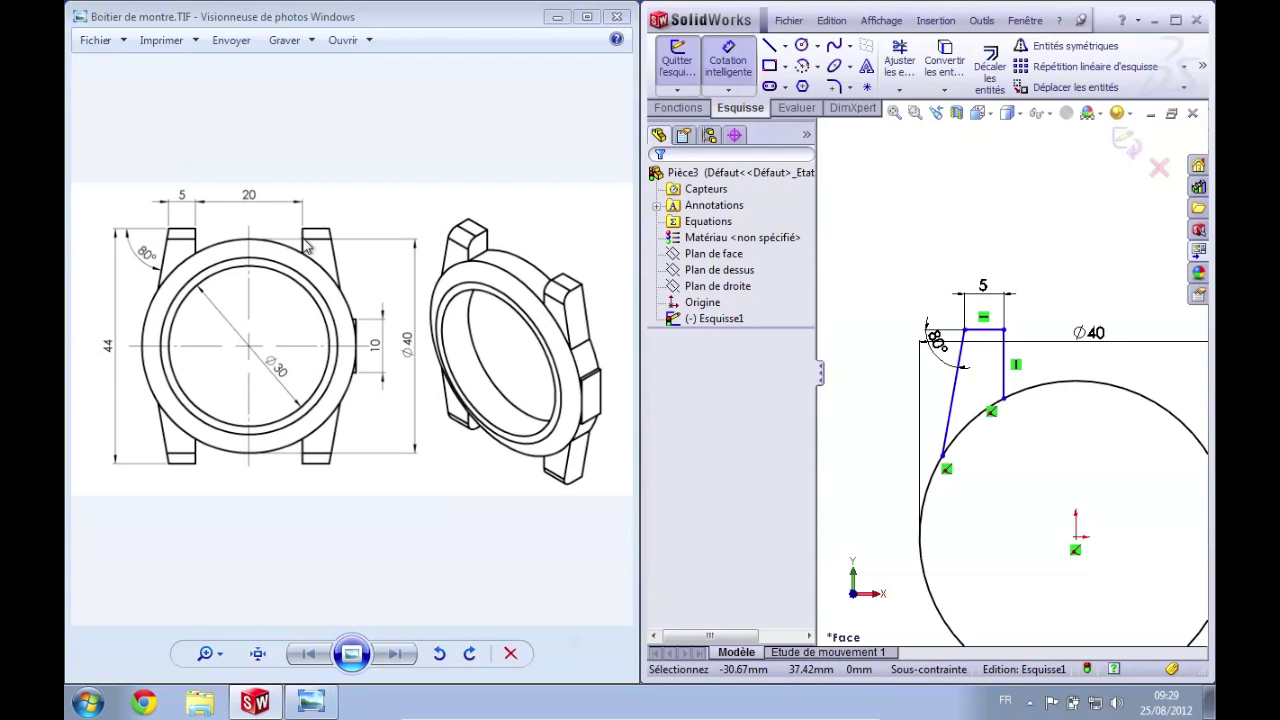
# - Maximize SolidWorks over the reference drawing, exit Smart Dimension and zoom out on the sketch
pyautogui.scroll(1, 1097, 389)
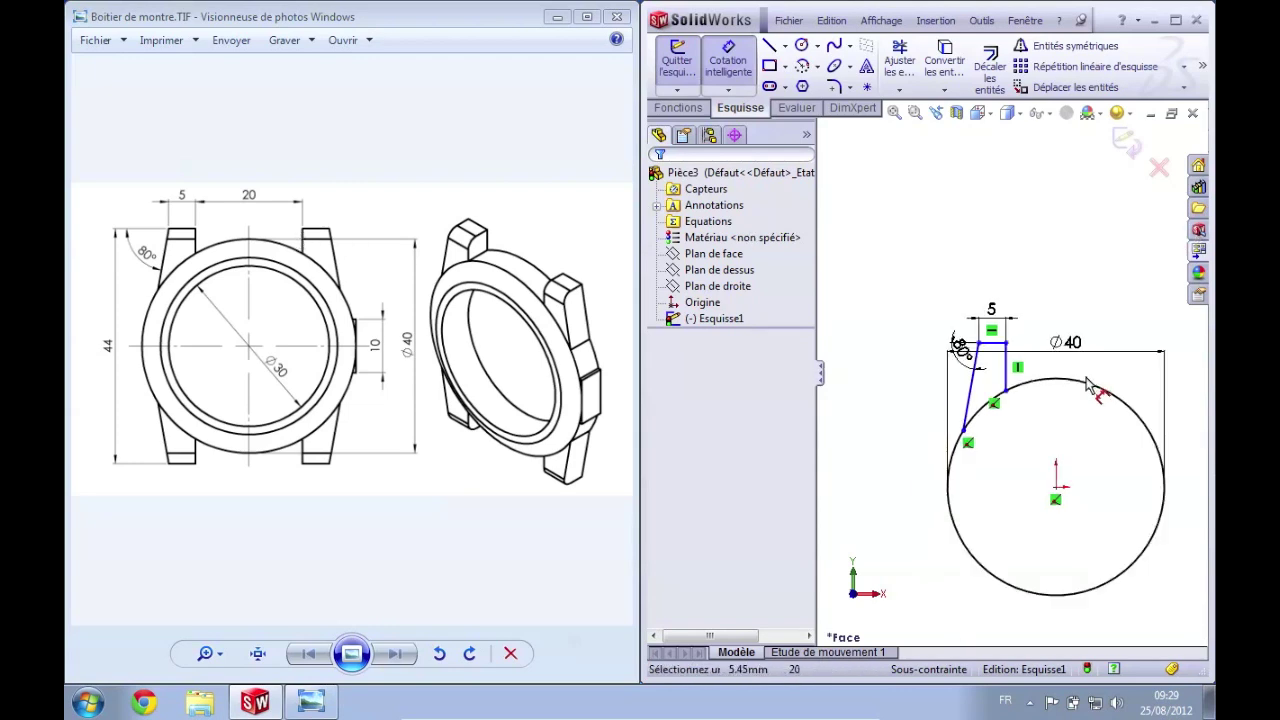
pyautogui.scroll(-1, 1090, 390)
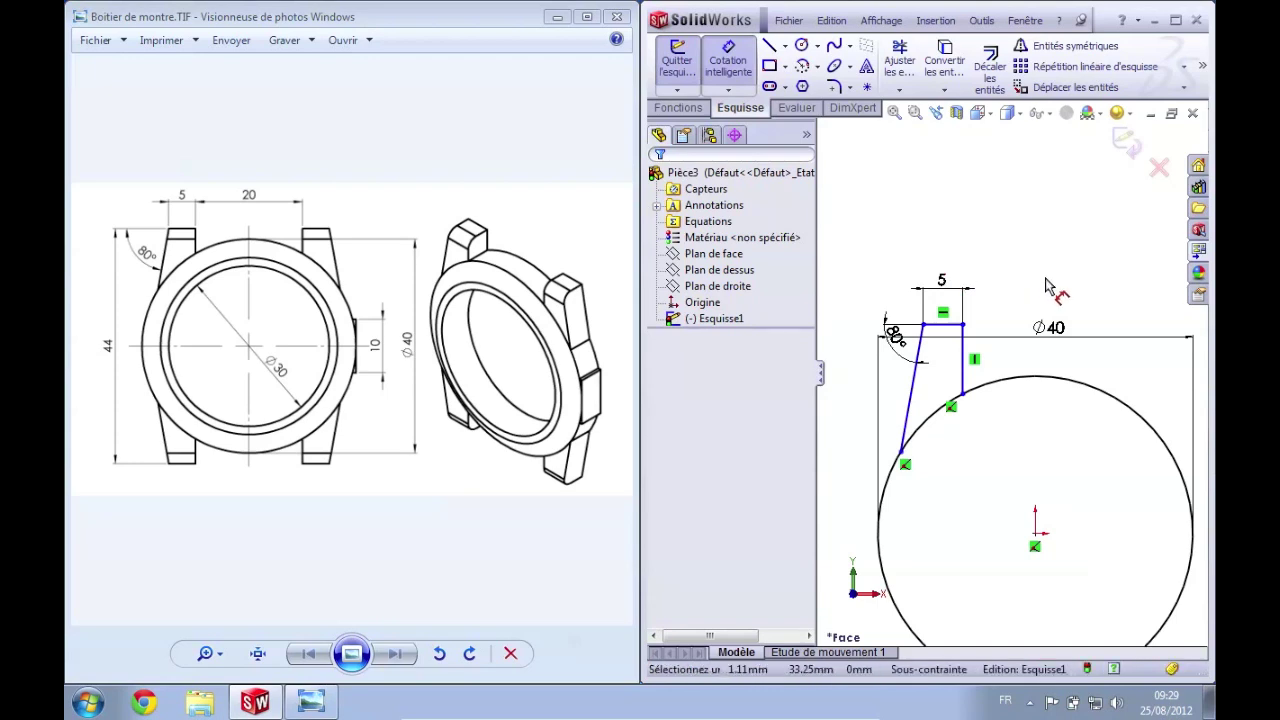
pyautogui.scroll(1, 1025, 462)
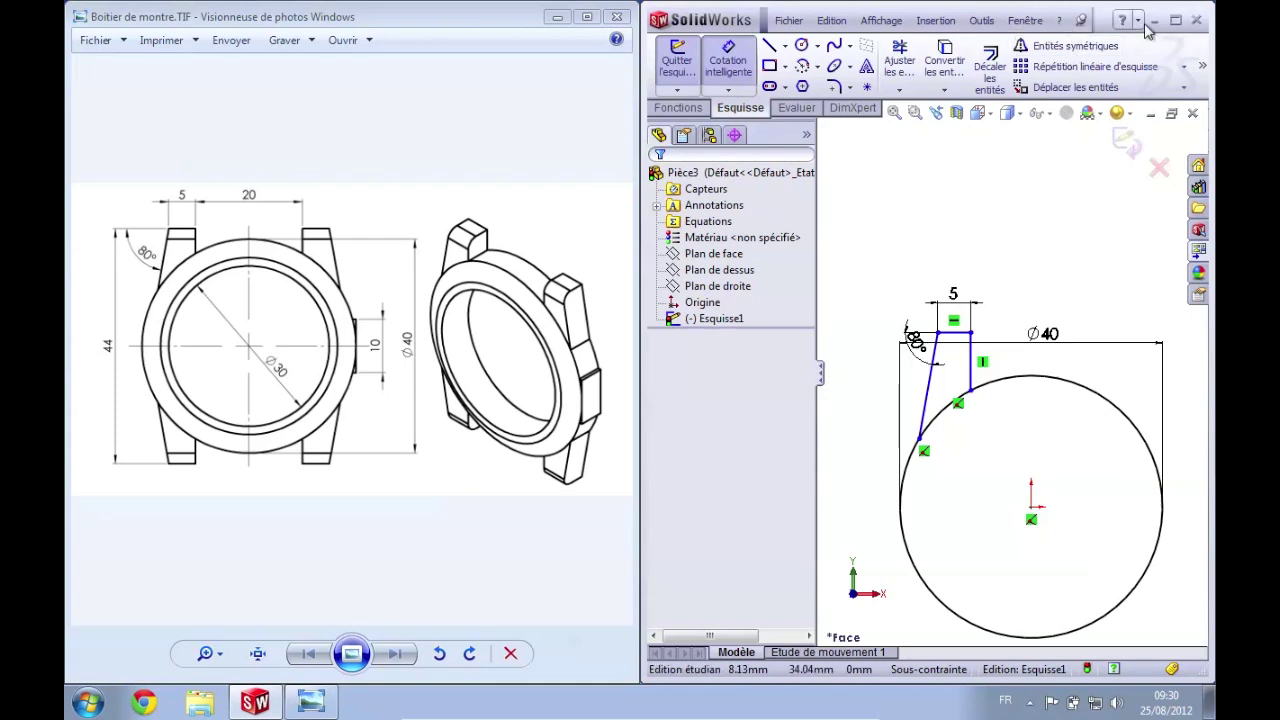
pyautogui.click(1176, 20)
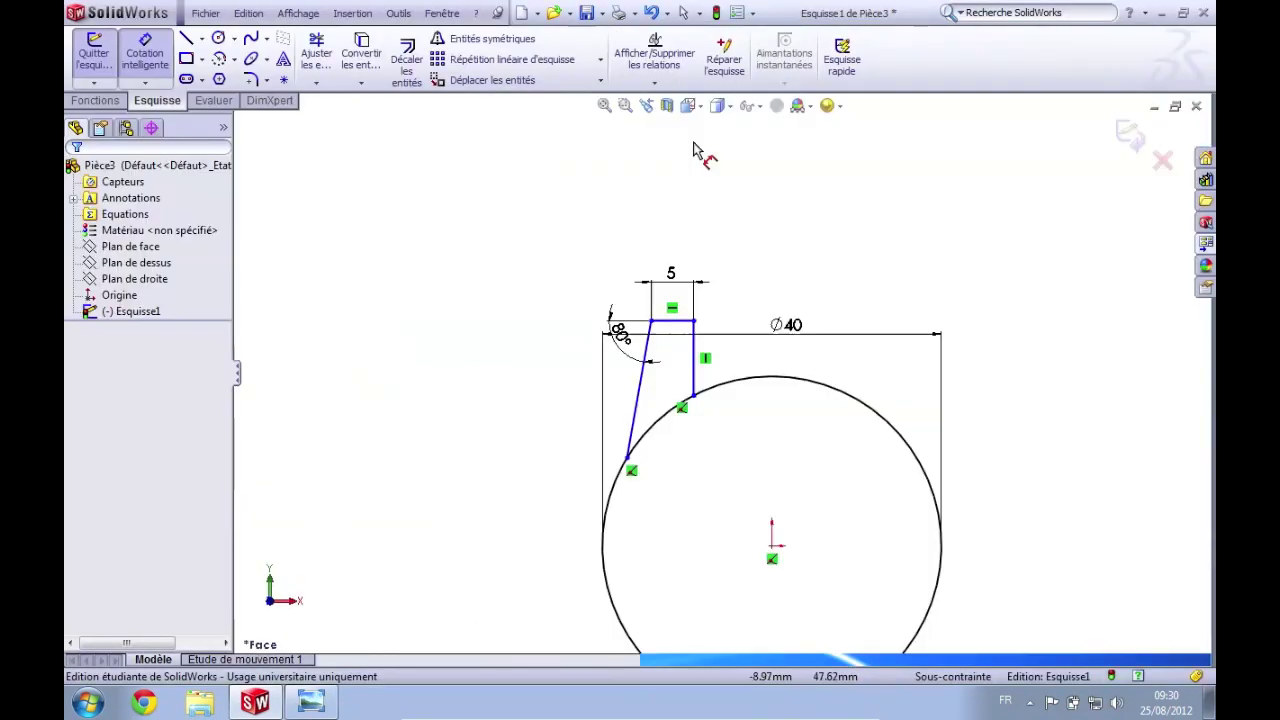
pyautogui.press('Escape')
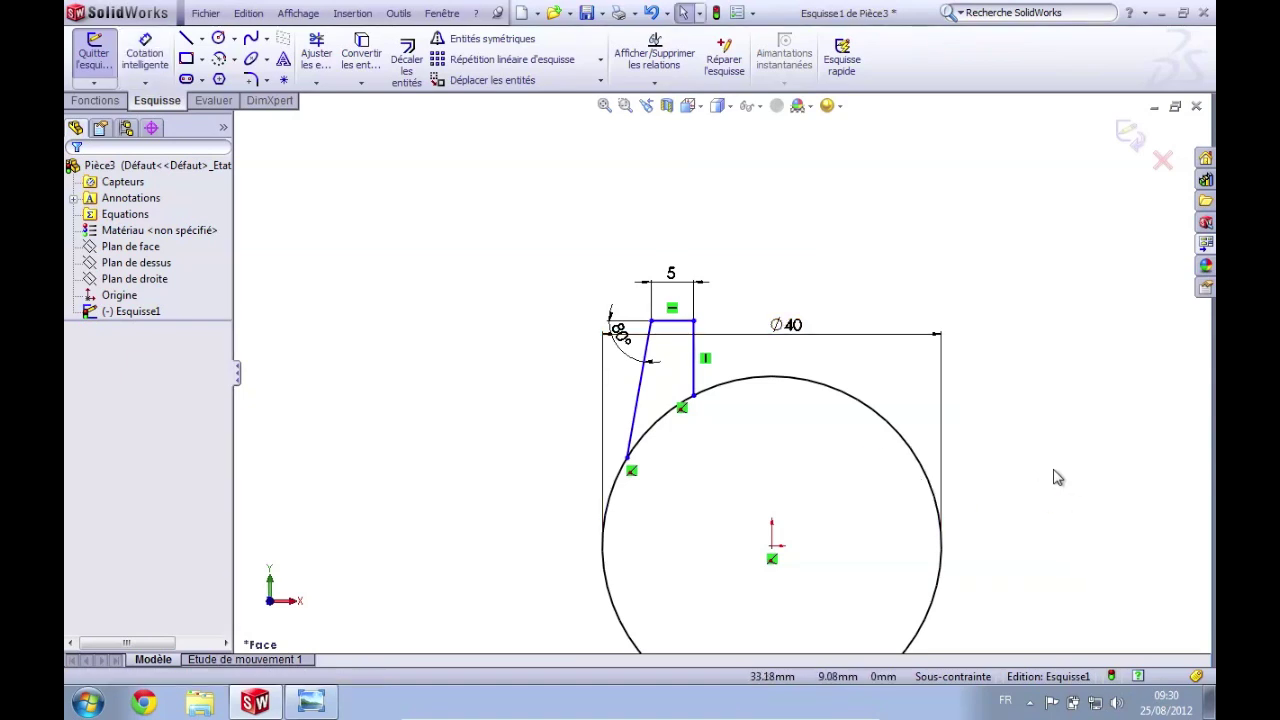
pyautogui.scroll(3, 930, 555)
pyautogui.scroll(-1, 800, 520)
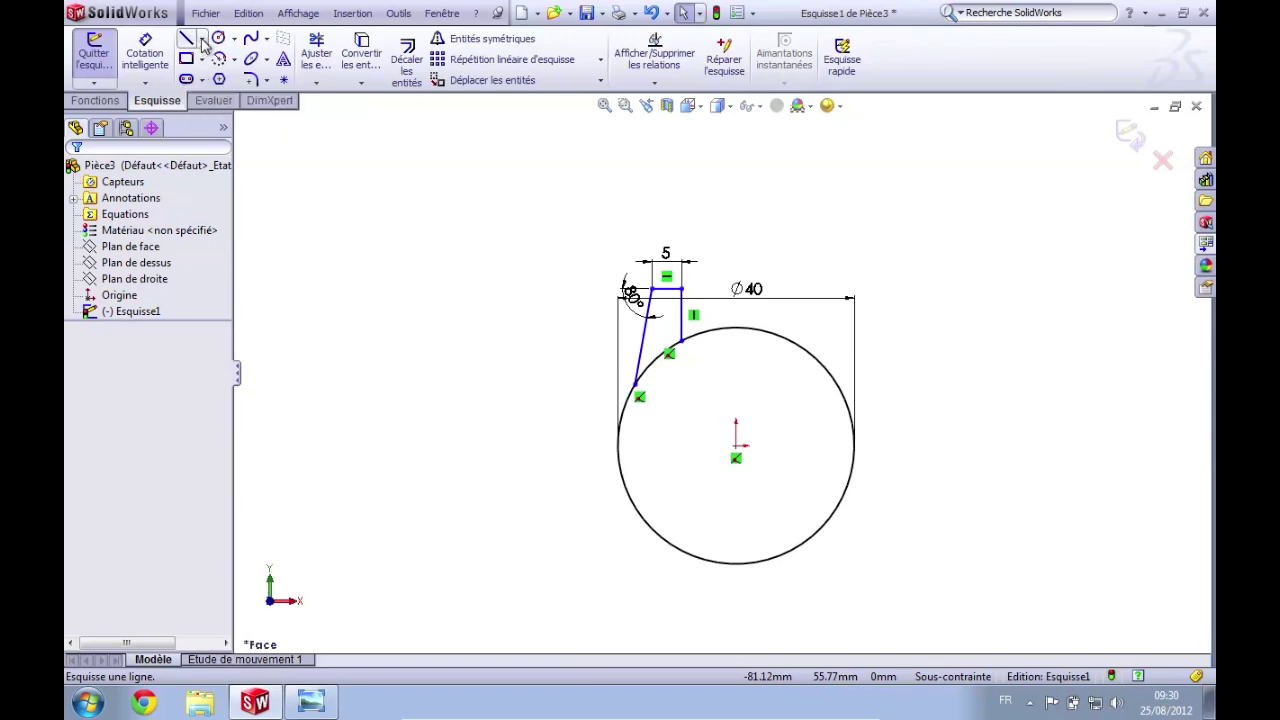
# - Draw a vertical construction centreline from the origin straight up past the top of the sketch
pyautogui.click(202, 39)
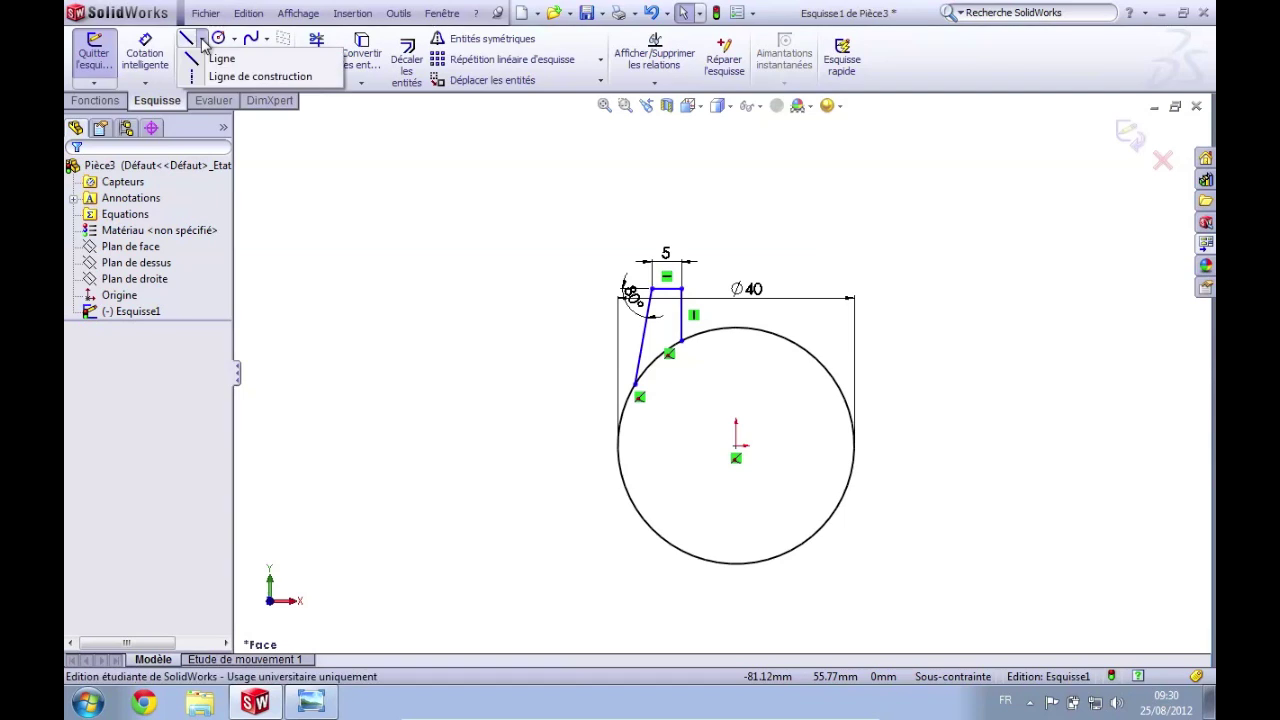
pyautogui.click(233, 38)
pyautogui.click(201, 38)
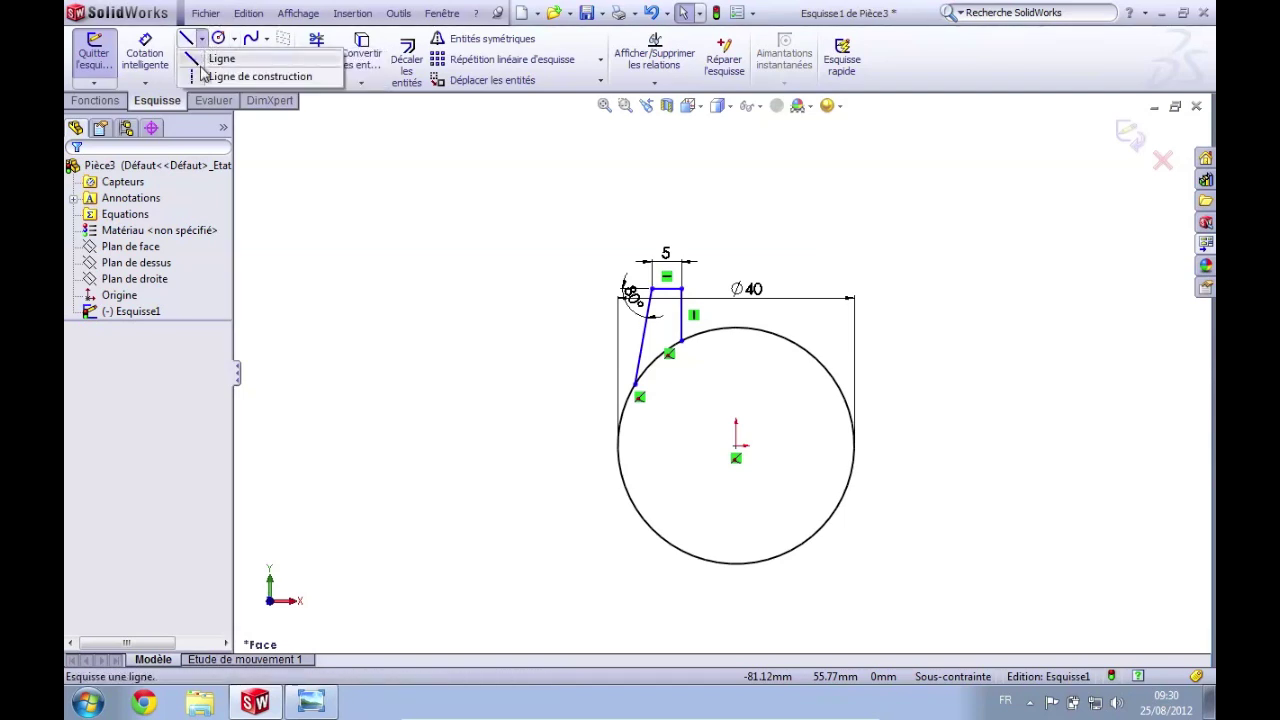
pyautogui.click(203, 78)
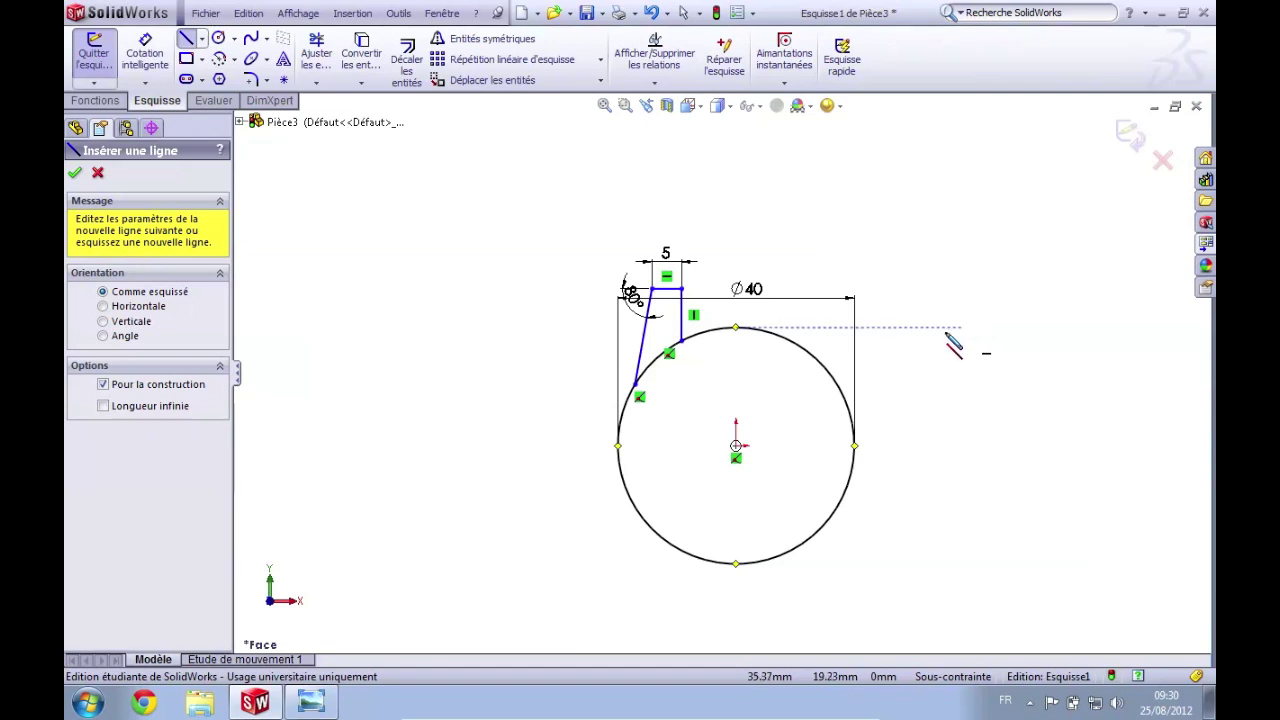
pyautogui.click(736, 446)
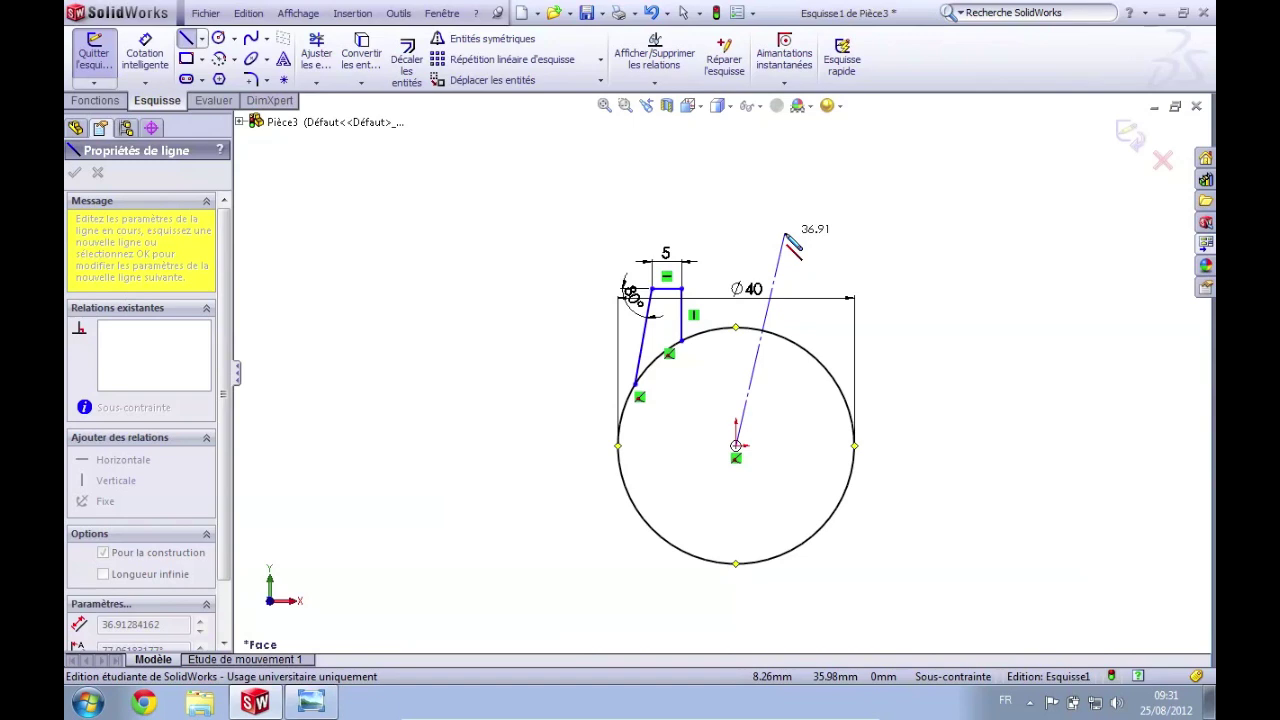
pyautogui.press('Escape')
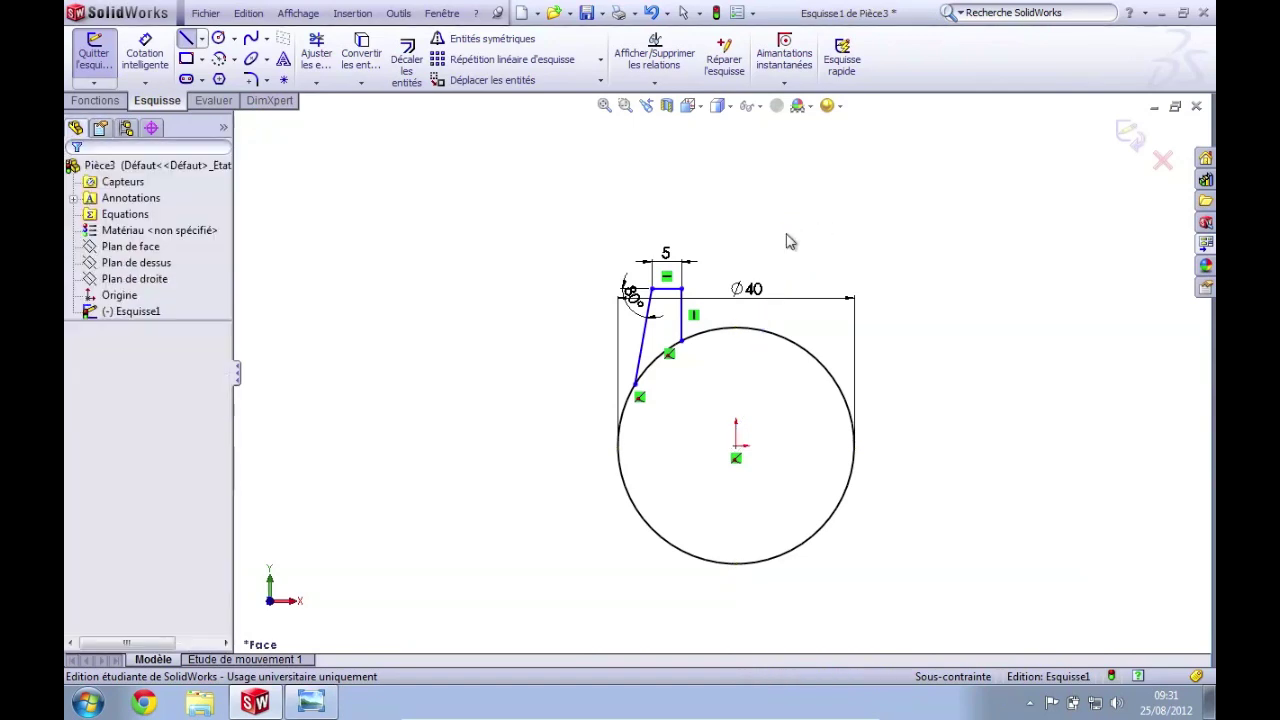
pyautogui.click(201, 38)
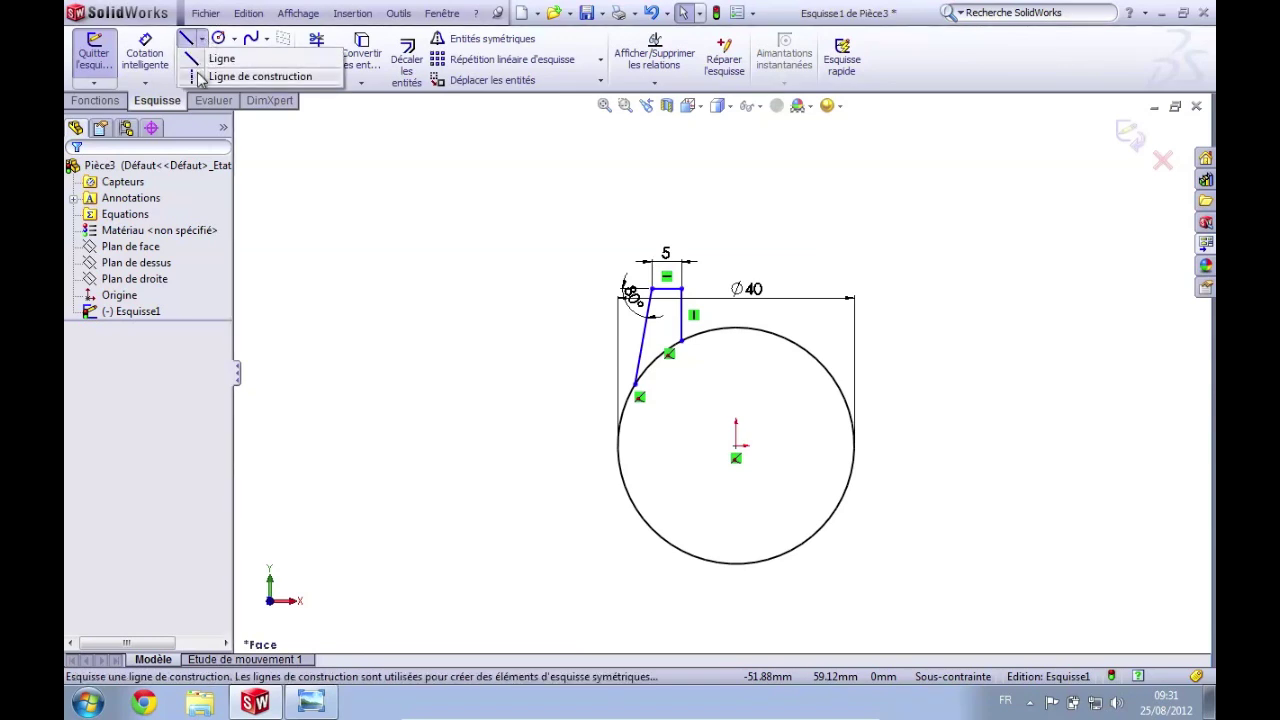
pyautogui.click(201, 78)
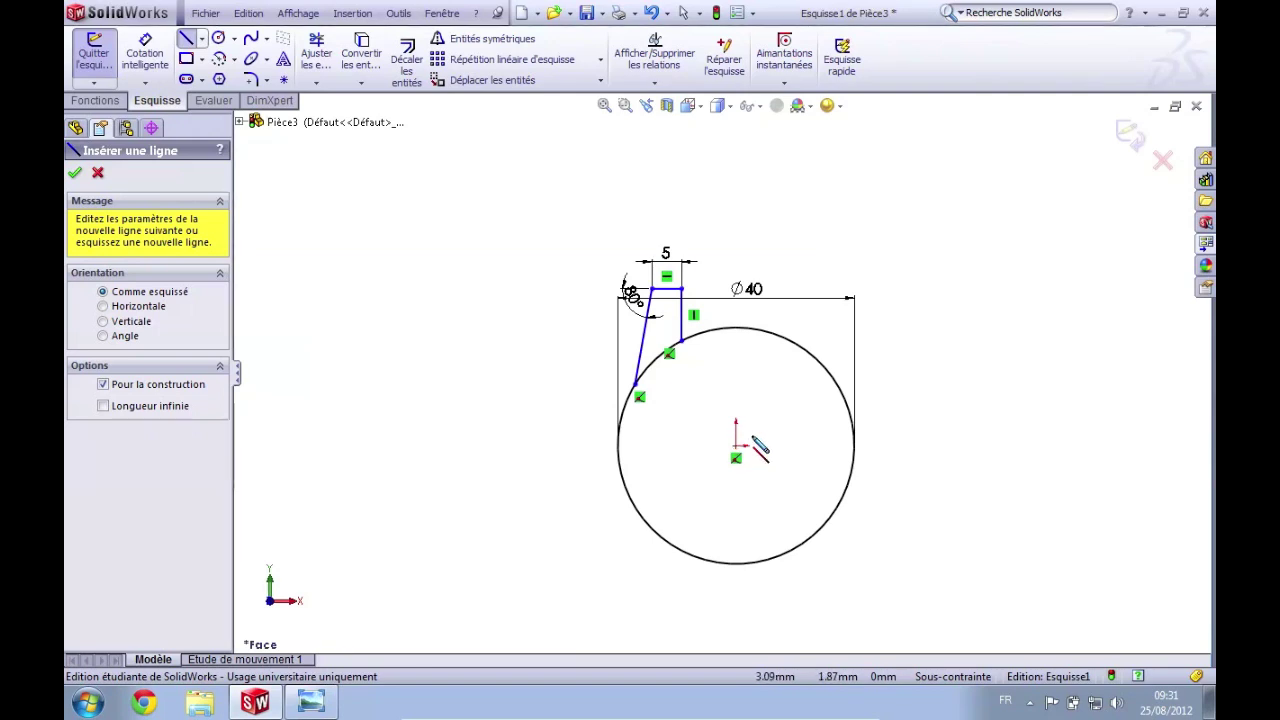
pyautogui.click(737, 455)
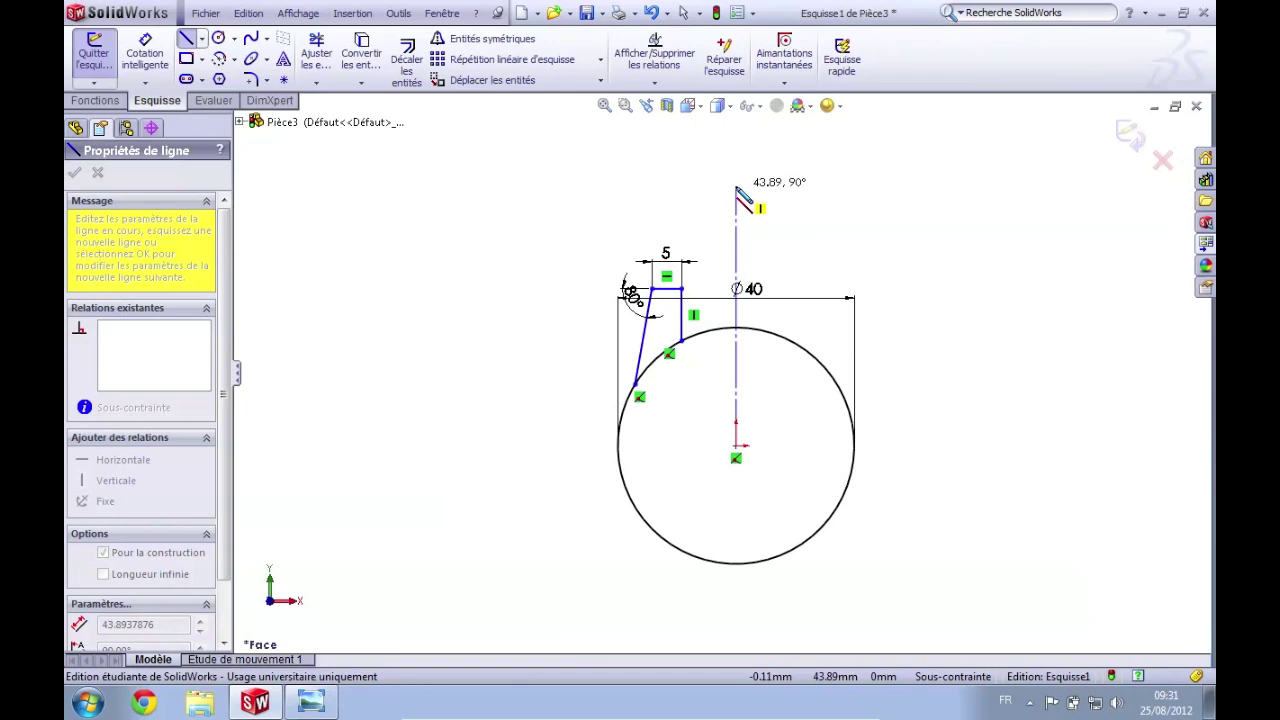
pyautogui.click(736, 185)
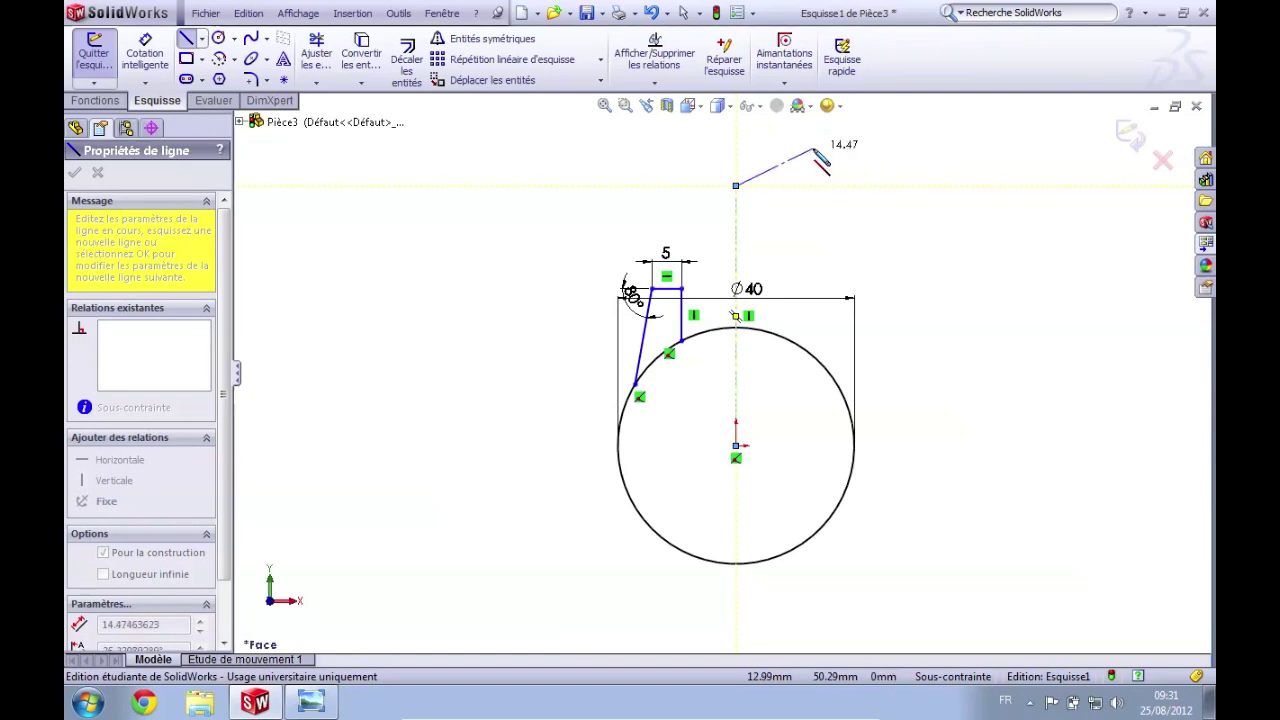
pyautogui.press('Escape')
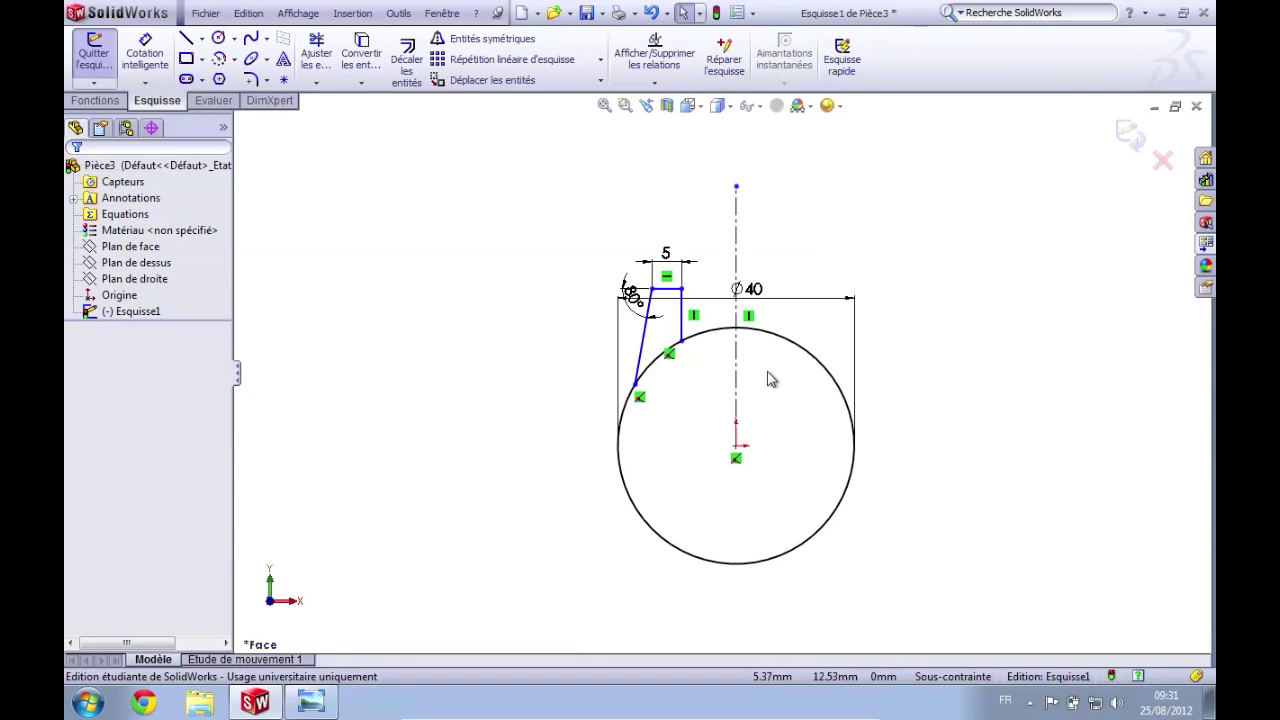
pyautogui.scroll(-2, 770, 379)
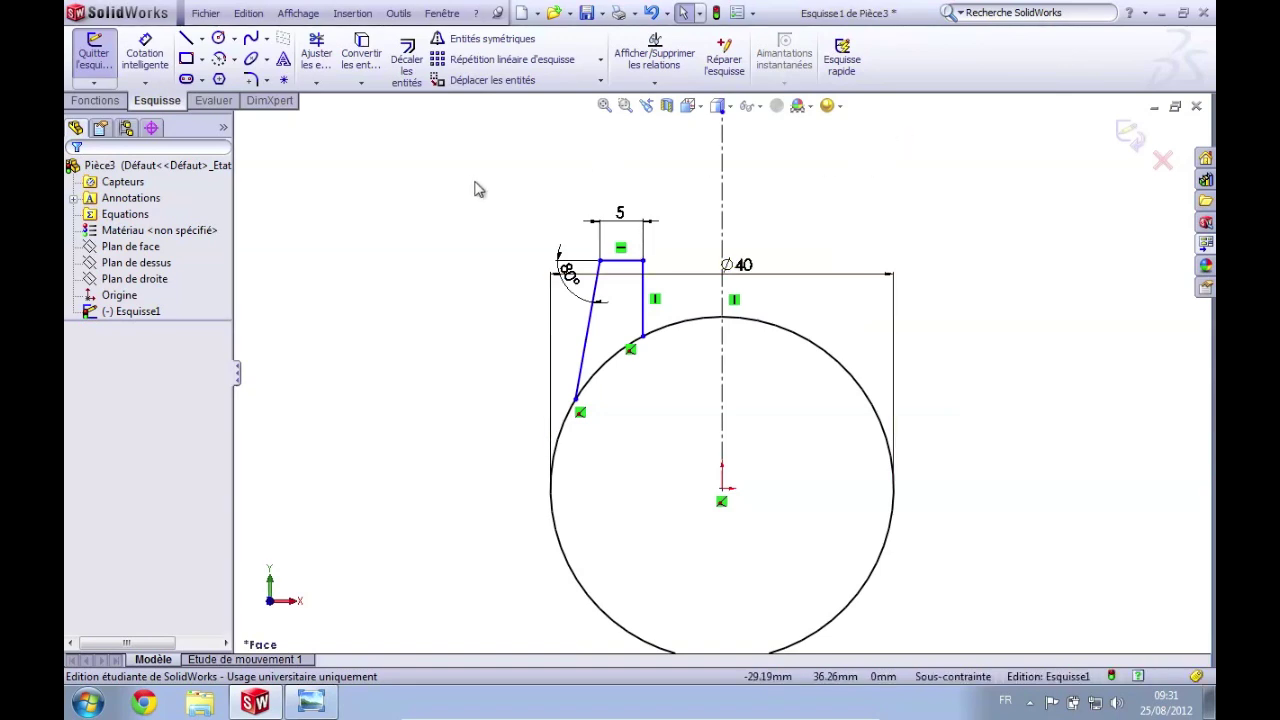
# - Mirror the three lug lines about the vertical centreline
pyautogui.click(600, 290)
pyautogui.keyDown('ctrl'); pyautogui.click(624, 260); pyautogui.keyUp('ctrl')
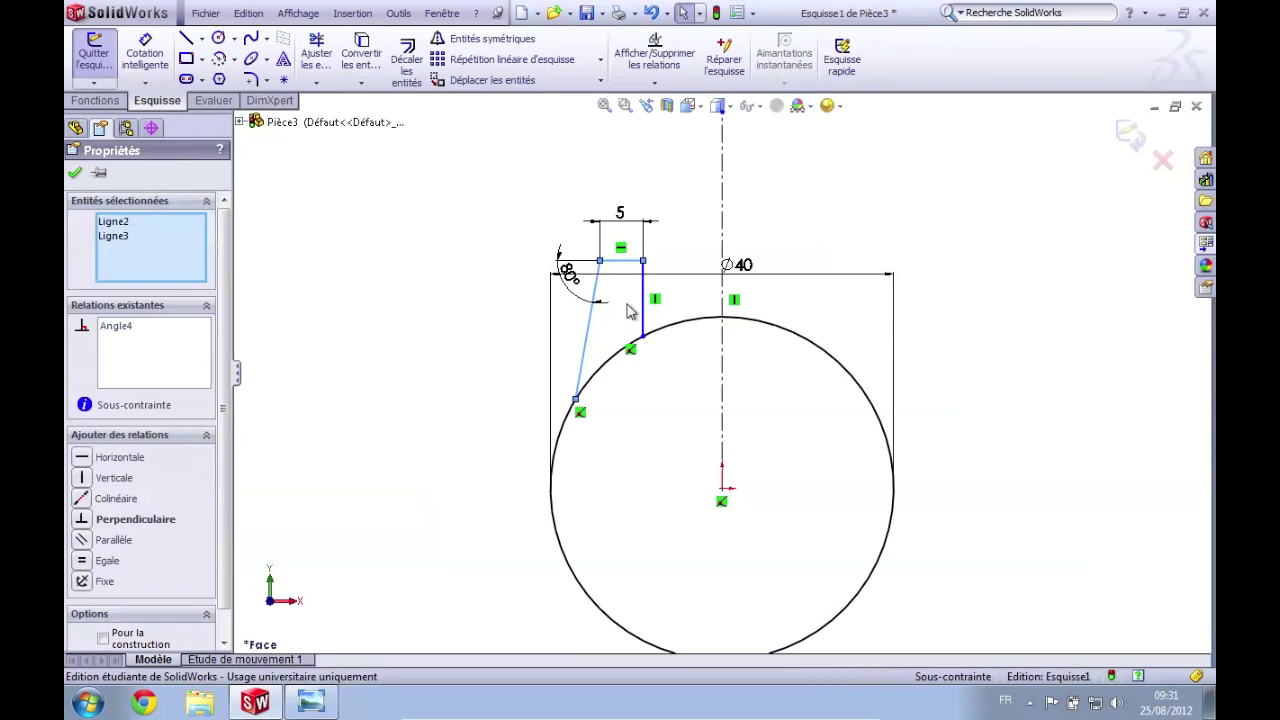
pyautogui.keyDown('ctrl'); pyautogui.click(643, 307); pyautogui.keyUp('ctrl')
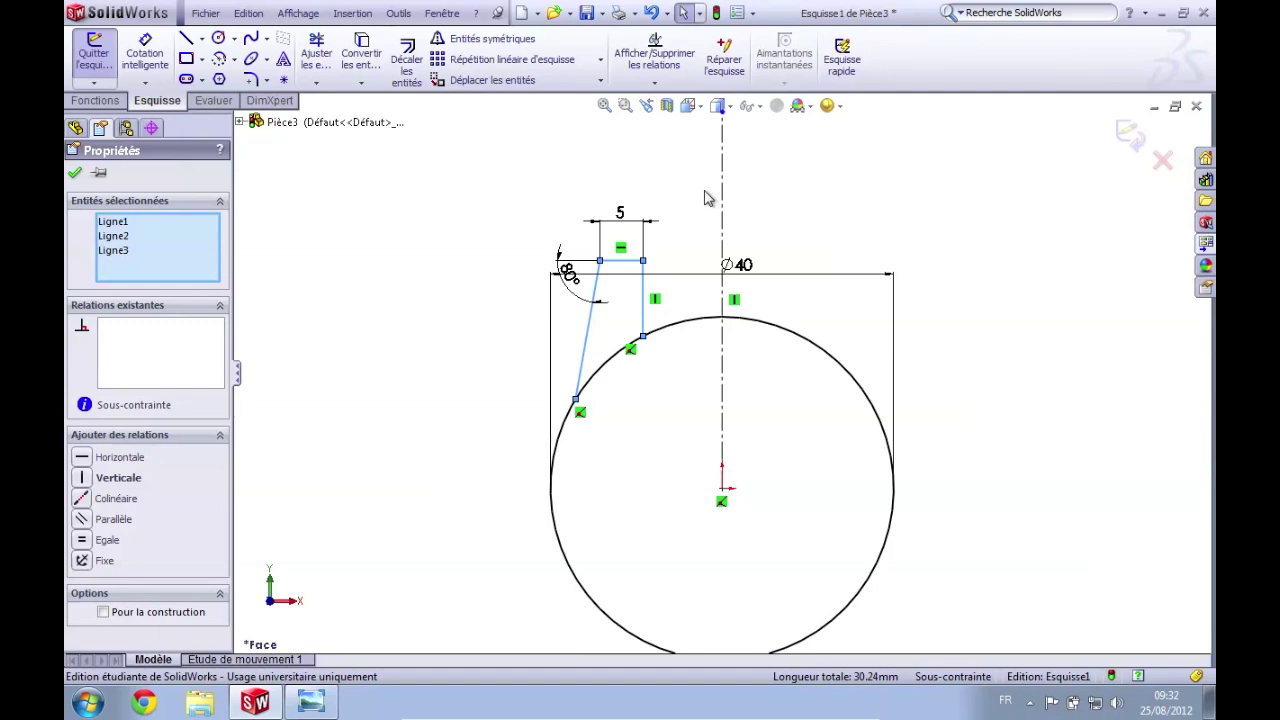
pyautogui.keyDown('ctrl'); pyautogui.click(721, 195); pyautogui.keyUp('ctrl')
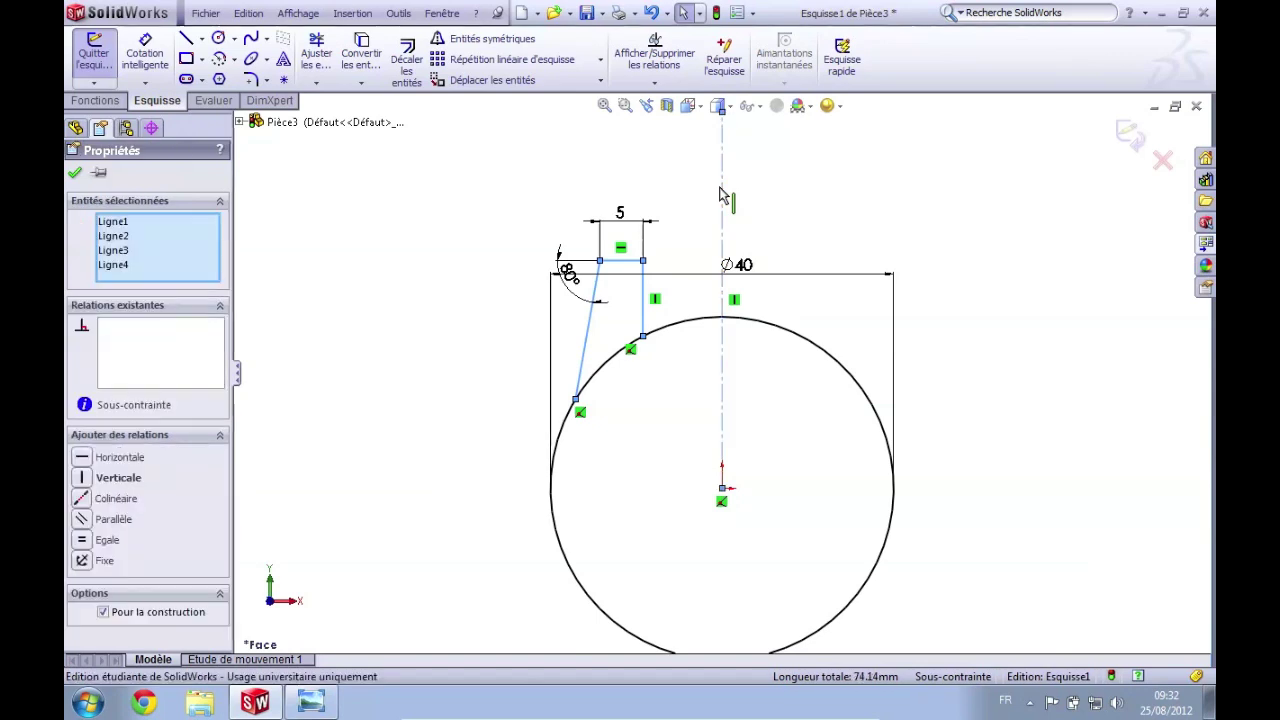
pyautogui.click(507, 43)
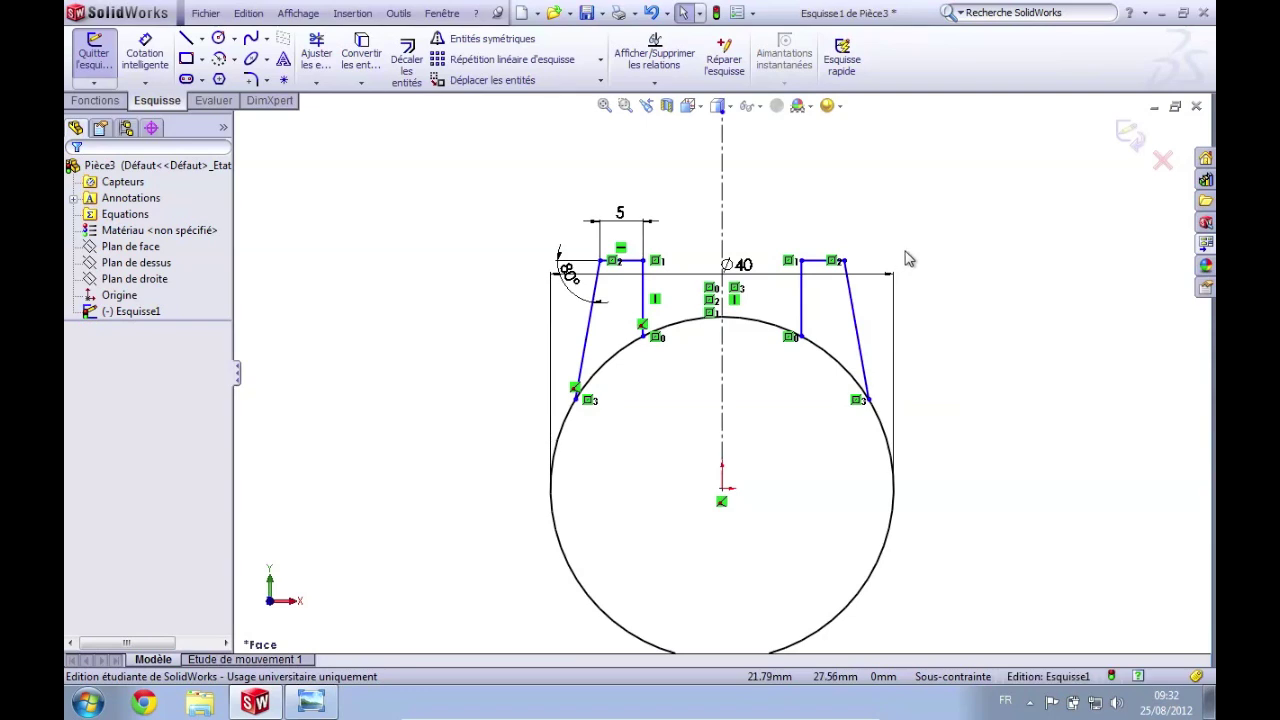
# - Drag an endpoint of the mirrored lug slightly to reshape it
pyautogui.click(853, 264)
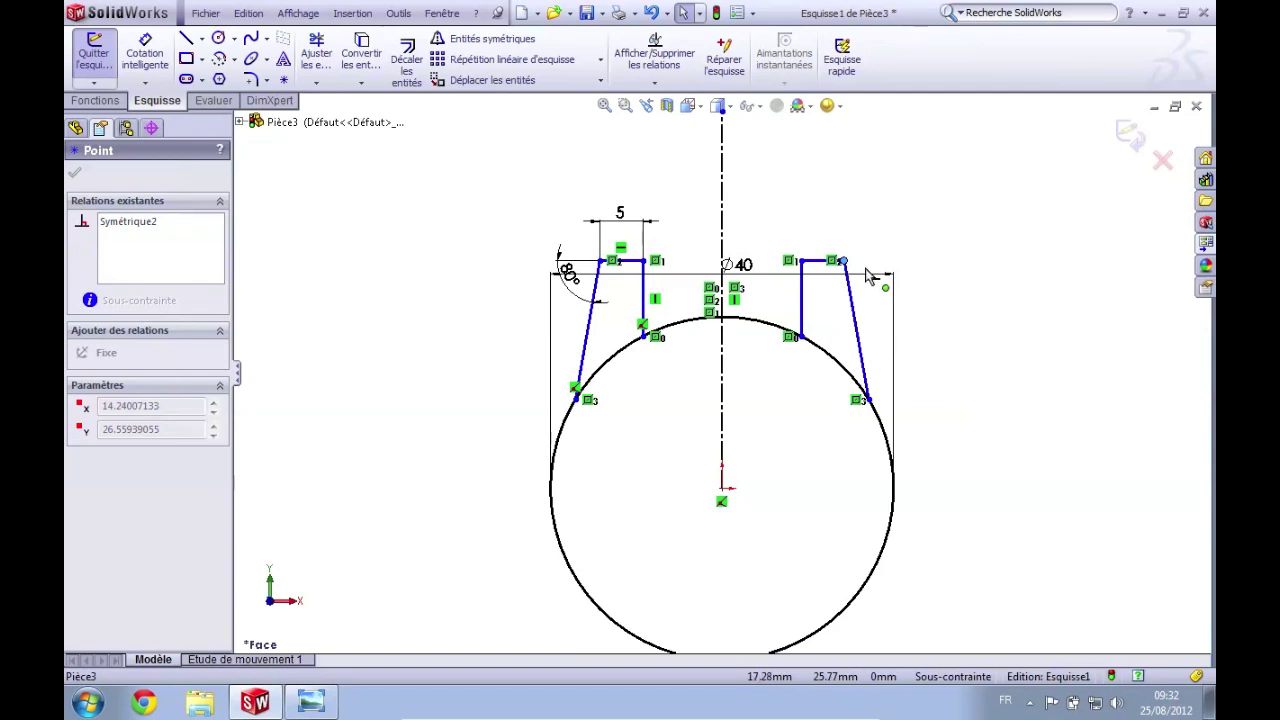
pyautogui.press('Escape')
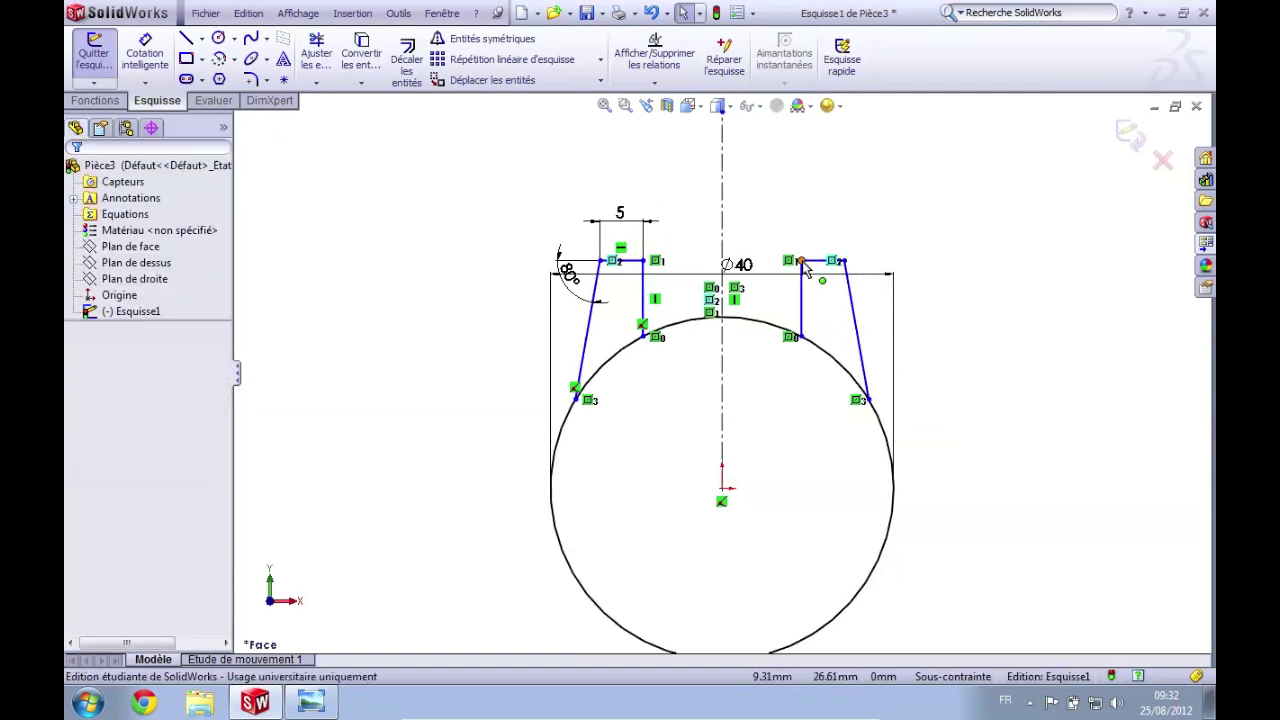
pyautogui.moveTo(801, 261); pyautogui.dragTo(798, 266)
# - Restore the SolidWorks window and snap it beside the reference drawing
pyautogui.click(960, 264)
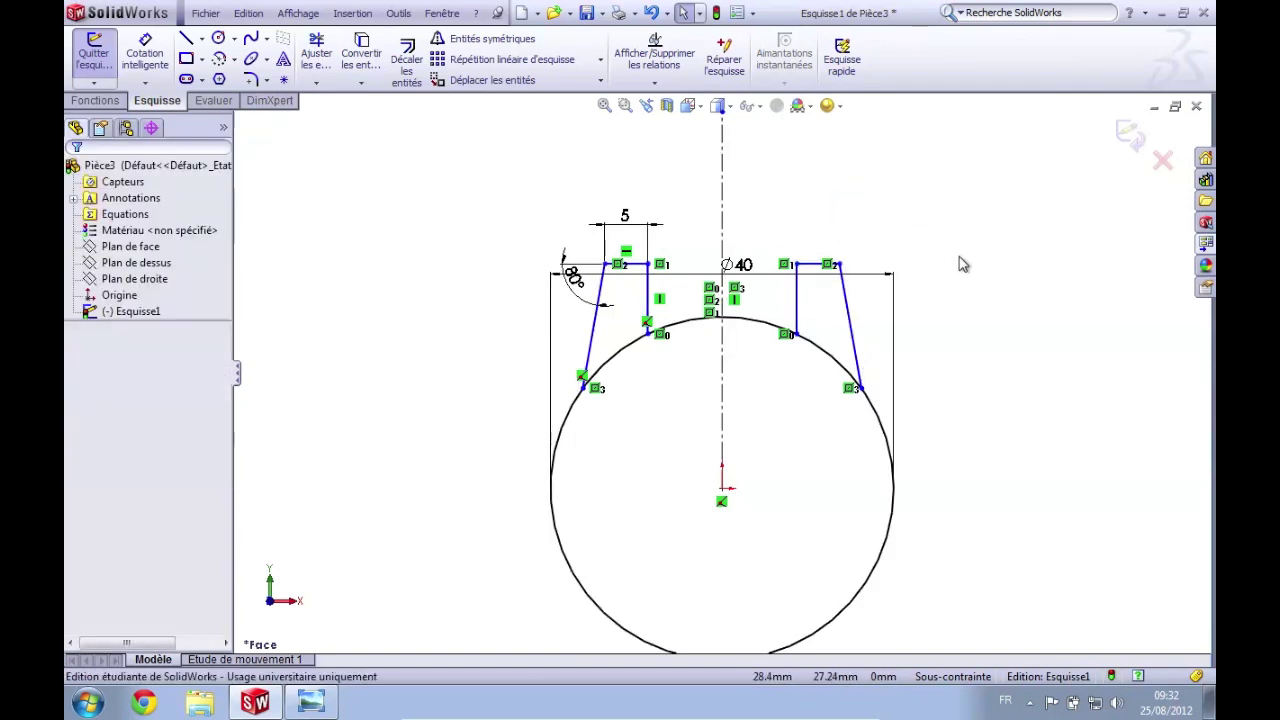
pyautogui.doubleClick(865, 20)
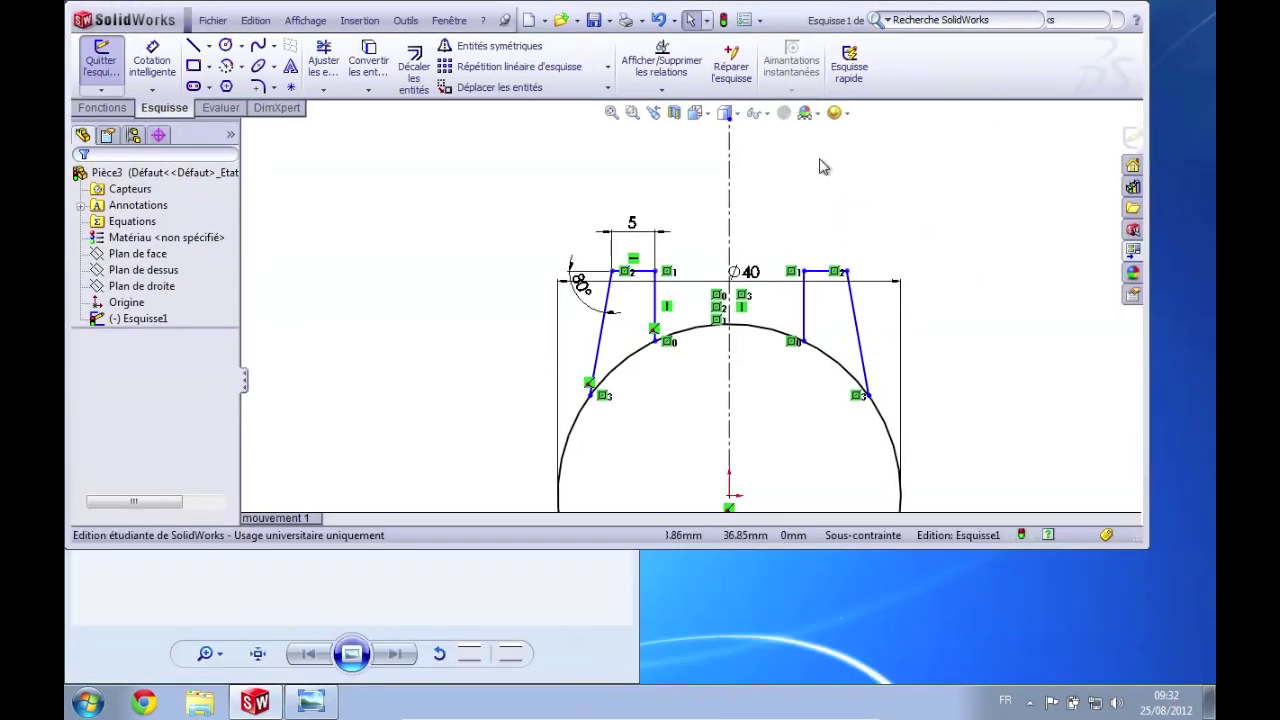
pyautogui.press('super+Right')
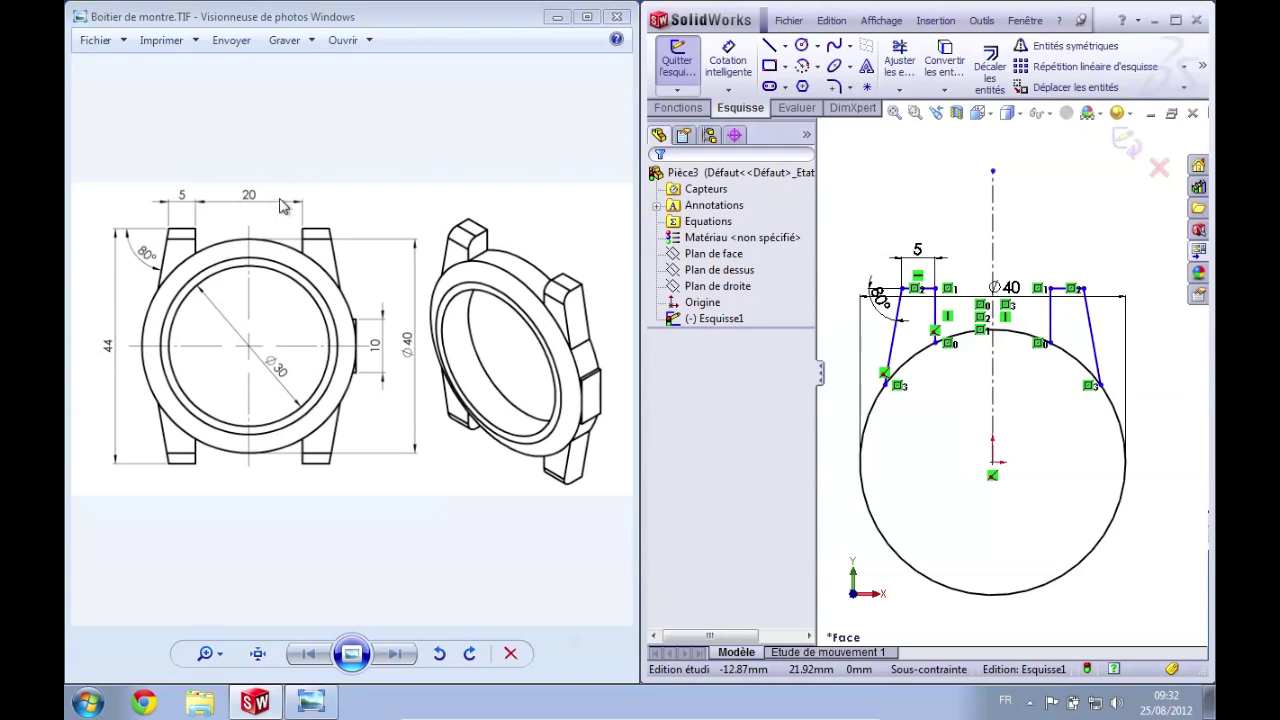
# - Dimension the spacing between the two lugs' inner vertical edges as 20 mm
pyautogui.click(728, 60)
pyautogui.click(940, 310)
pyautogui.click(1049, 315)
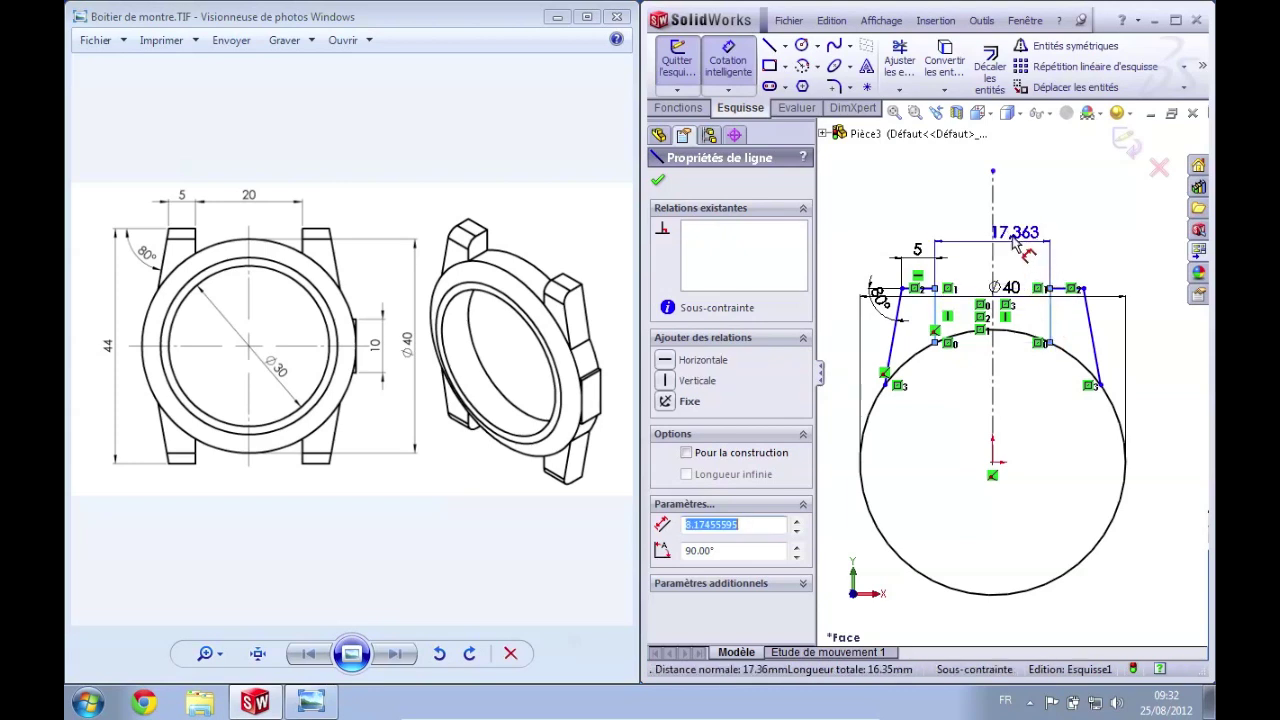
pyautogui.click(1015, 238)
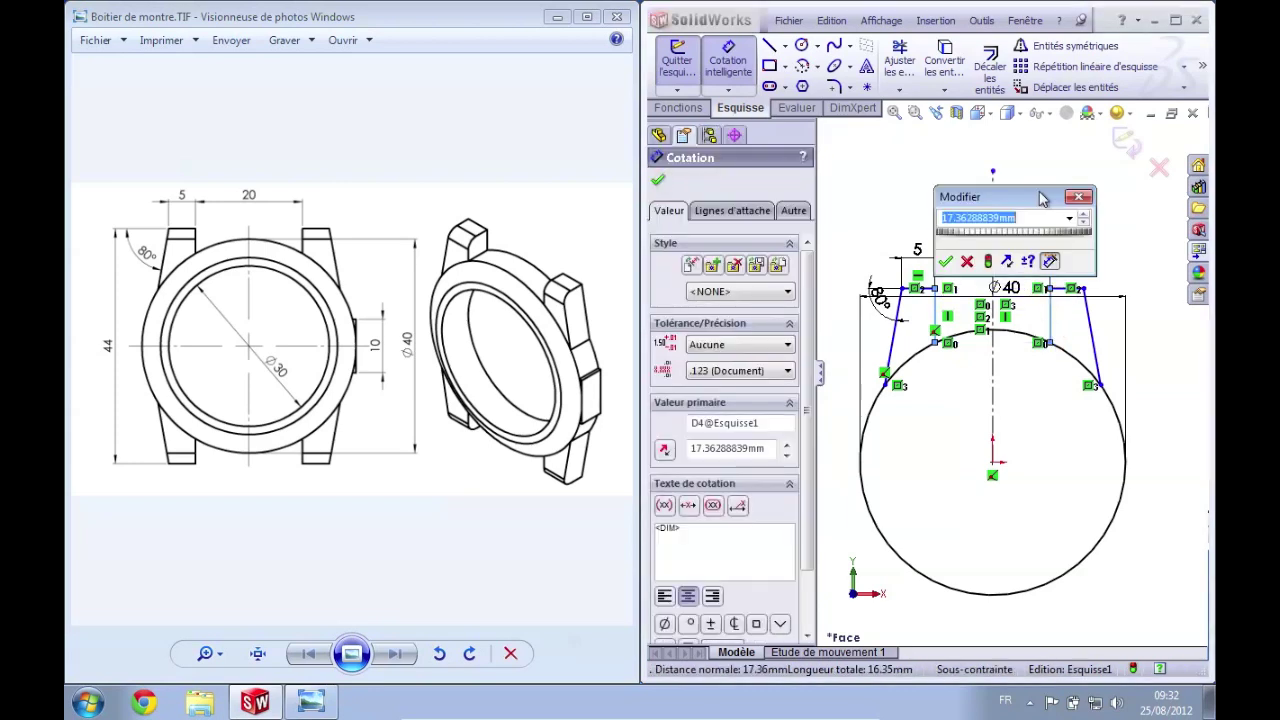
pyautogui.write('20.000')
pyautogui.press('Return')
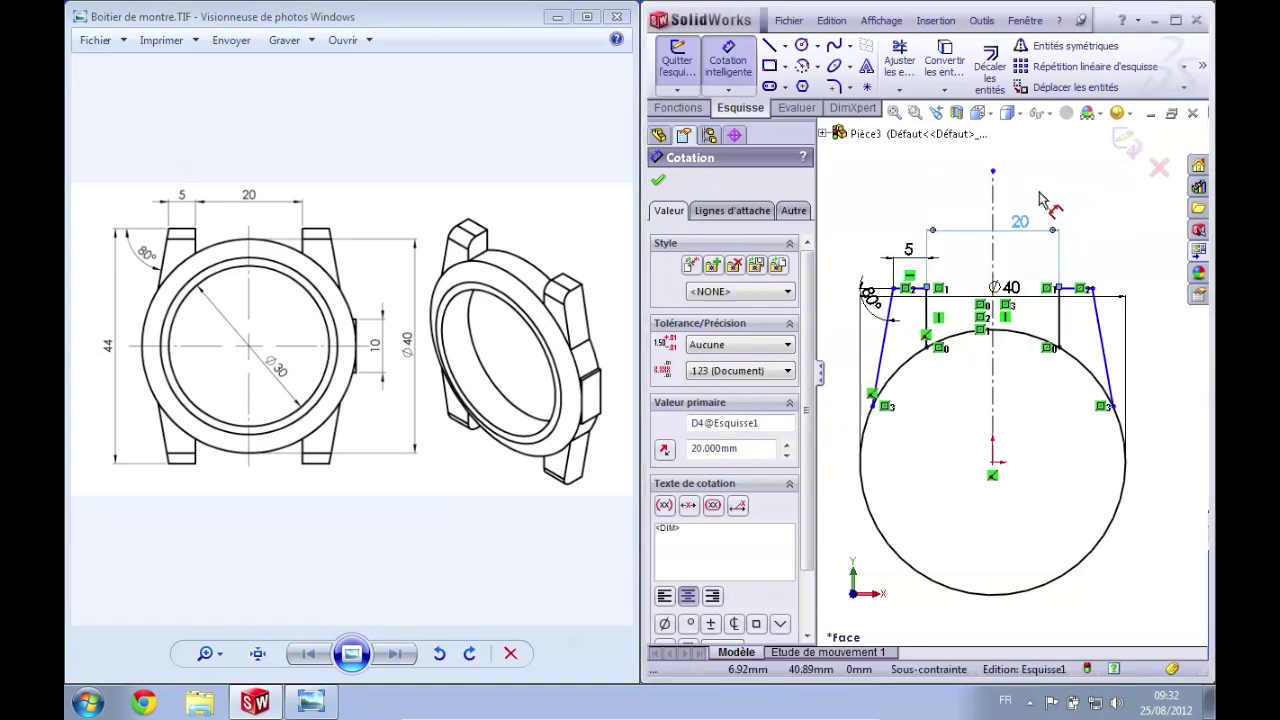
pyautogui.press('Escape')
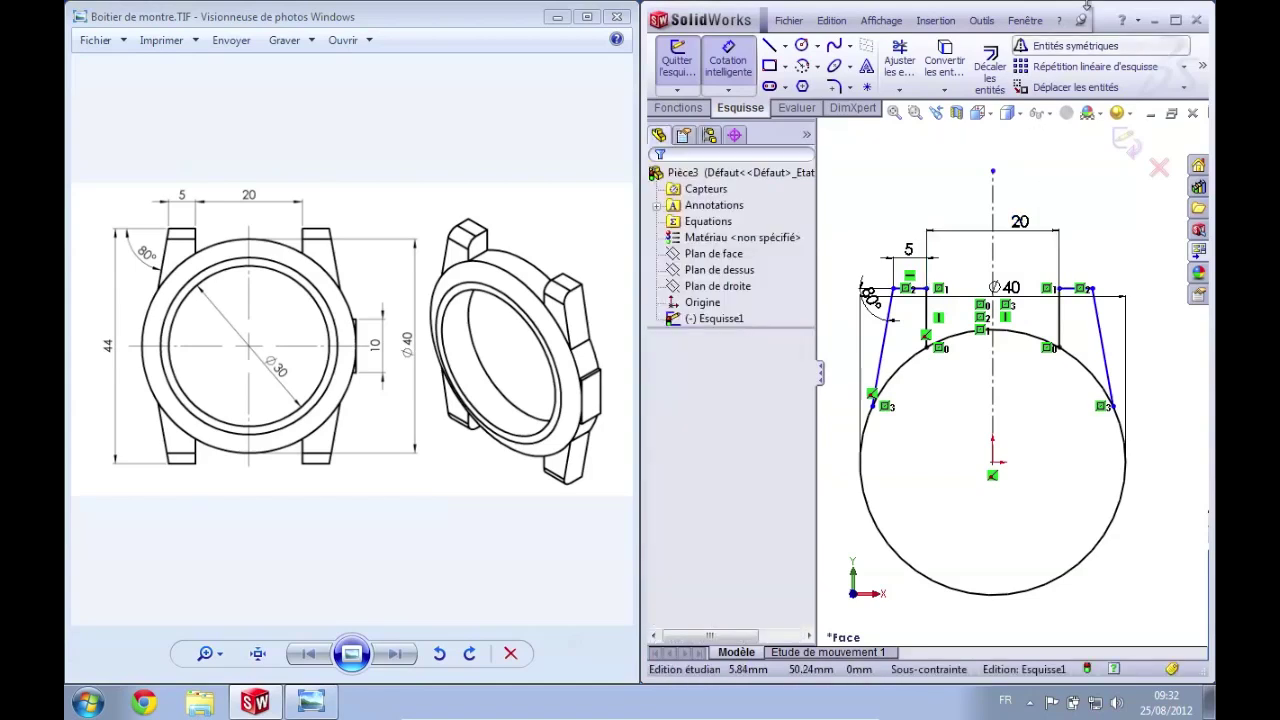
# - Maximize the SolidWorks window and zoom to fit the lug sketch
pyautogui.click(1175, 20)
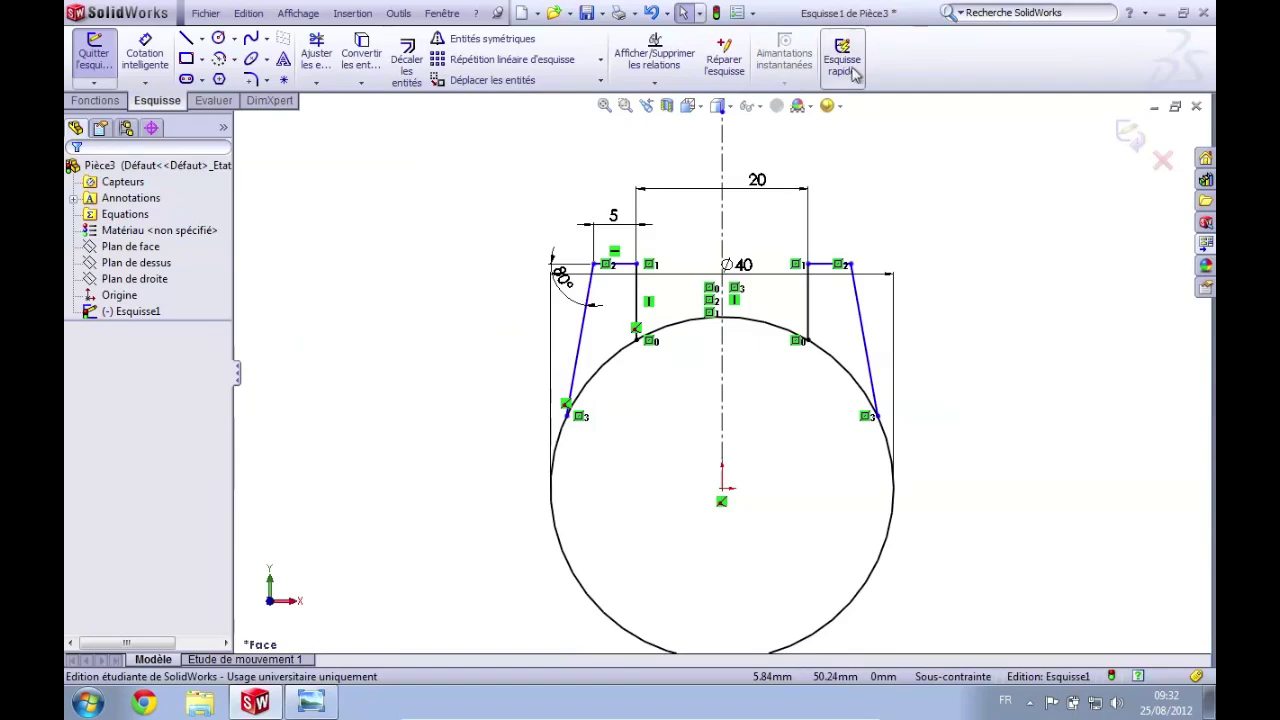
pyautogui.scroll(1, 925, 520)
pyautogui.scroll(-3, 723, 580)
pyautogui.scroll(2, 726, 556)
pyautogui.scroll(1, 728, 370)
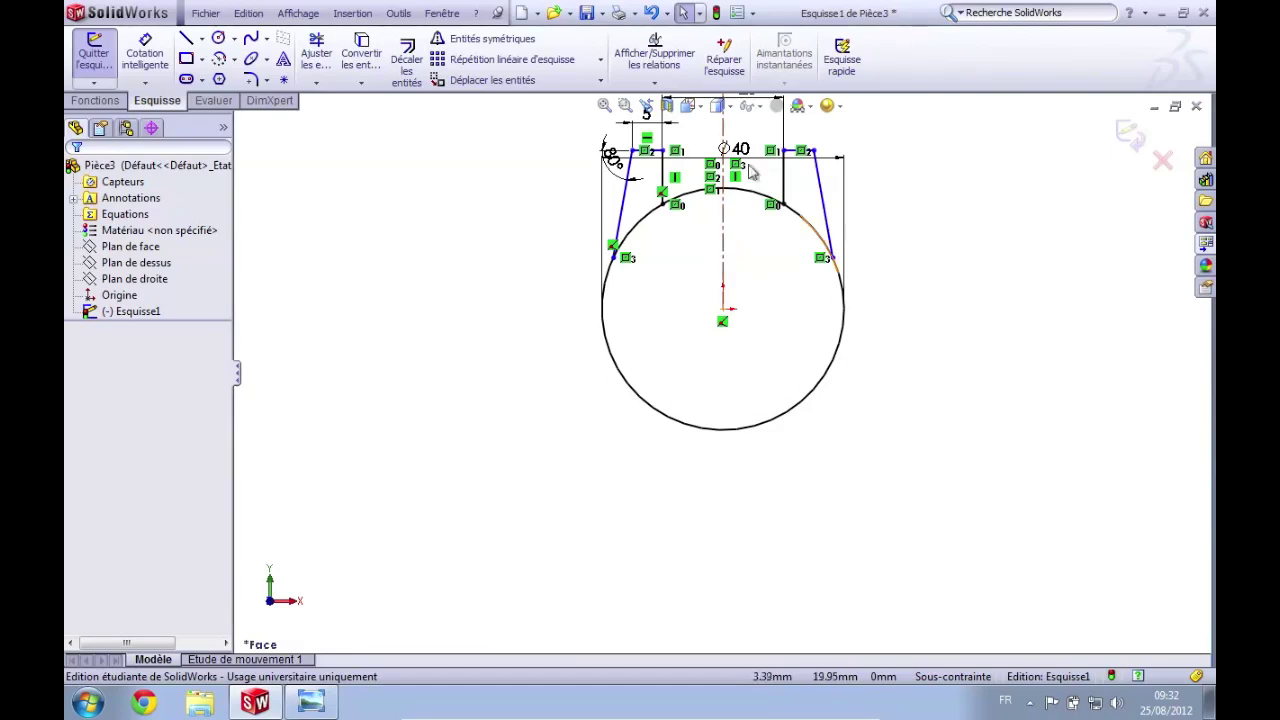
pyautogui.scroll(2, 700, 300)
pyautogui.scroll(-1, 728, 290)
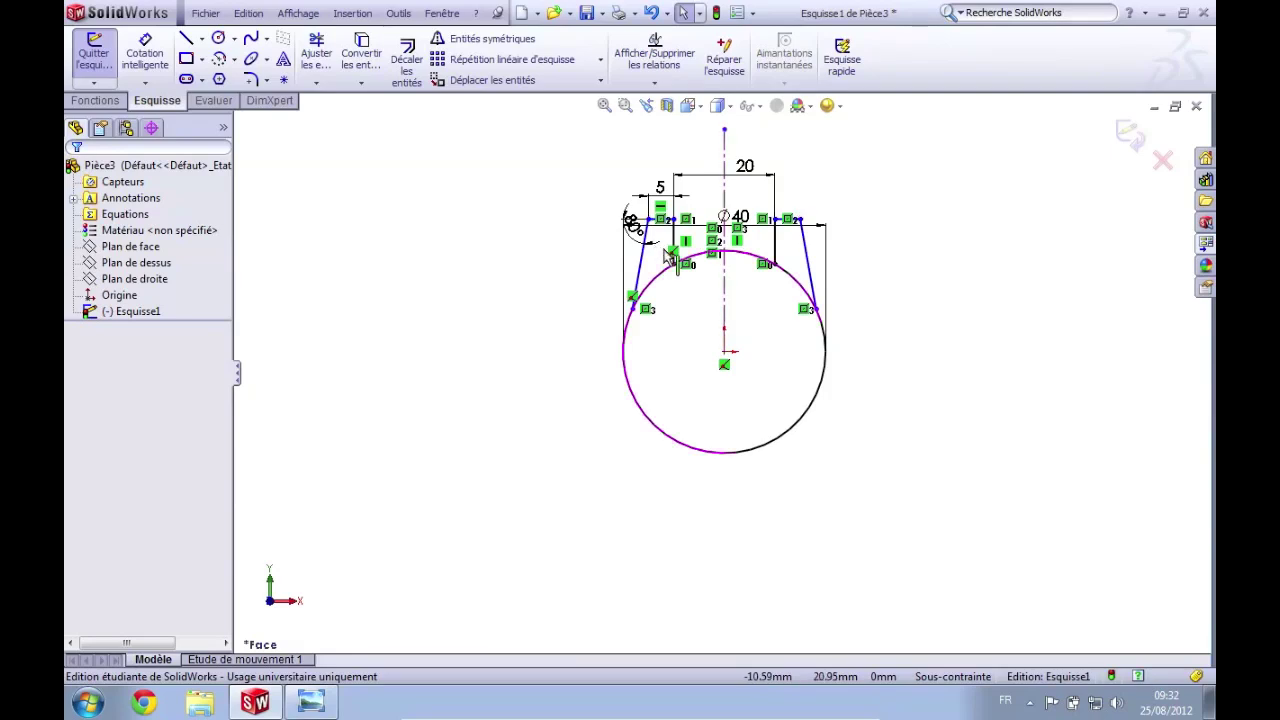
pyautogui.scroll(-1, 731, 262)
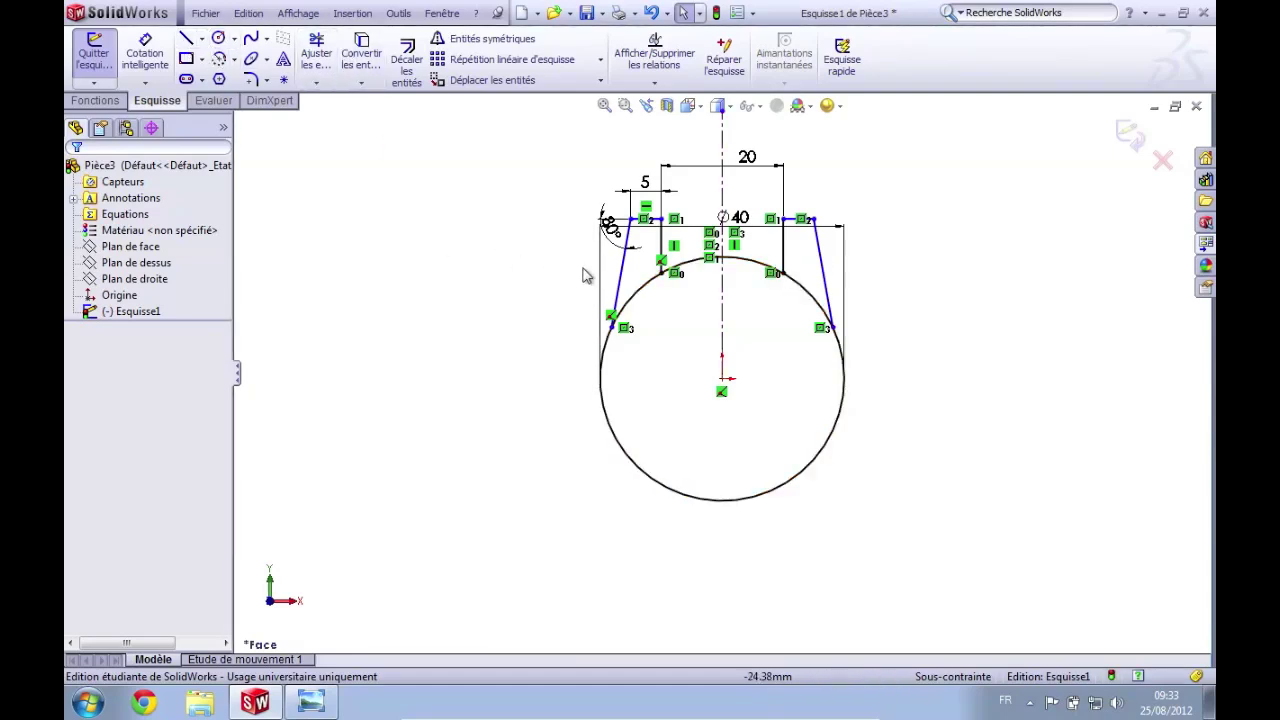
# - Select the lug lines on both lugs to inspect them, then clear the selection
pyautogui.click(623, 276)
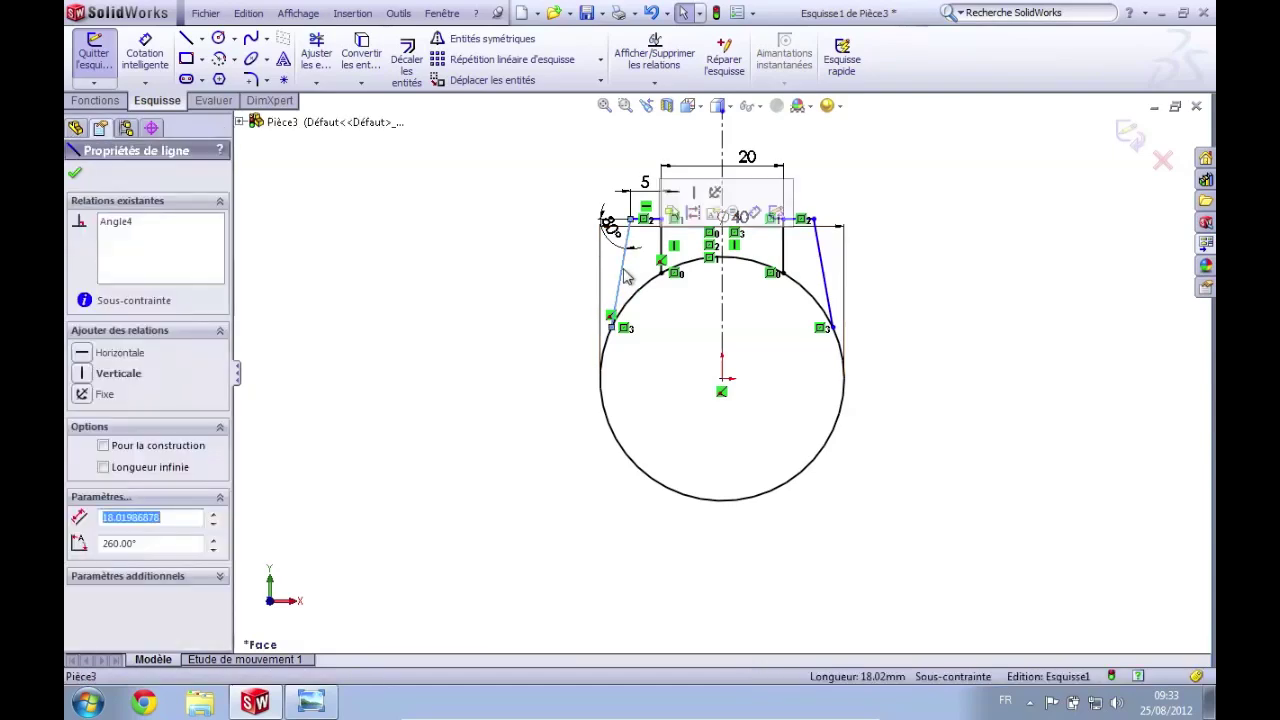
pyautogui.keyDown('ctrl'); pyautogui.click(659, 243); pyautogui.keyUp('ctrl')
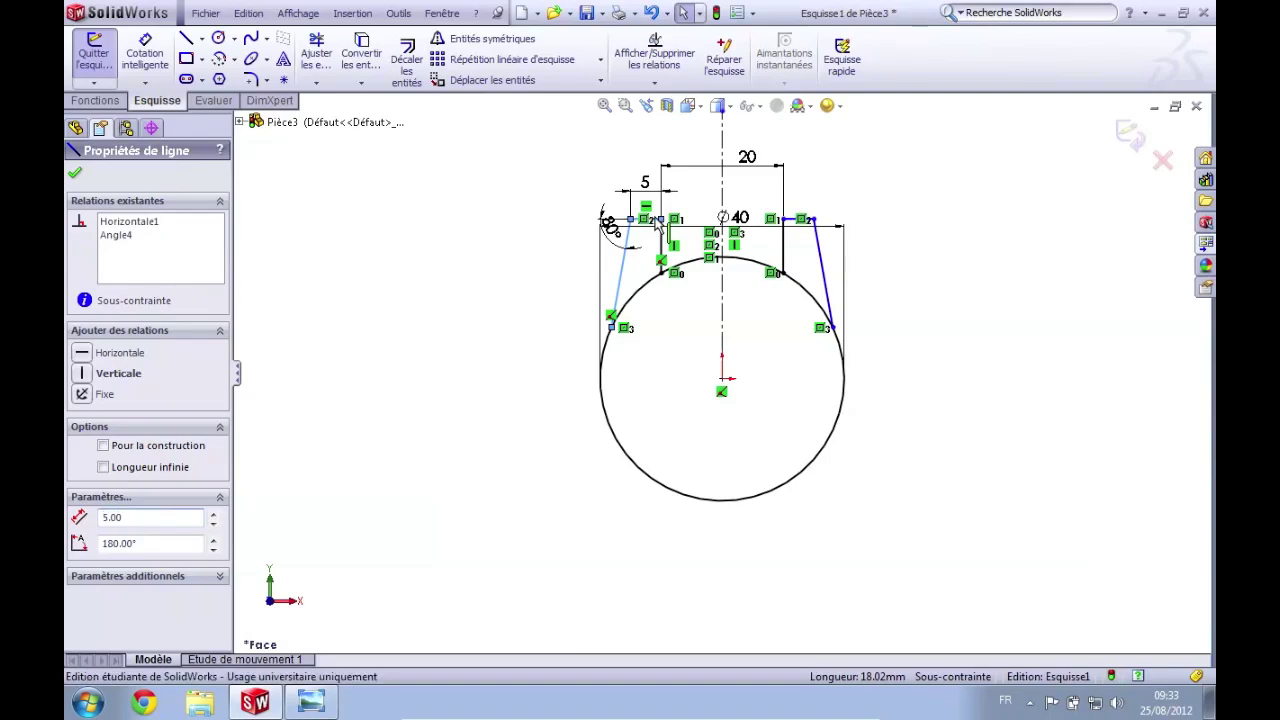
pyautogui.keyDown('ctrl'); pyautogui.click(783, 250); pyautogui.keyUp('ctrl')
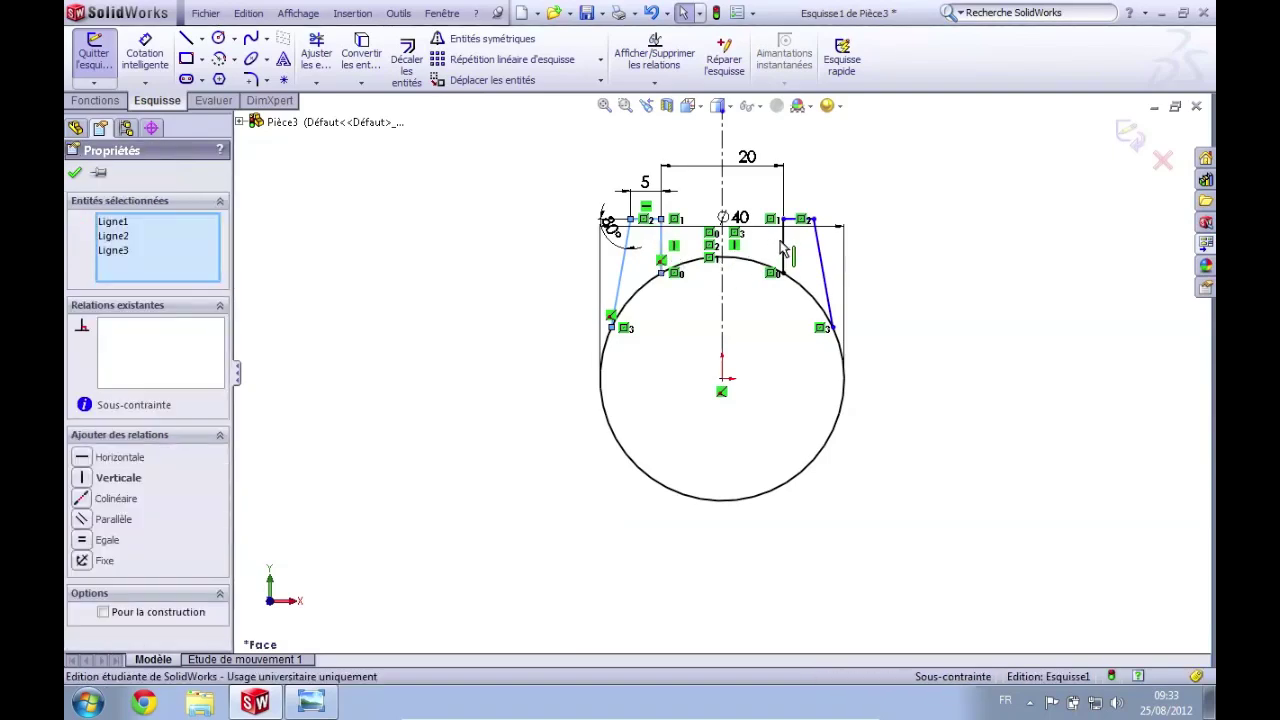
pyautogui.keyDown('ctrl'); pyautogui.click(785, 248); pyautogui.keyUp('ctrl')
pyautogui.keyDown('ctrl'); pyautogui.click(822, 273); pyautogui.keyUp('ctrl')
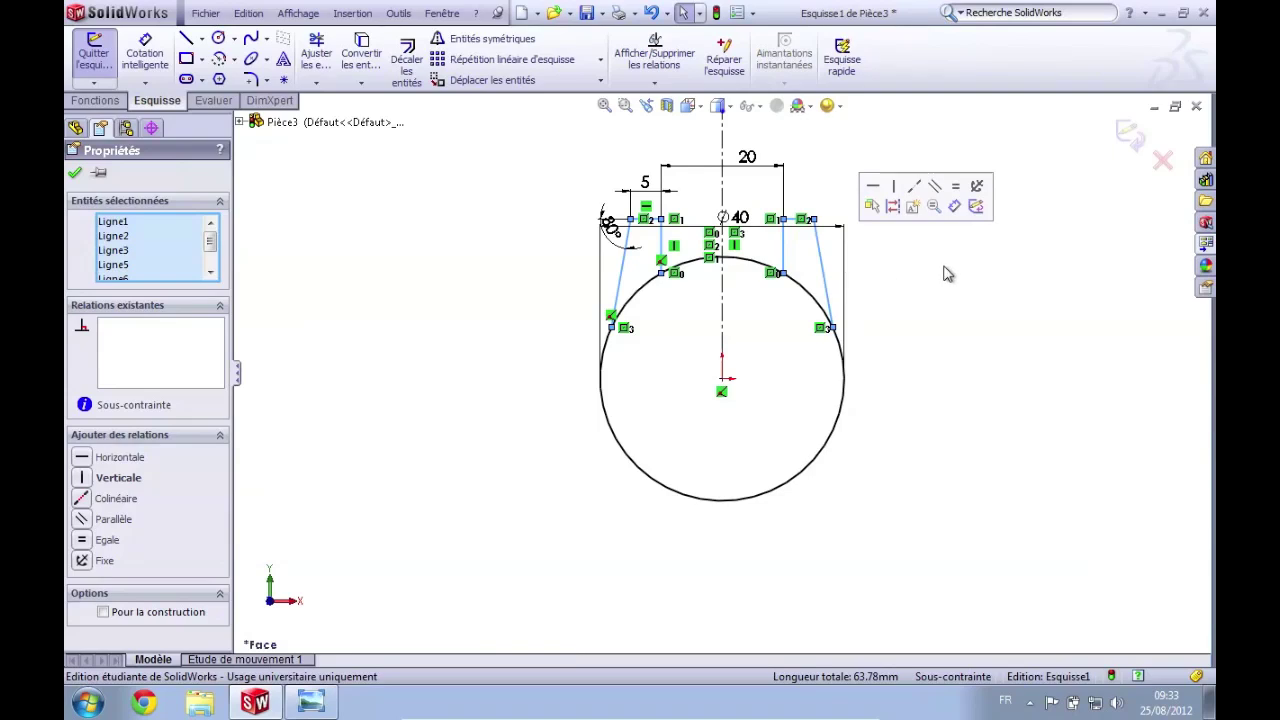
pyautogui.press('Escape')
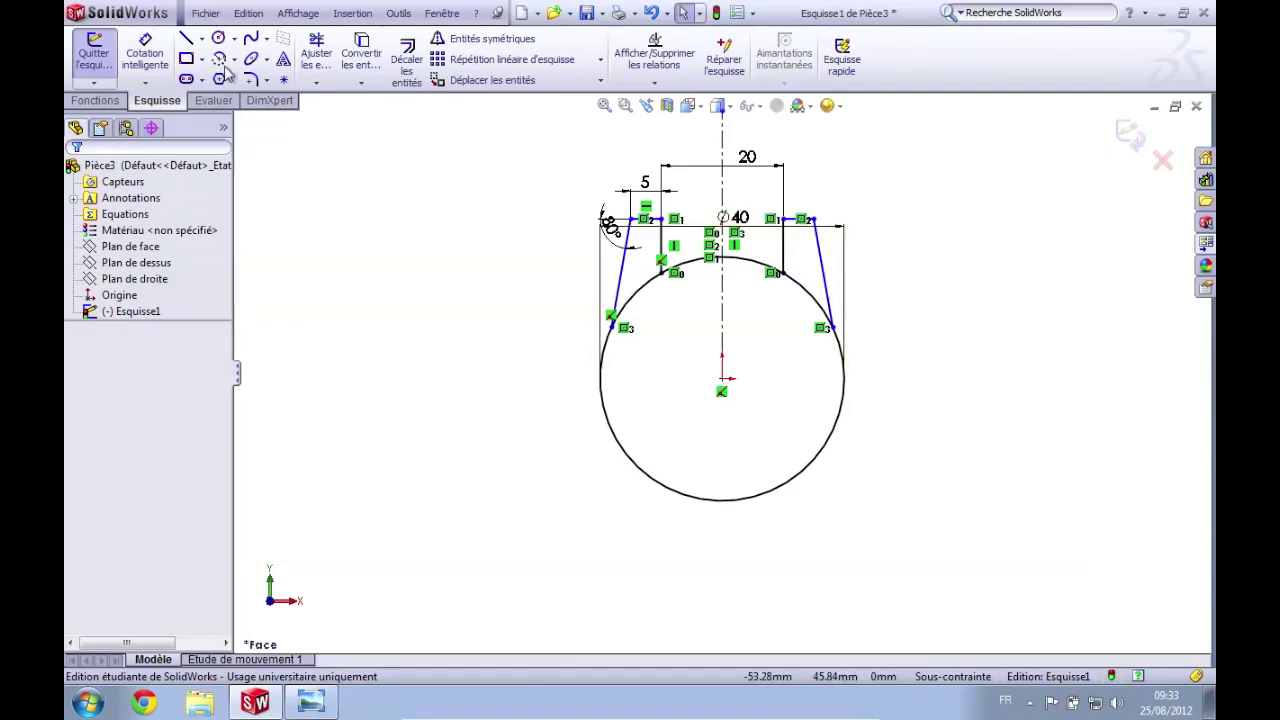
# - Draw a horizontal construction line from the circle centre out to the right
pyautogui.click(201, 38)
pyautogui.click(202, 78)
pyautogui.click(721, 378)
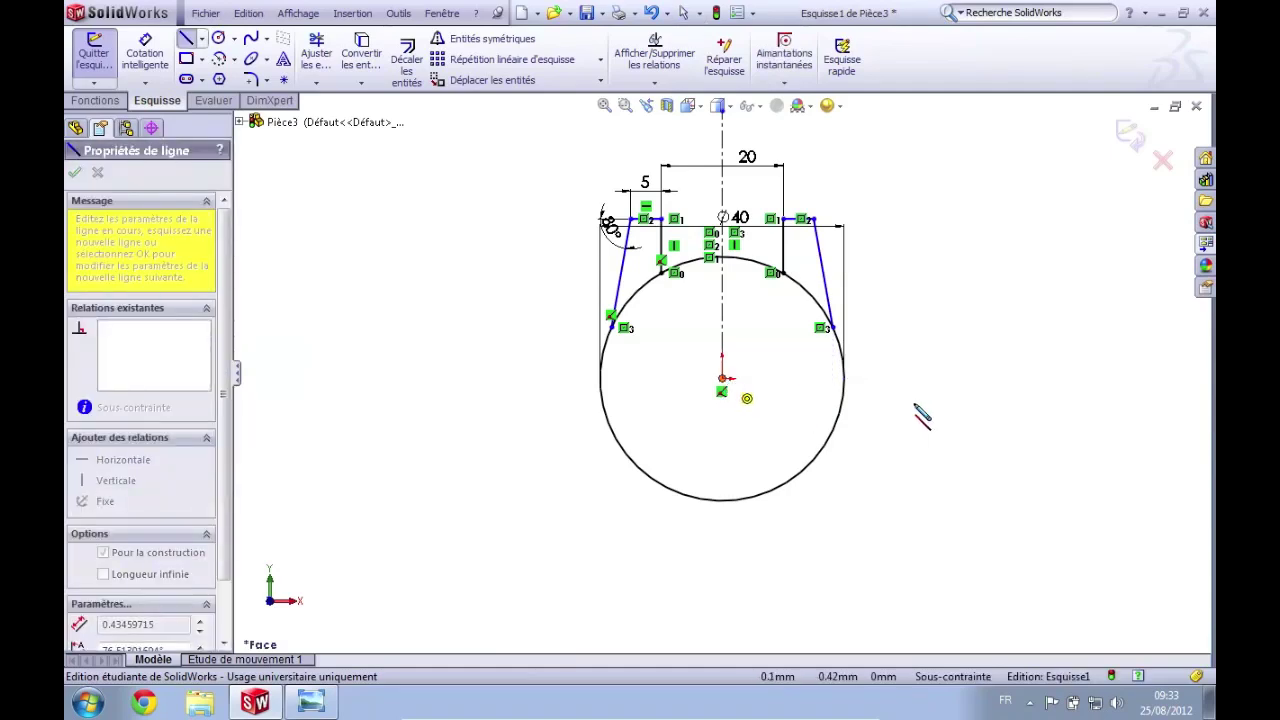
pyautogui.click(926, 378)
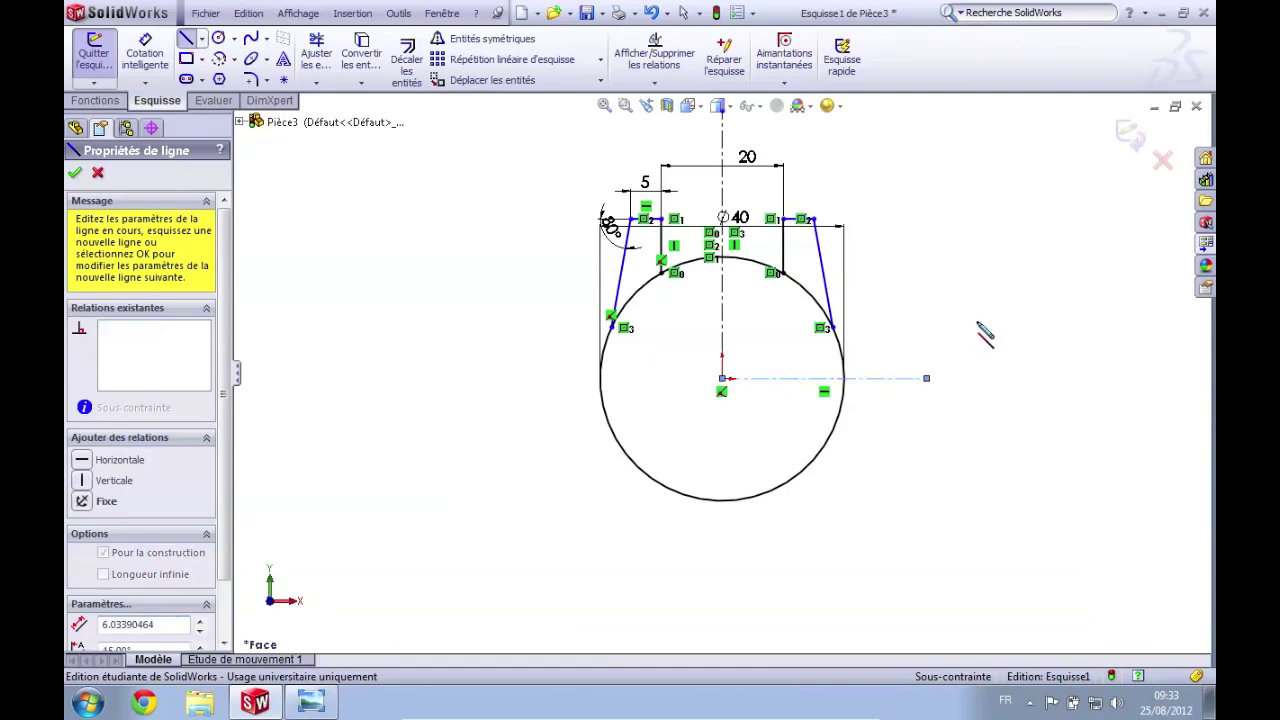
pyautogui.press('Escape')
pyautogui.press('Escape')
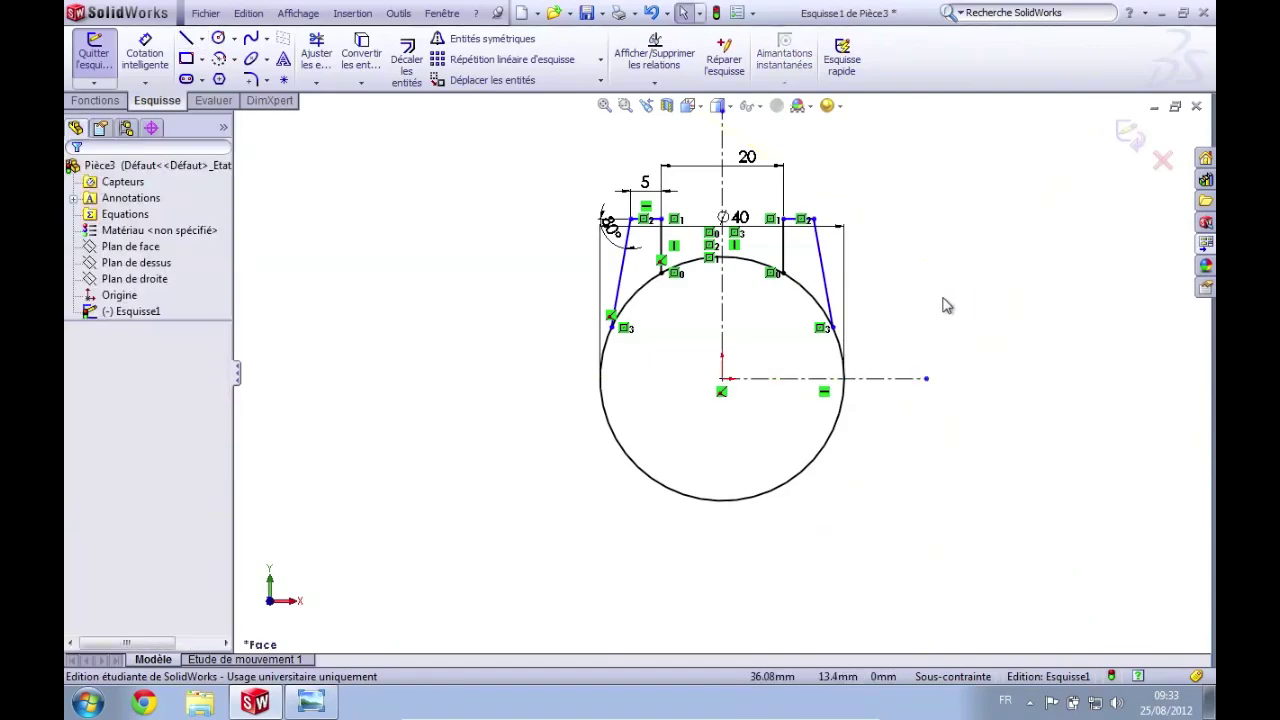
# - Mirror both upper lugs' lines about the horizontal construction line
pyautogui.click(620, 285)
pyautogui.click(652, 219)
pyautogui.keyDown('ctrl'); pyautogui.click(660, 245); pyautogui.keyUp('ctrl')
pyautogui.click(782, 247)
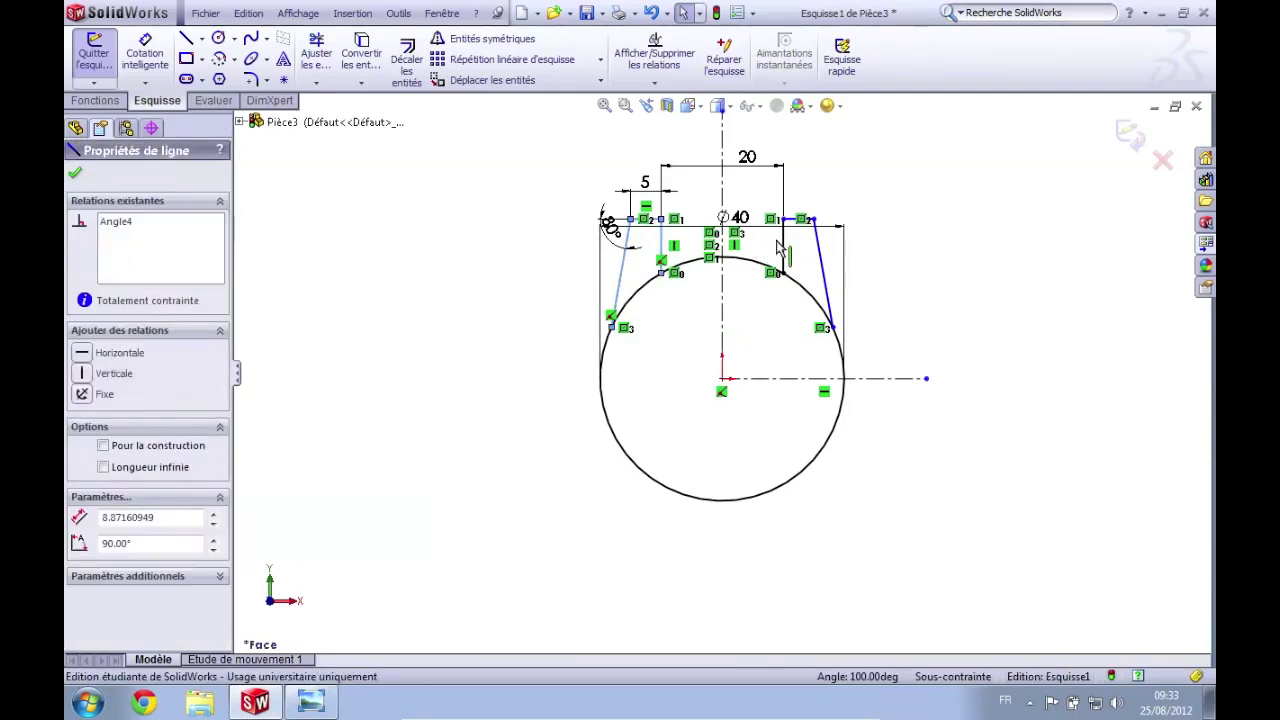
pyautogui.keyDown('ctrl'); pyautogui.click(792, 222); pyautogui.keyUp('ctrl')
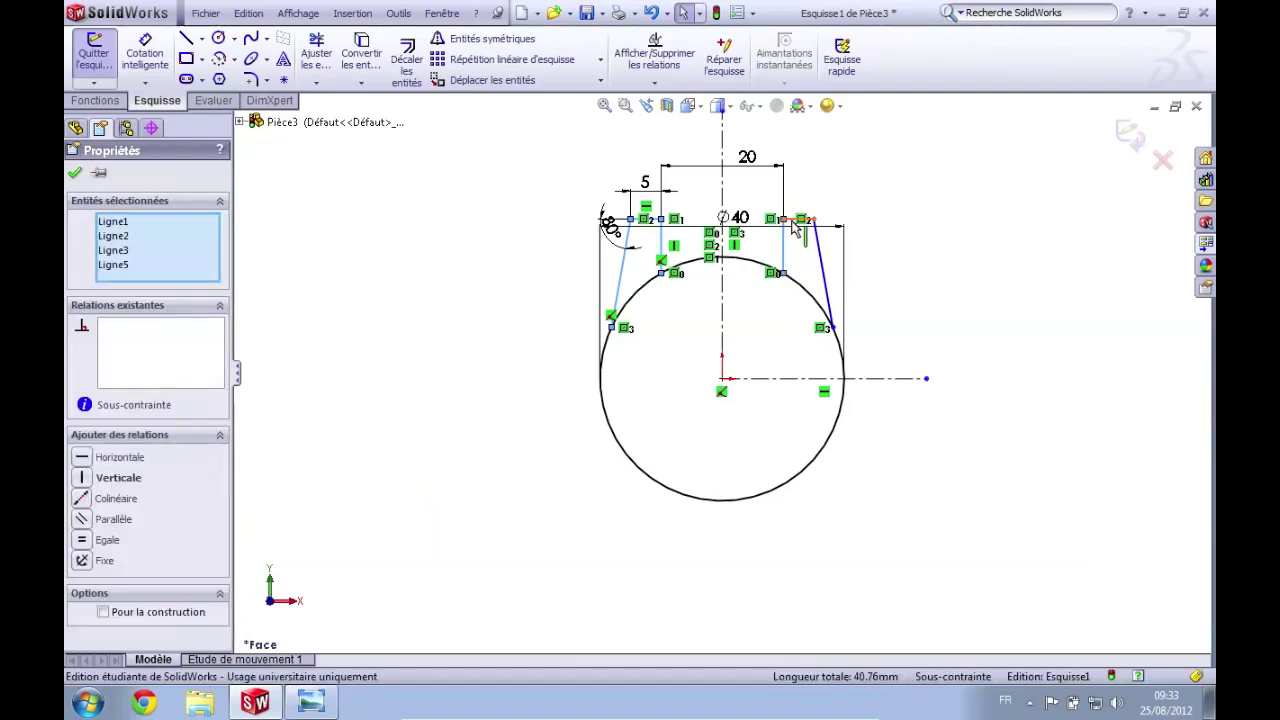
pyautogui.click(818, 258)
pyautogui.keyDown('ctrl'); pyautogui.click(826, 290); pyautogui.keyUp('ctrl')
pyautogui.keyDown('ctrl'); pyautogui.click(887, 386); pyautogui.keyUp('ctrl')
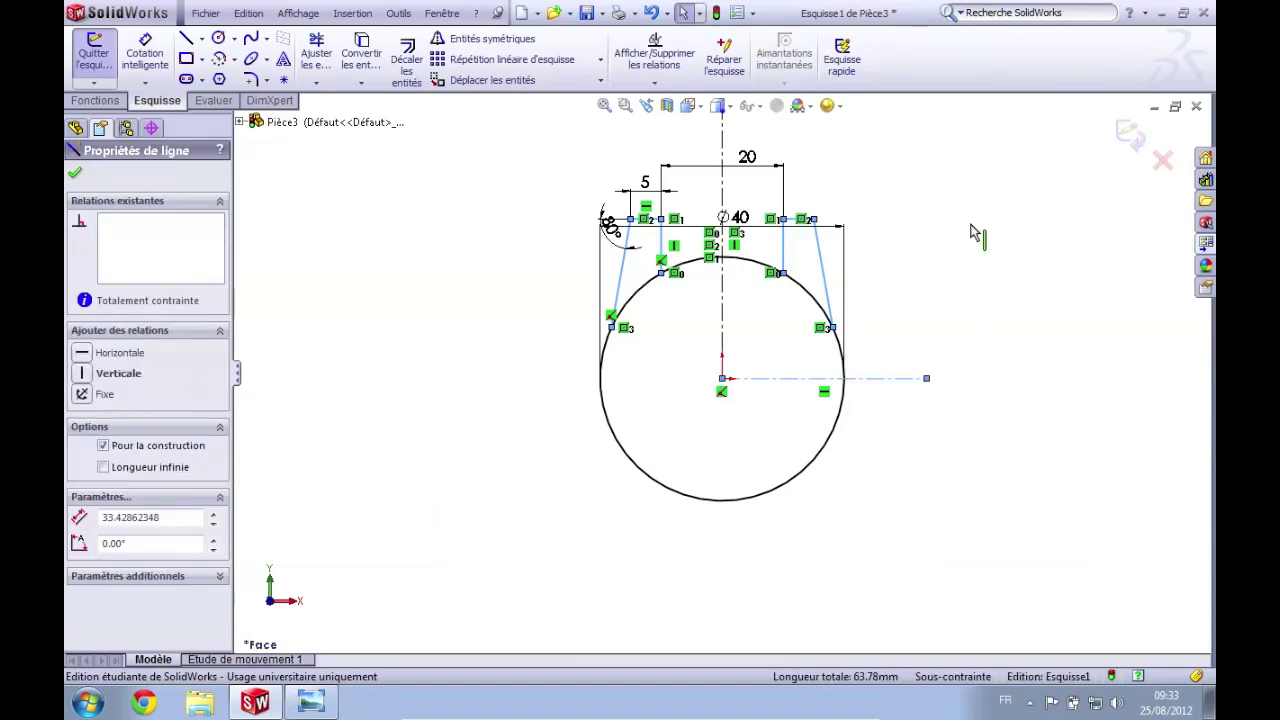
pyautogui.click(491, 45)
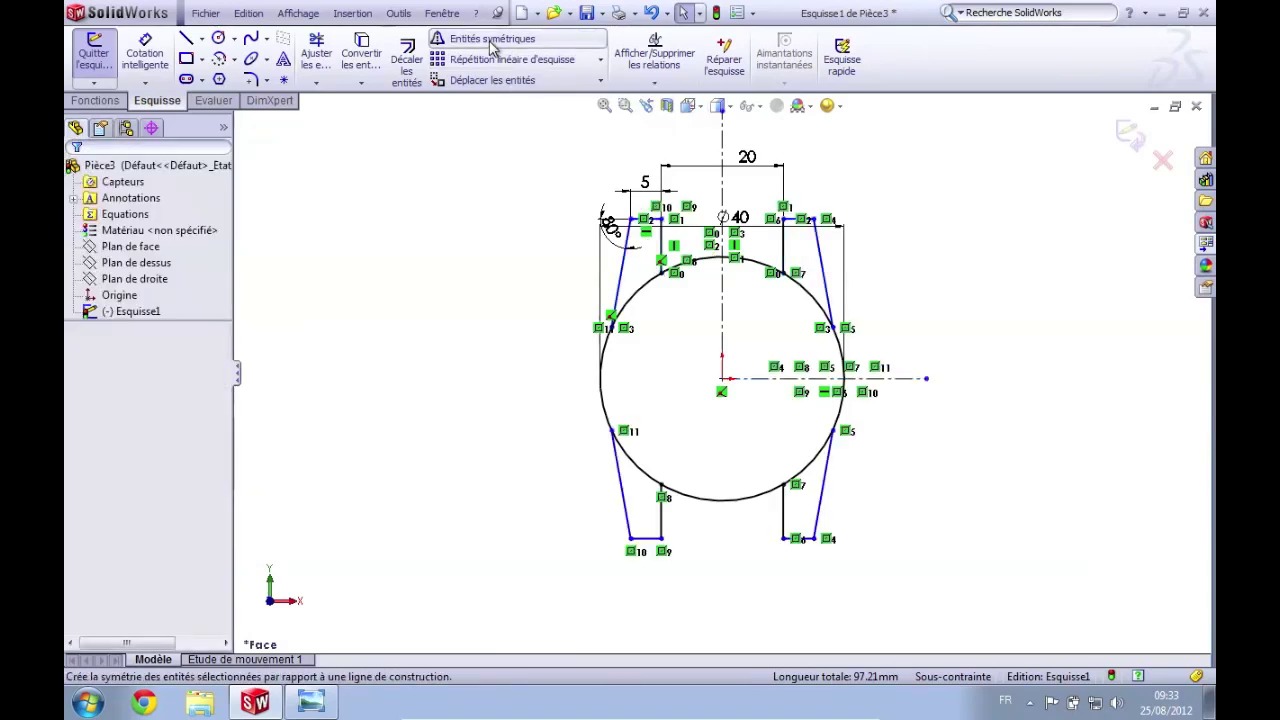
# - Nudge the lower-left lug's bottom endpoint slightly upward
pyautogui.scroll(-1, 752, 413)
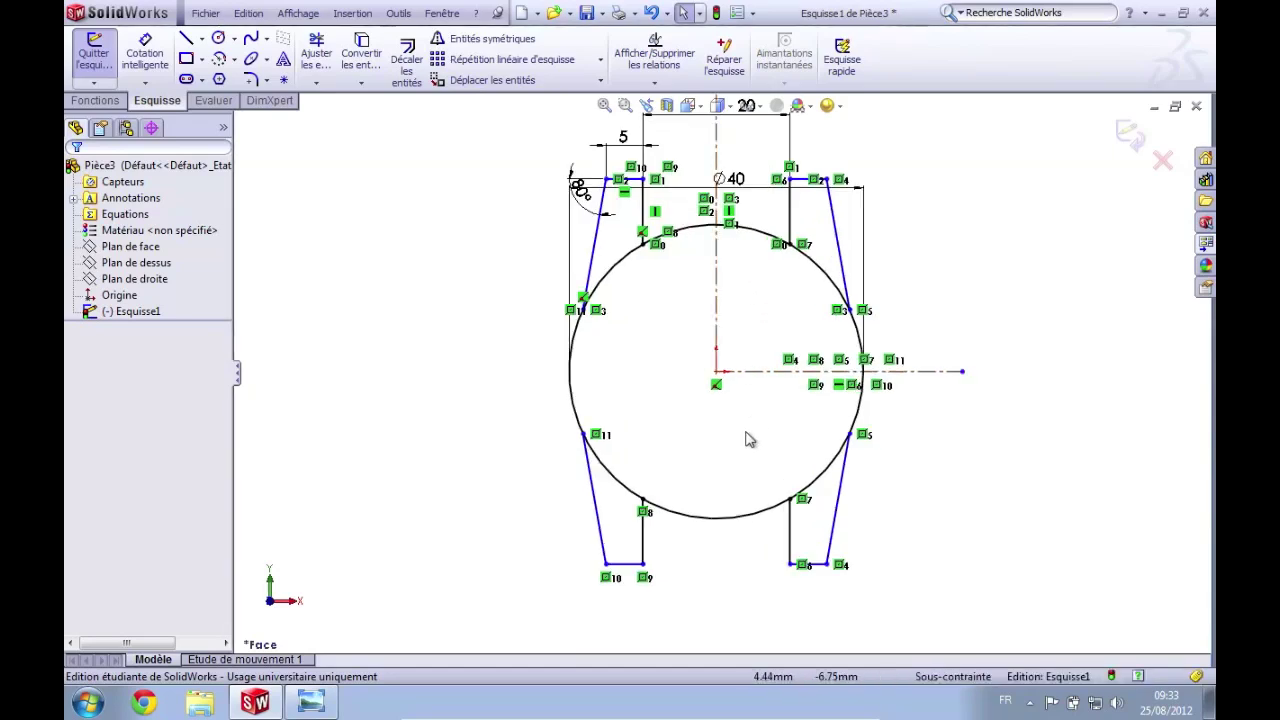
pyautogui.click(605, 566)
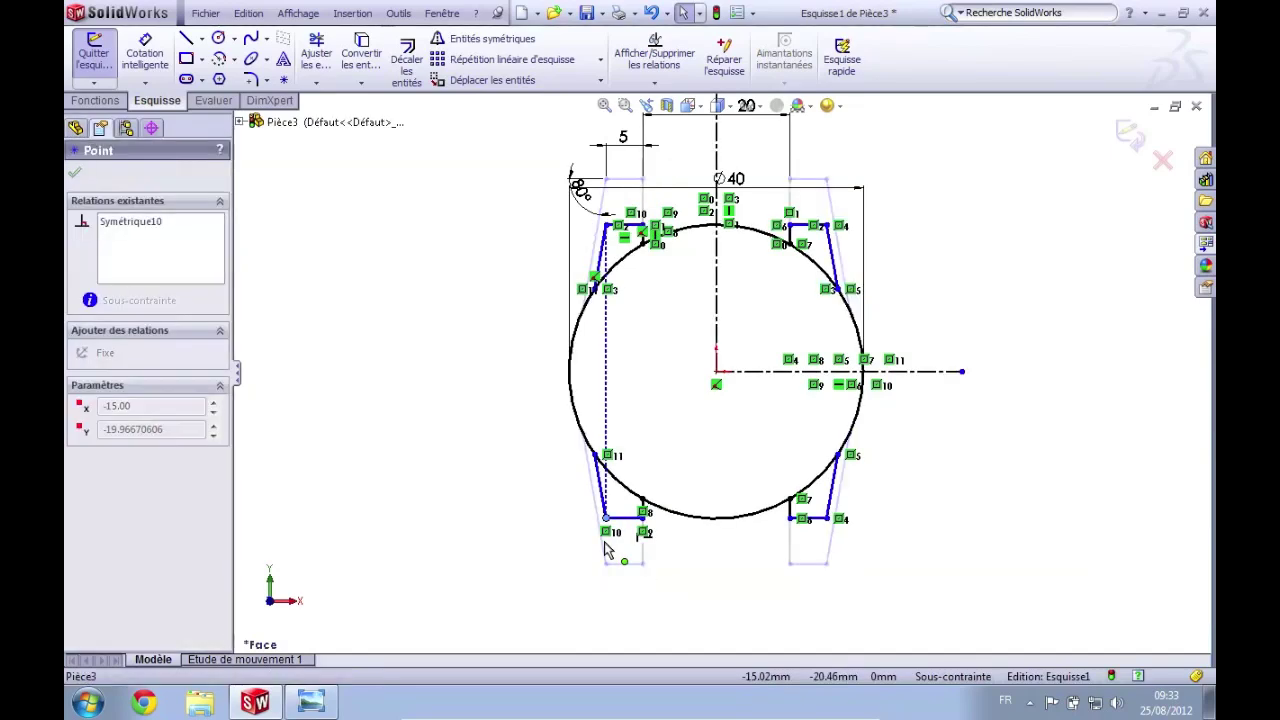
pyautogui.moveTo(604, 576); pyautogui.dragTo(614, 549)
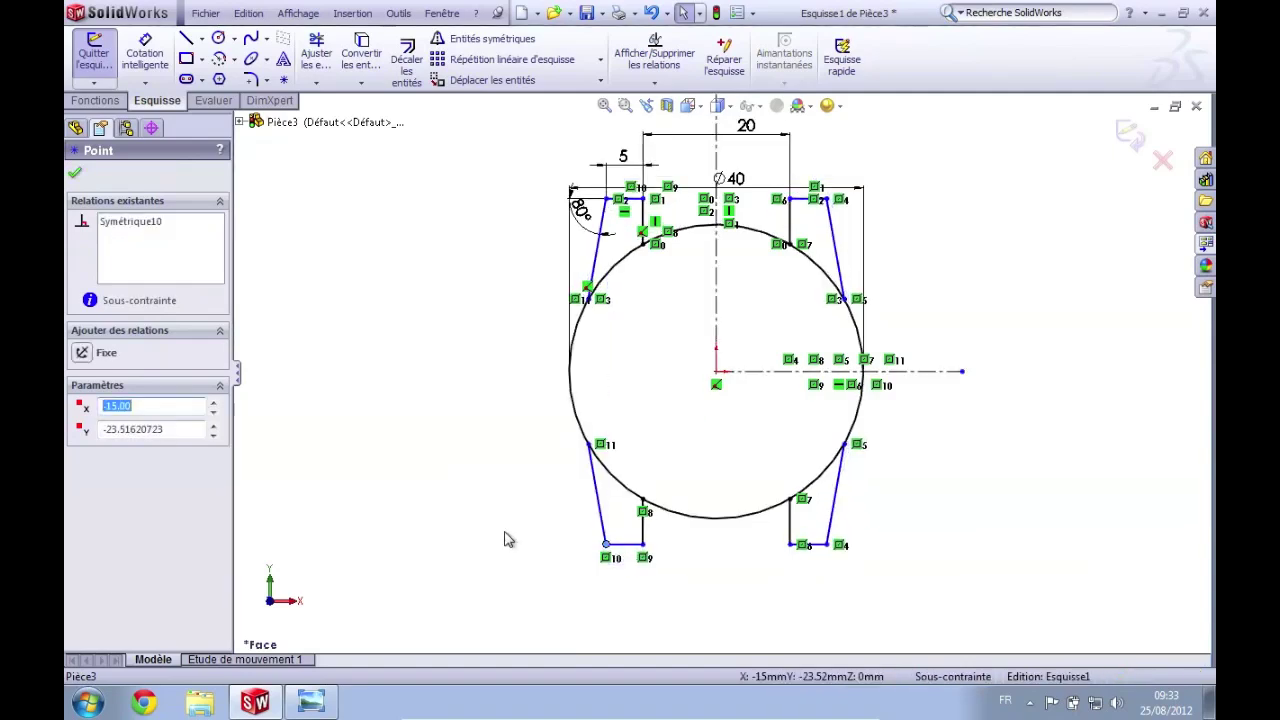
pyautogui.press('Escape')
# - Delete the Horizontal relation on the upper-left lug's top edge and drag its corner lower
pyautogui.scroll(2, 660, 306)
pyautogui.scroll(3, 645, 312)
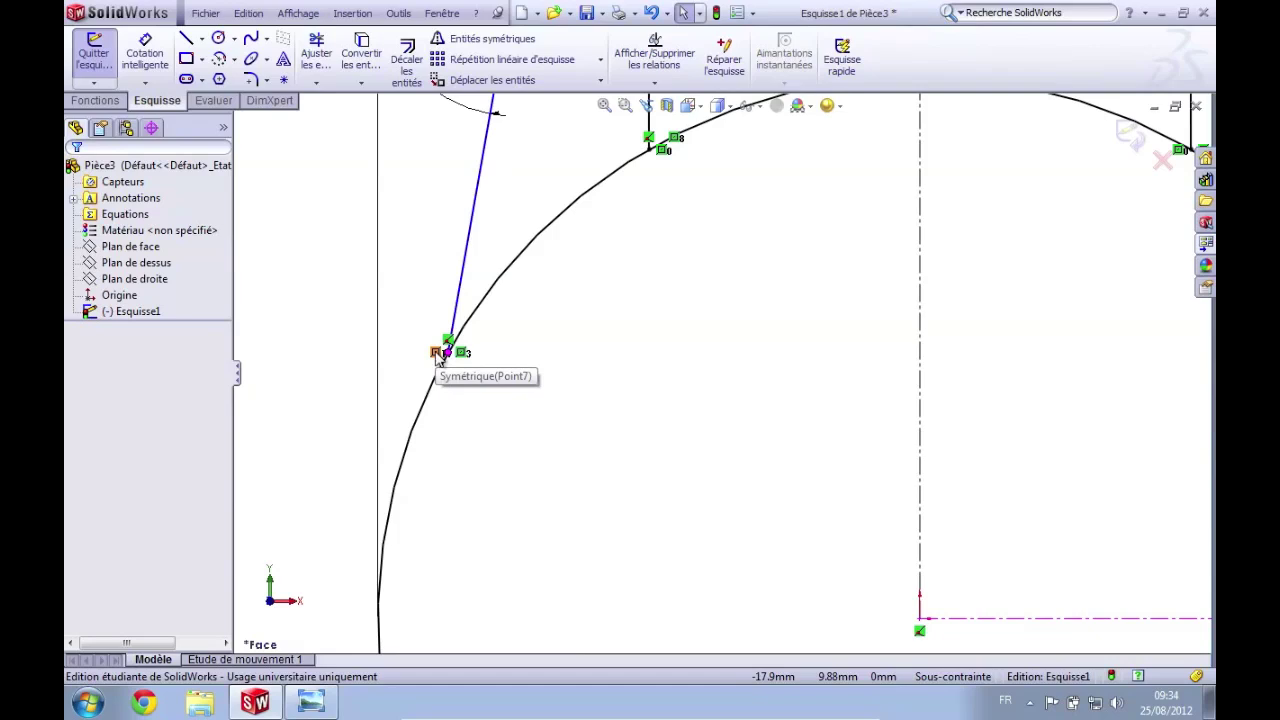
pyautogui.scroll(-5, 591, 391)
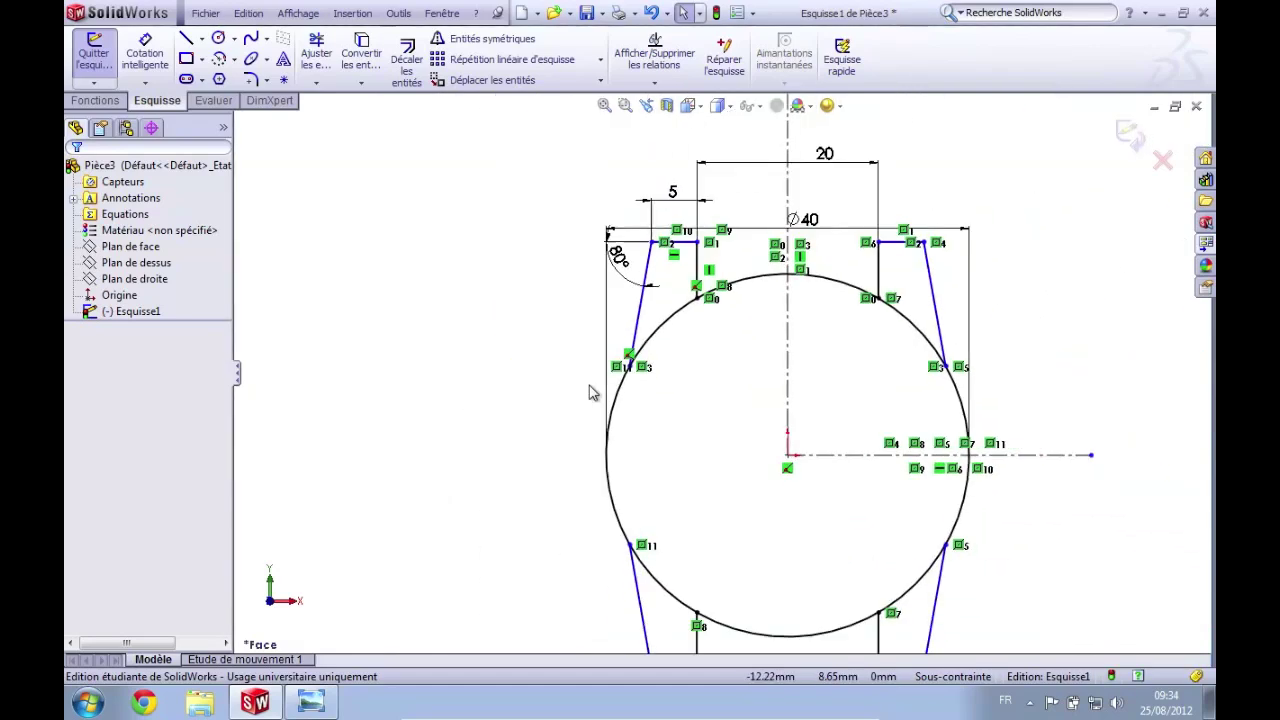
pyautogui.scroll(2, 737, 322)
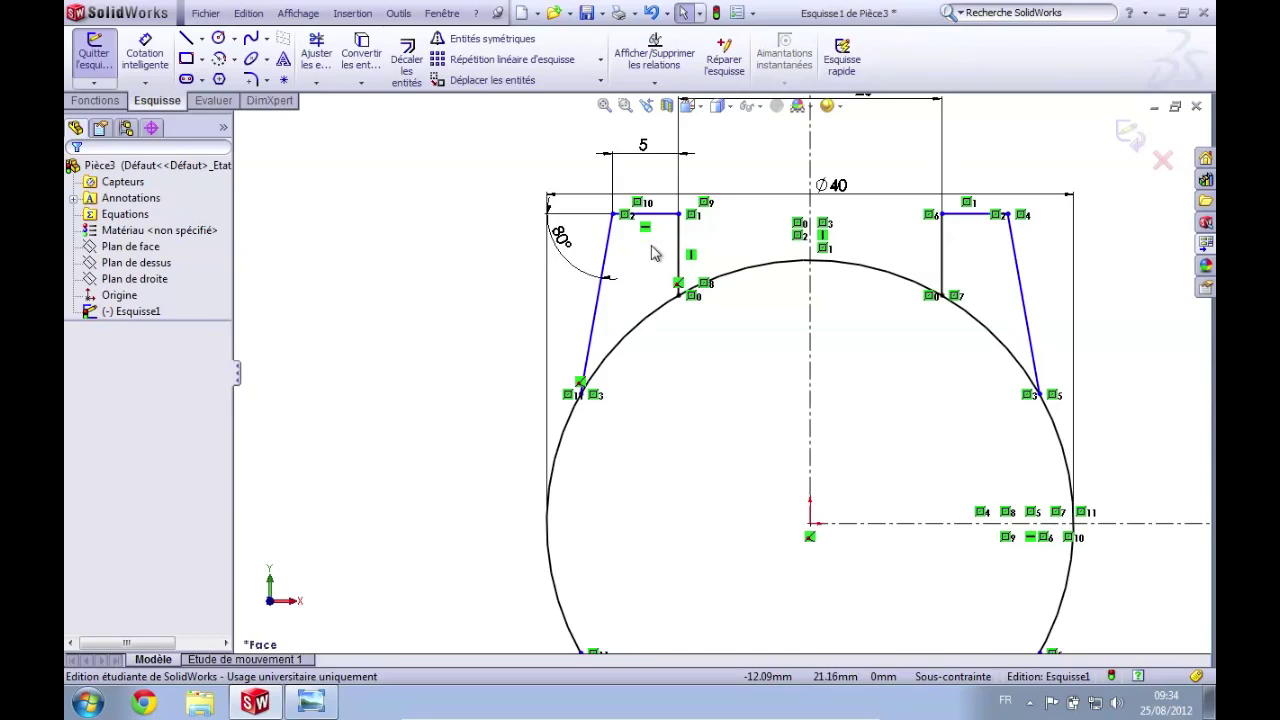
pyautogui.scroll(2, 650, 253)
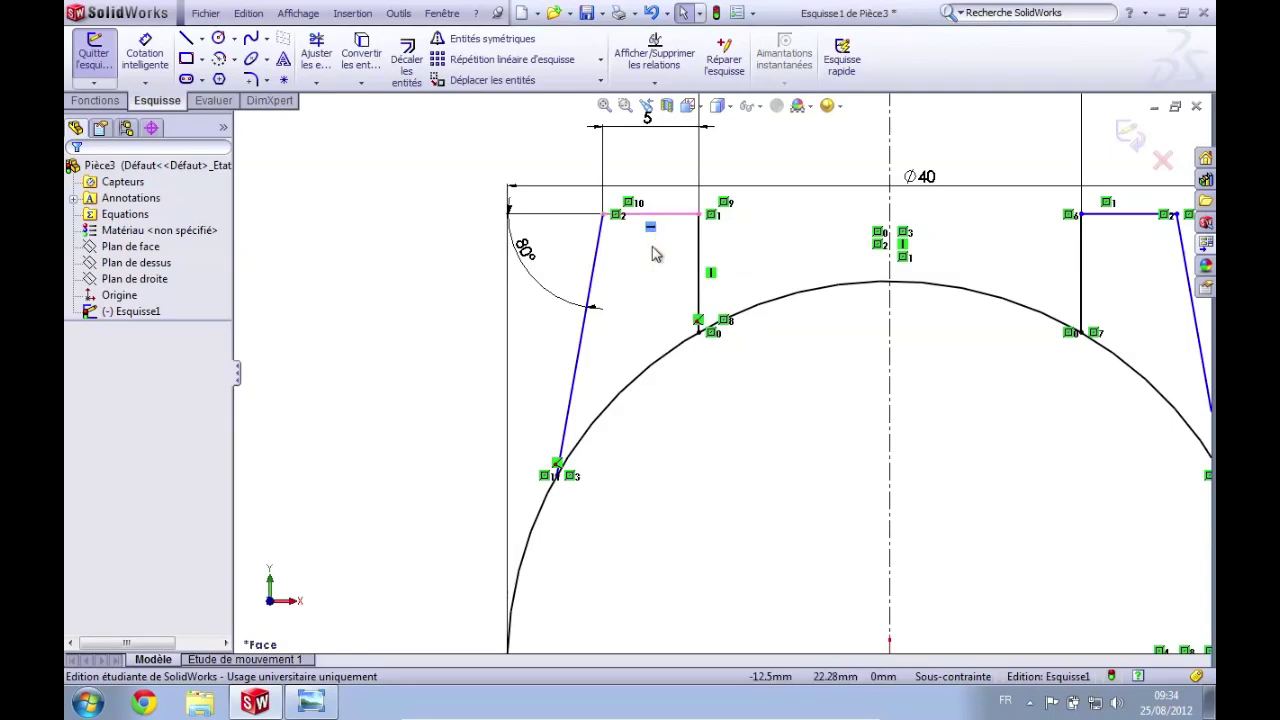
pyautogui.press('Delete')
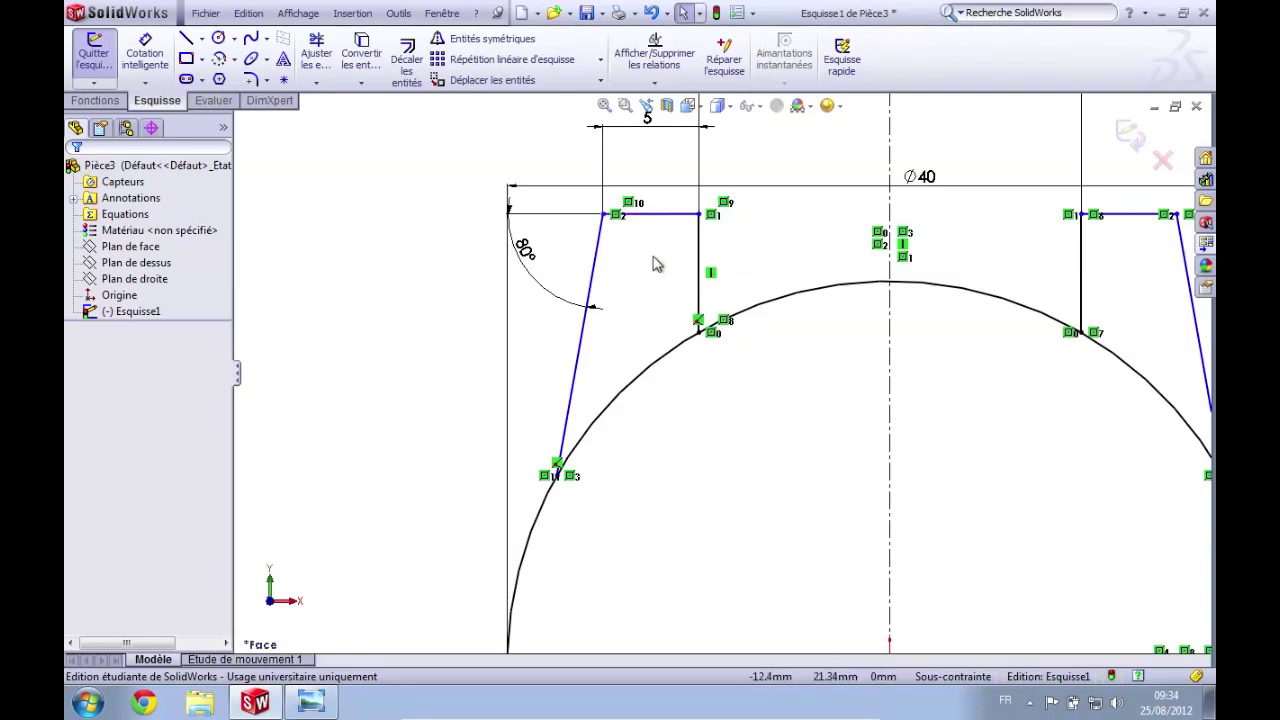
pyautogui.moveTo(703, 197)
pyautogui.mouseDown()
pyautogui.moveTo(603, 196)
pyautogui.moveTo(614, 283)
pyautogui.mouseUp()
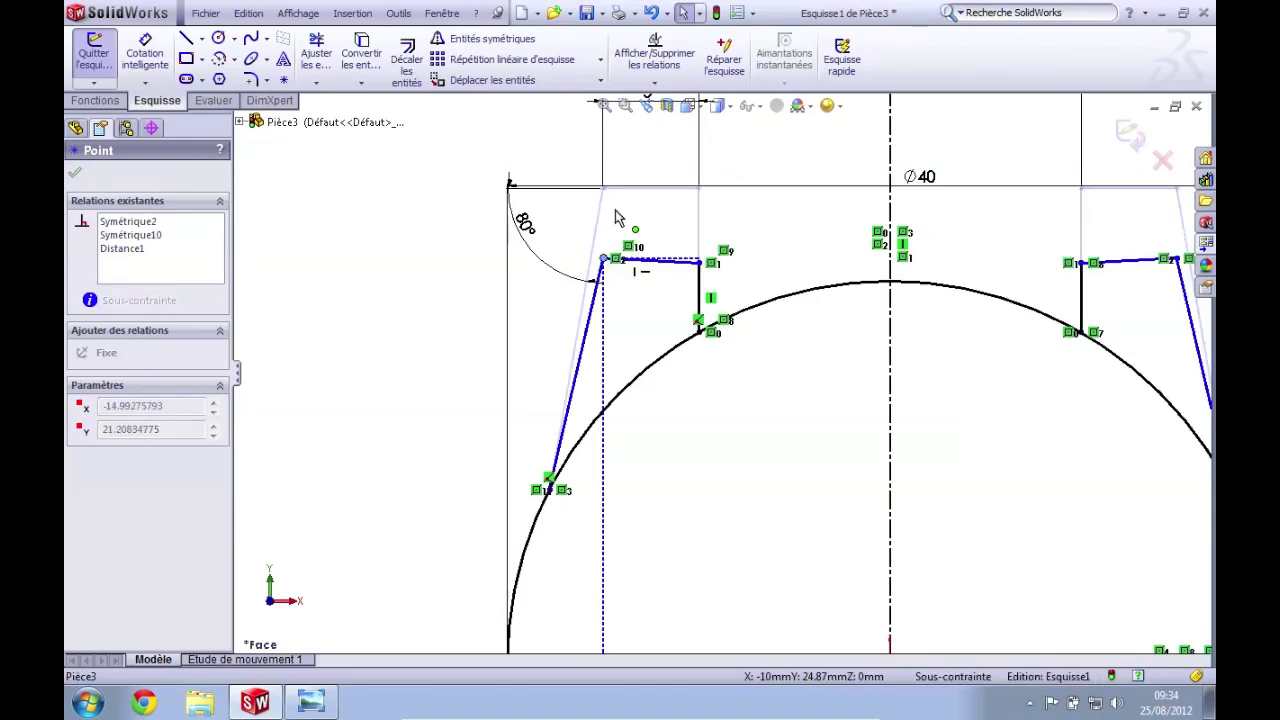
pyautogui.press('Escape')
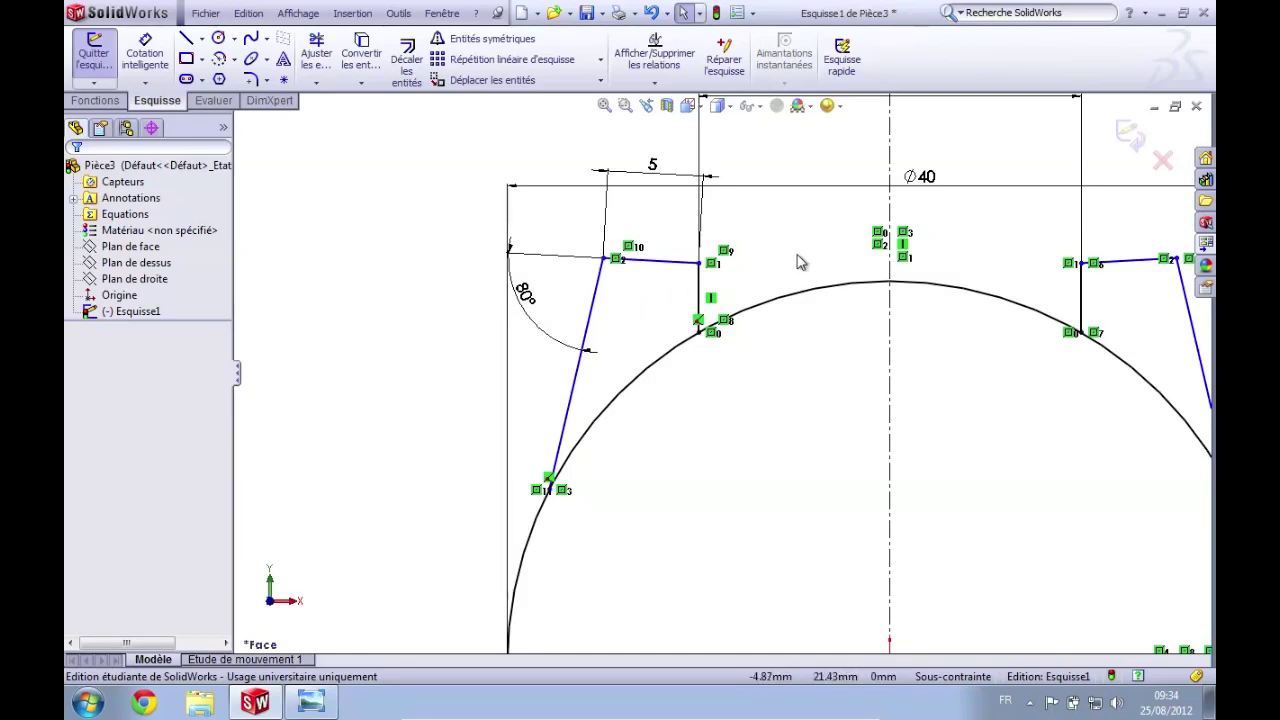
# - Add a Horizontal relation to level the upper-left lug's top edge again
pyautogui.click(250, 13)
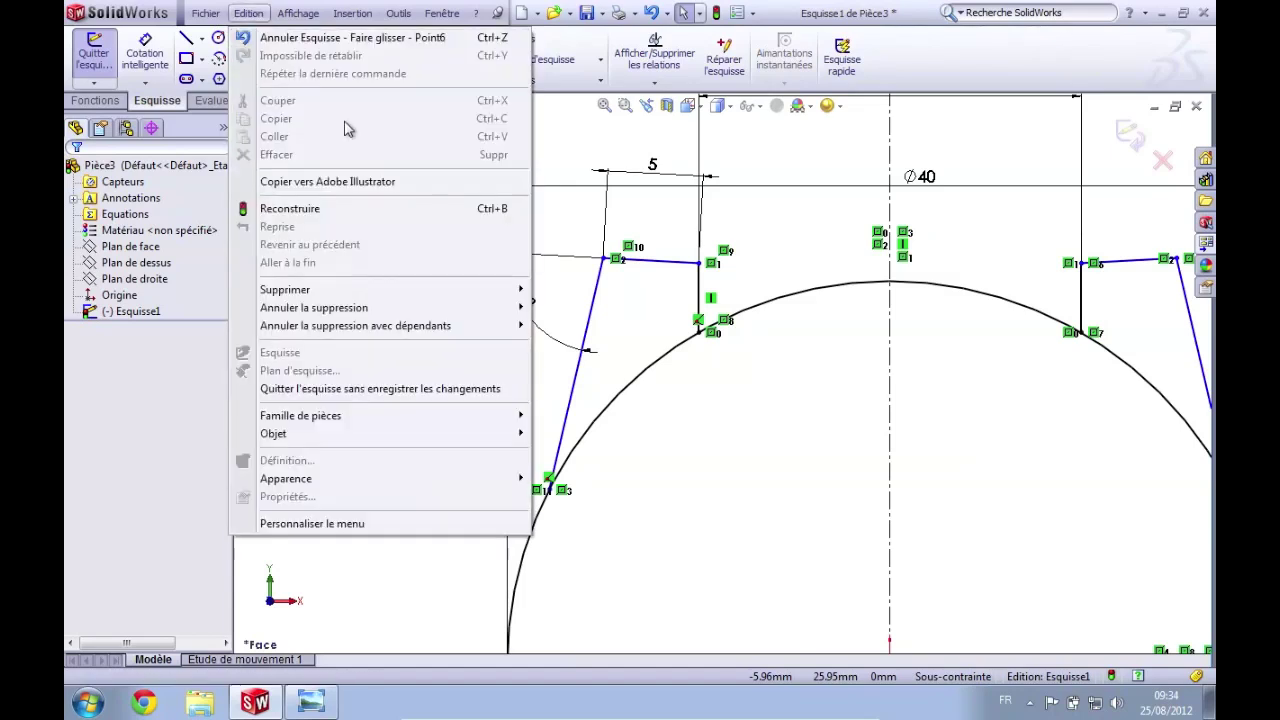
pyautogui.click(812, 210)
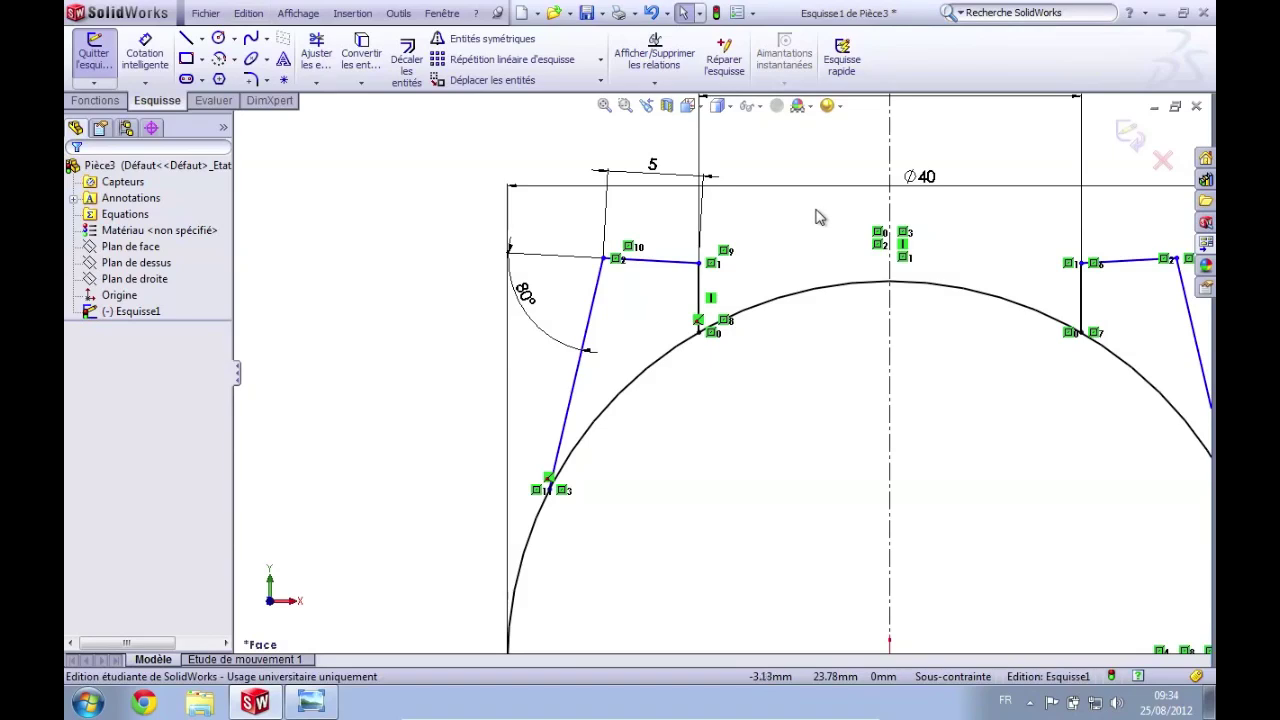
pyautogui.click(675, 270)
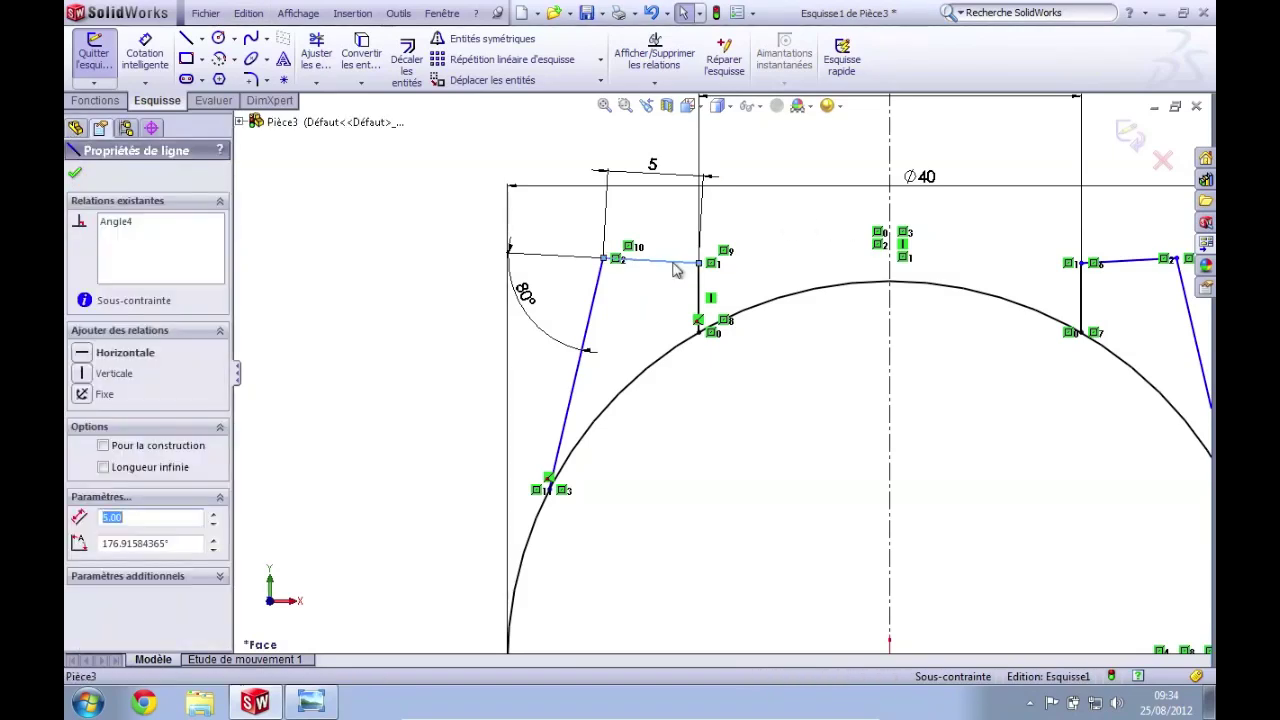
pyautogui.click(82, 353)
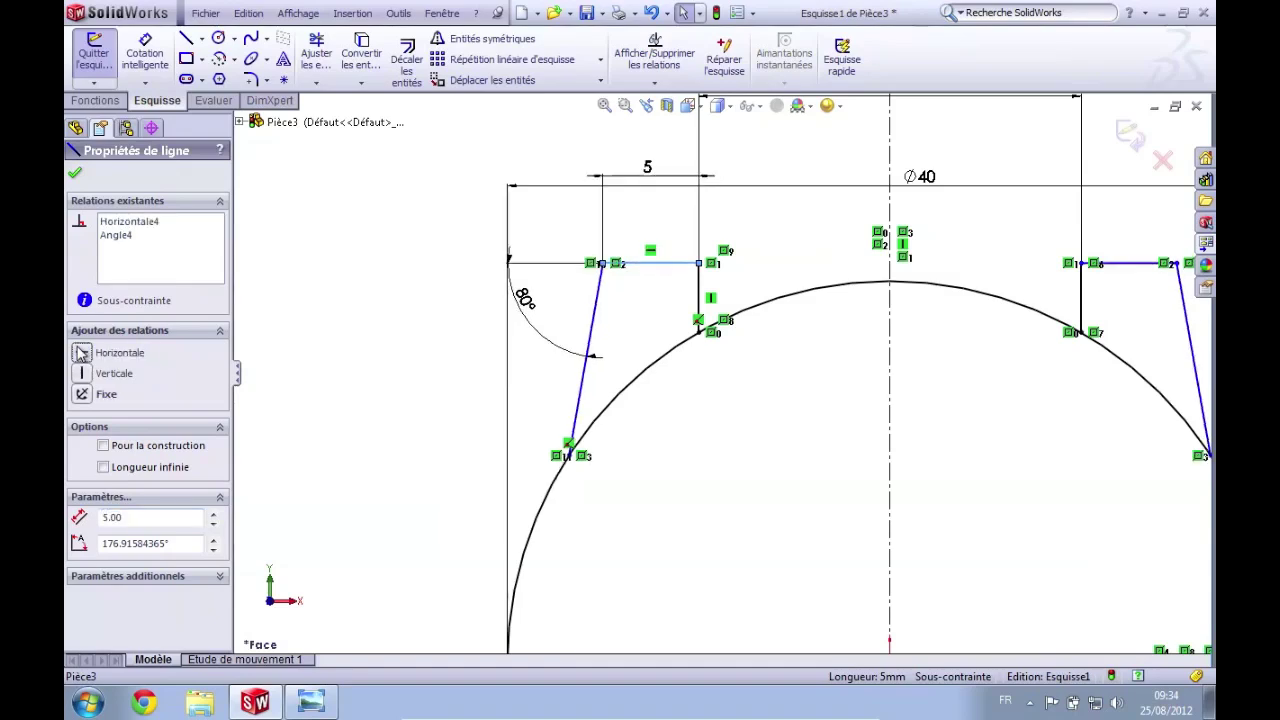
pyautogui.click(1006, 434)
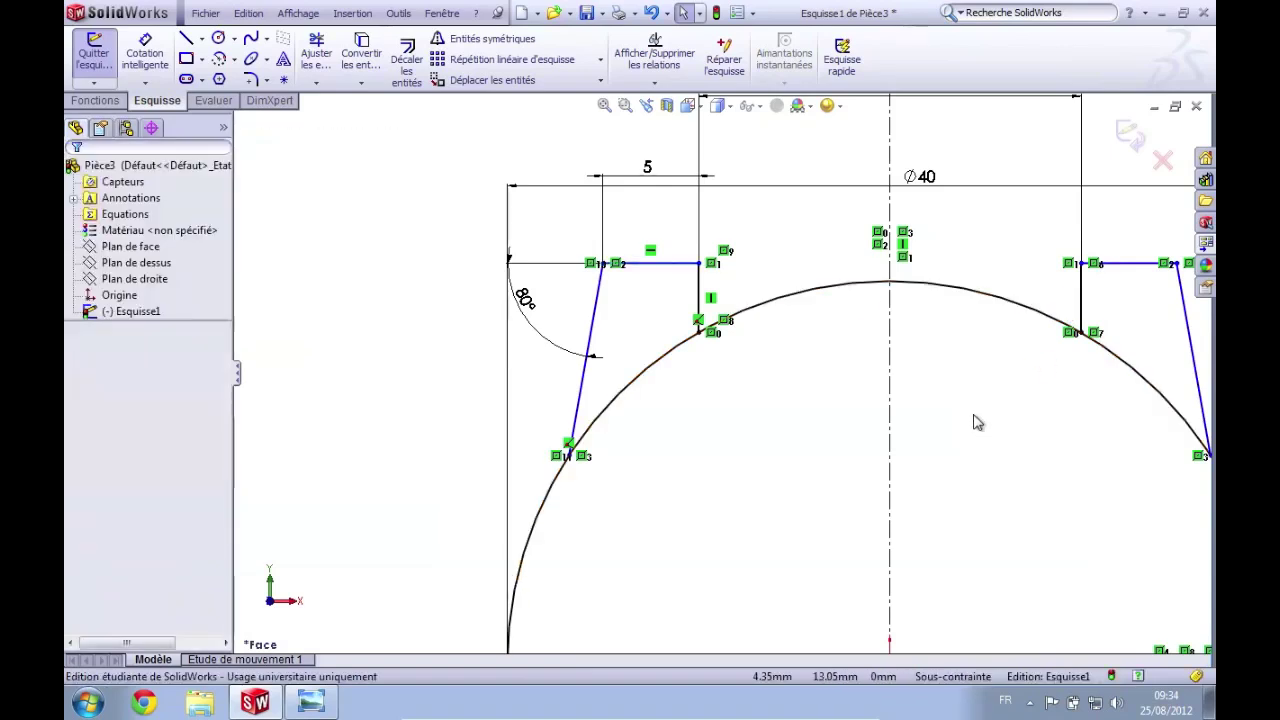
# - Zoom out and bring up the reference watch drawing for comparison
pyautogui.scroll(3, 975, 430)
pyautogui.scroll(1, 900, 500)
pyautogui.scroll(1, 845, 566)
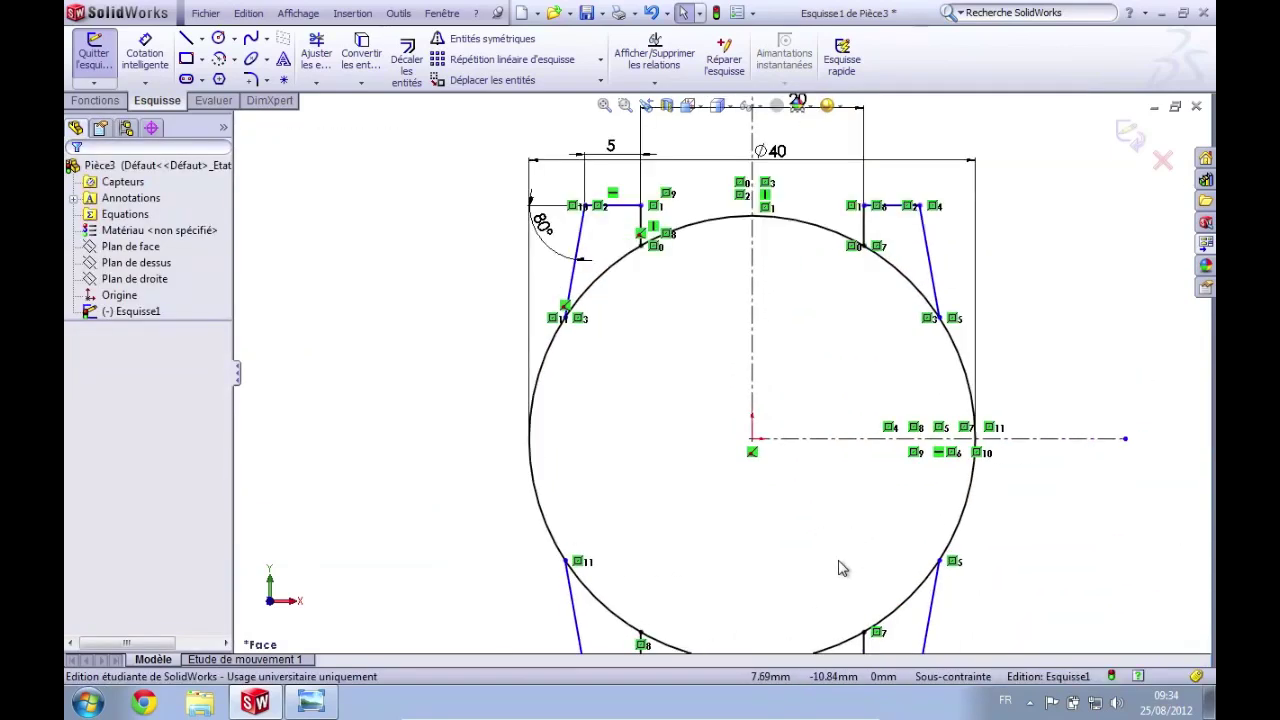
pyautogui.scroll(1, 790, 460)
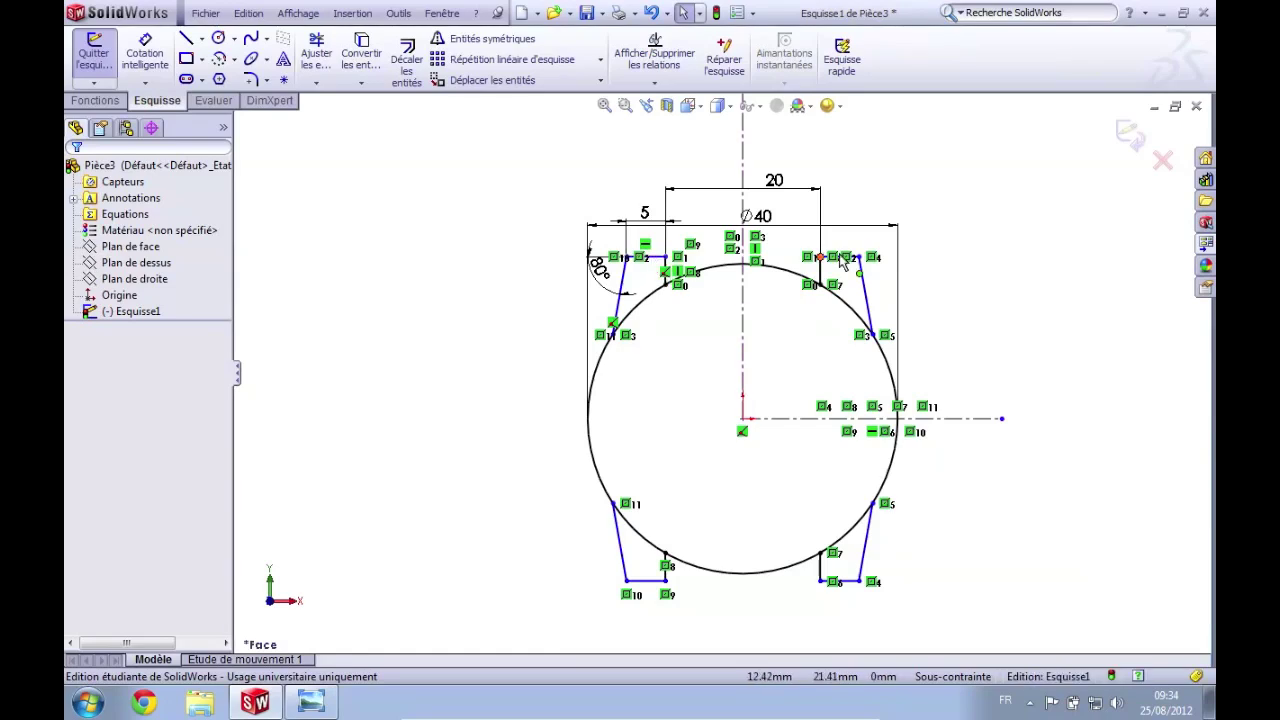
pyautogui.scroll(-2, 727, 327)
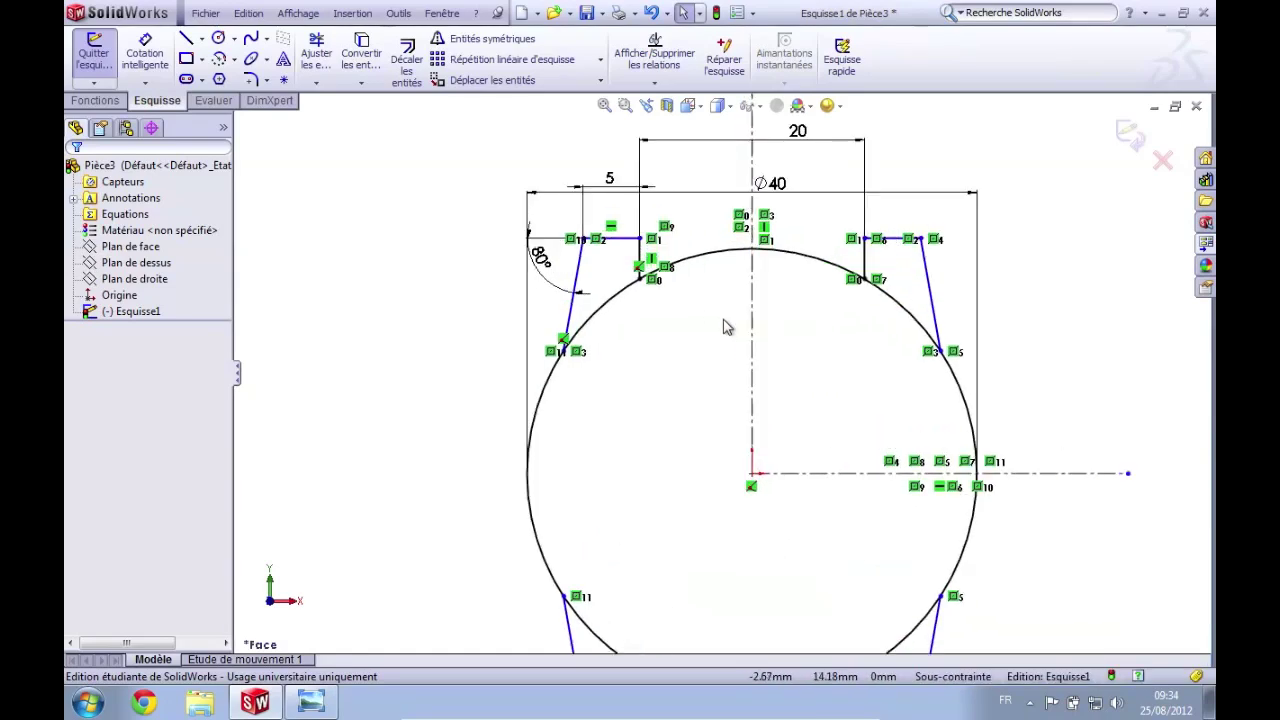
pyautogui.click(312, 700)
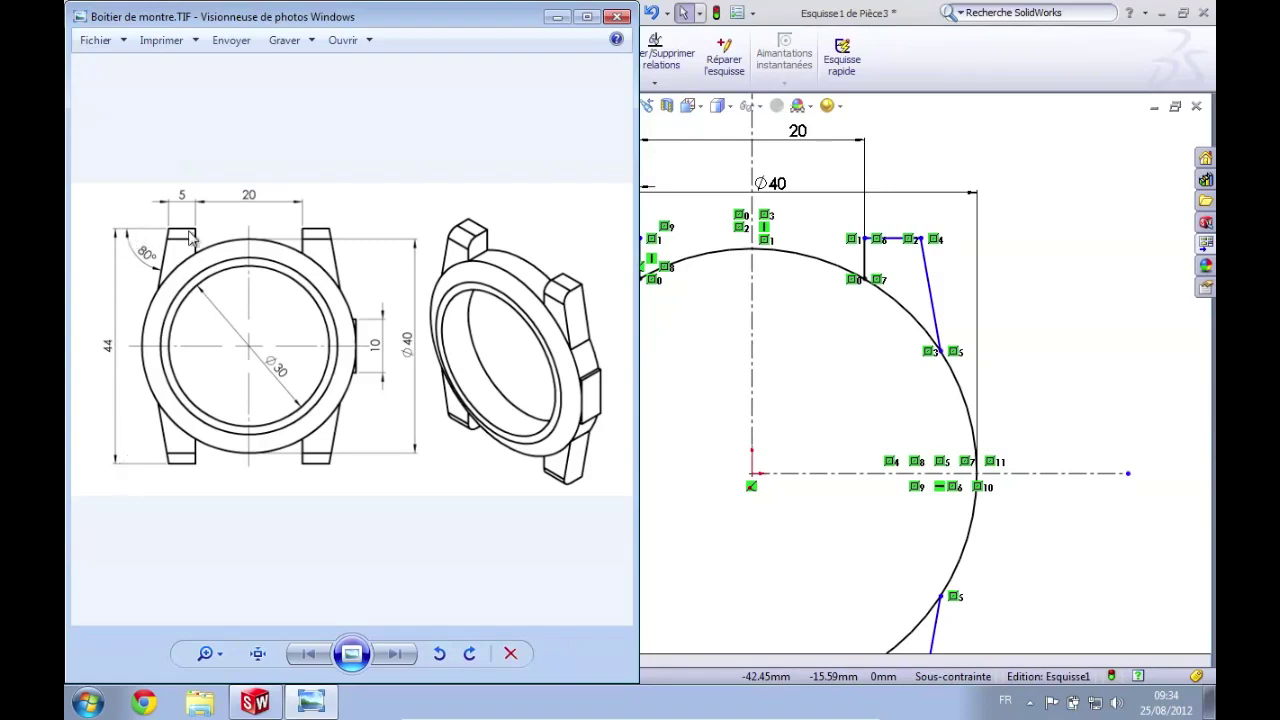
# - Dimension the top-to-bottom lug height as 44 mm, fully defining the sketch, then view the reference
pyautogui.click(1149, 262)
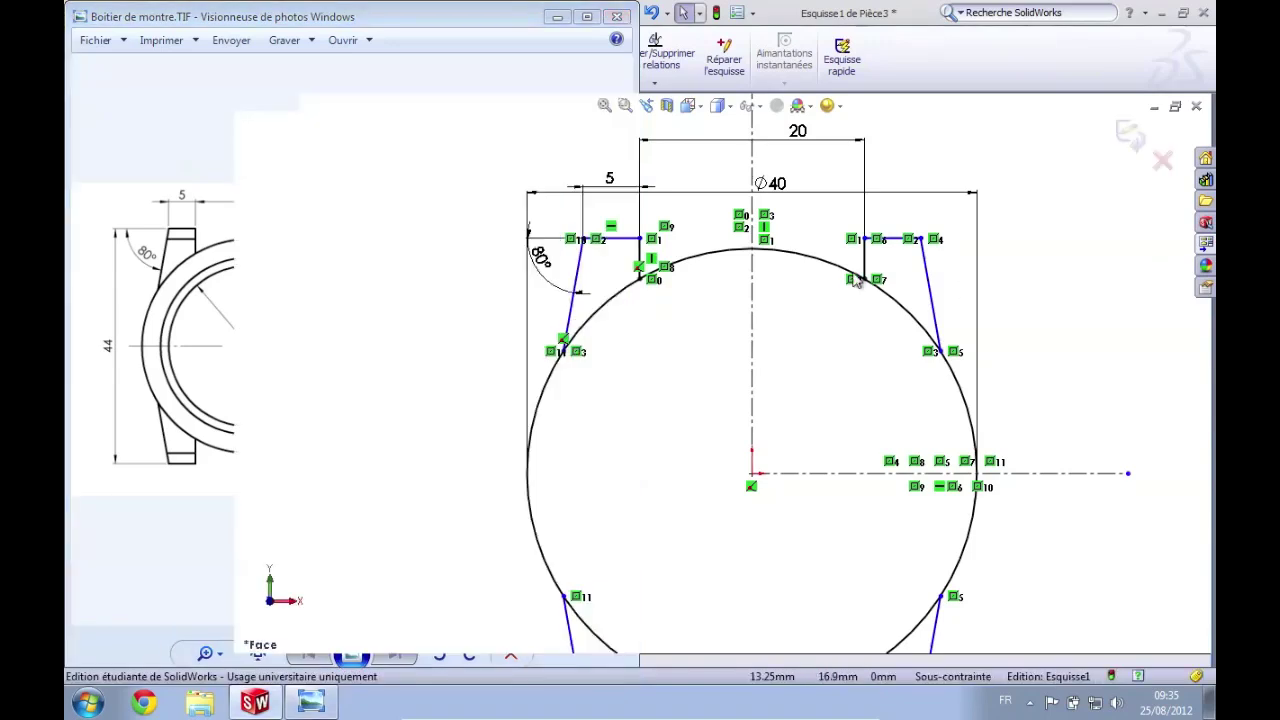
pyautogui.scroll(3, 700, 523)
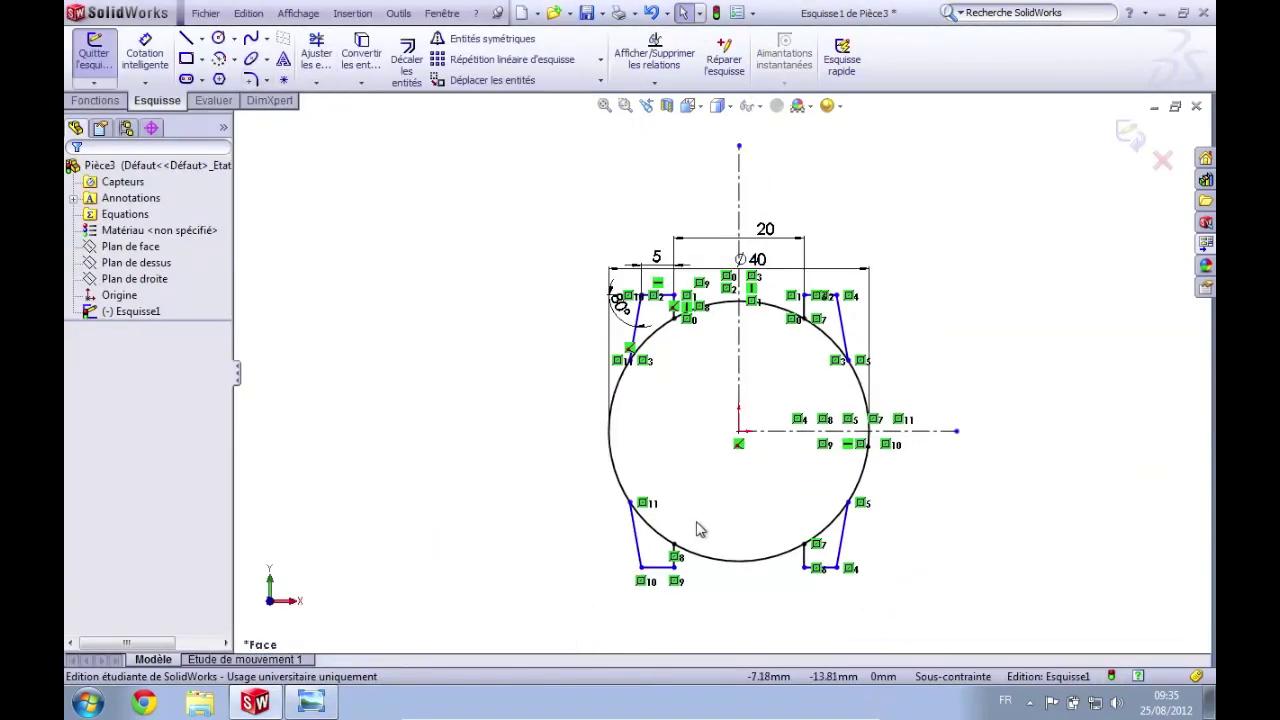
pyautogui.scroll(-1, 691, 420)
pyautogui.click(157, 64)
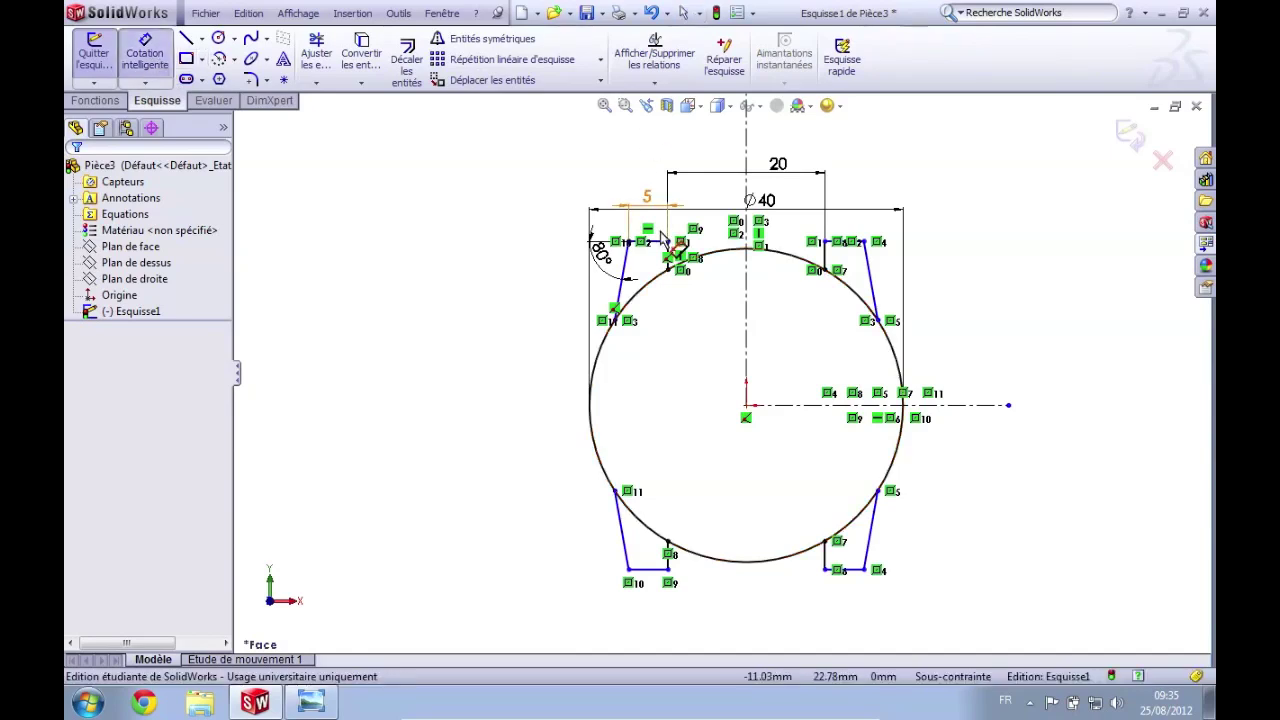
pyautogui.click(664, 253)
pyautogui.click(648, 568)
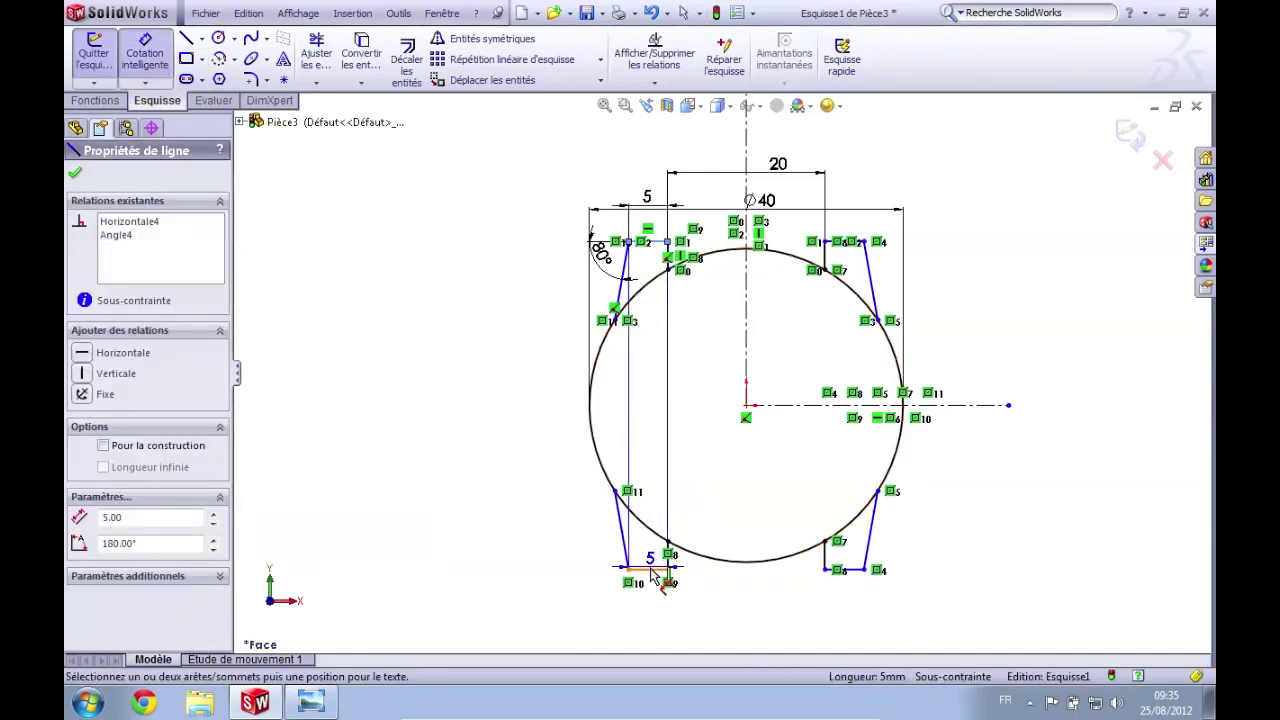
pyautogui.click(564, 440)
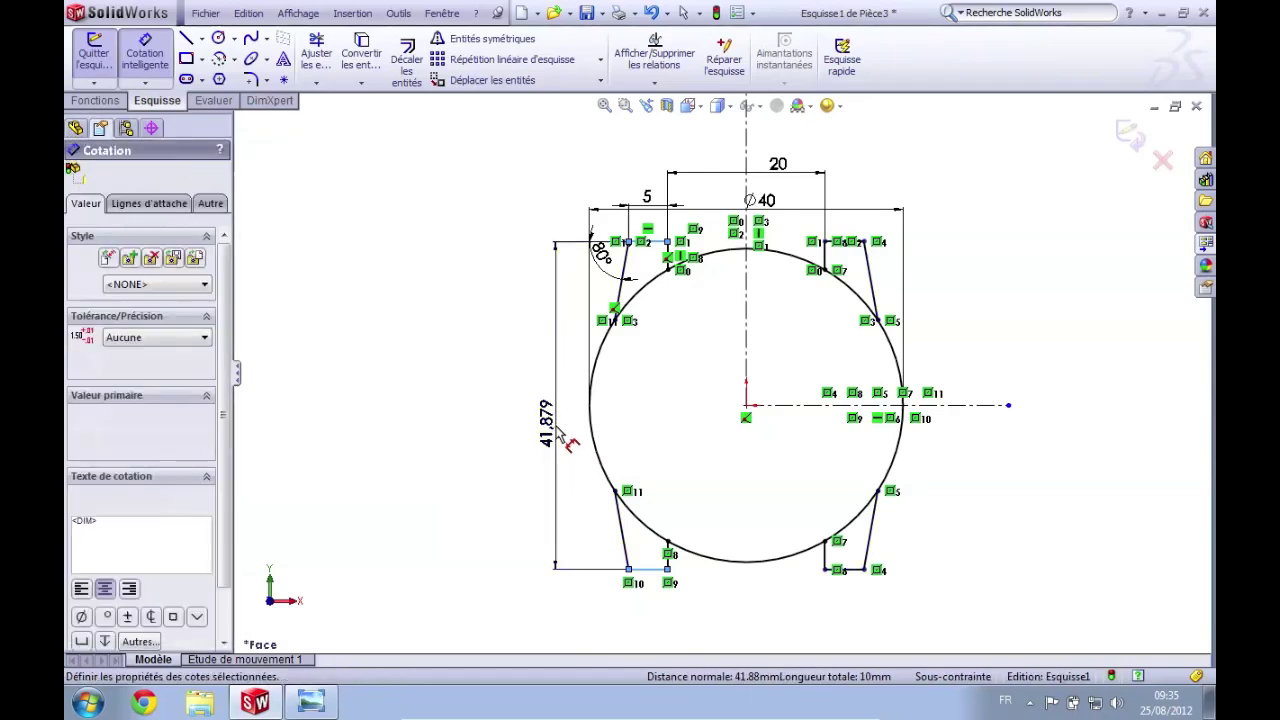
pyautogui.write('44')
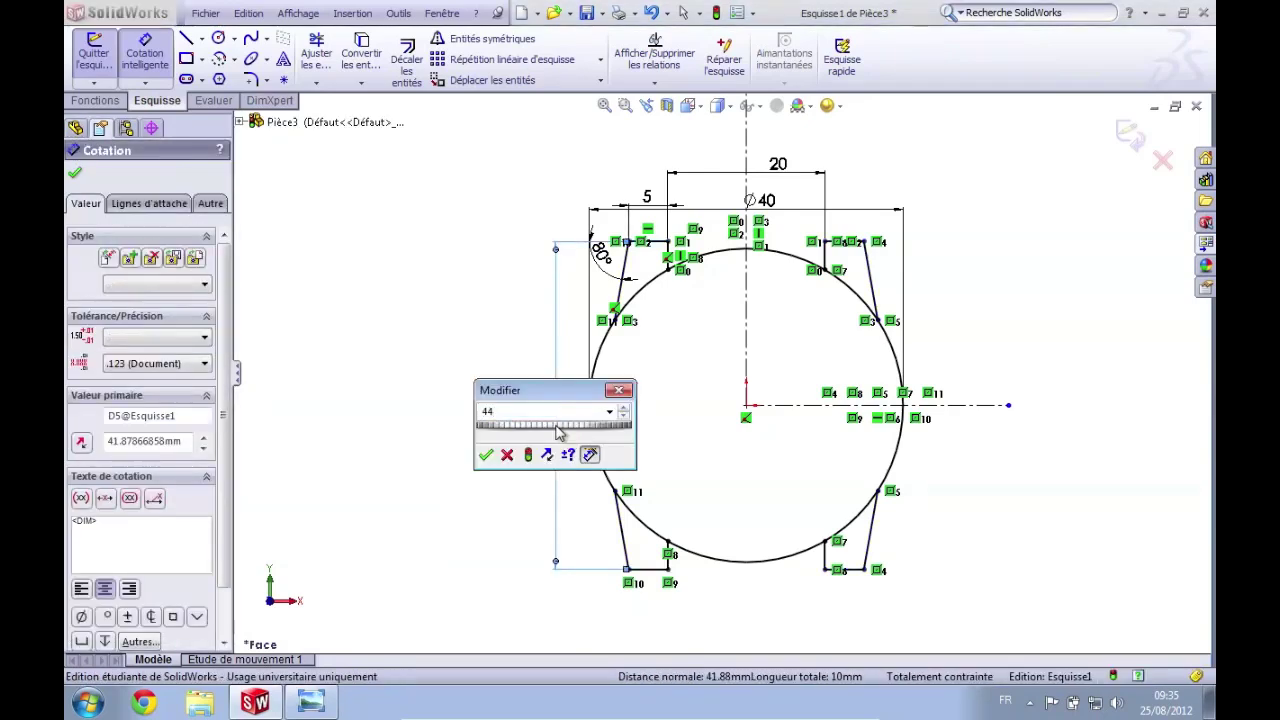
pyautogui.press('Return')
pyautogui.press('Escape')
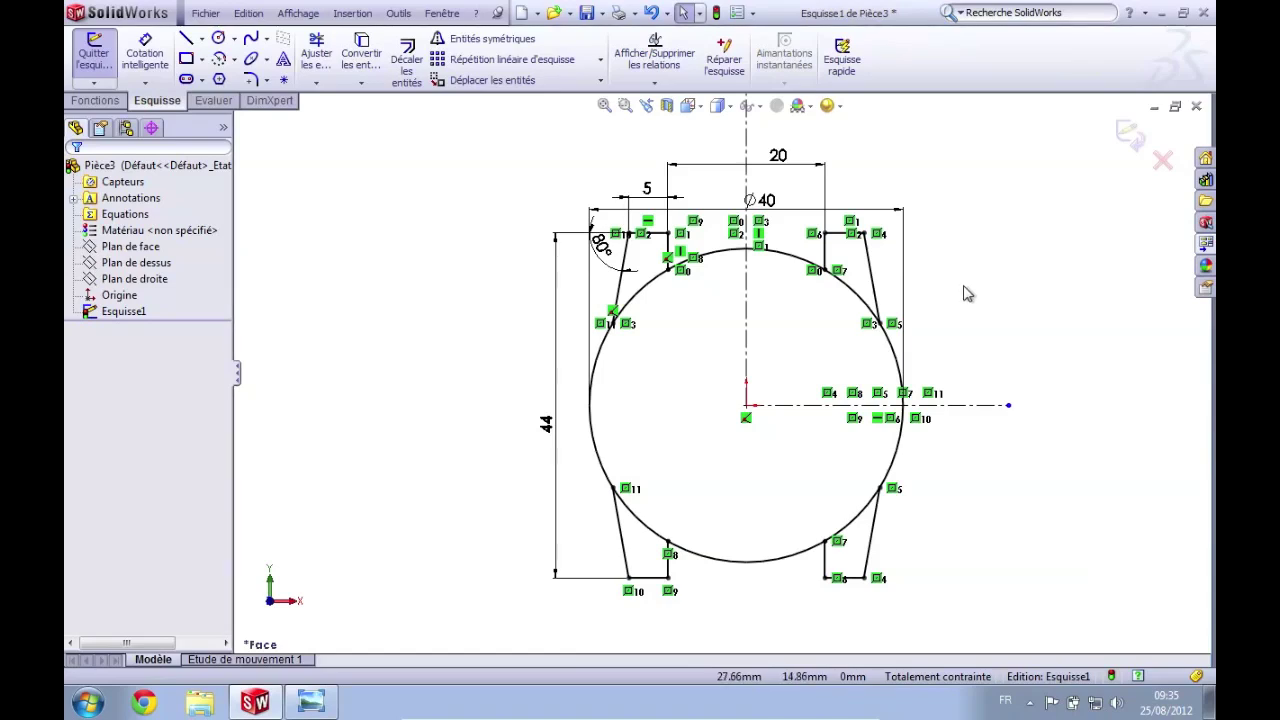
pyautogui.click(311, 703)
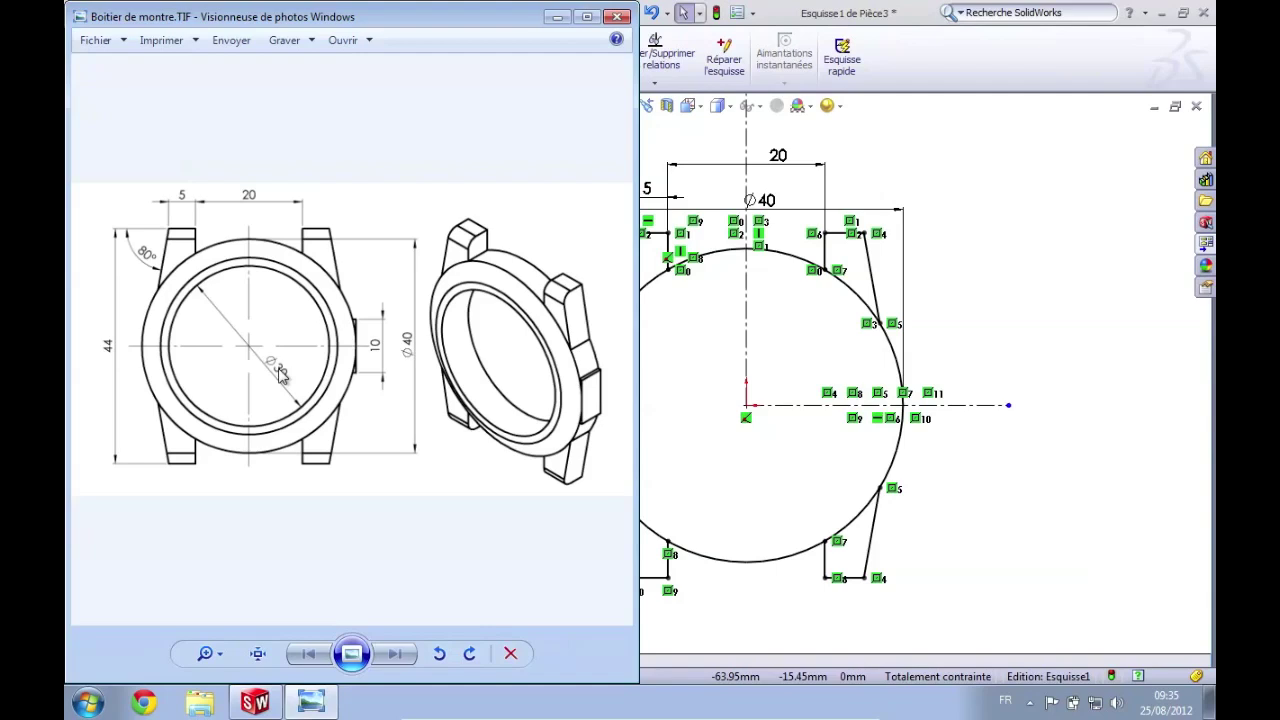
# - Draw a circle centred on the origin inside the case outline
pyautogui.click(1154, 311)
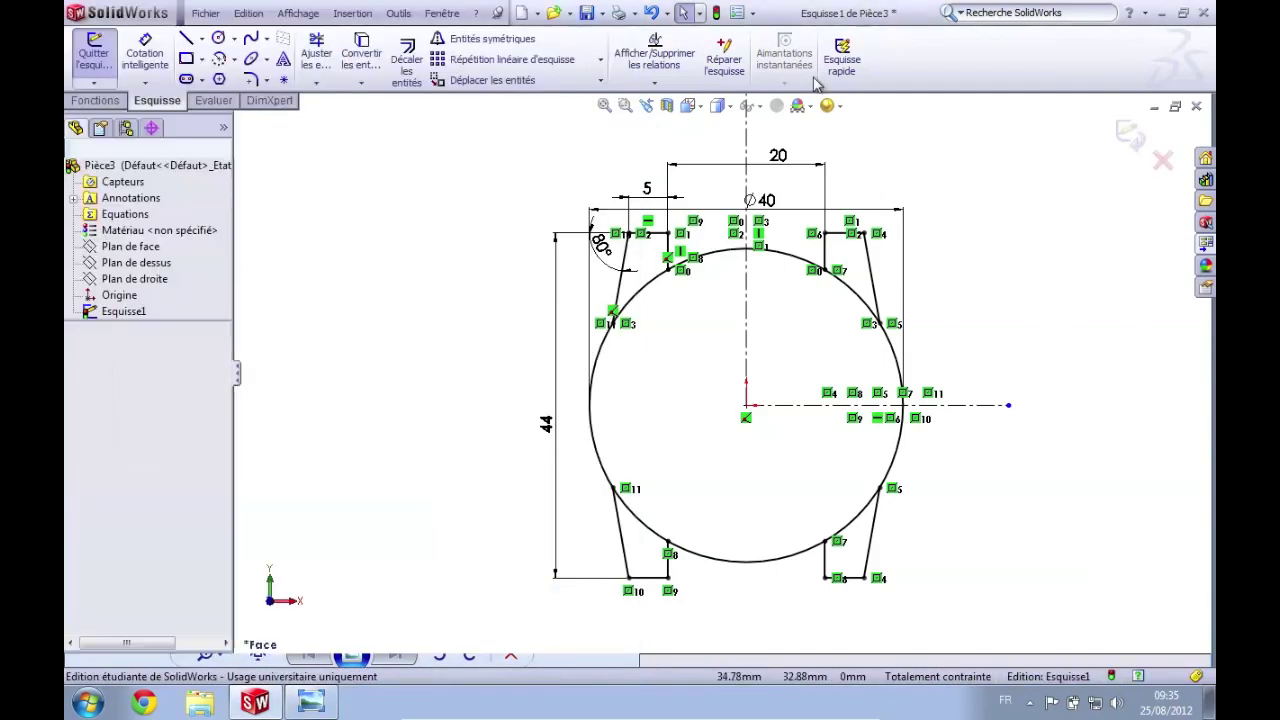
pyautogui.click(218, 38)
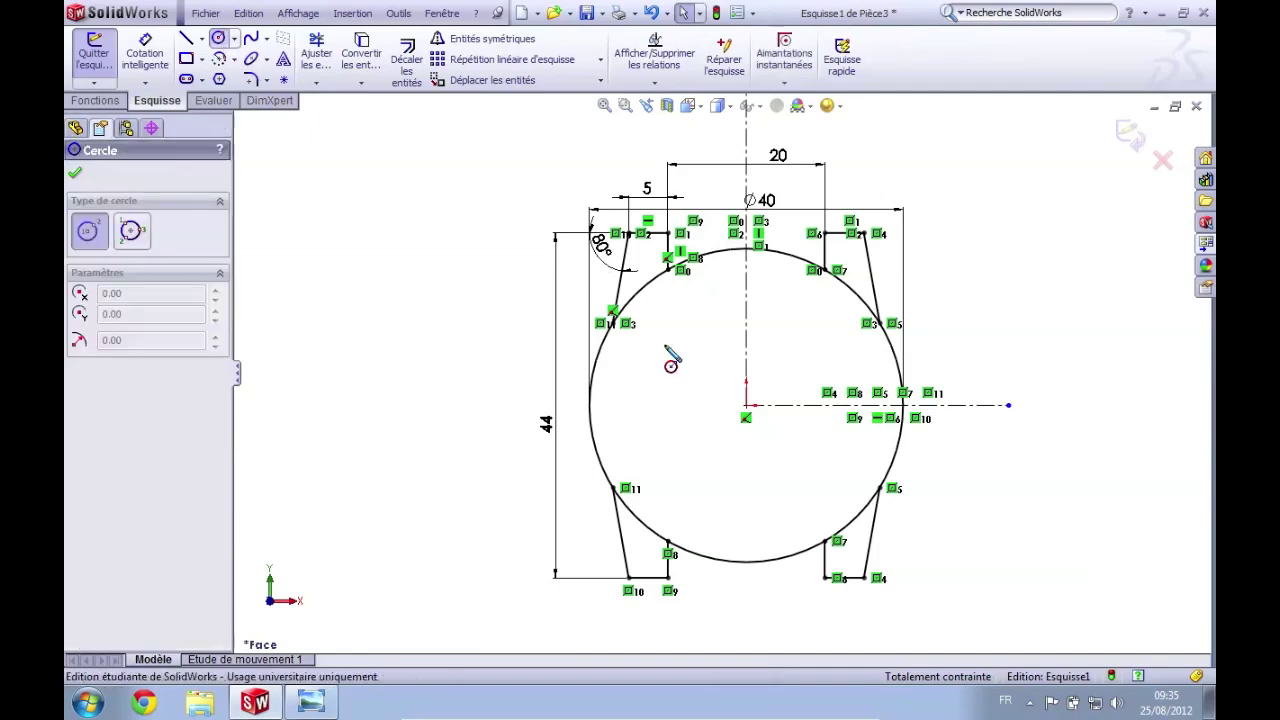
pyautogui.click(746, 405)
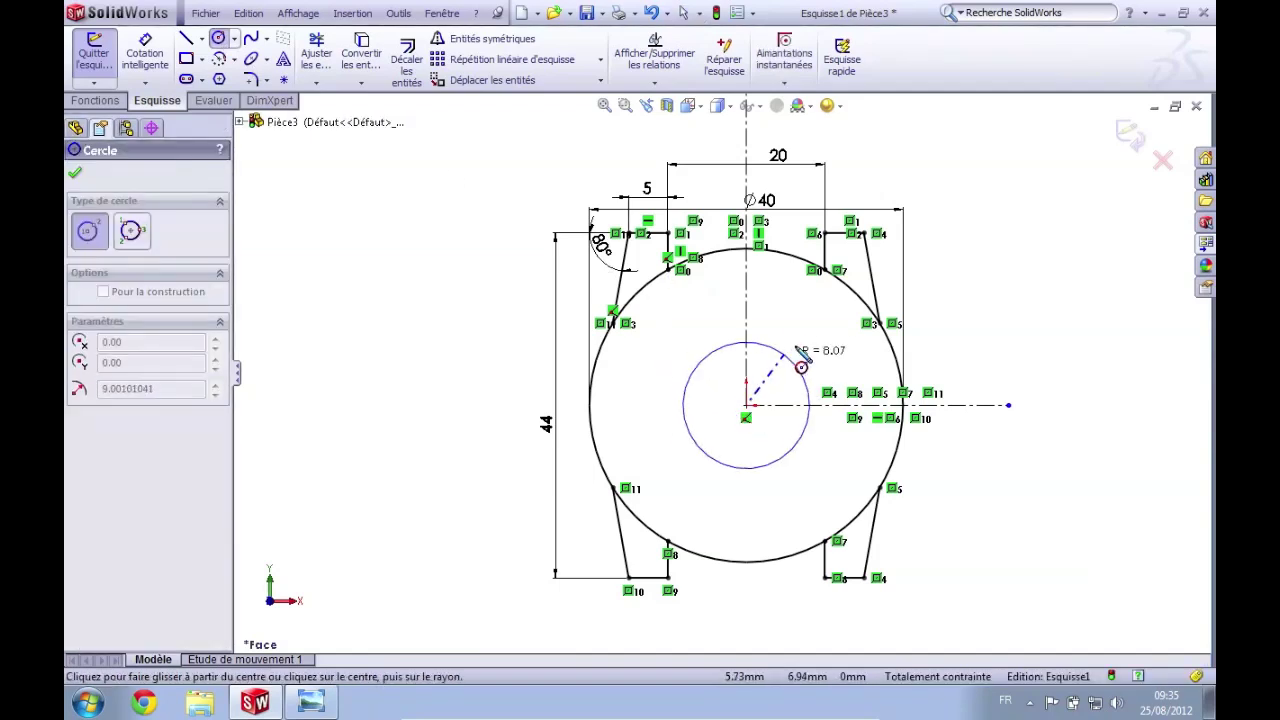
pyautogui.click(807, 323)
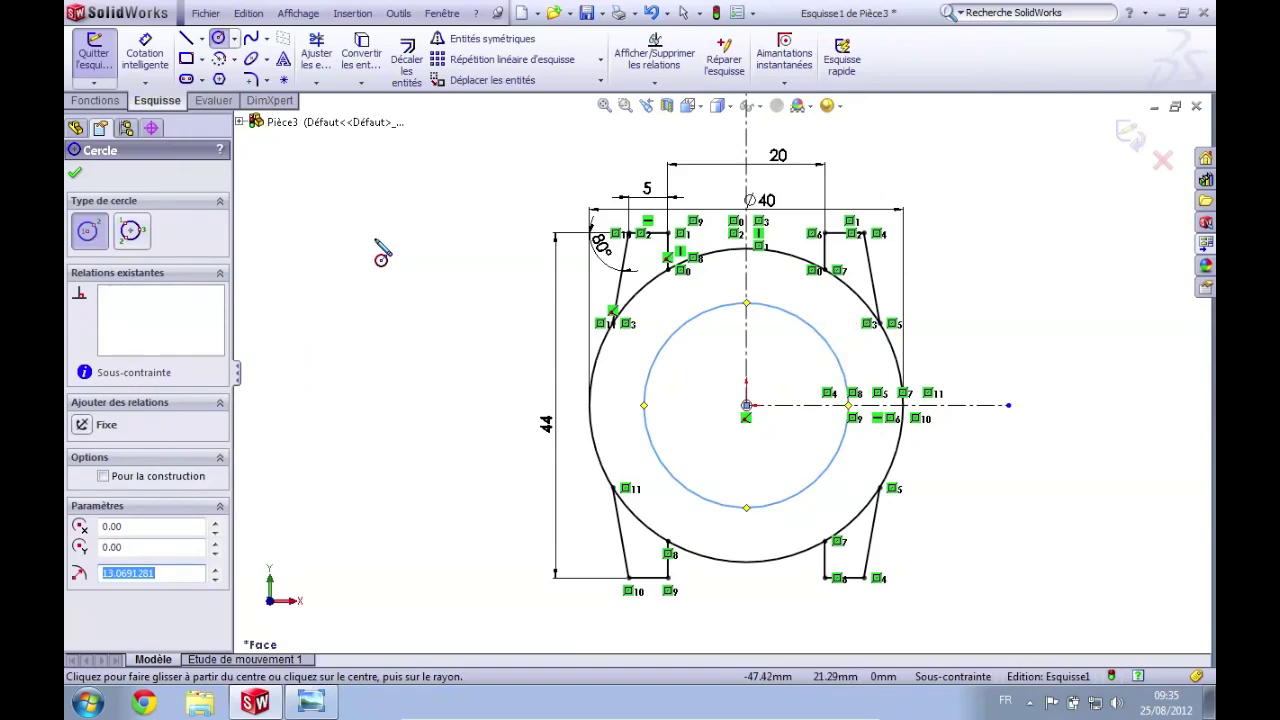
# - Dimension the inner circle as Ø30 and bring up the reference drawing
pyautogui.click(155, 62)
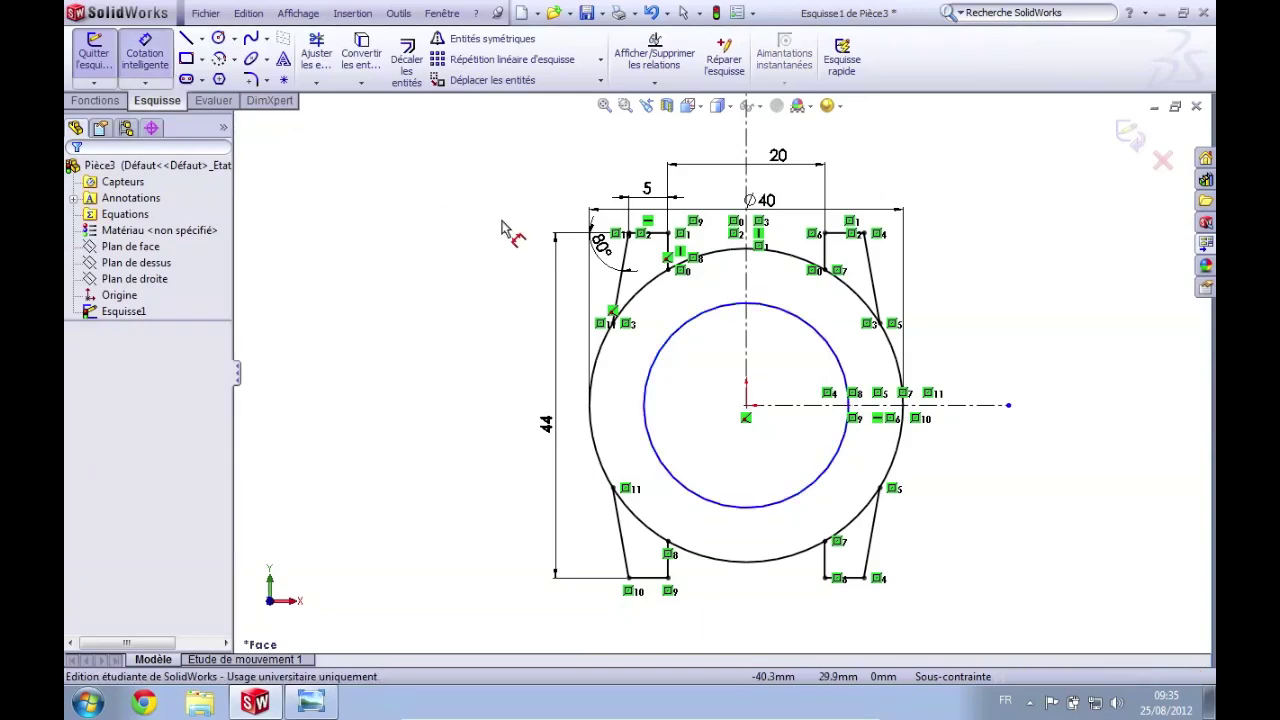
pyautogui.click(668, 350)
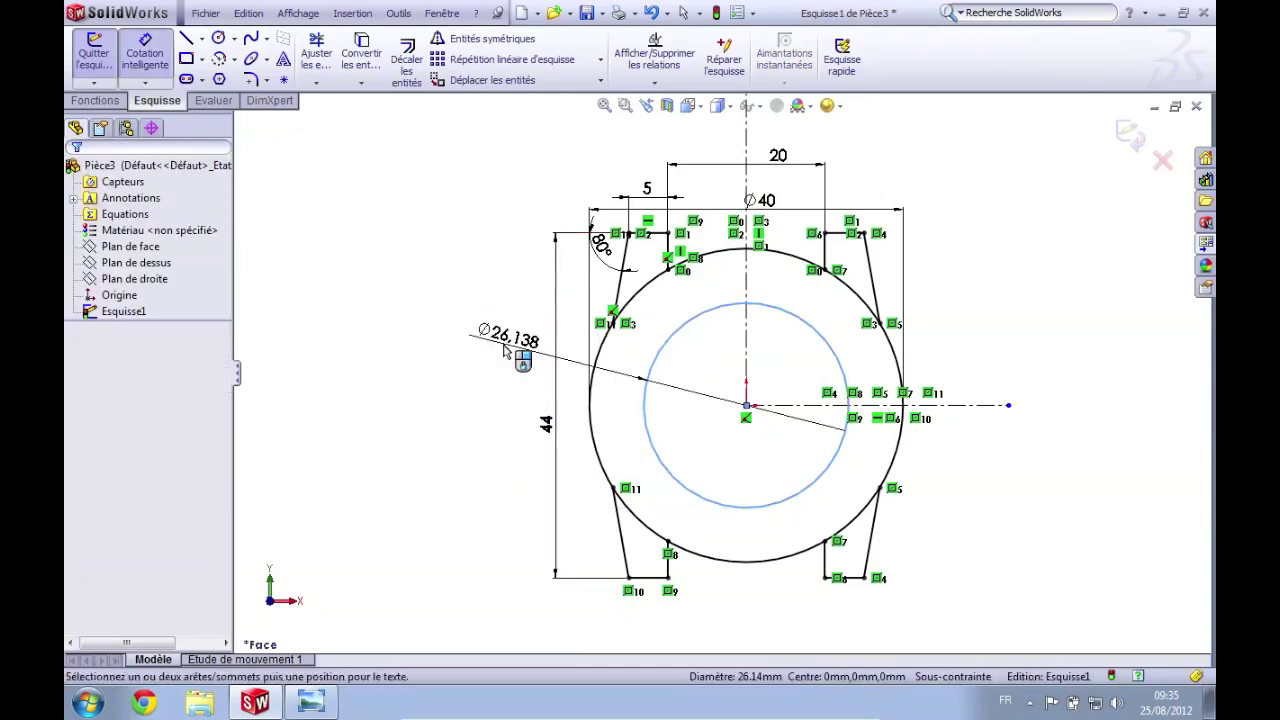
pyautogui.click(503, 350)
pyautogui.click(505, 349)
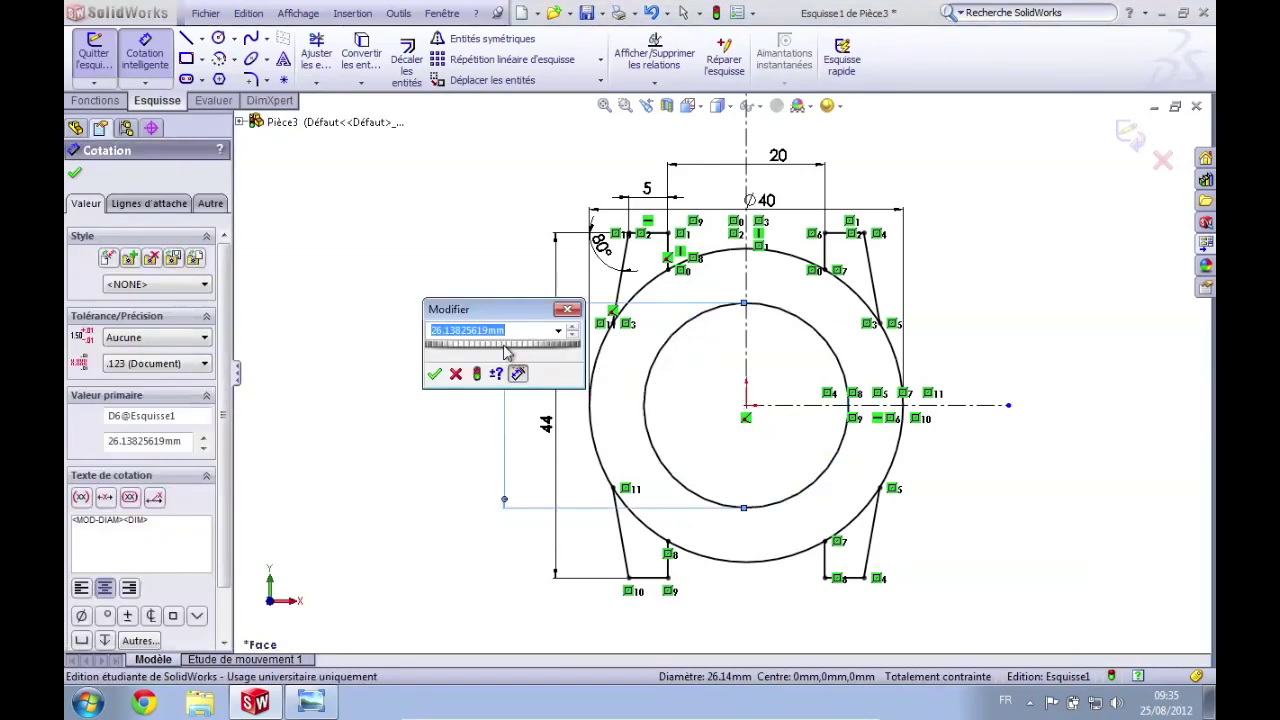
pyautogui.write('30.000')
pyautogui.press('Return')
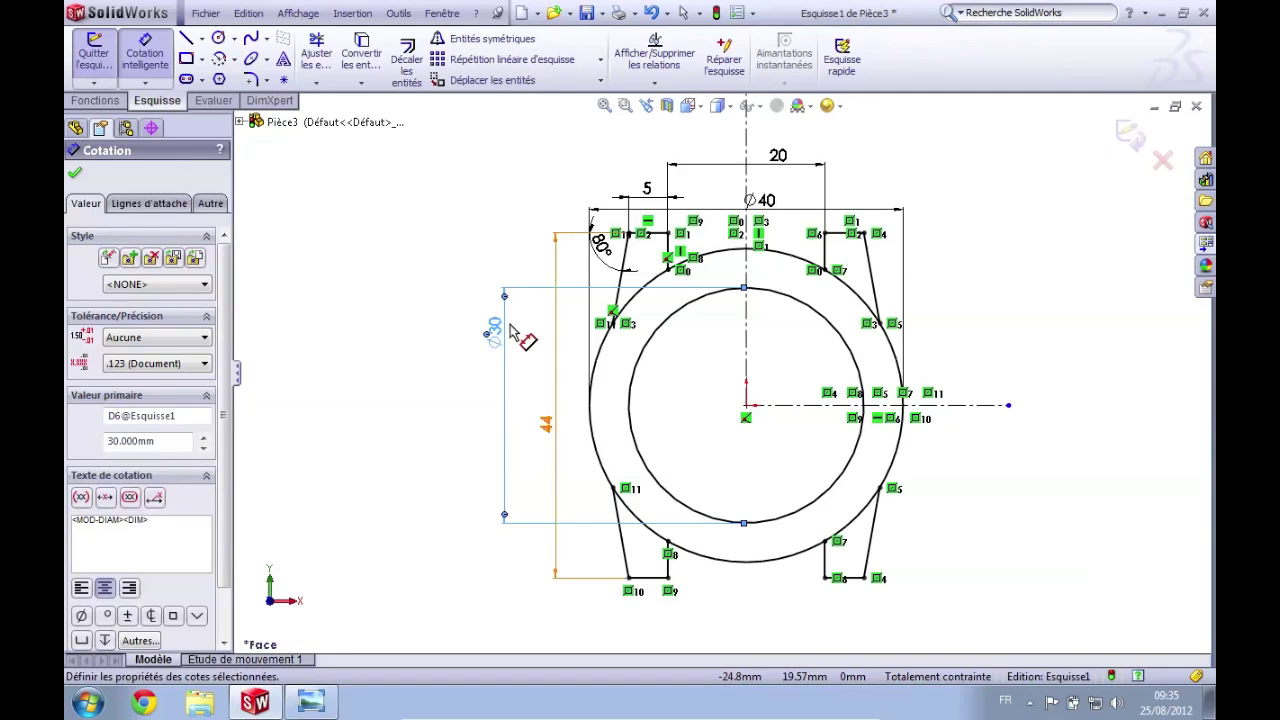
pyautogui.press('Escape')
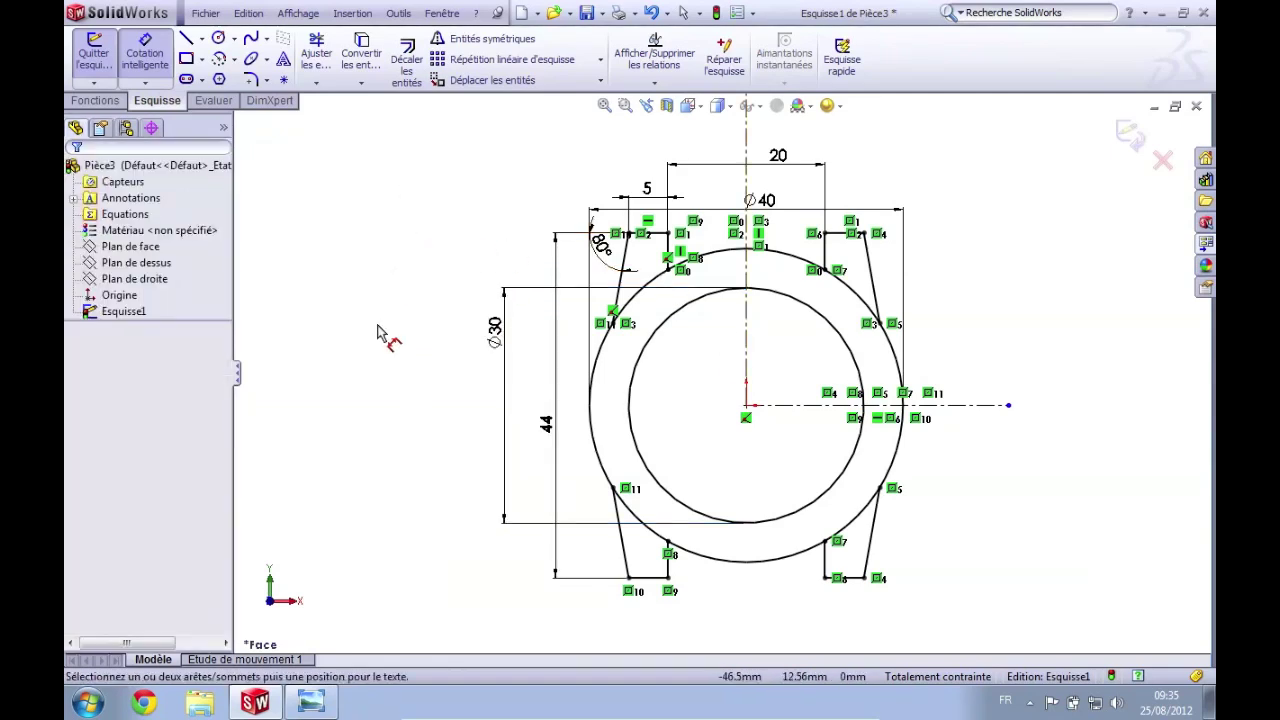
pyautogui.click(311, 703)
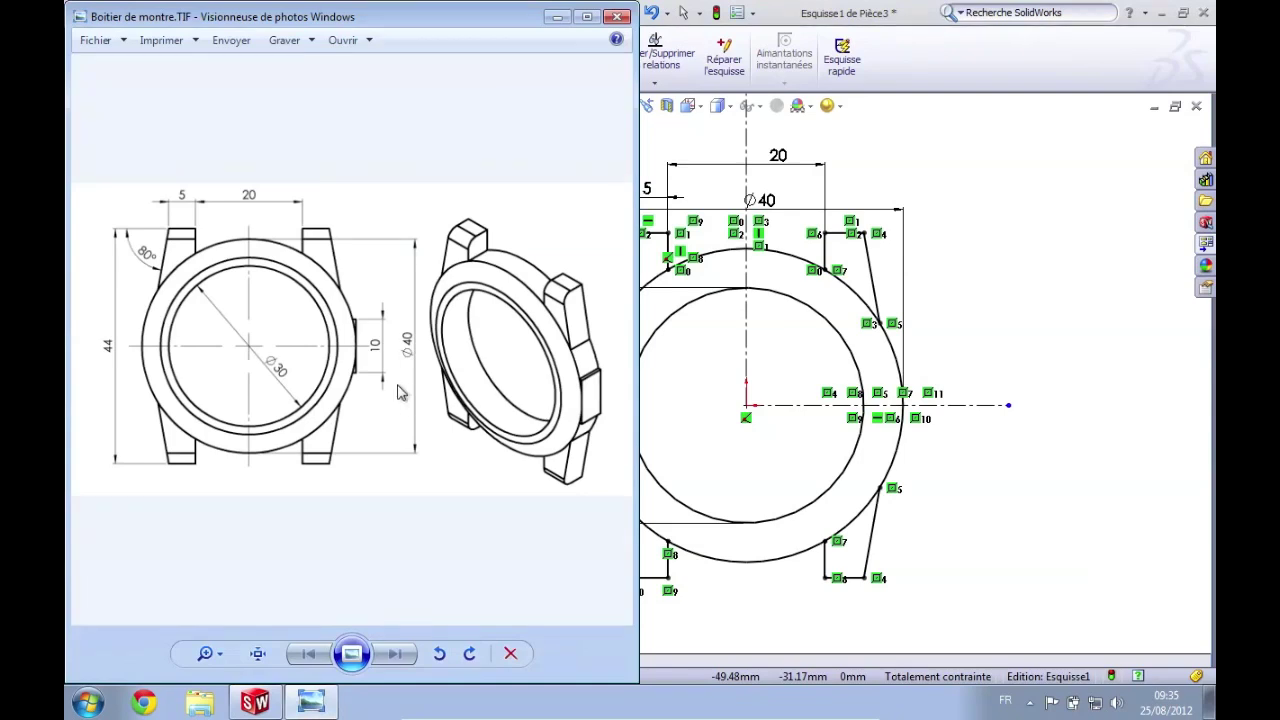
# - Zoom in on the drawing's 10 mm crown dimension, then return to SolidWorks
pyautogui.scroll(3, 395, 390)
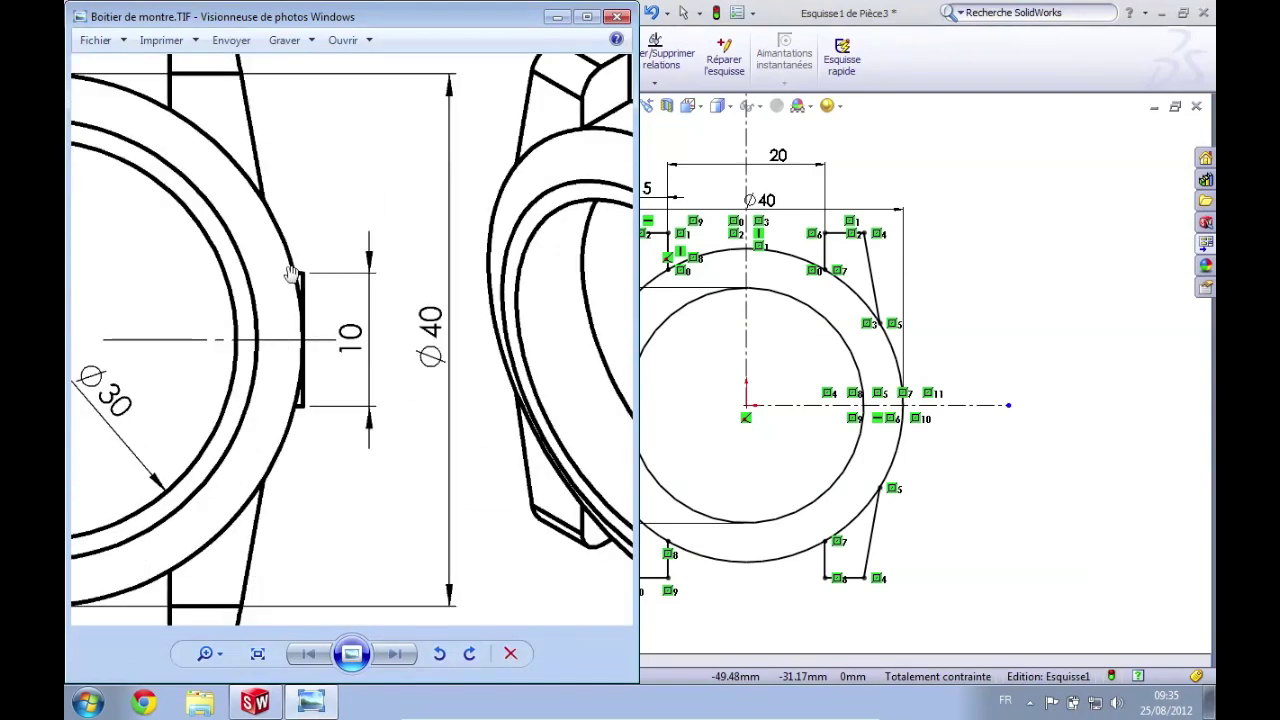
pyautogui.scroll(-1, 303, 282)
pyautogui.scroll(-1, 325, 297)
pyautogui.scroll(-2, 505, 428)
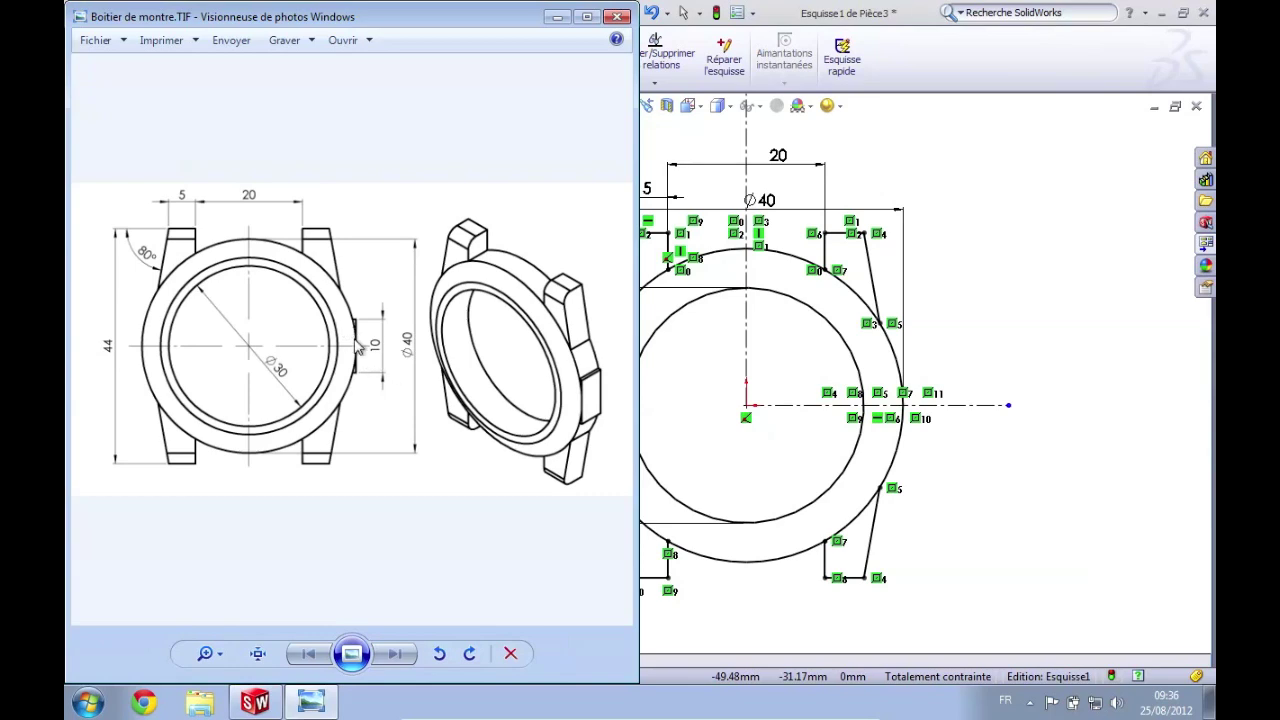
pyautogui.scroll(3, 357, 344)
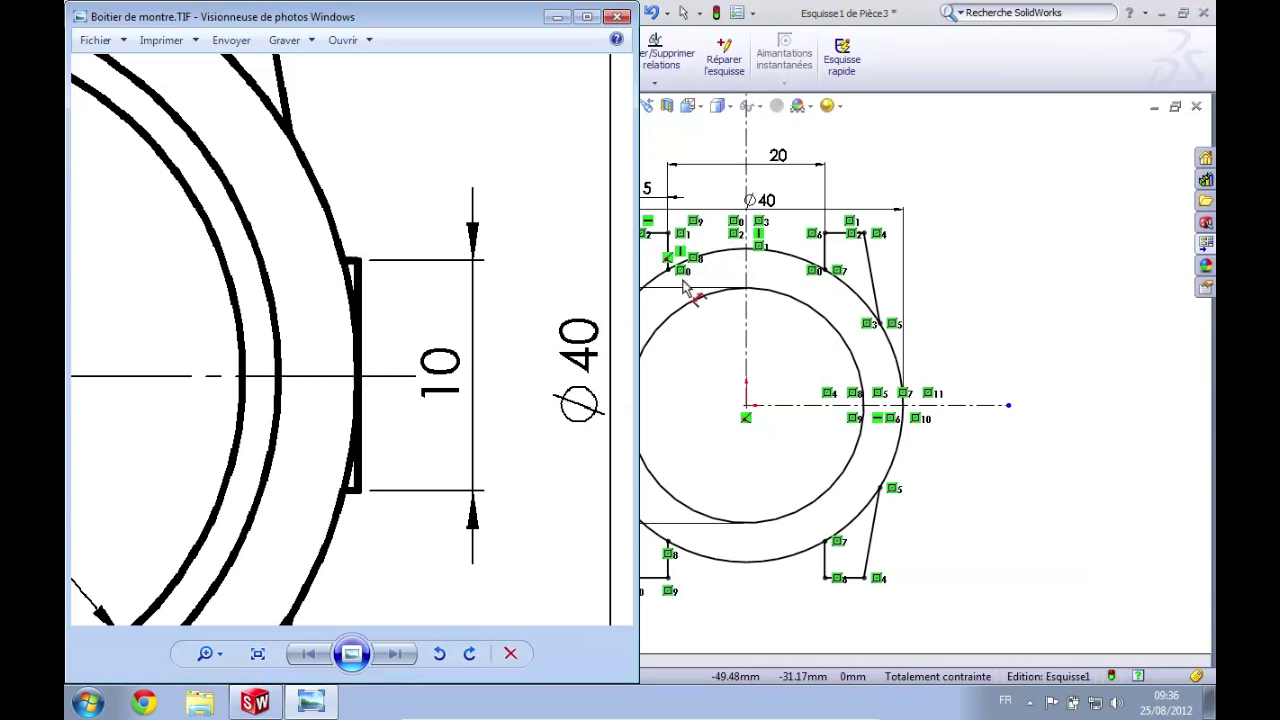
pyautogui.click(1014, 300)
# - Draw three lines forming a rectangular crown block open onto the outer circle's right side
pyautogui.scroll(-3, 908, 403)
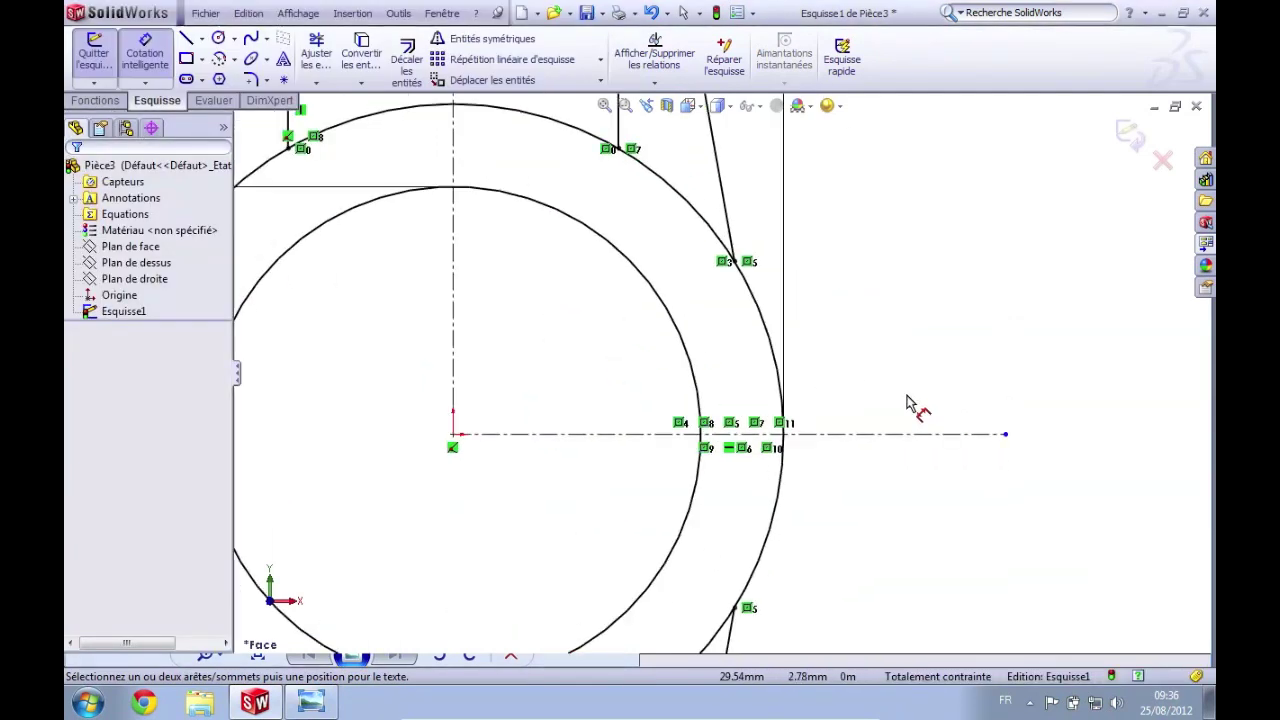
pyautogui.scroll(-1, 908, 403)
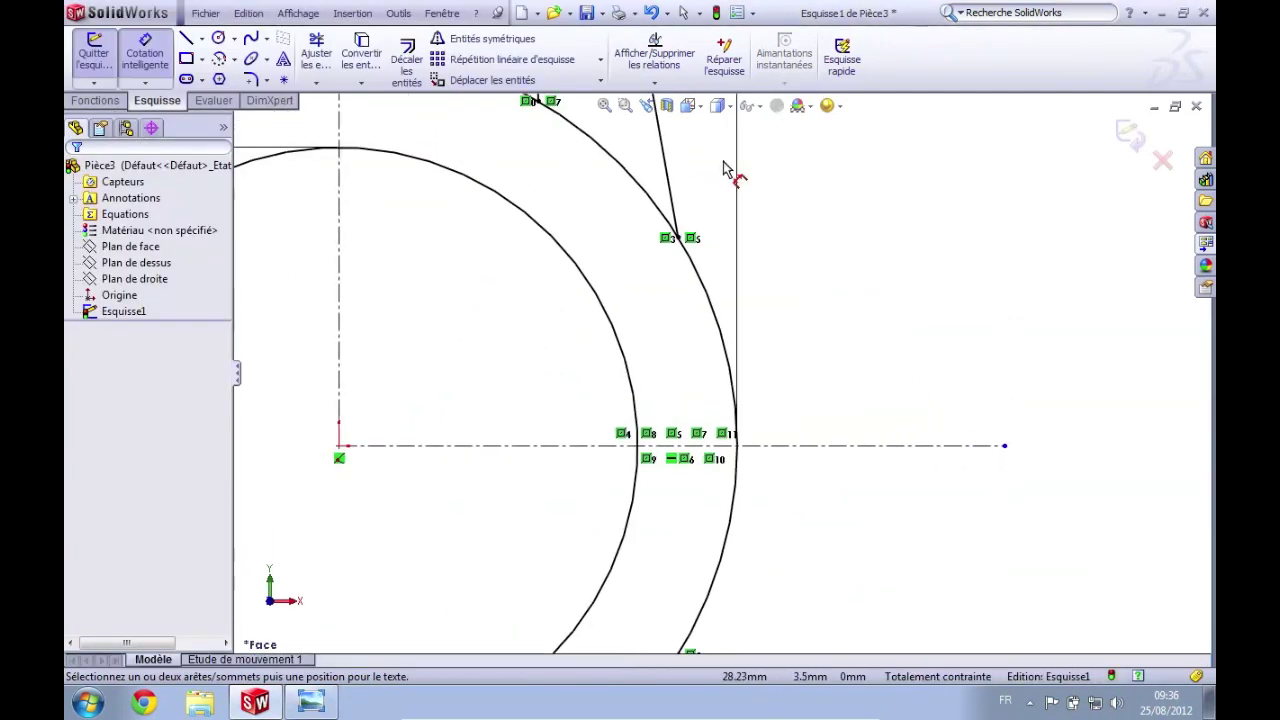
pyautogui.click(187, 39)
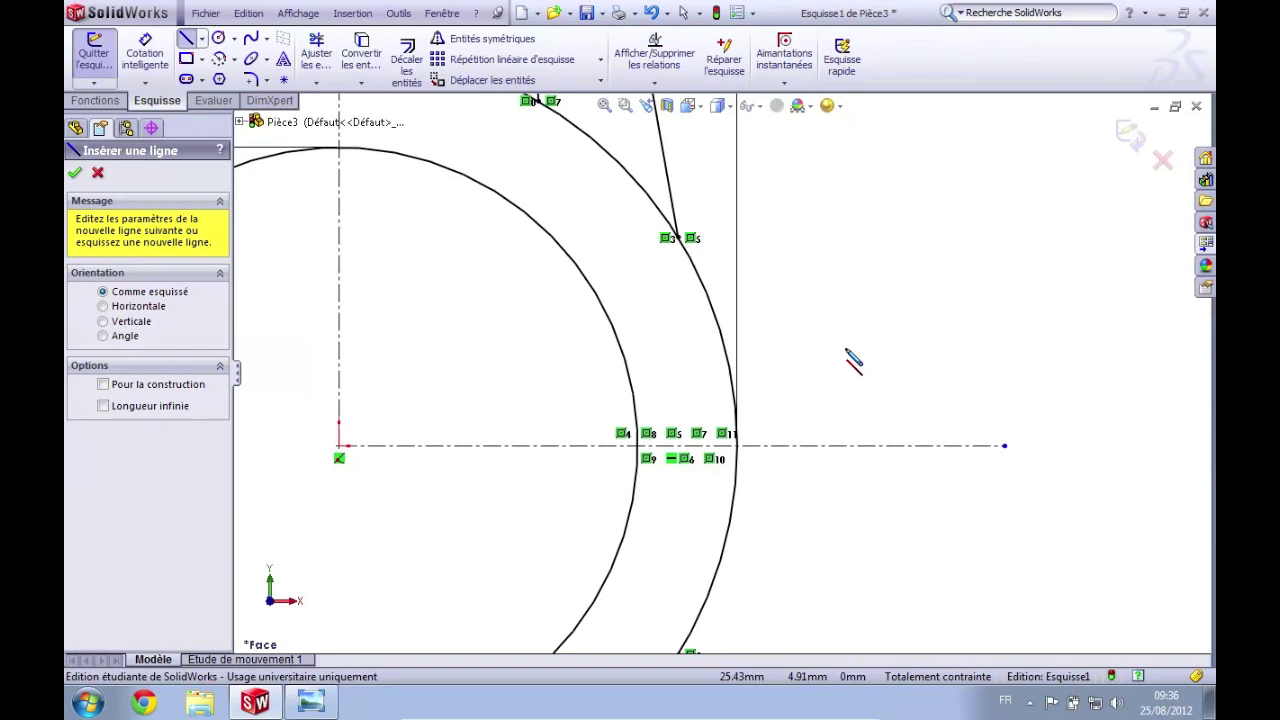
pyautogui.click(717, 320)
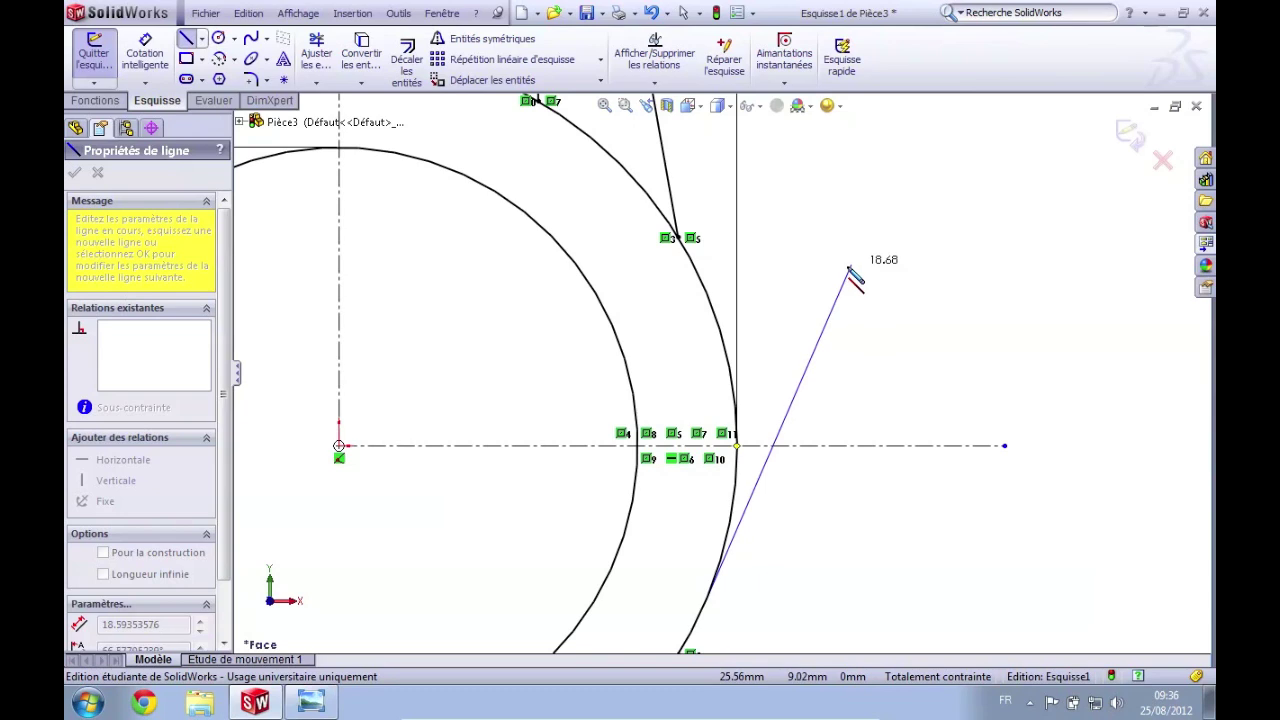
pyautogui.click(727, 293)
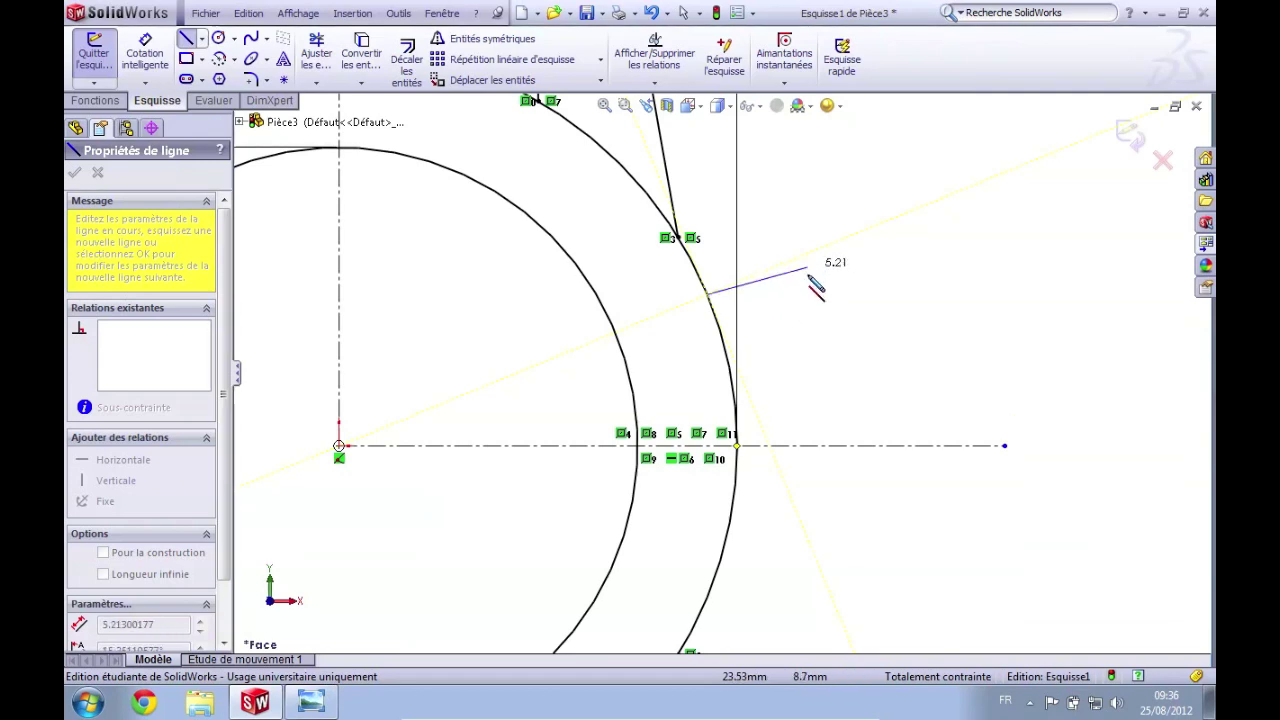
pyautogui.click(806, 295)
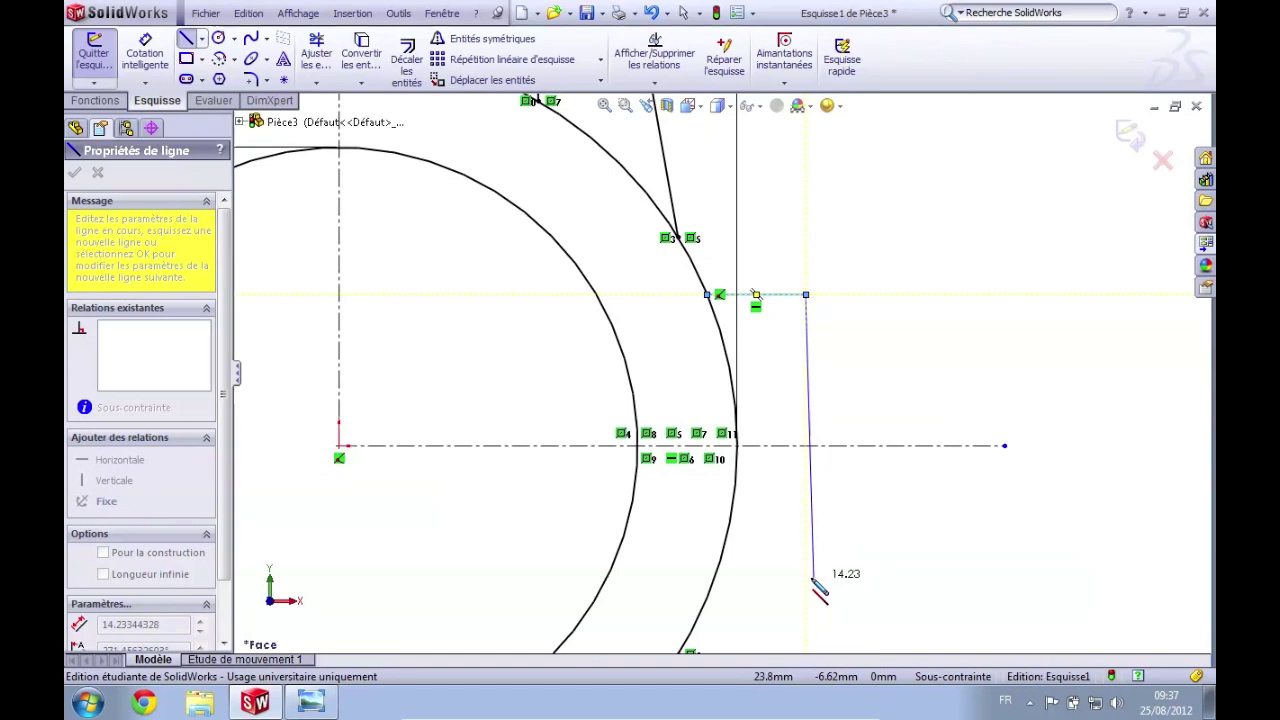
pyautogui.click(806, 578)
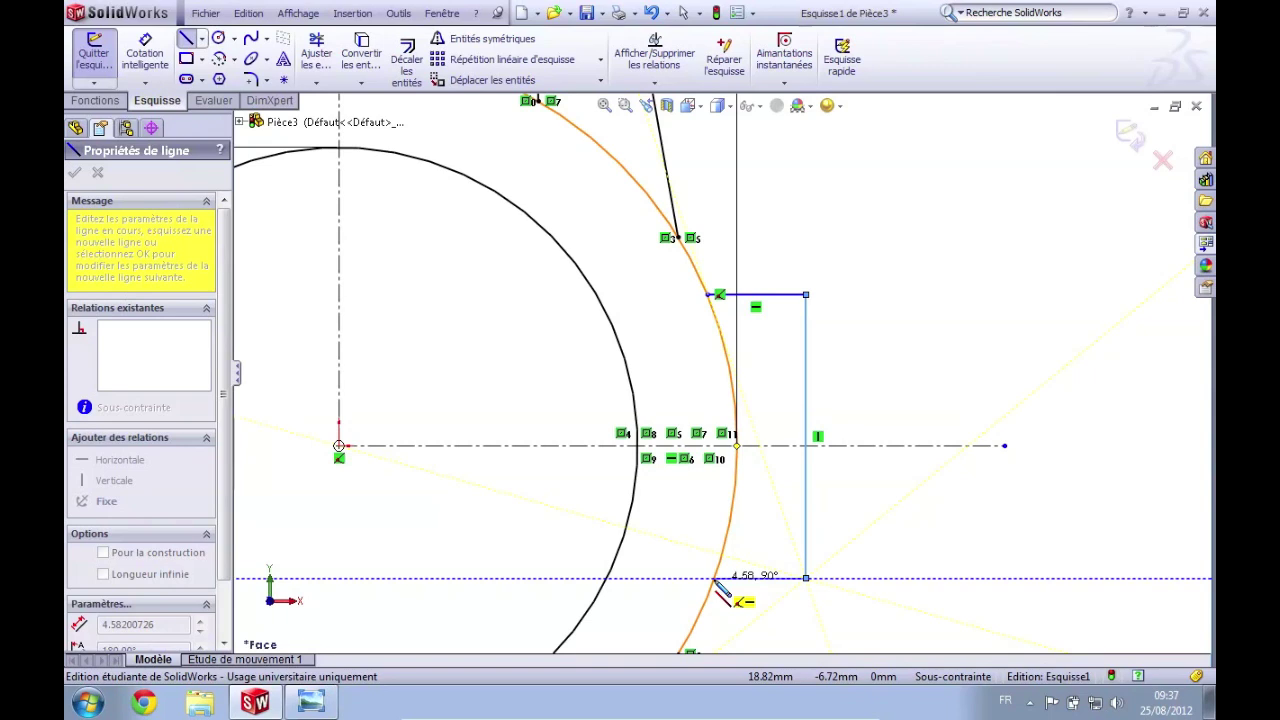
pyautogui.click(716, 580)
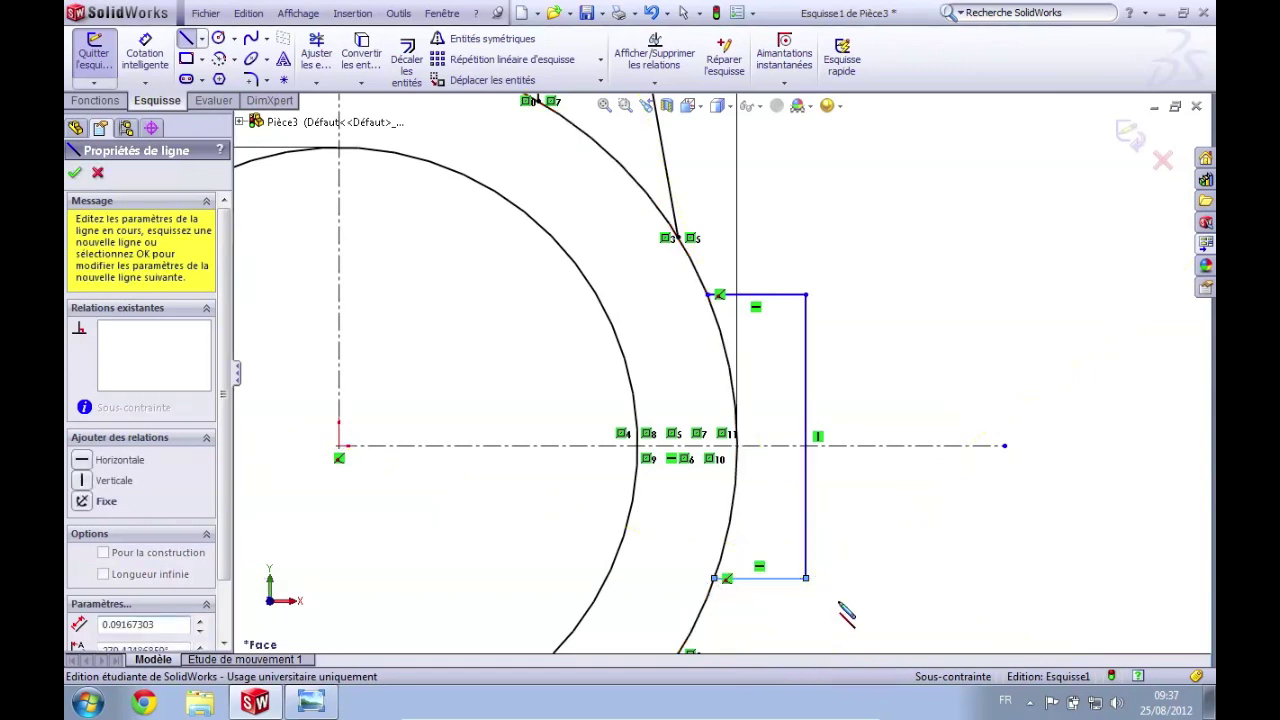
pyautogui.press('Escape')
pyautogui.press('Escape')
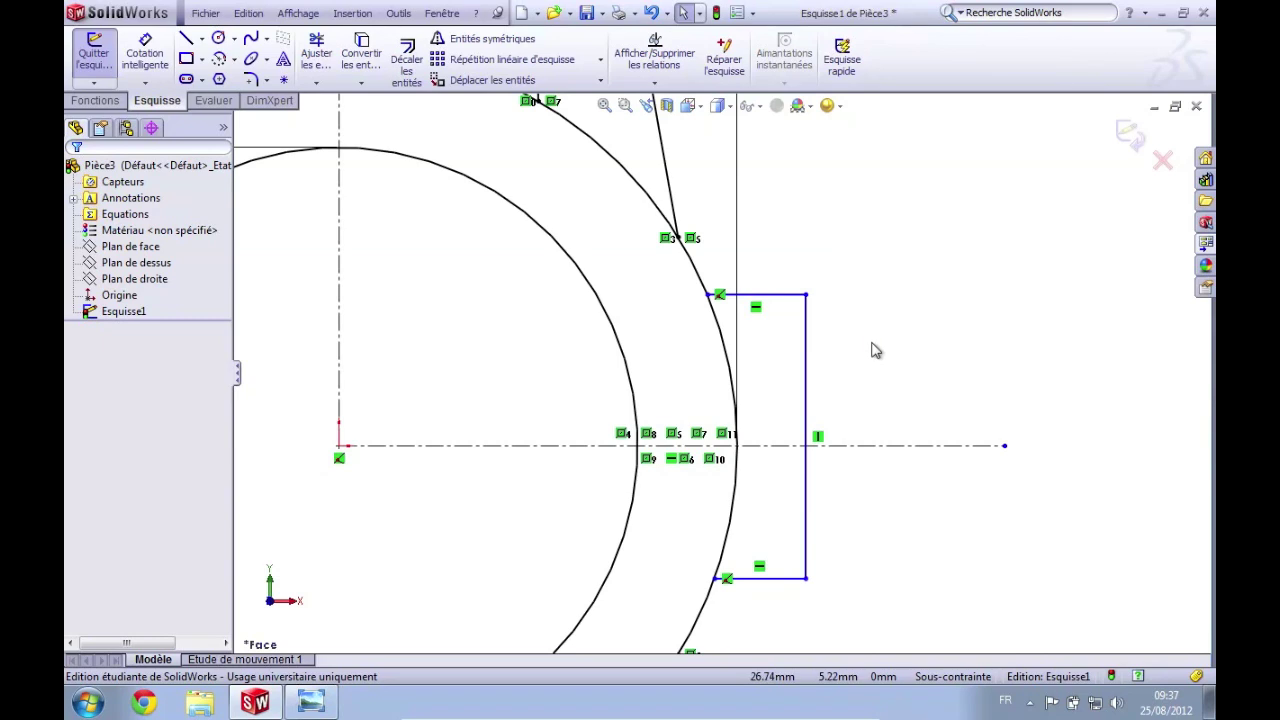
# - Compare the sketch against the reference drawing of the watch case
pyautogui.click(810, 354)
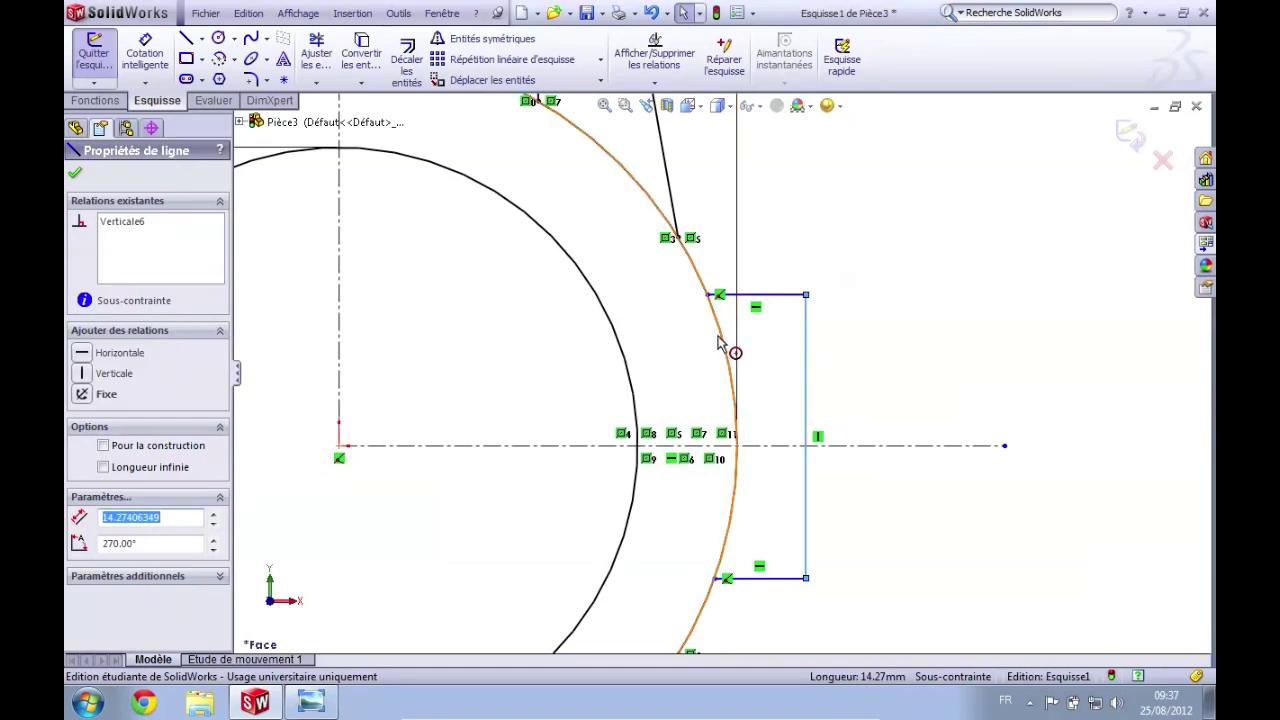
pyautogui.click(892, 331)
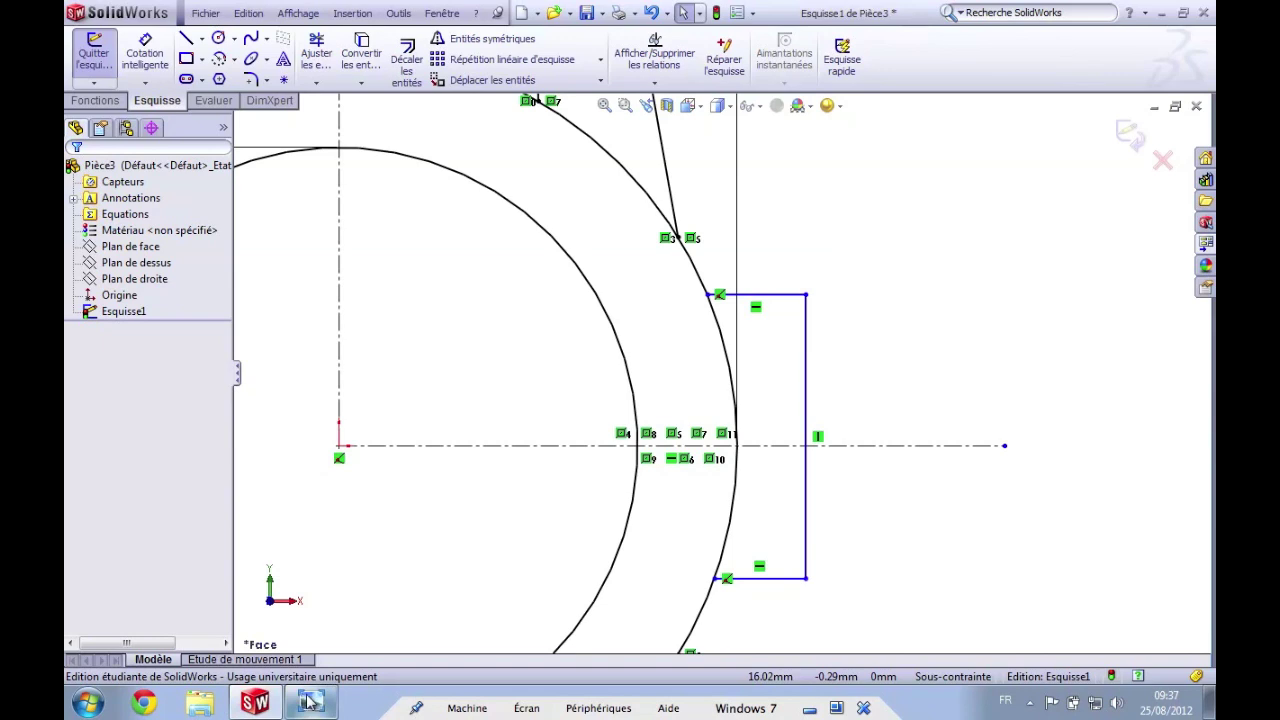
pyautogui.click(310, 702)
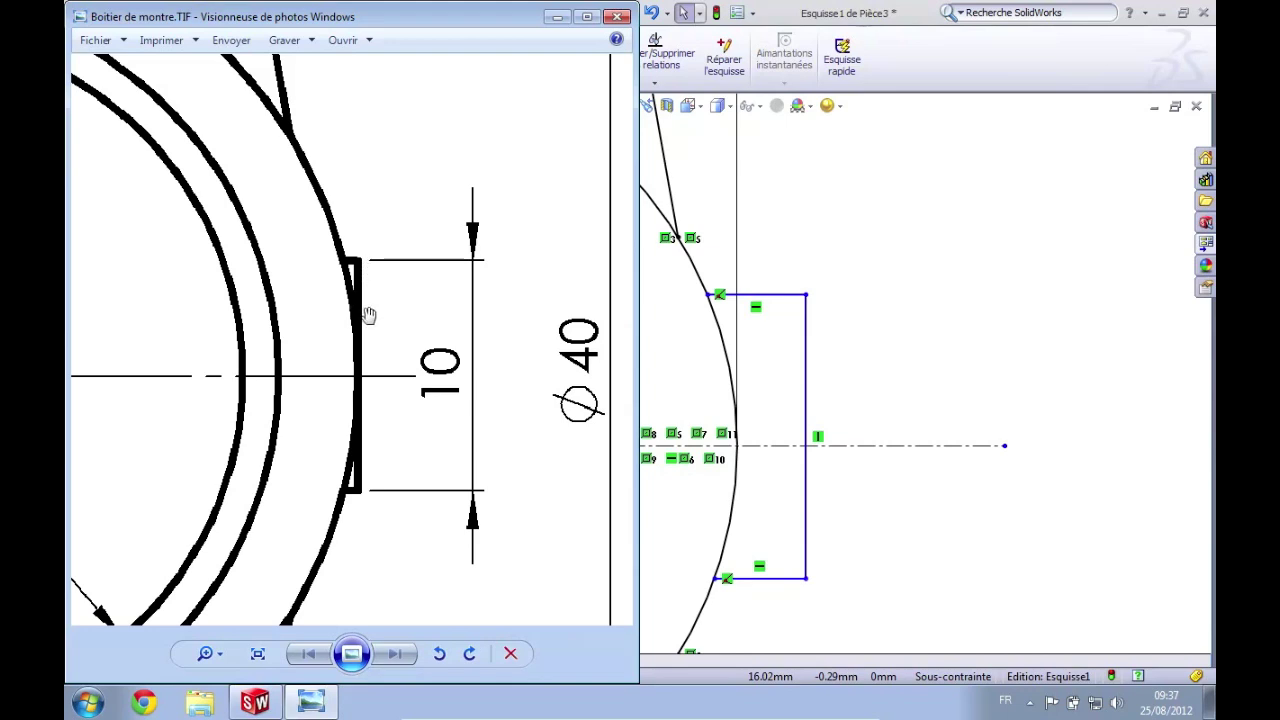
pyautogui.click(1036, 314)
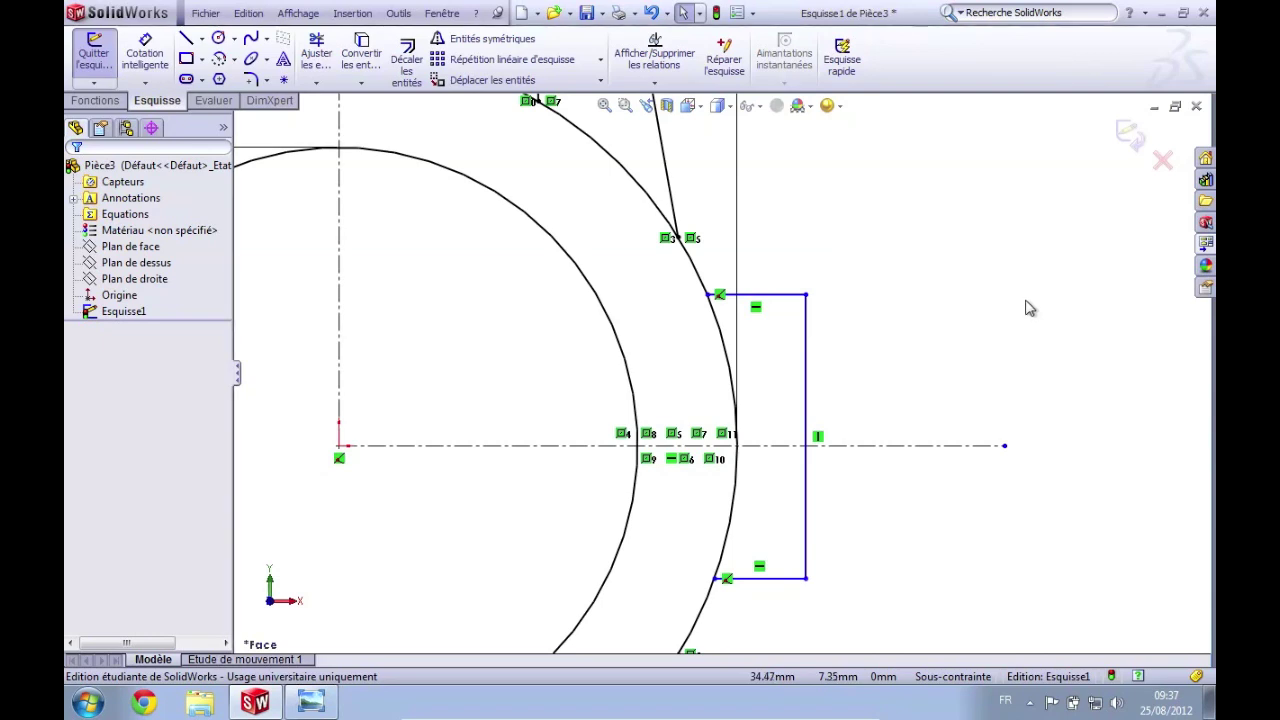
# - Add a Tangente relation between the crown block's vertical line and the outer arc
pyautogui.click(808, 350)
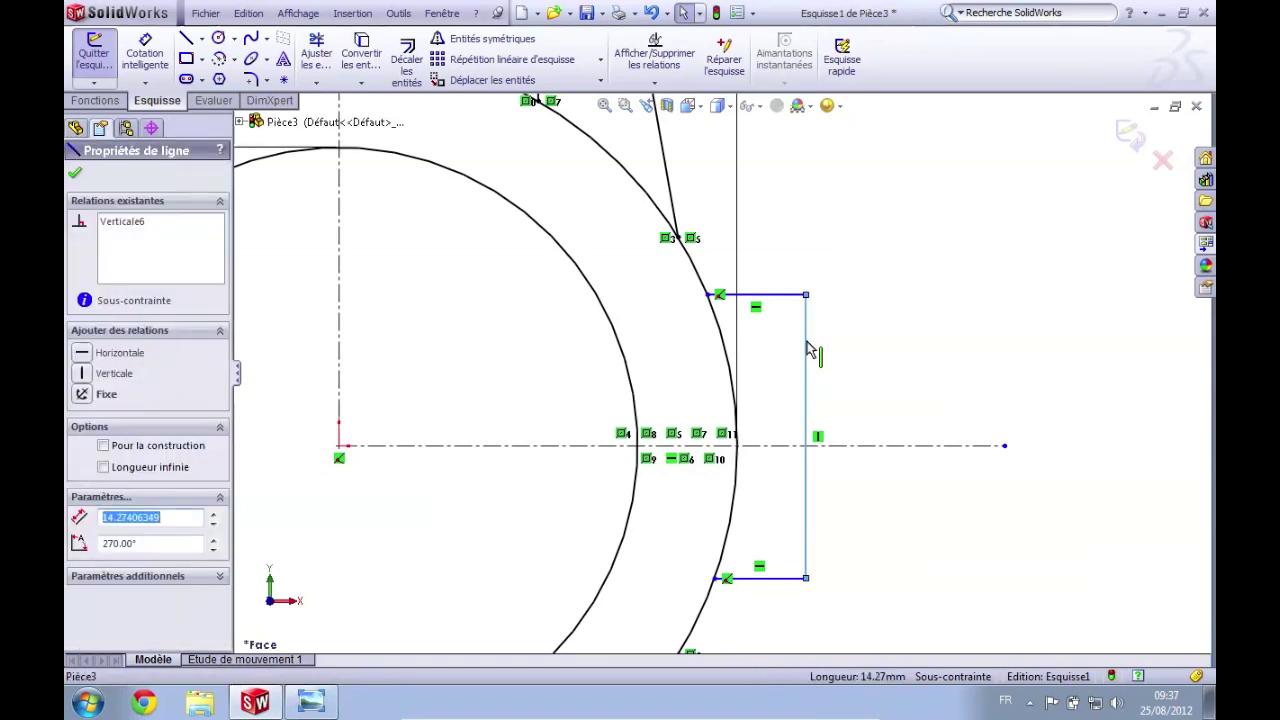
pyautogui.keyDown('ctrl'); pyautogui.click(726, 350); pyautogui.keyUp('ctrl')
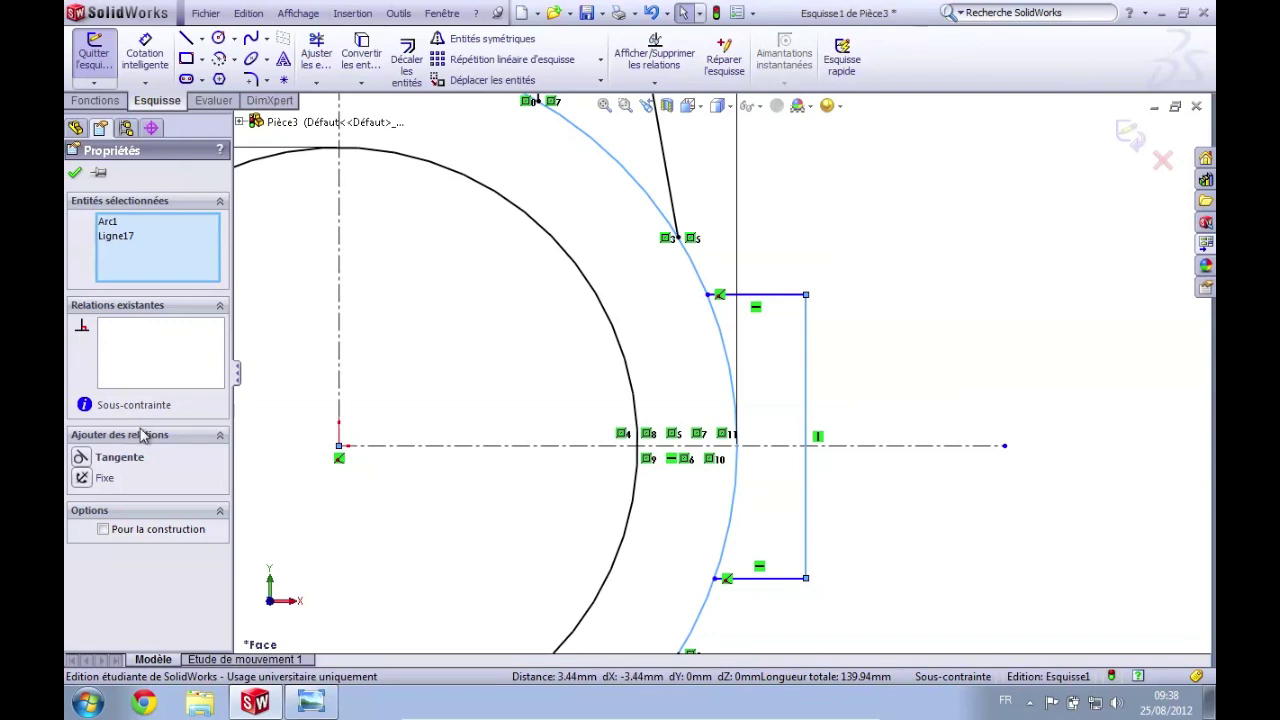
pyautogui.click(81, 460)
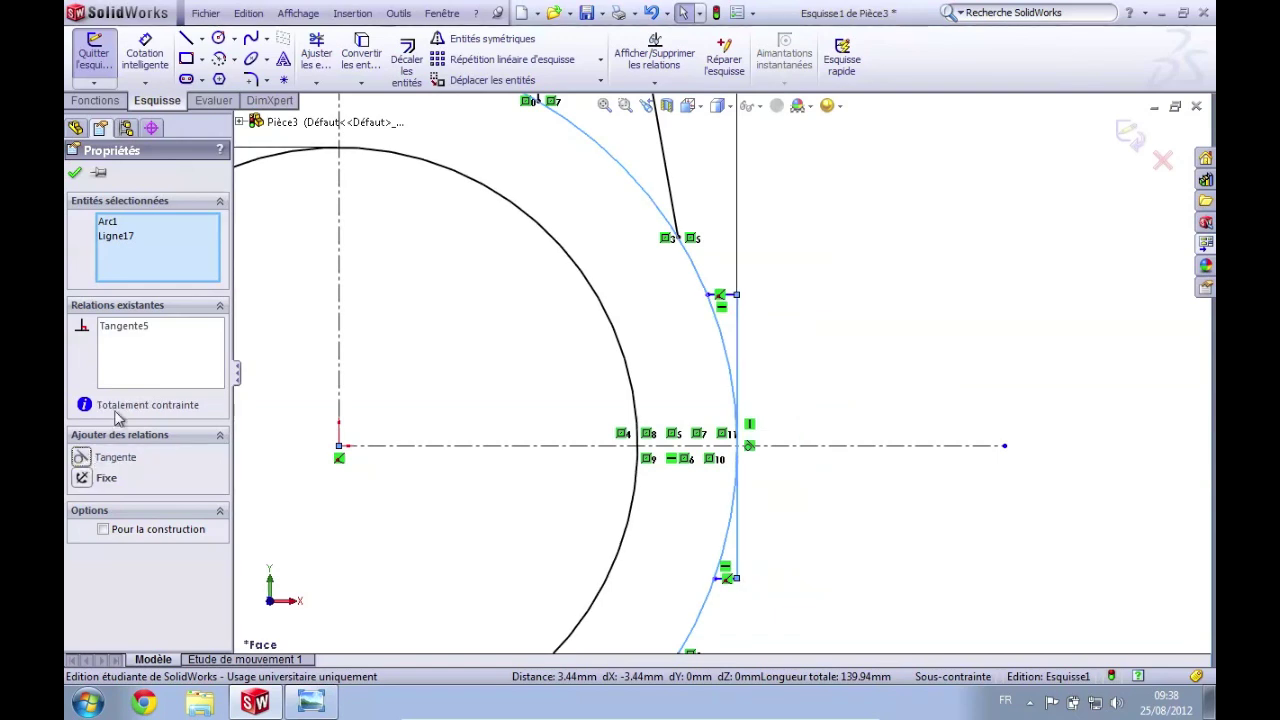
pyautogui.click(77, 175)
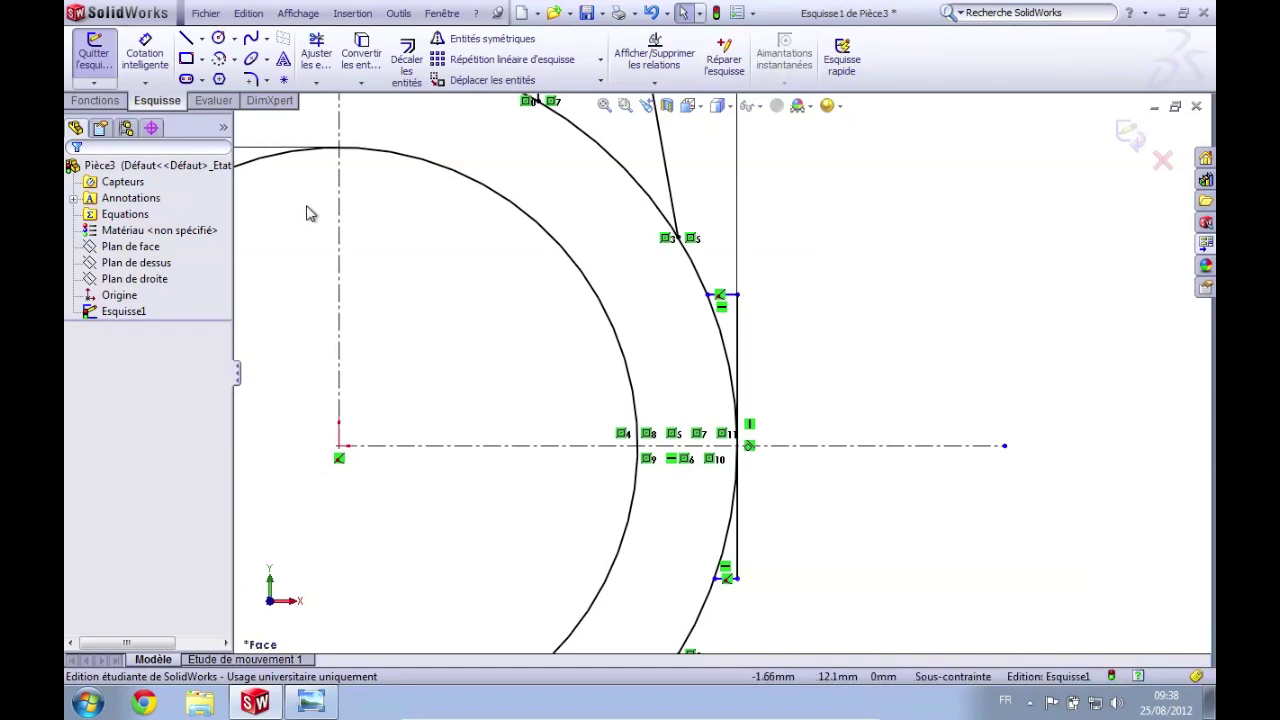
# - Dimension the crown block's vertical tangent line to 10 mm with Cotation intelligente
pyautogui.click(145, 55)
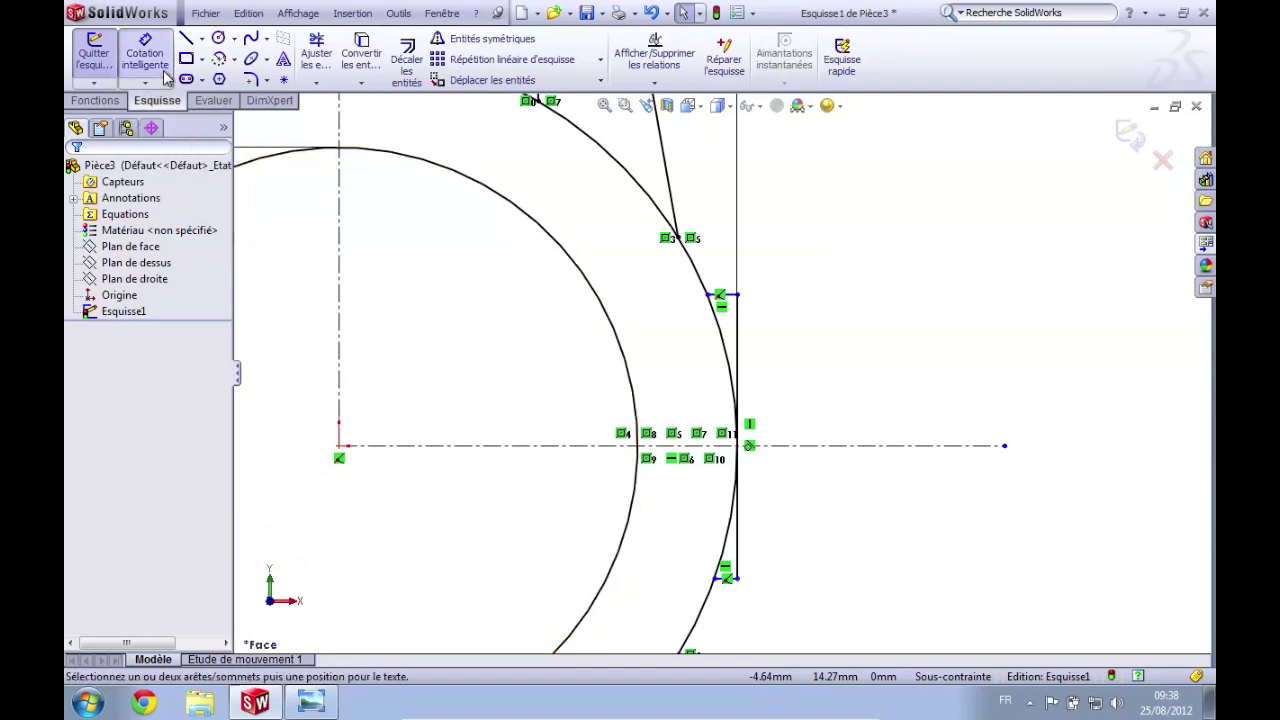
pyautogui.click(760, 343)
pyautogui.click(811, 354)
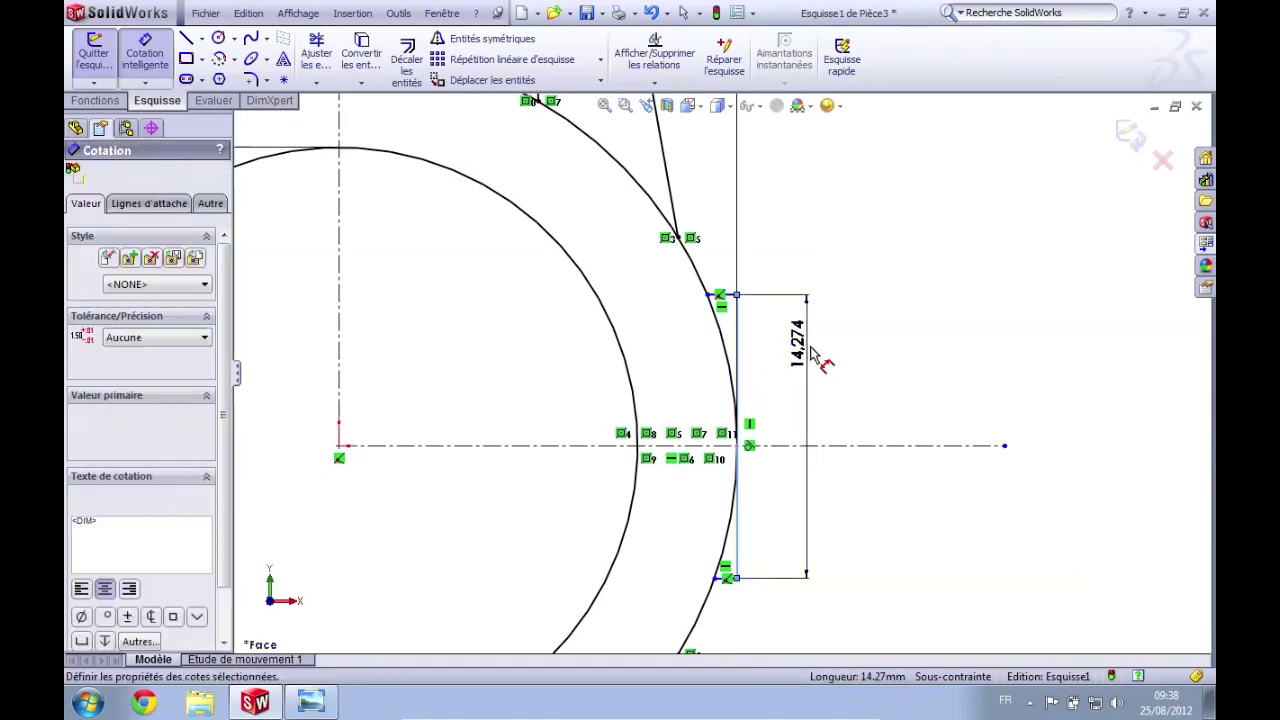
pyautogui.write('10')
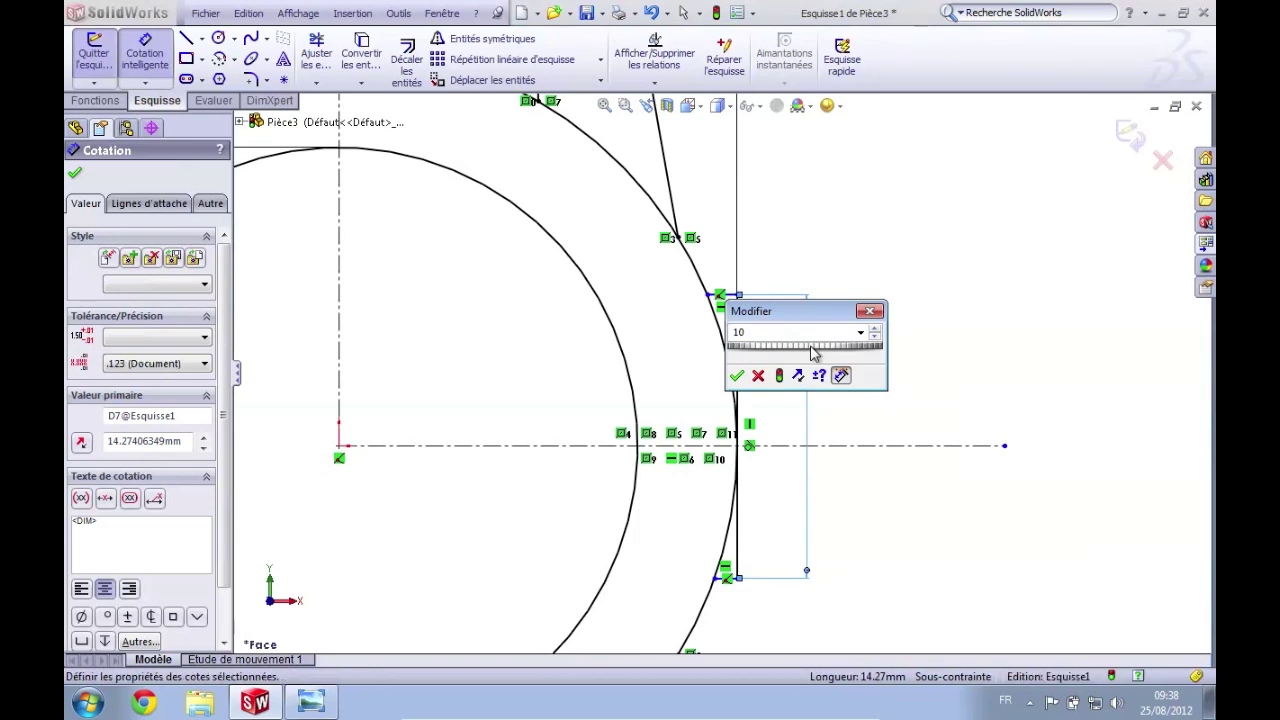
pyautogui.press('Return')
pyautogui.press('Escape')
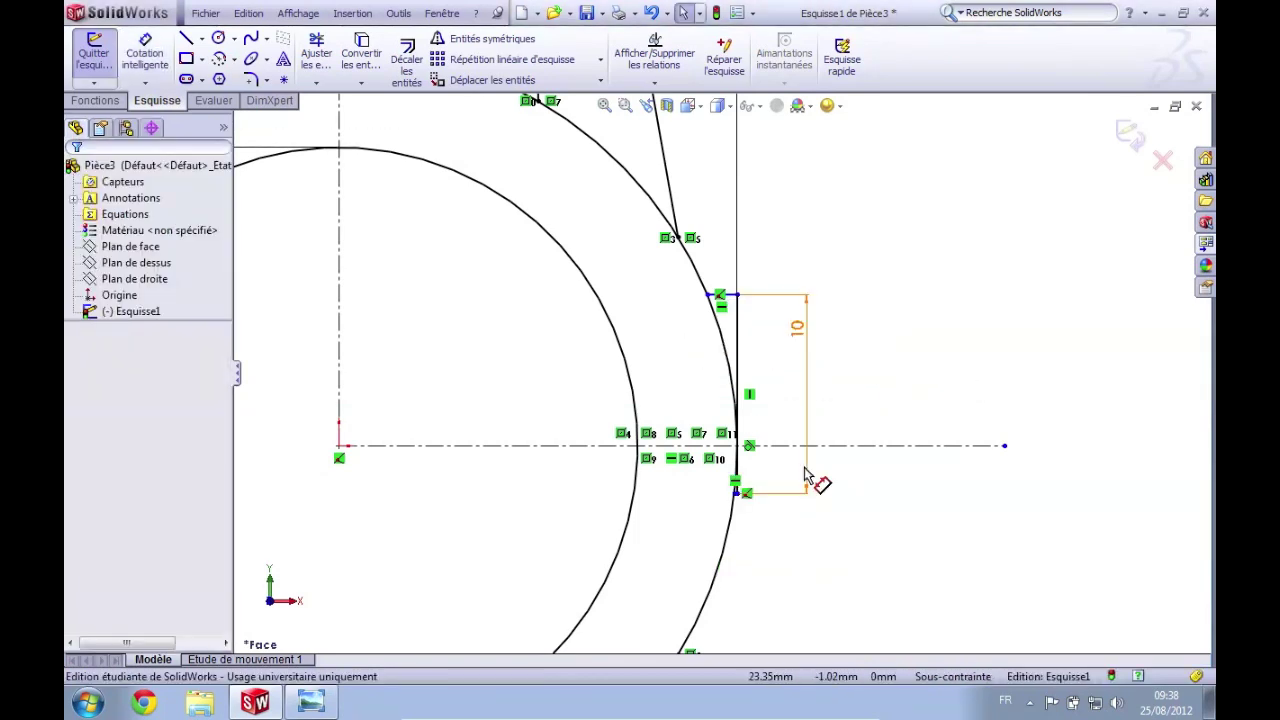
pyautogui.scroll(-3, 808, 478)
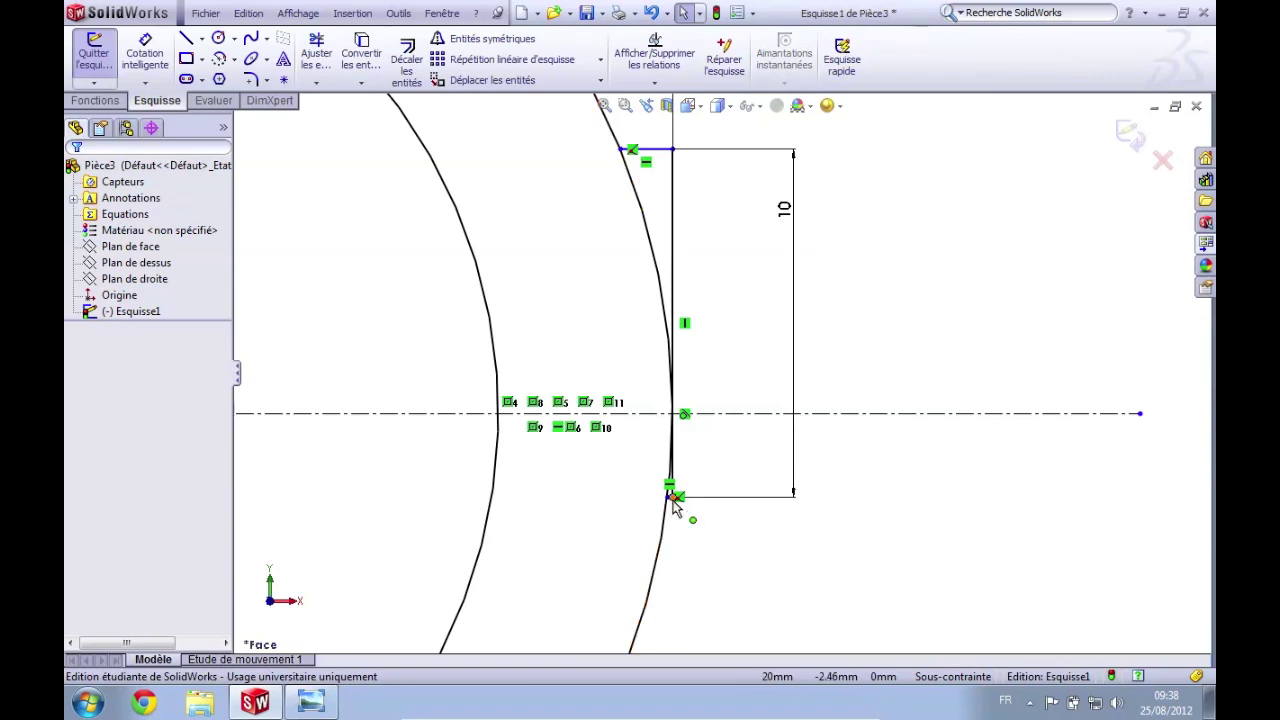
# - Drag the 10 mm vertical line so it sits centred on the horizontal axis
pyautogui.moveTo(675, 500); pyautogui.dragTo(694, 647)
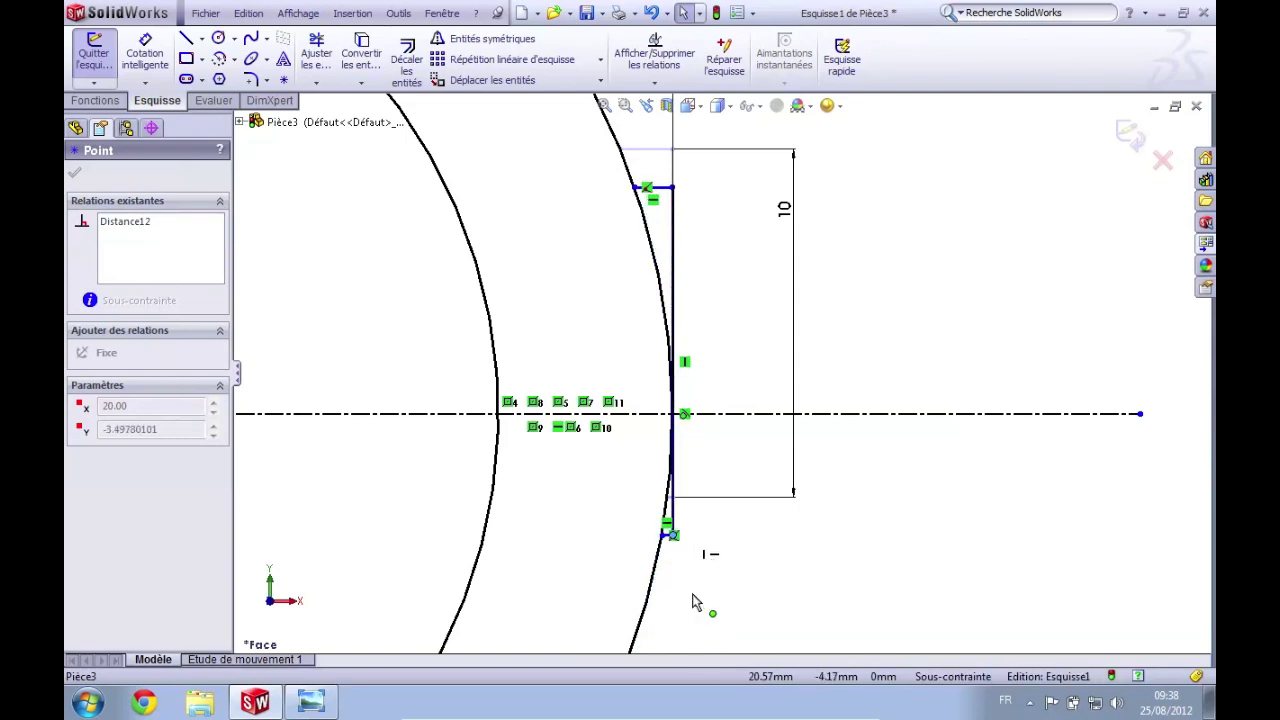
pyautogui.moveTo(697, 647); pyautogui.dragTo(694, 600)
pyautogui.click(1046, 557)
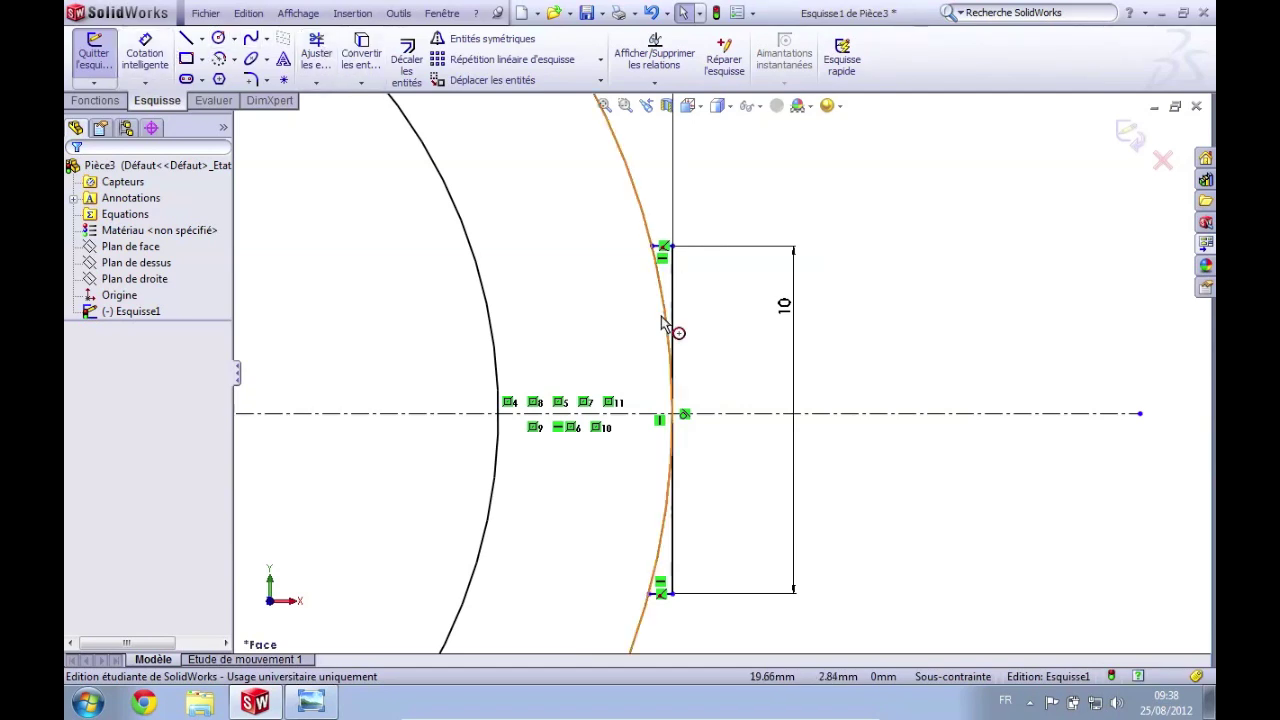
pyautogui.scroll(-2, 681, 240)
pyautogui.scroll(-1, 676, 262)
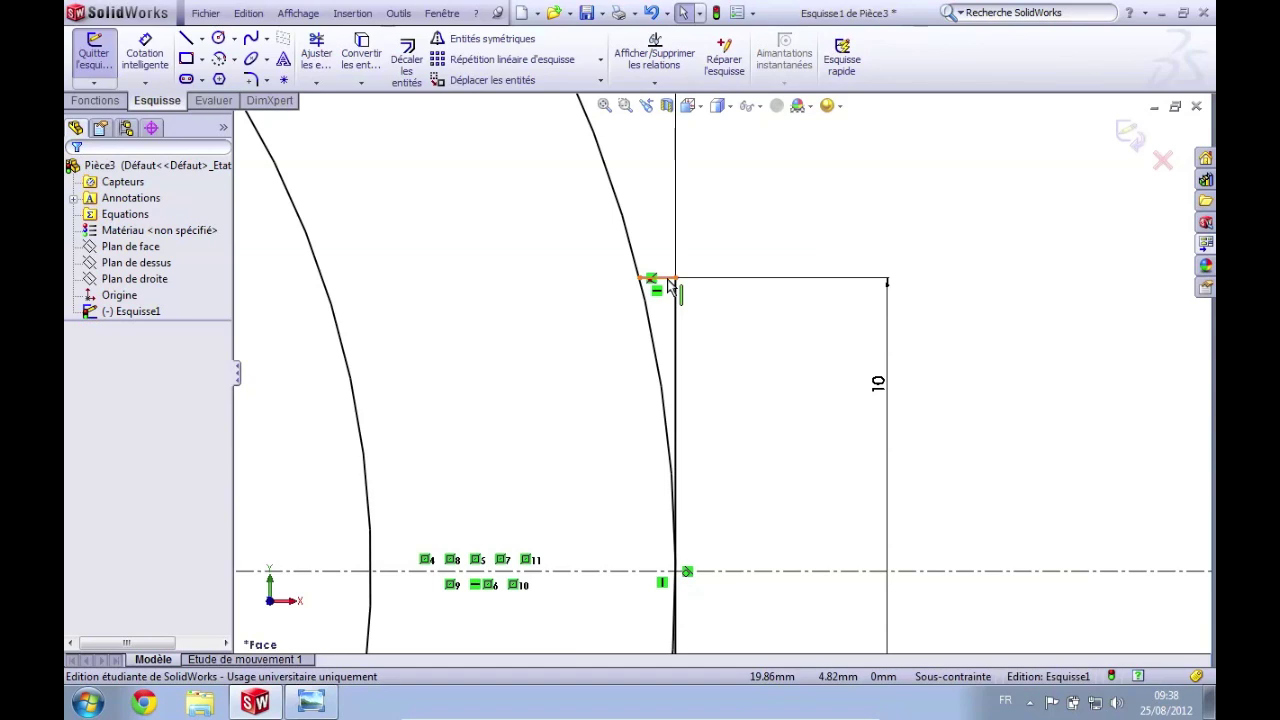
# - Join the outer arc's end to the block's top corner, leaving a 0.59 mm top edge
pyautogui.click(660, 279)
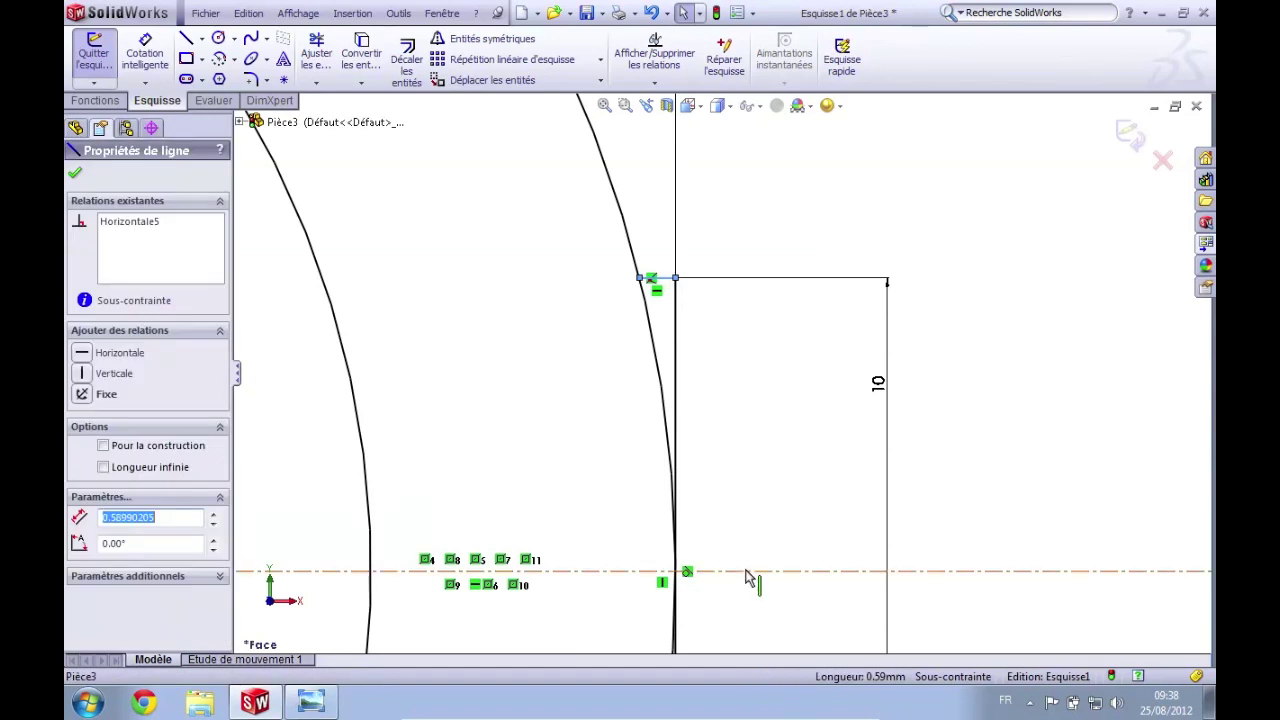
pyautogui.click(757, 463)
pyautogui.scroll(3, 760, 463)
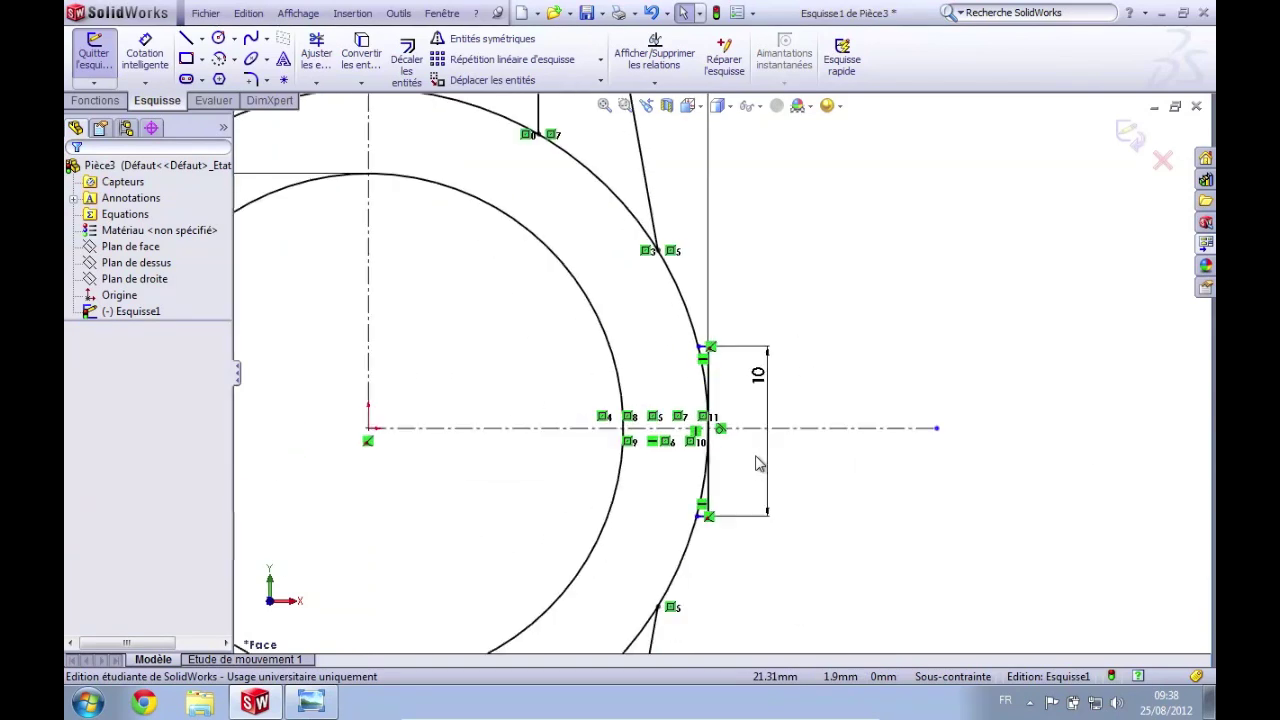
pyautogui.scroll(-1, 750, 446)
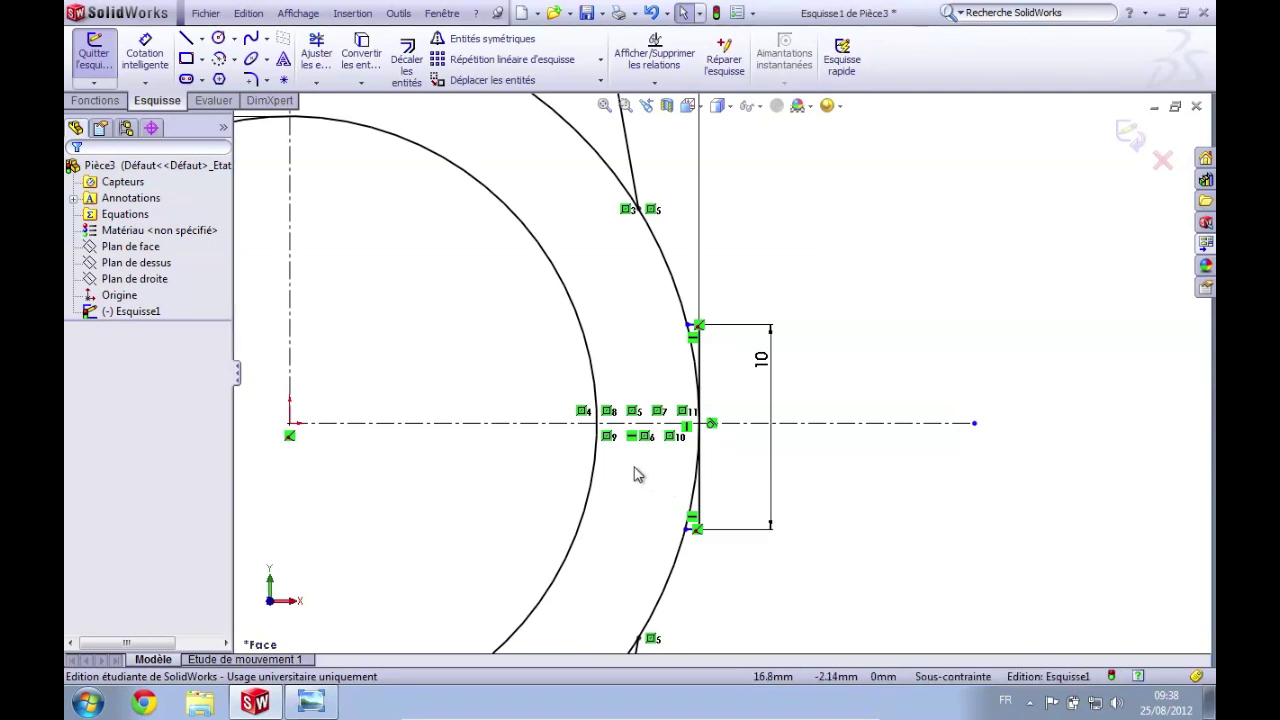
pyautogui.scroll(-1, 640, 475)
pyautogui.scroll(-1, 641, 474)
pyautogui.scroll(-1, 644, 475)
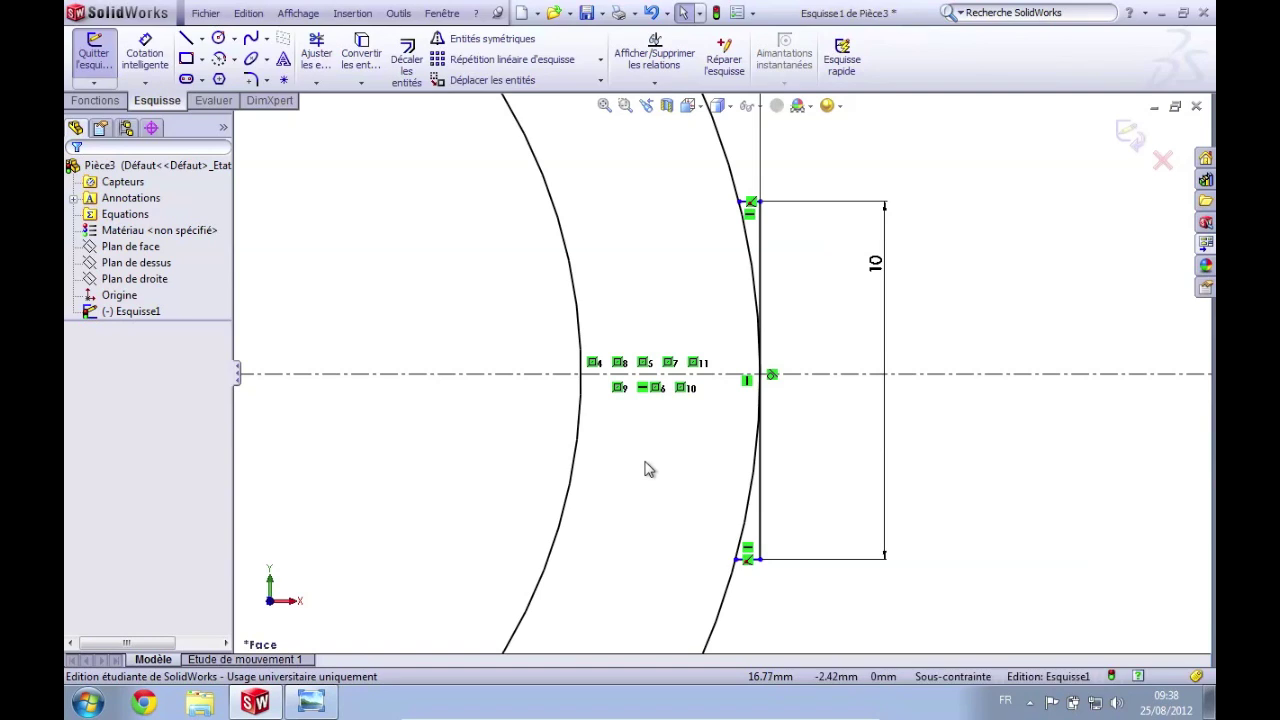
pyautogui.scroll(-2, 808, 303)
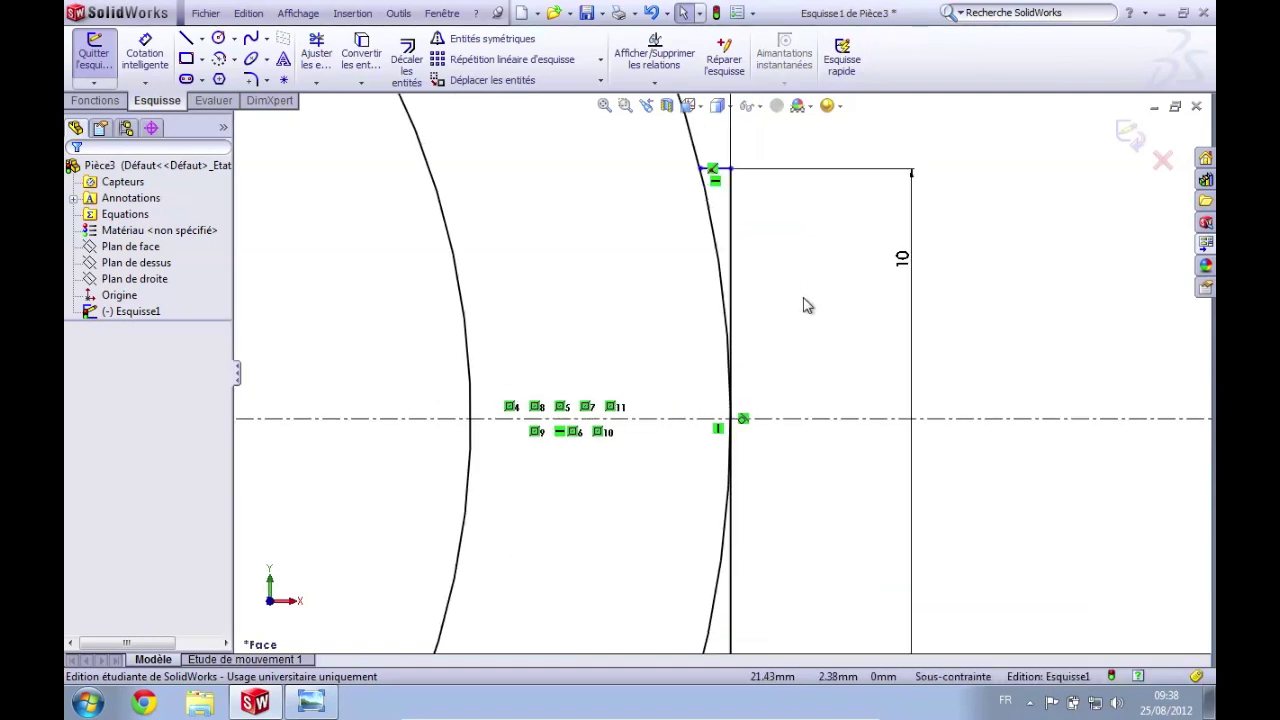
pyautogui.scroll(1, 808, 308)
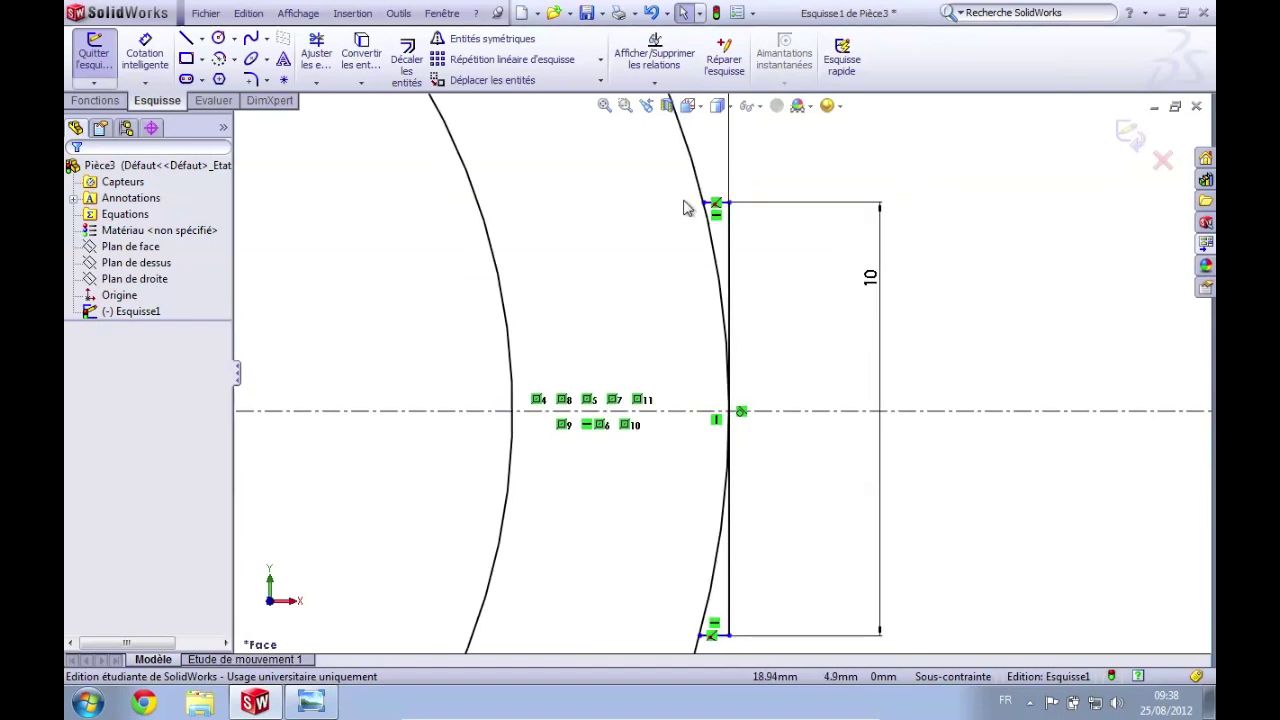
pyautogui.moveTo(715, 207); pyautogui.dragTo(729, 207)
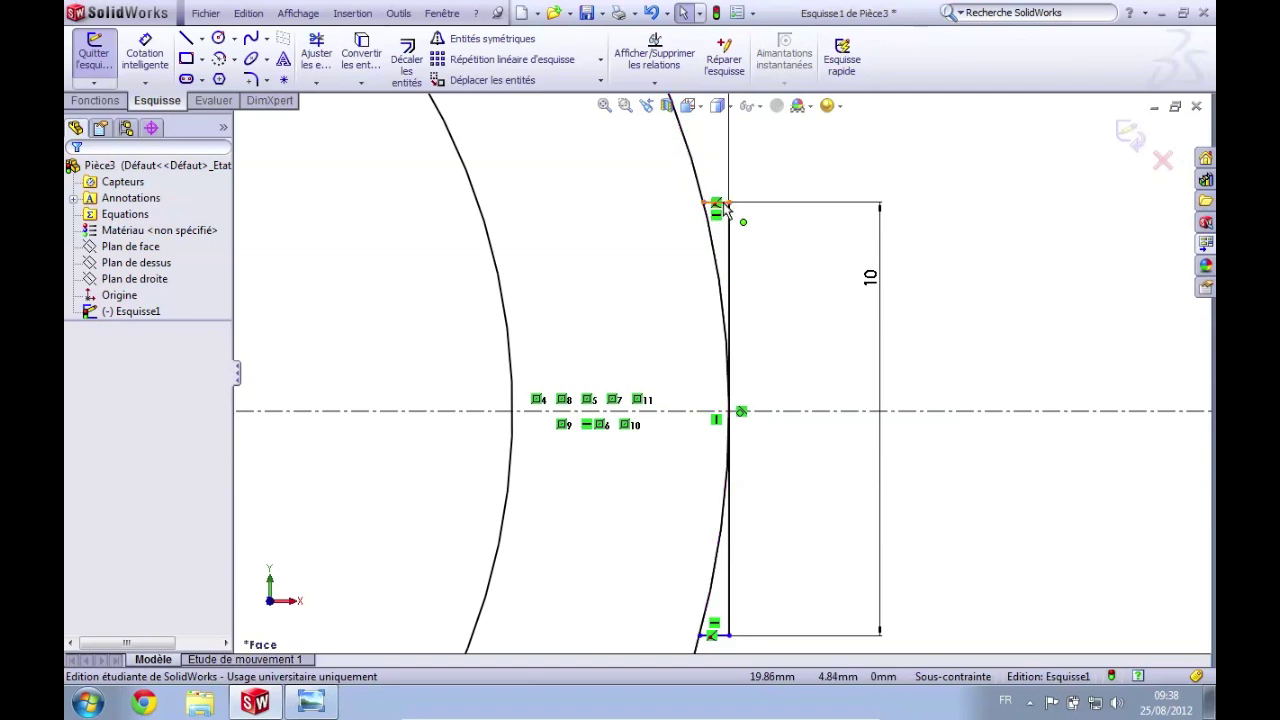
pyautogui.click(725, 204)
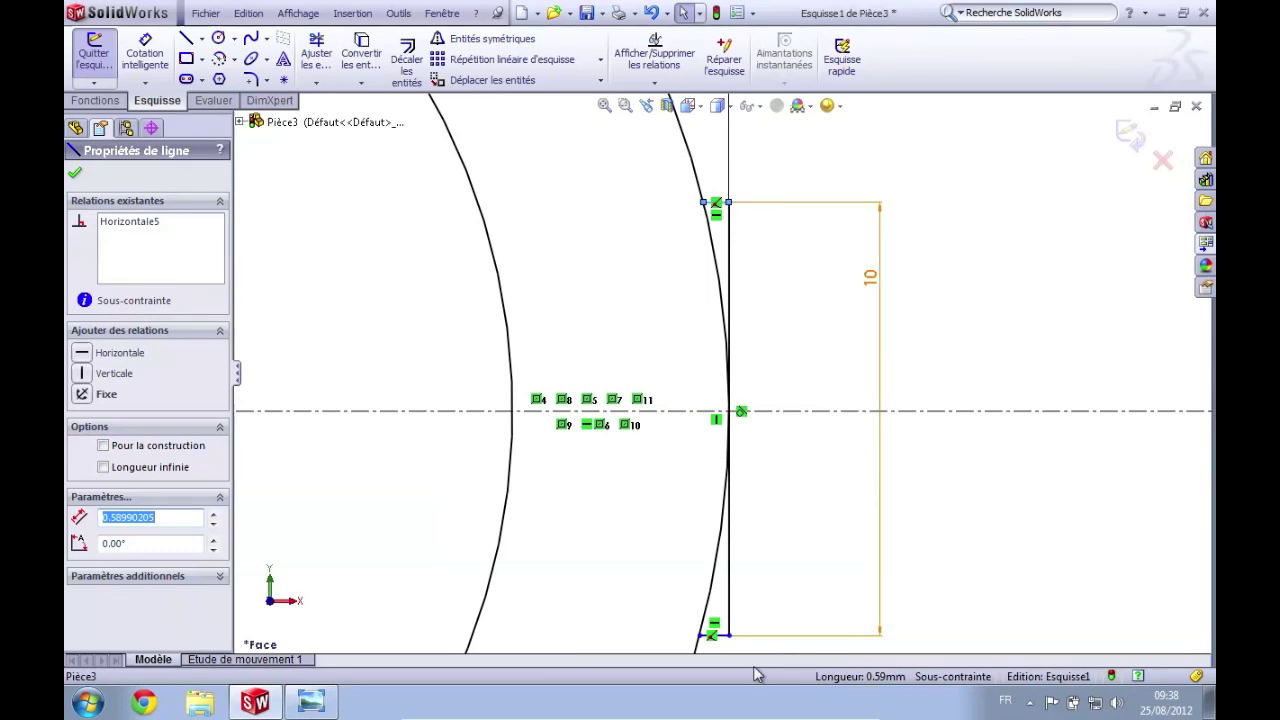
# - Add a Symétrique relation between the two short notch lines about the horizontal centreline
pyautogui.click(724, 637)
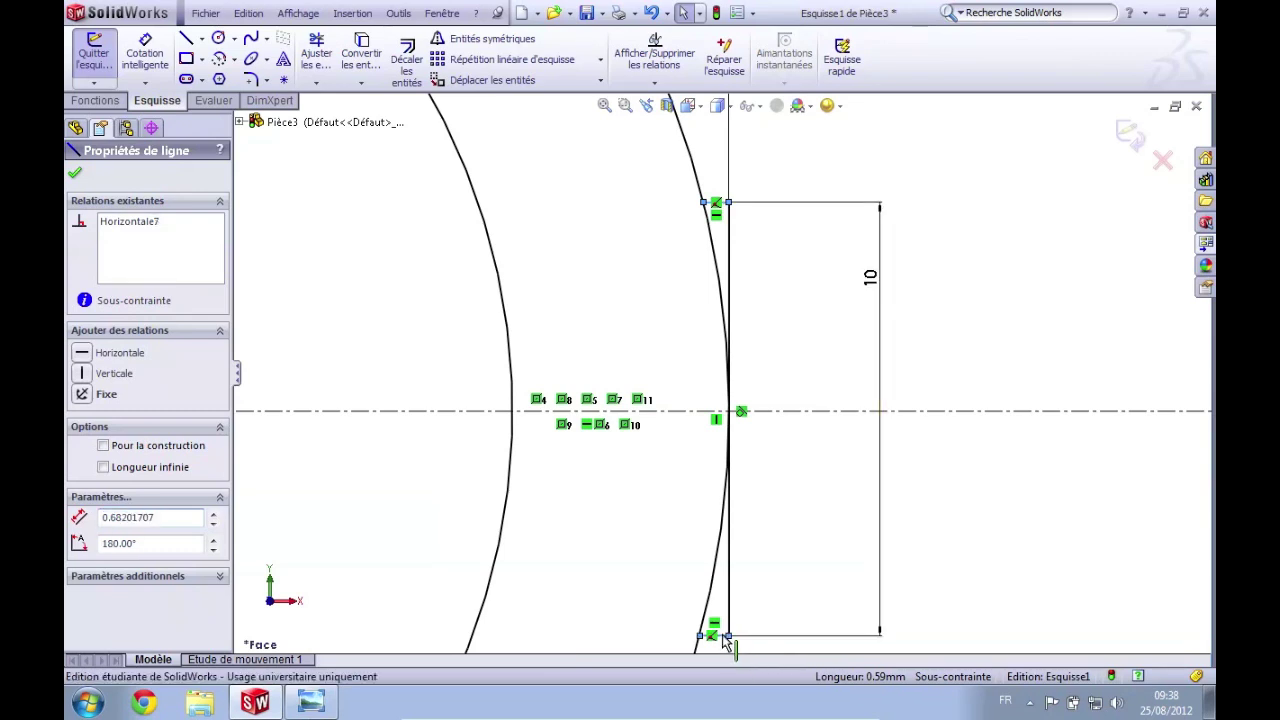
pyautogui.keyDown('ctrl'); pyautogui.click(724, 637); pyautogui.keyUp('ctrl')
pyautogui.keyDown('ctrl'); pyautogui.click(815, 411); pyautogui.keyUp('ctrl')
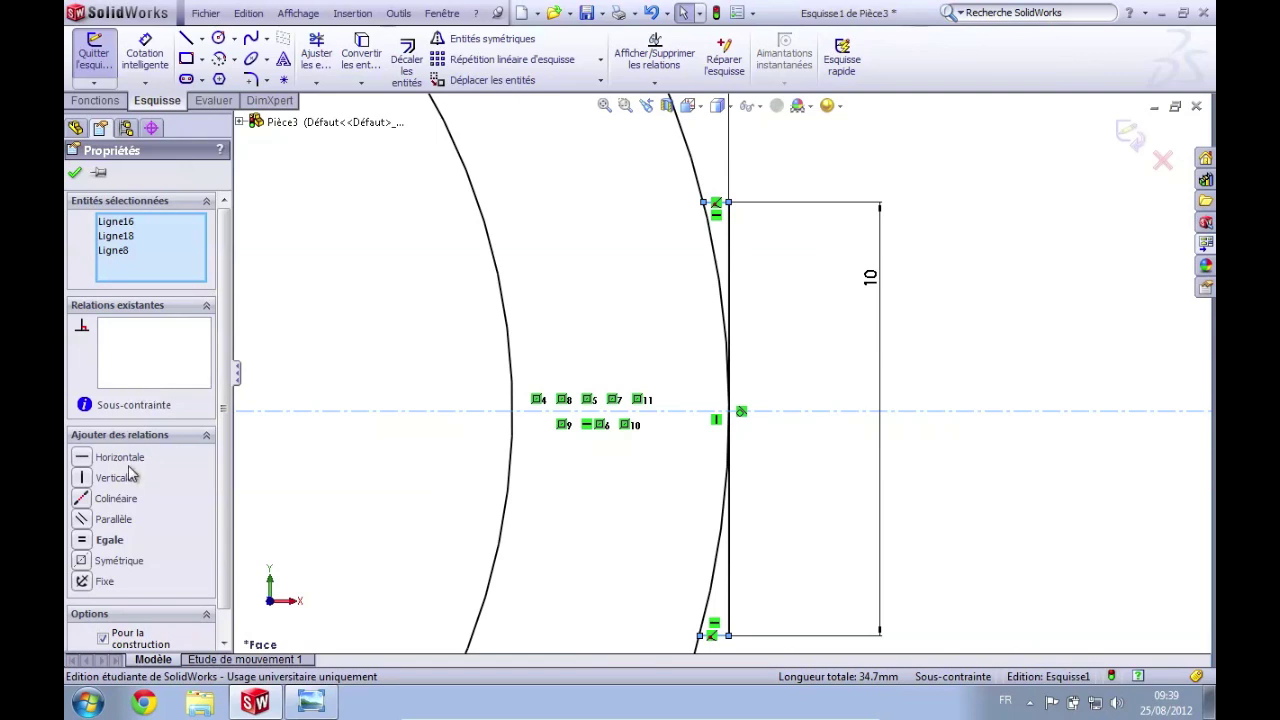
pyautogui.click(82, 561)
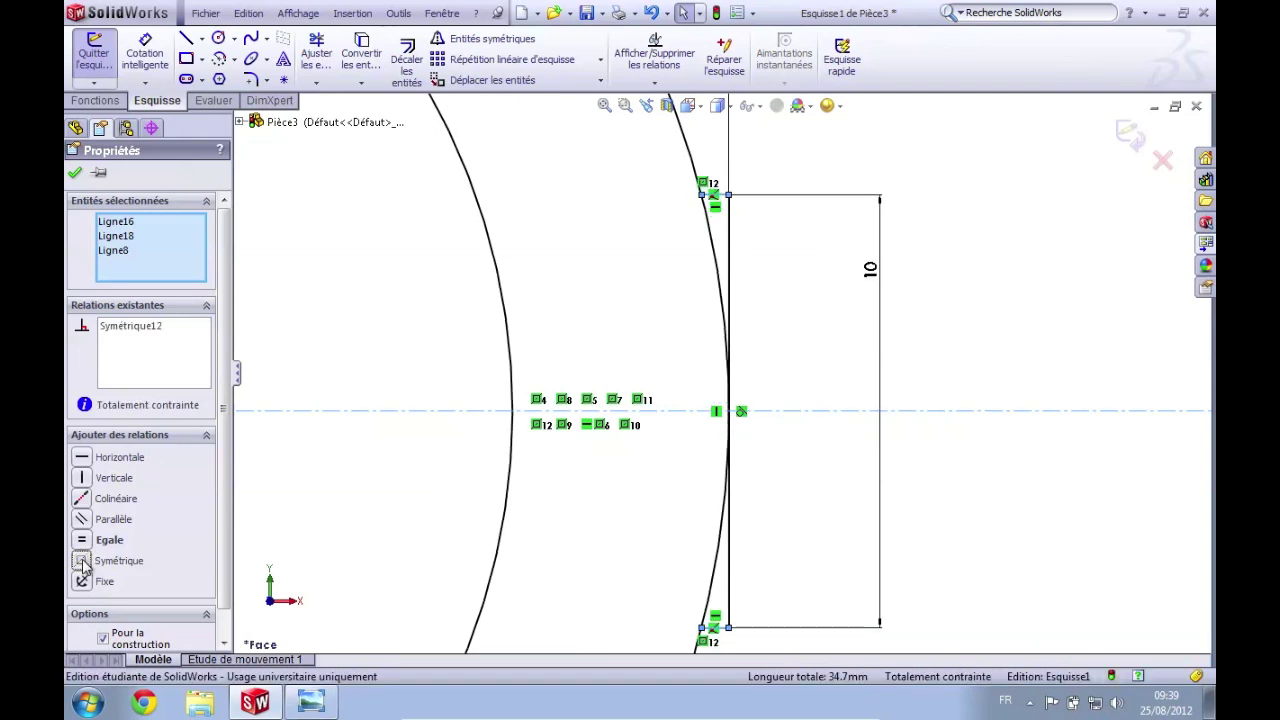
pyautogui.click(74, 173)
pyautogui.scroll(2, 957, 446)
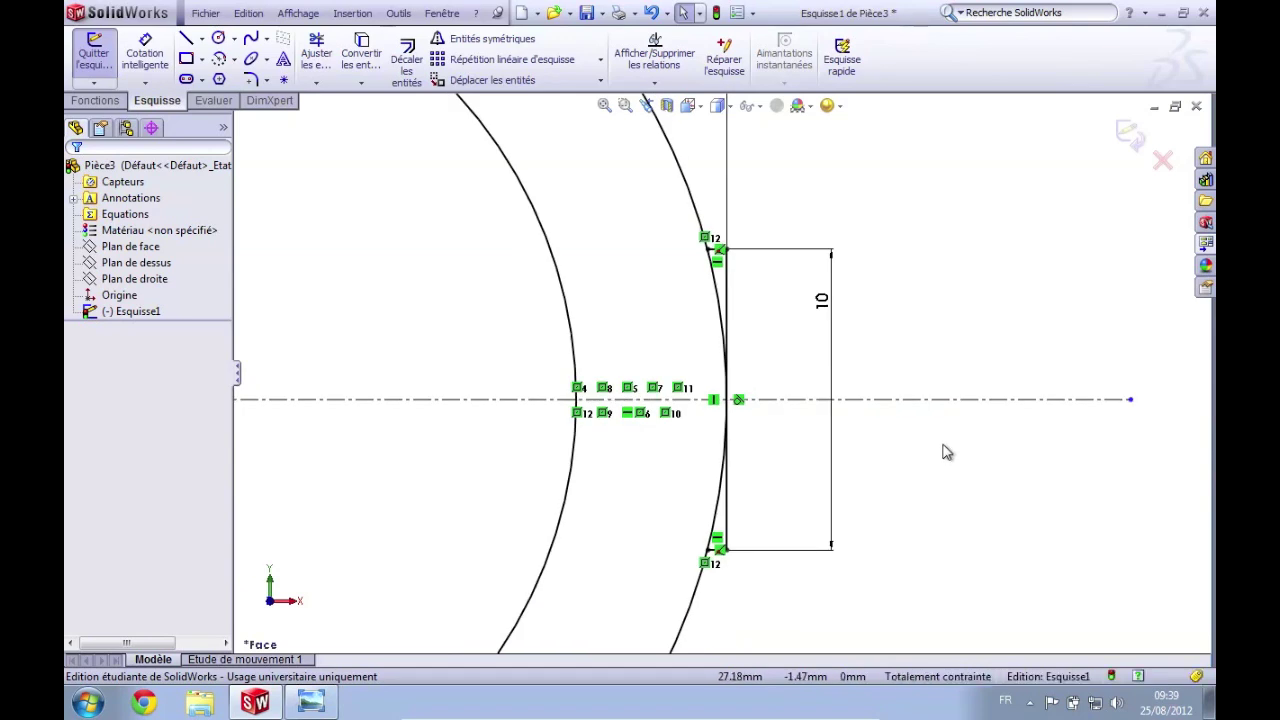
pyautogui.scroll(2, 946, 450)
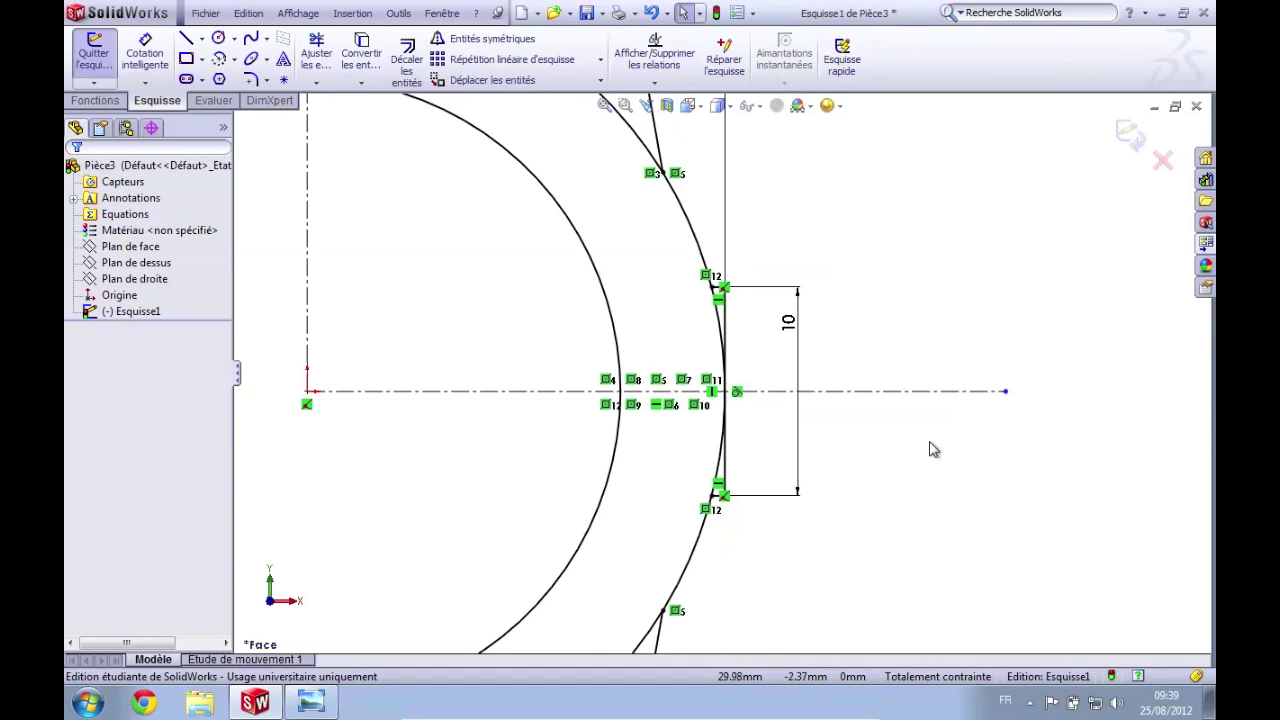
pyautogui.scroll(-1, 737, 426)
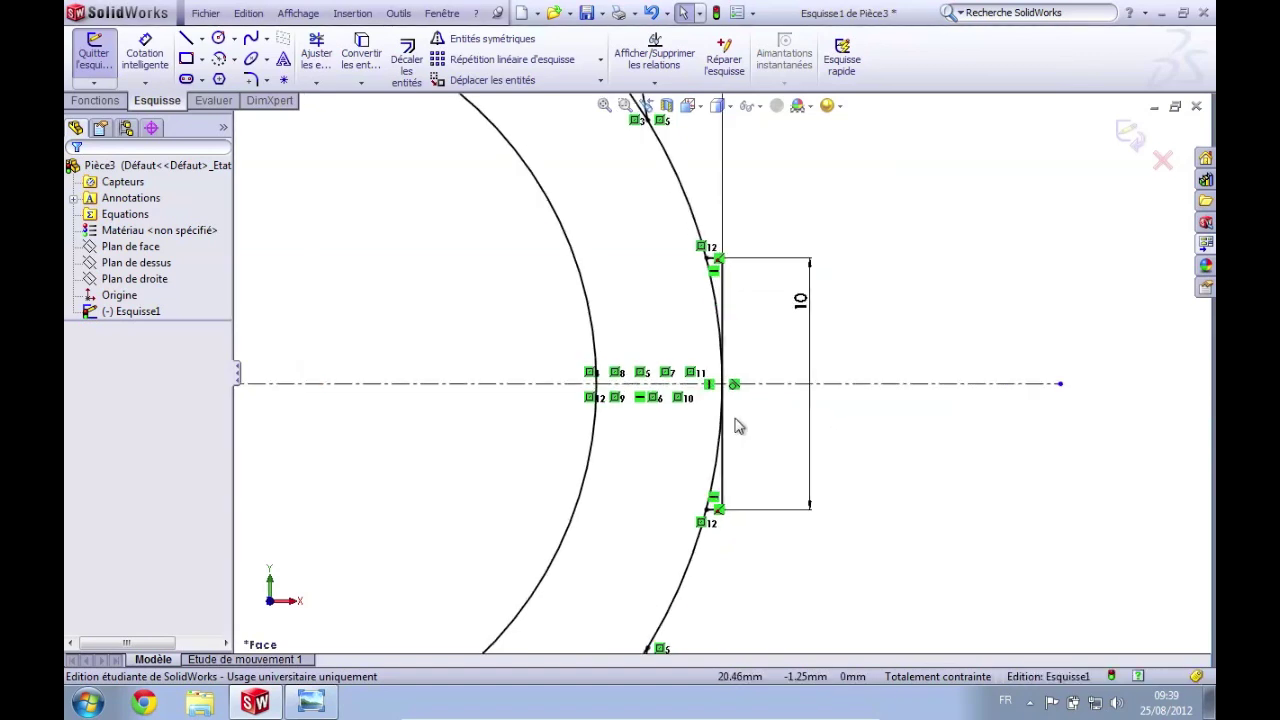
pyautogui.scroll(1, 737, 426)
pyautogui.scroll(1, 735, 426)
pyautogui.scroll(1, 709, 432)
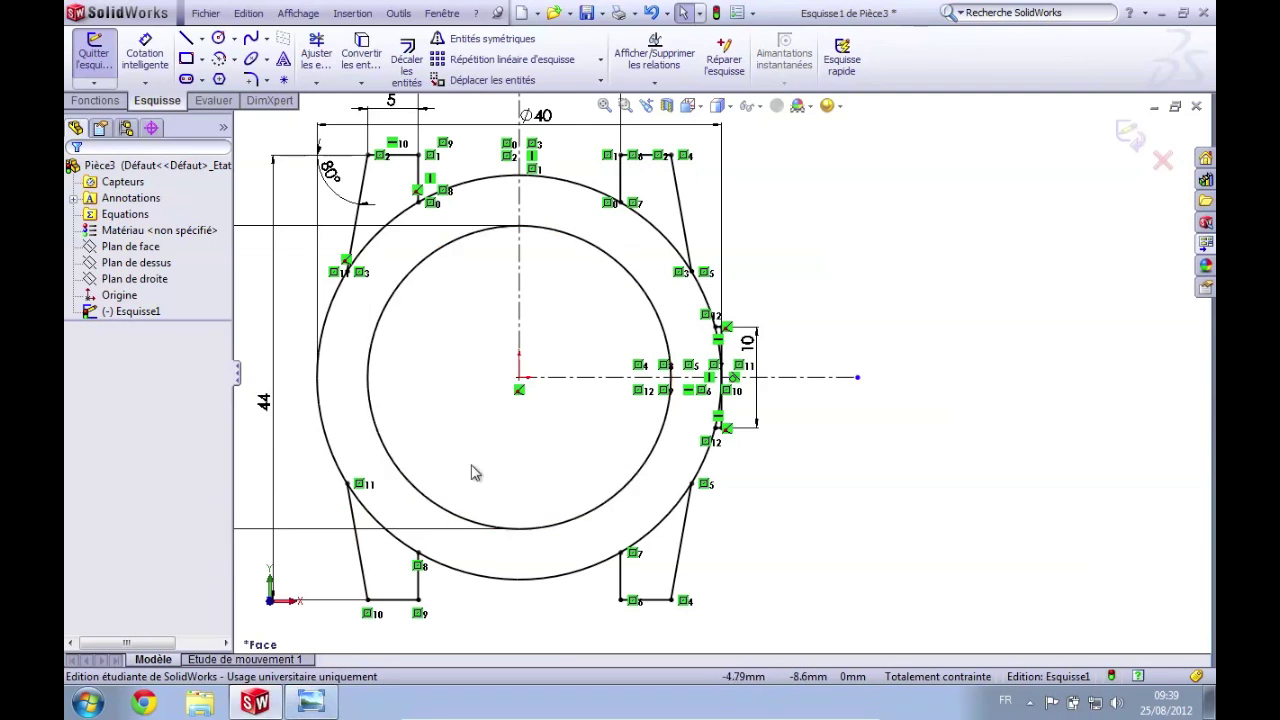
pyautogui.press('z')
pyautogui.scroll(-2, 604, 378)
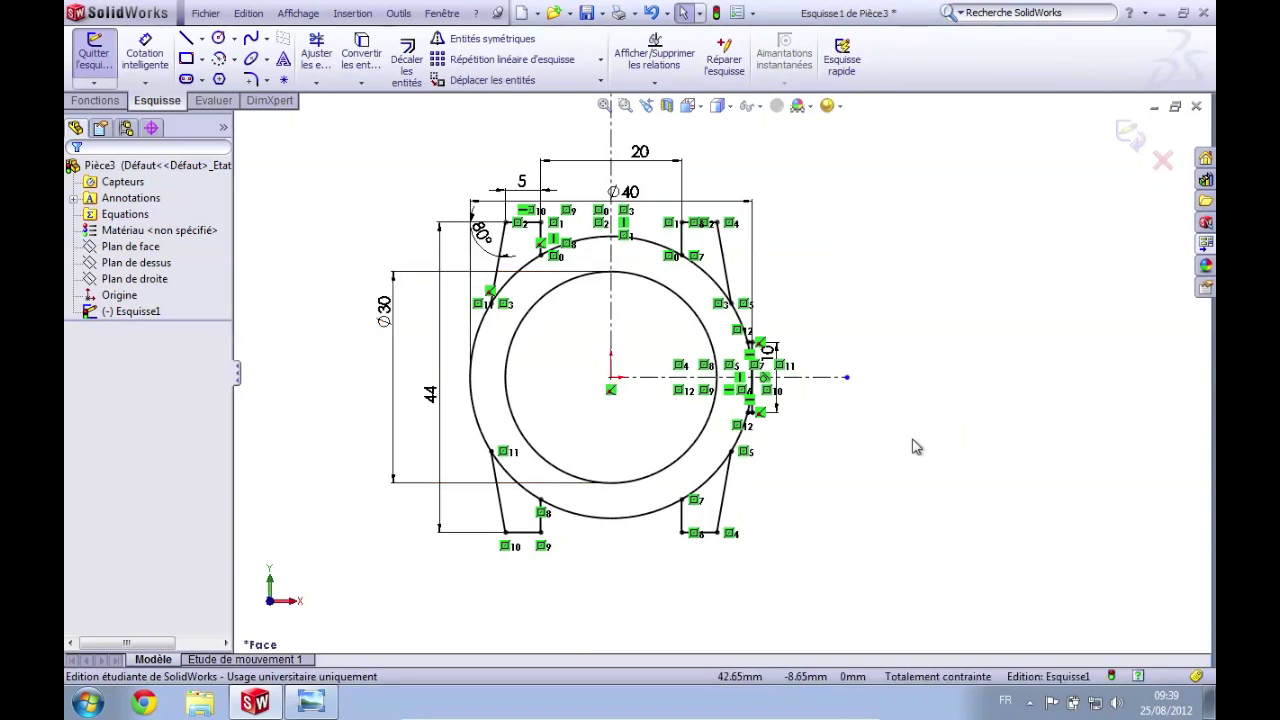
pyautogui.click(311, 702)
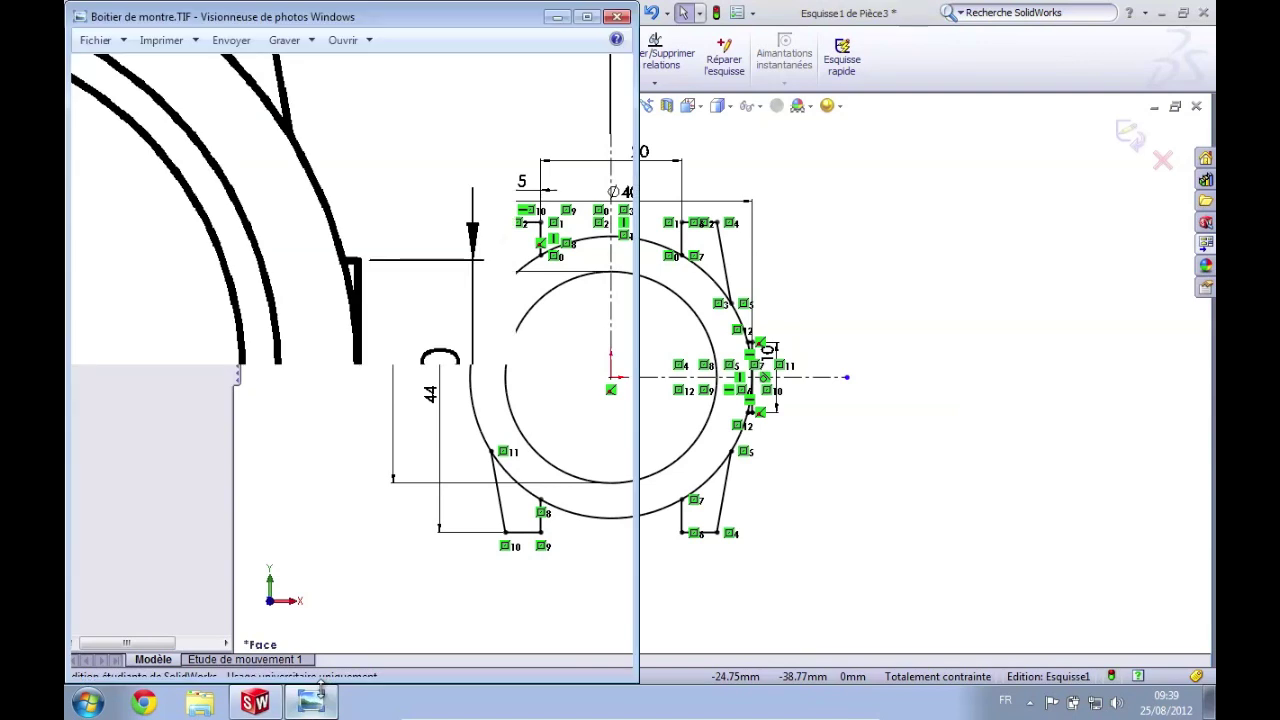
pyautogui.scroll(2, 347, 357)
pyautogui.scroll(2, 347, 357)
pyautogui.scroll(-2, 347, 357)
pyautogui.scroll(-2, 344, 357)
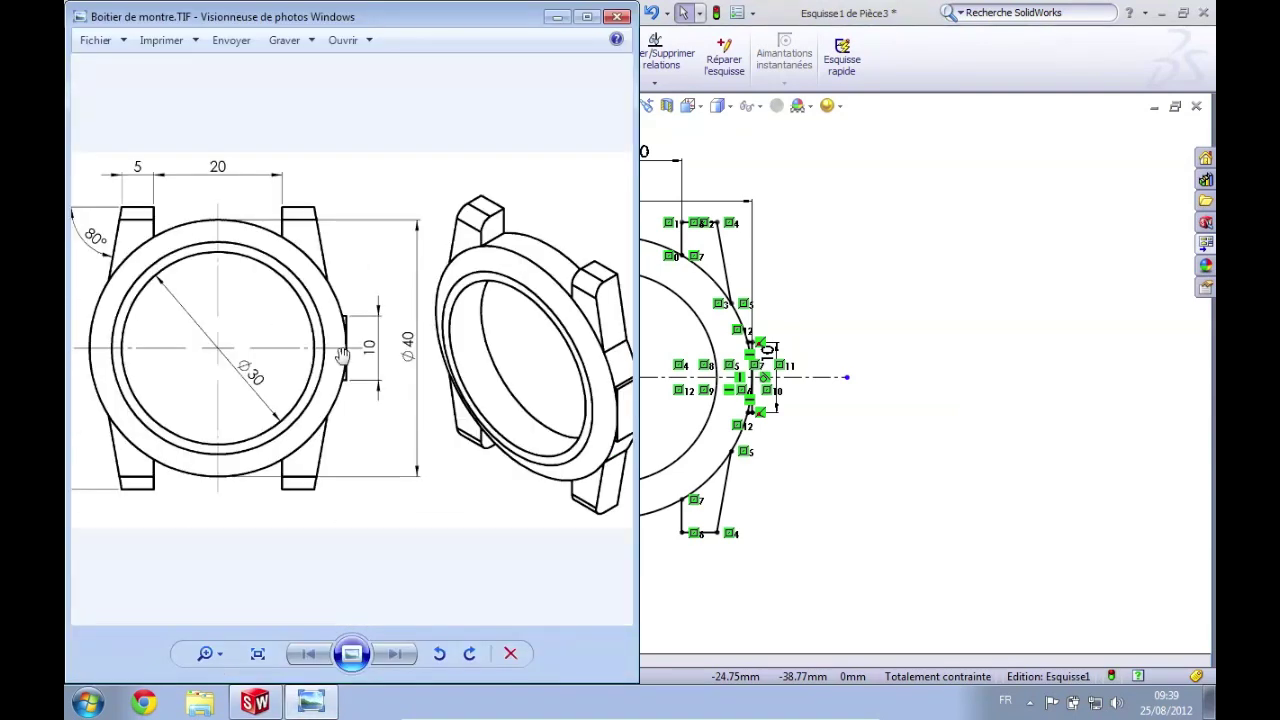
pyautogui.scroll(-1, 178, 278)
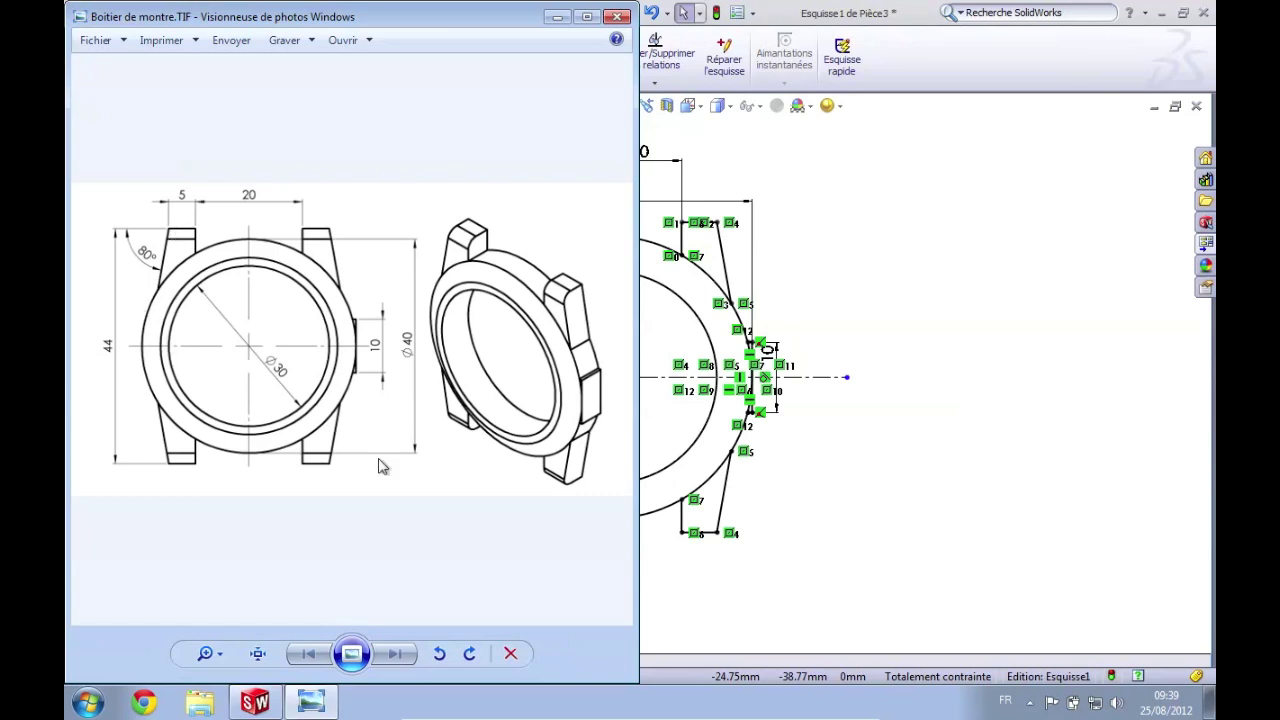
pyautogui.click(875, 414)
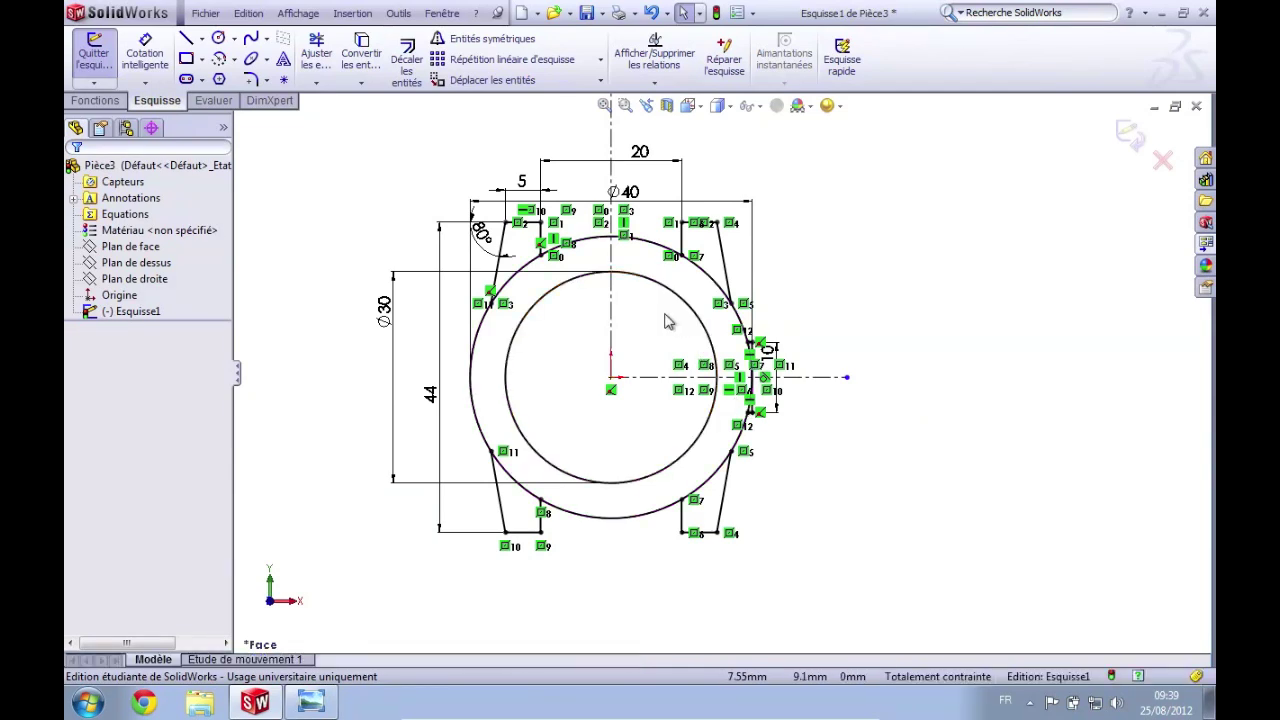
pyautogui.click(95, 101)
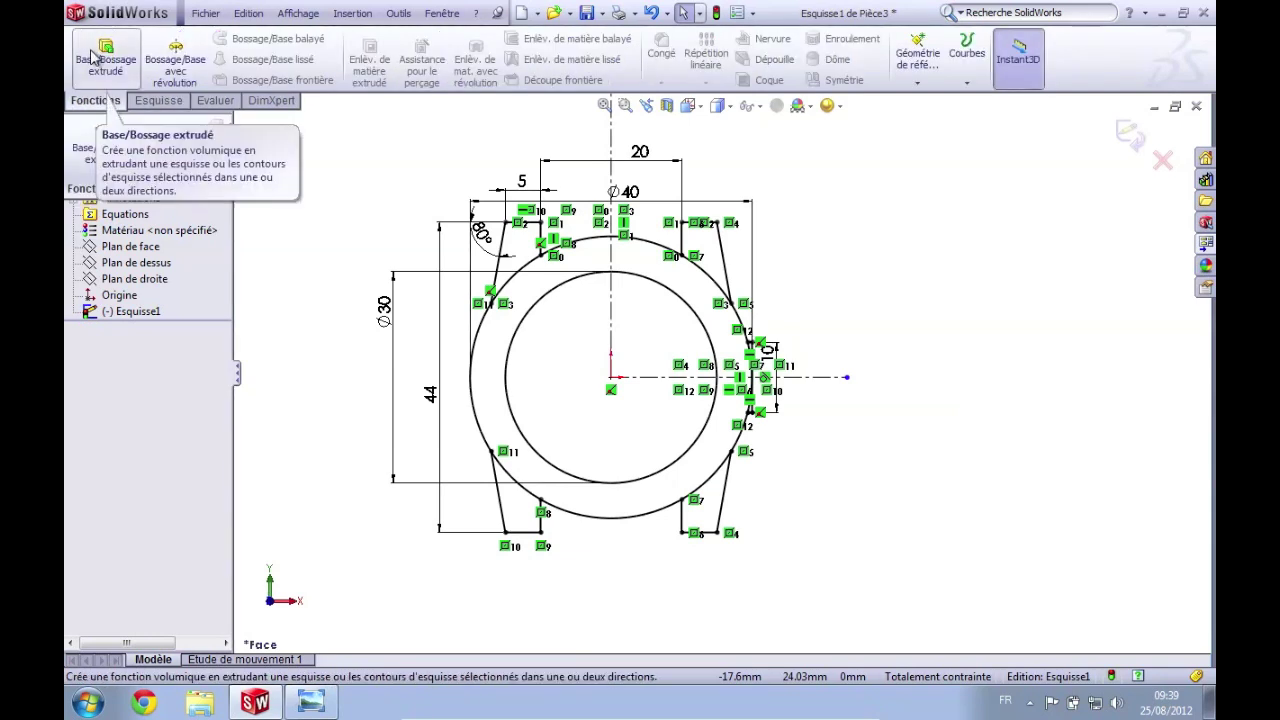
pyautogui.click(92, 58)
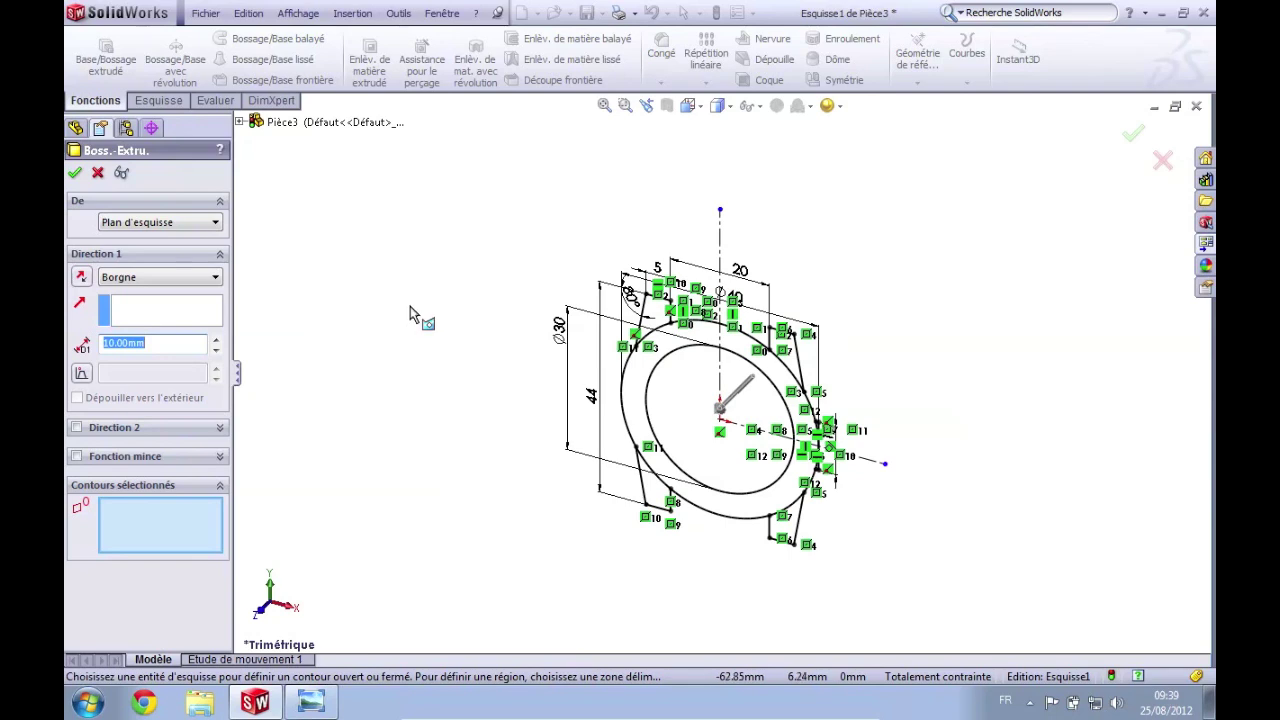
pyautogui.scroll(-1, 967, 386)
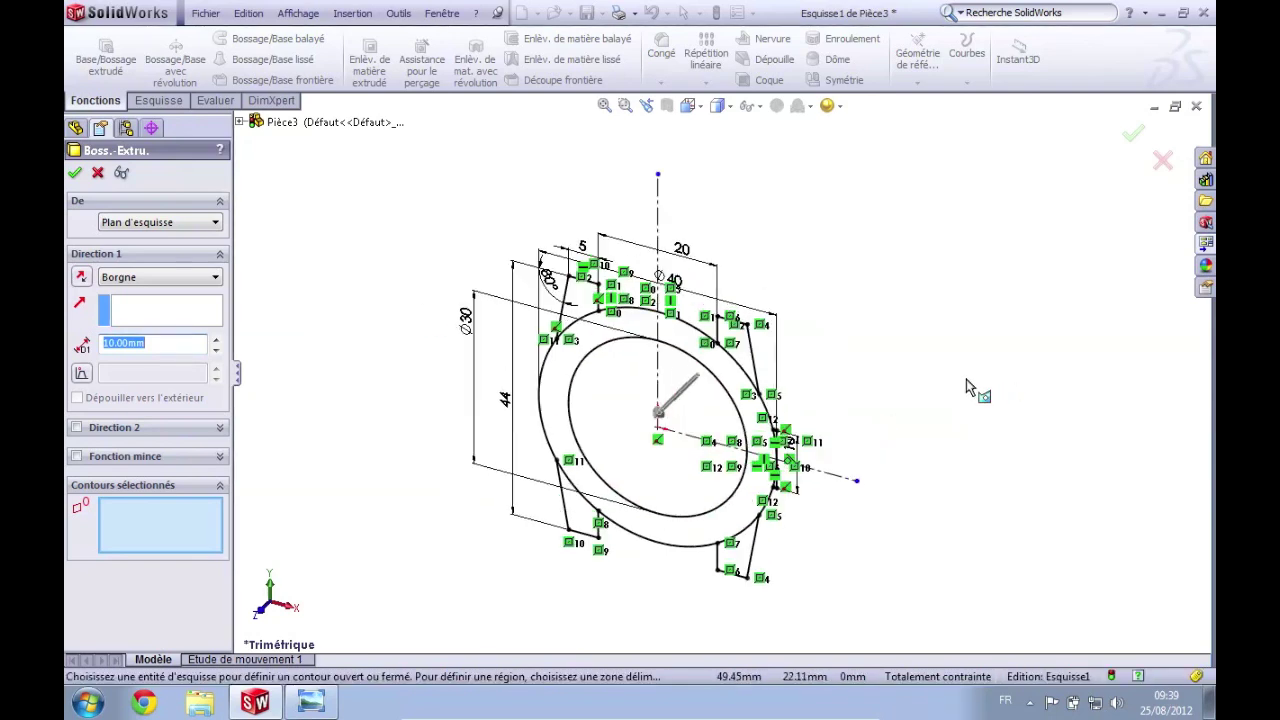
pyautogui.scroll(-3, 838, 392)
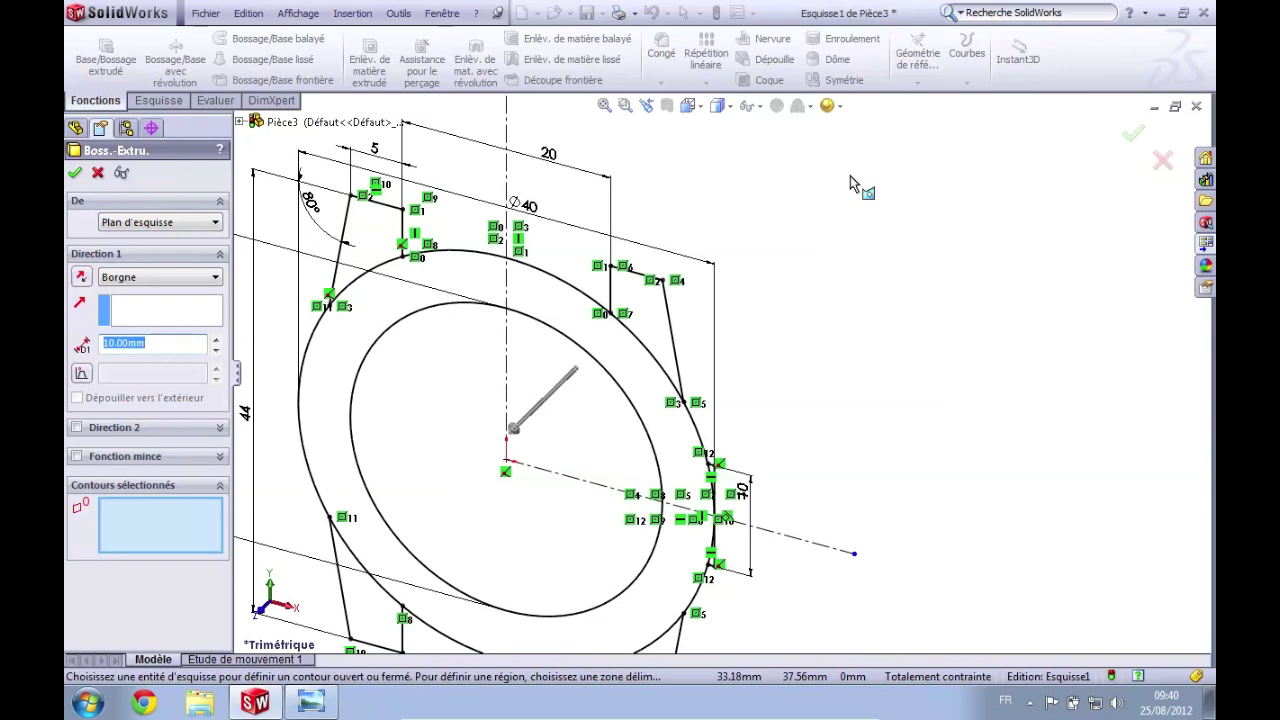
pyautogui.click(370, 230)
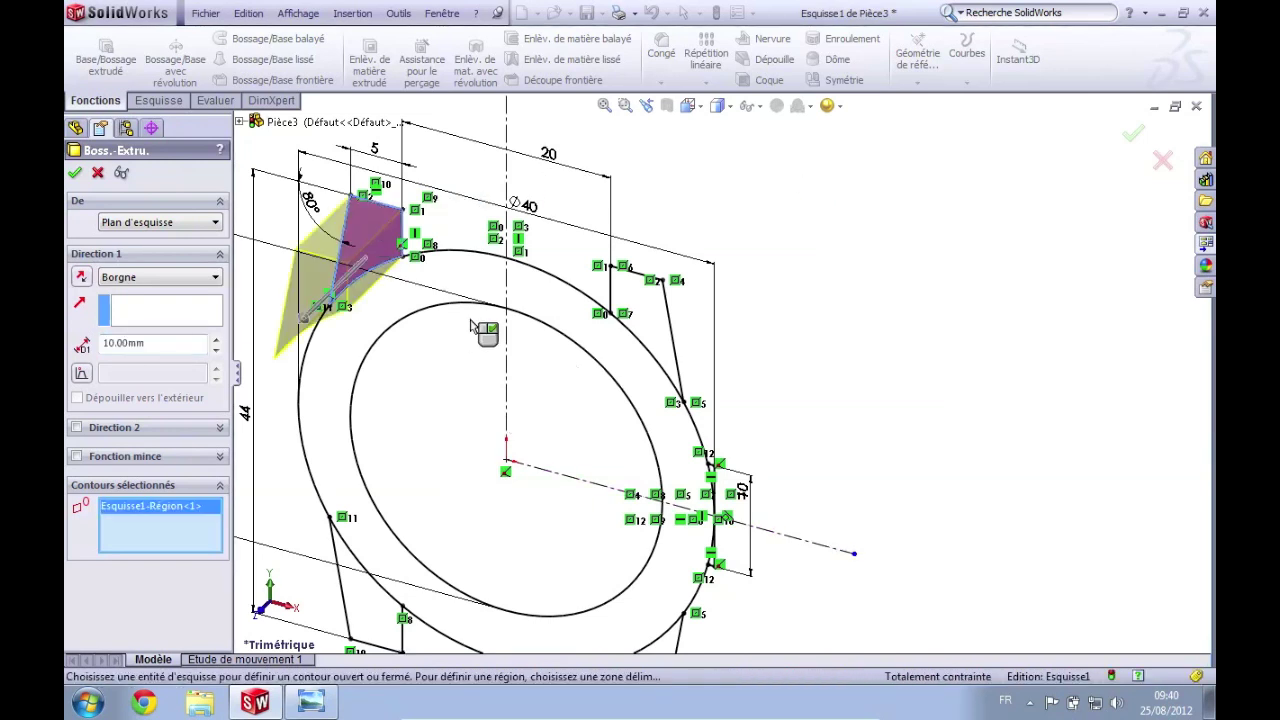
pyautogui.click(455, 287)
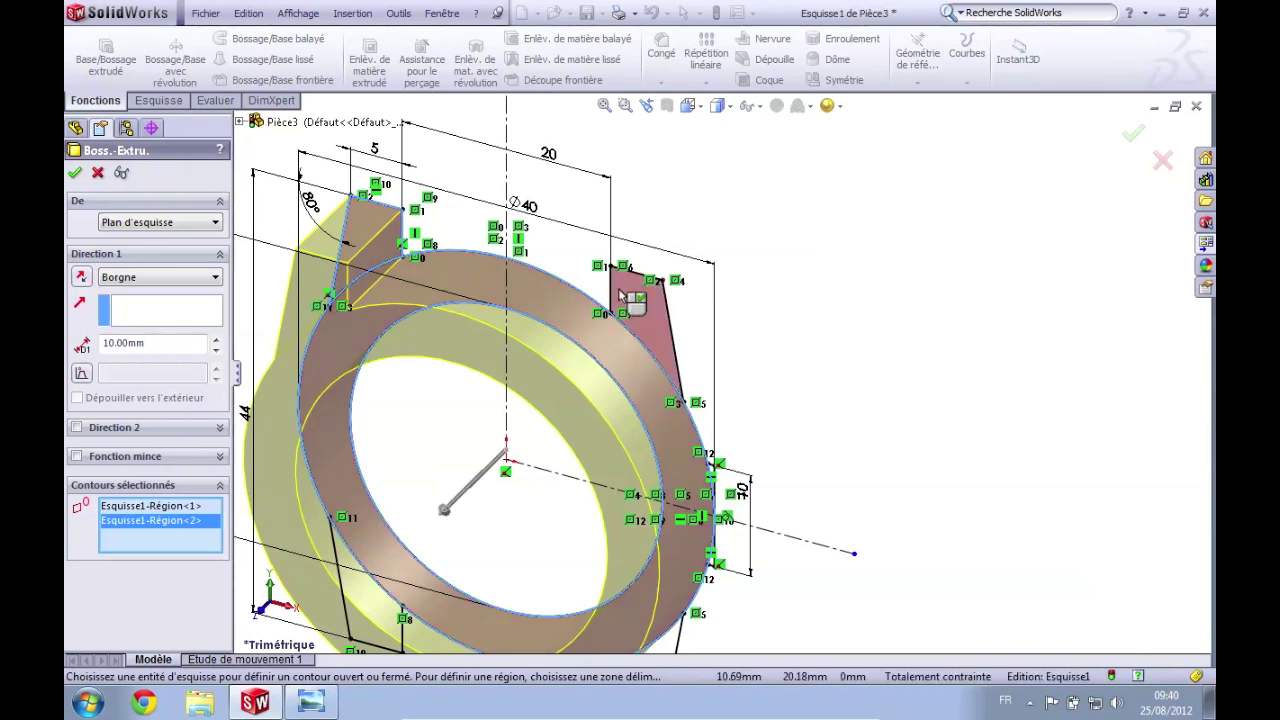
pyautogui.click(651, 318)
pyautogui.scroll(2, 651, 330)
pyautogui.scroll(3, 651, 330)
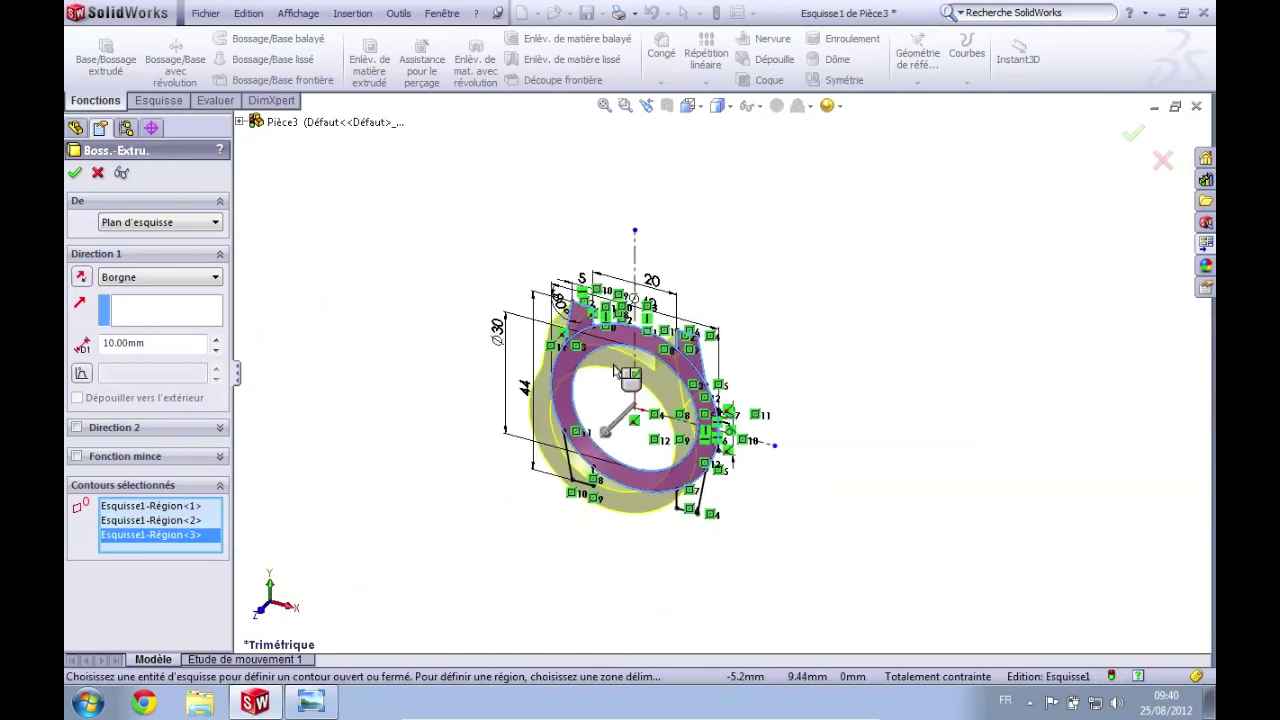
pyautogui.click(605, 348)
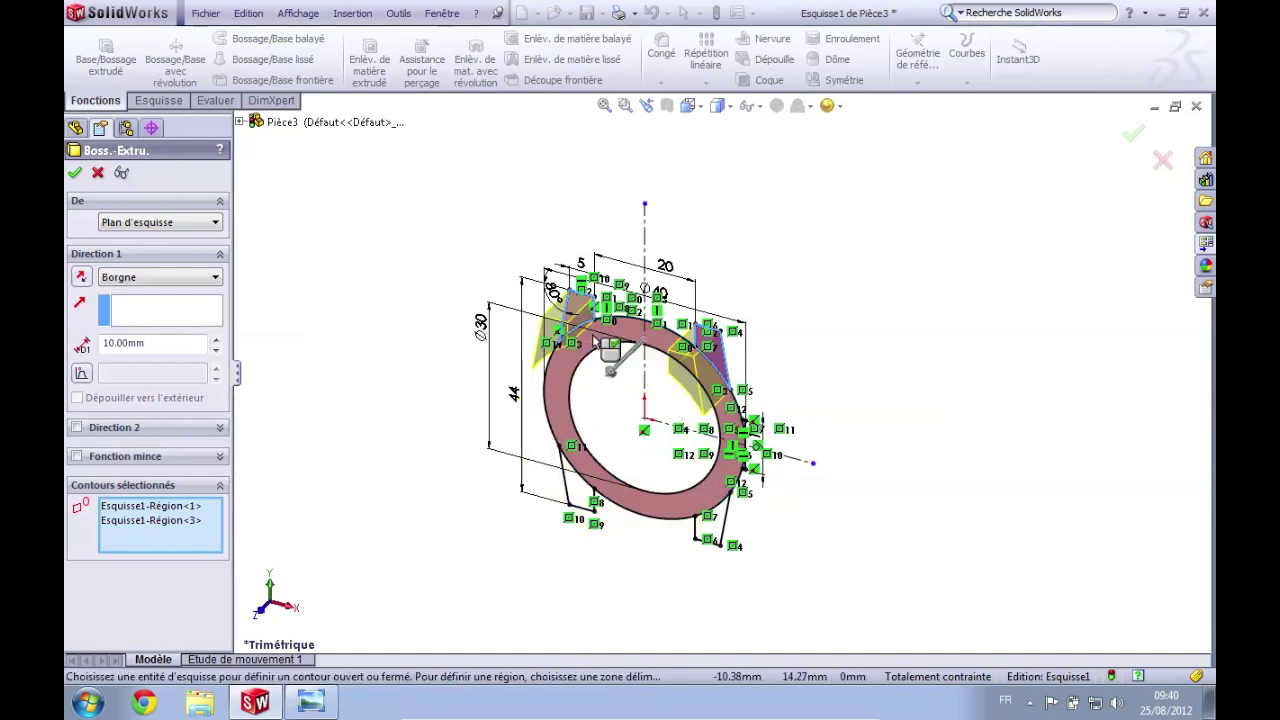
pyautogui.click(588, 327)
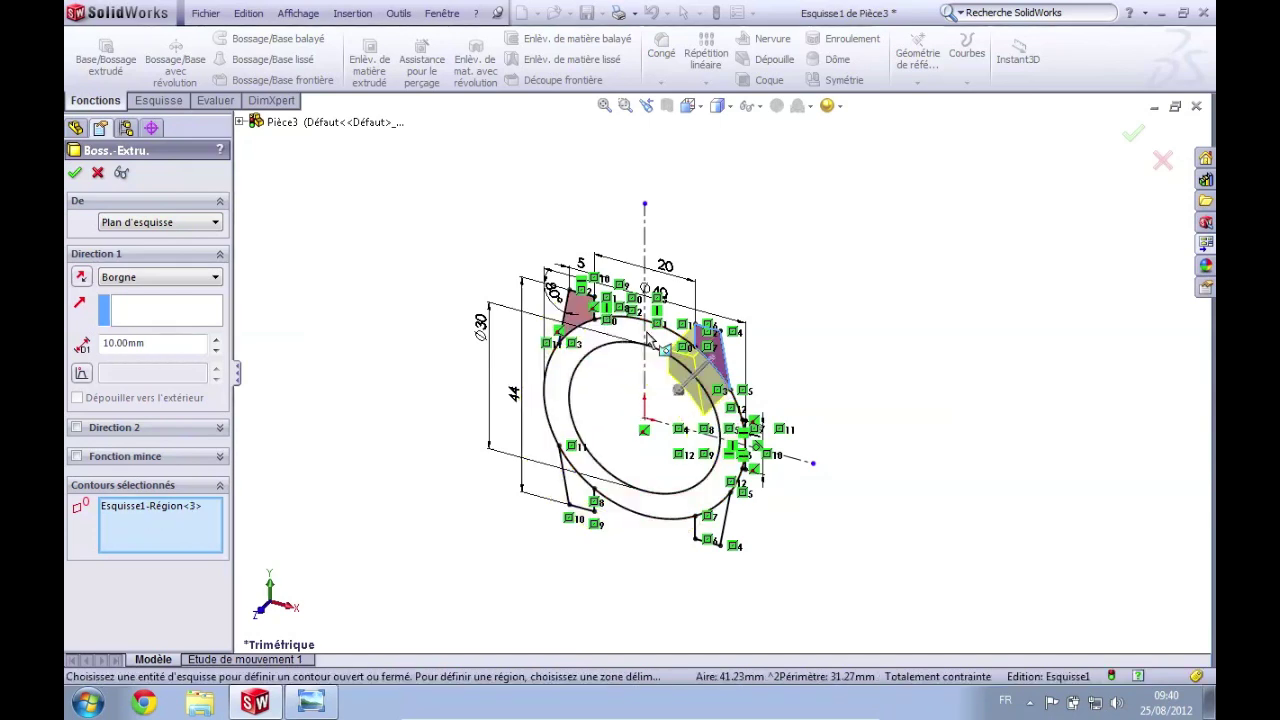
pyautogui.click(714, 362)
pyautogui.click(690, 380)
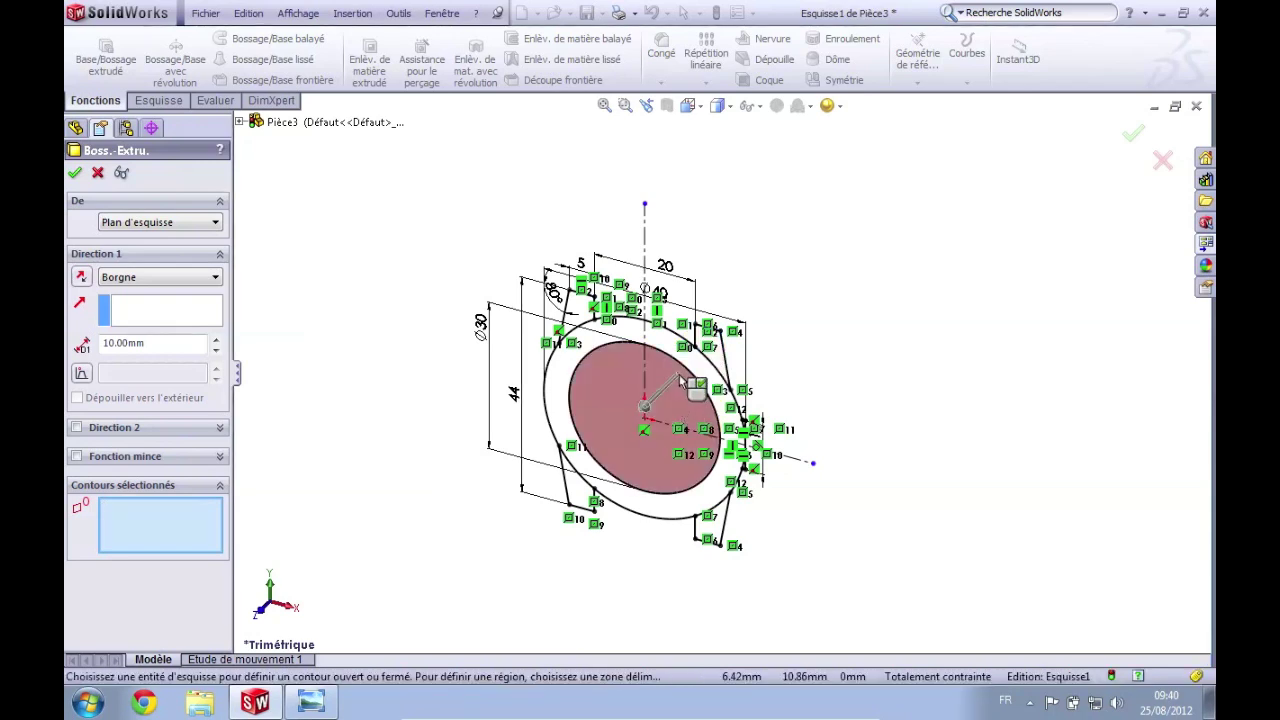
pyautogui.scroll(-3, 668, 387)
pyautogui.click(496, 393)
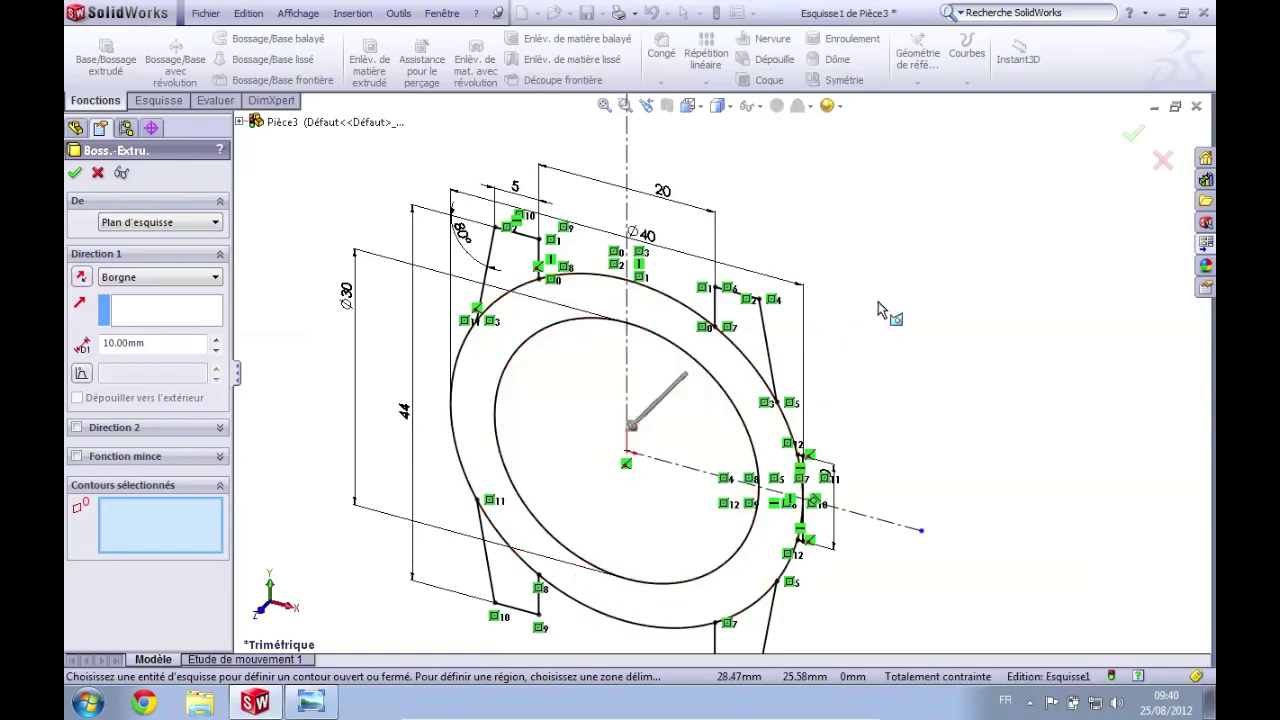
pyautogui.press('Escape')
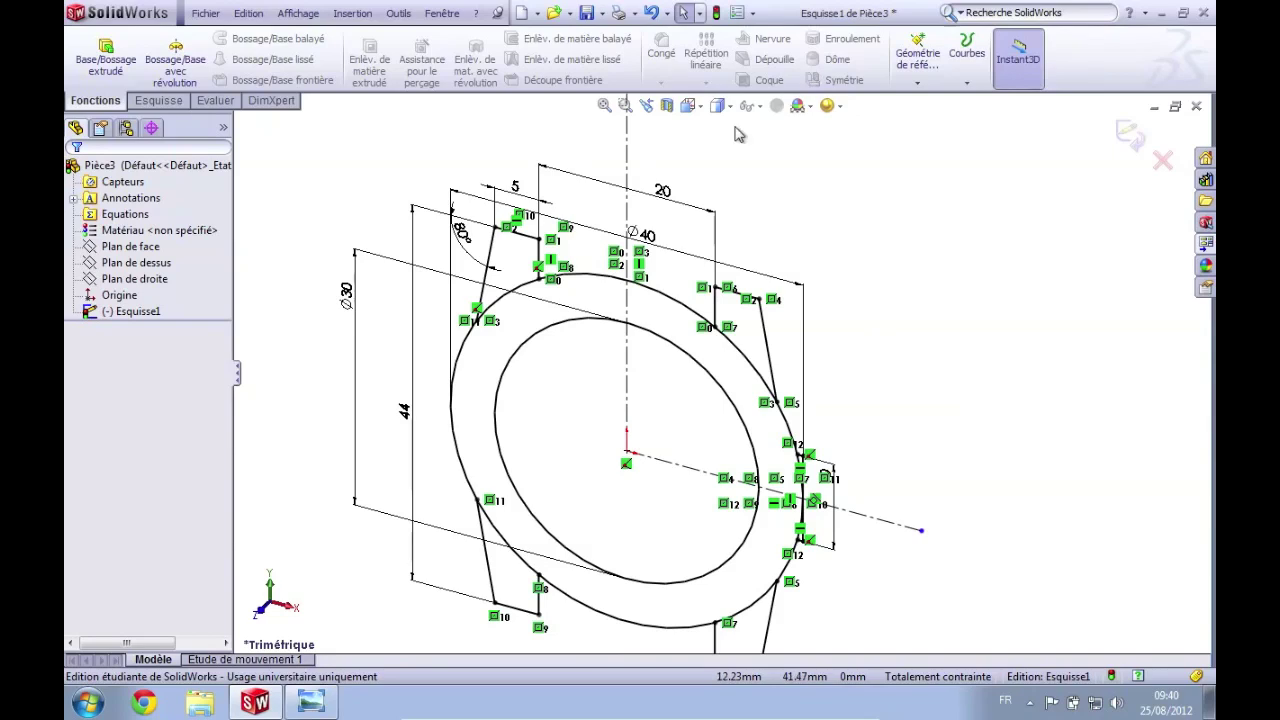
# - Orient the sketch to the front view
pyautogui.click(688, 106)
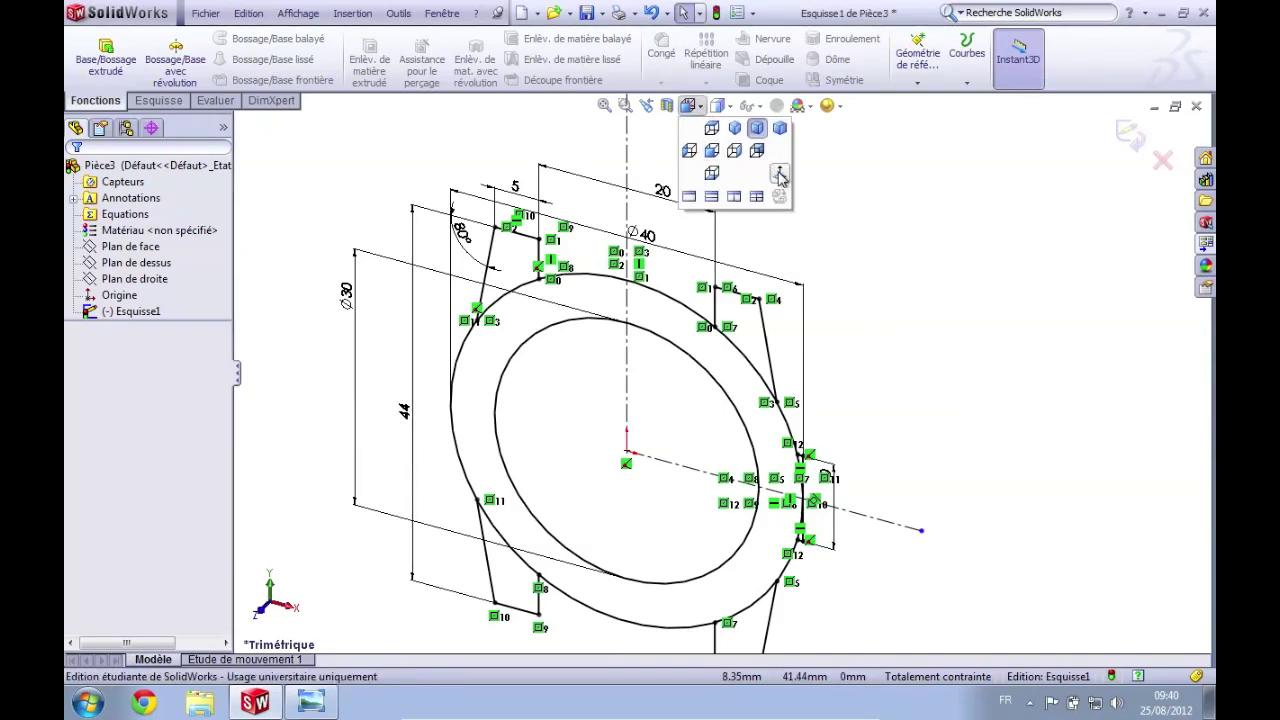
pyautogui.click(780, 175)
pyautogui.scroll(-2, 791, 366)
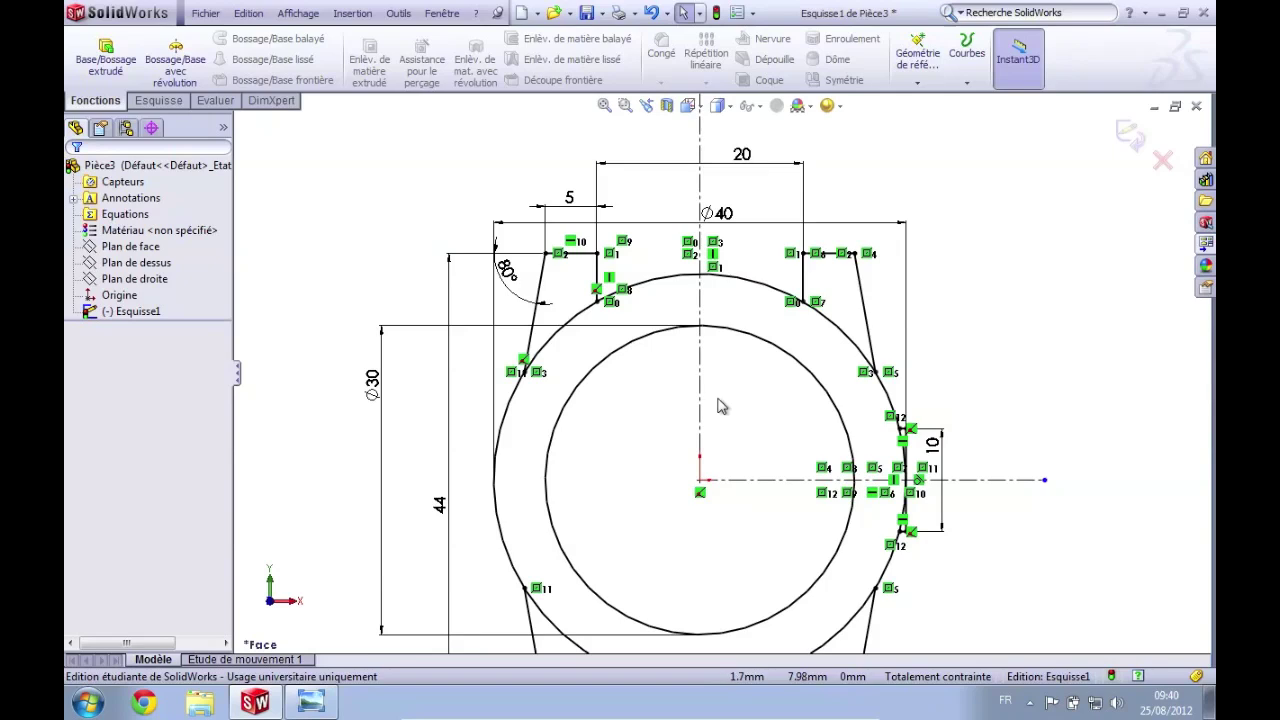
# - Trim to nearest the outer circle's leftover arcs beside the upper-left lug and right side
pyautogui.click(155, 101)
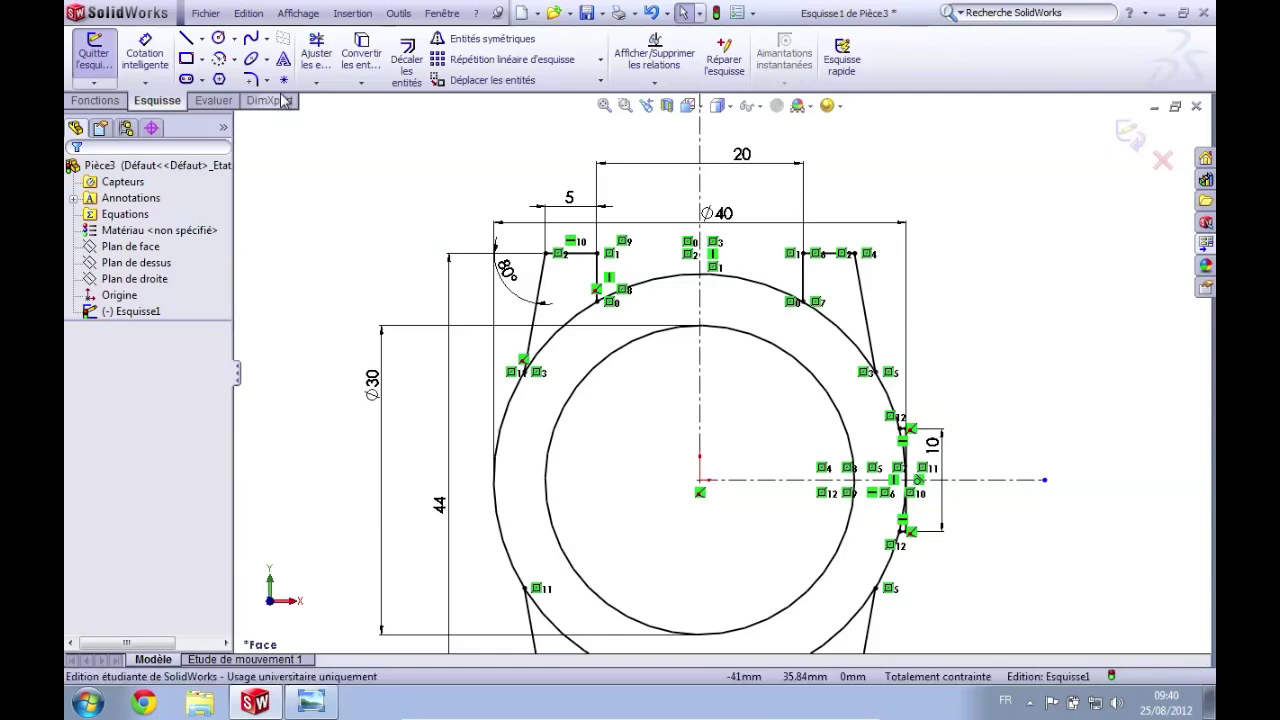
pyautogui.click(316, 56)
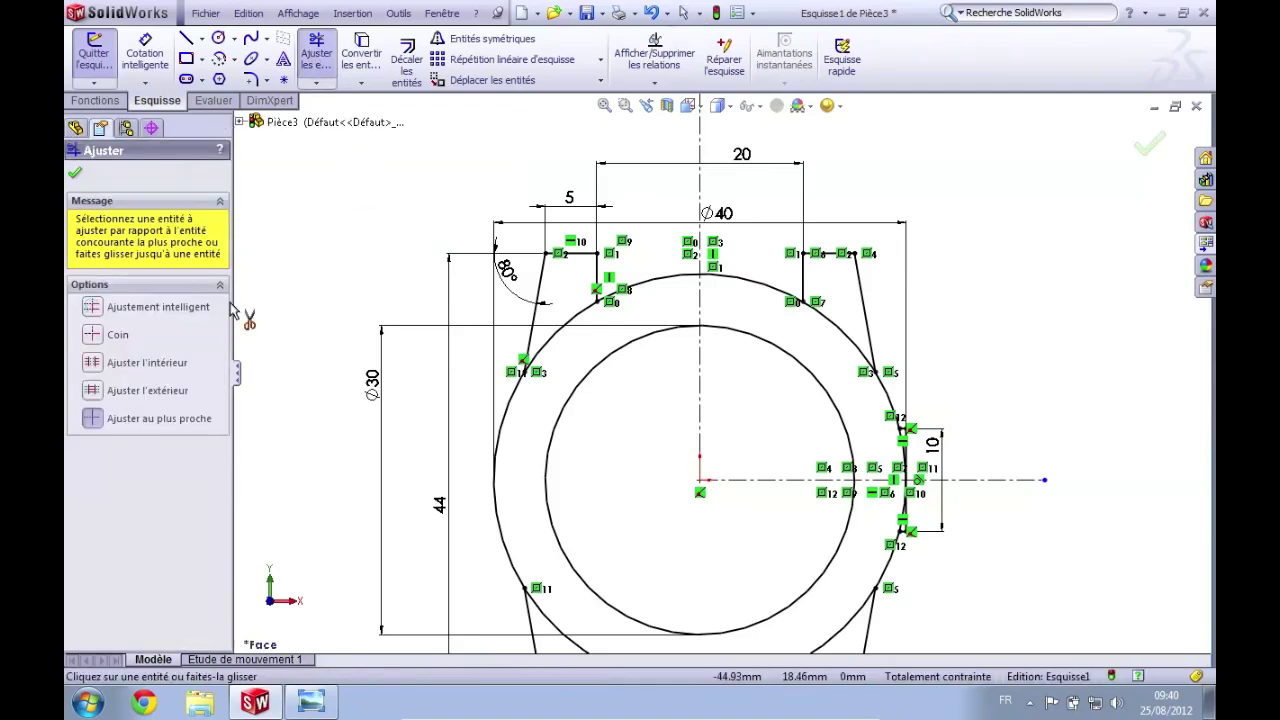
pyautogui.click(91, 421)
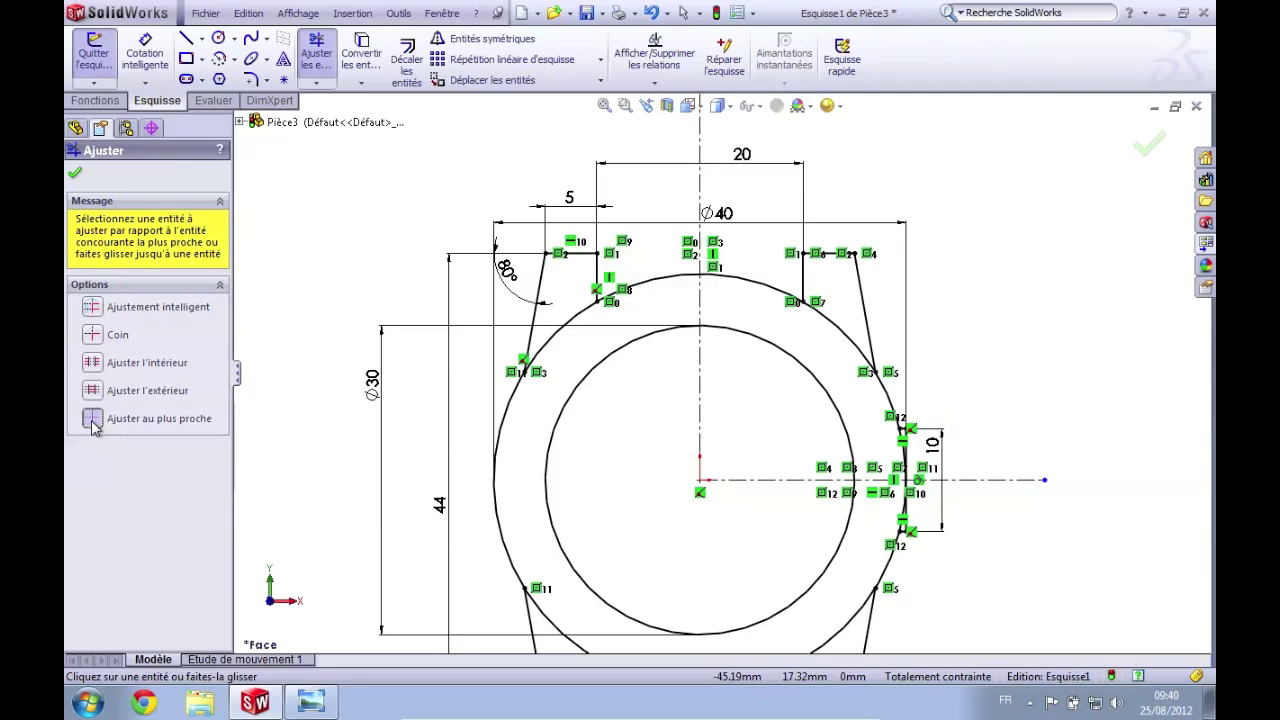
pyautogui.scroll(-1, 643, 398)
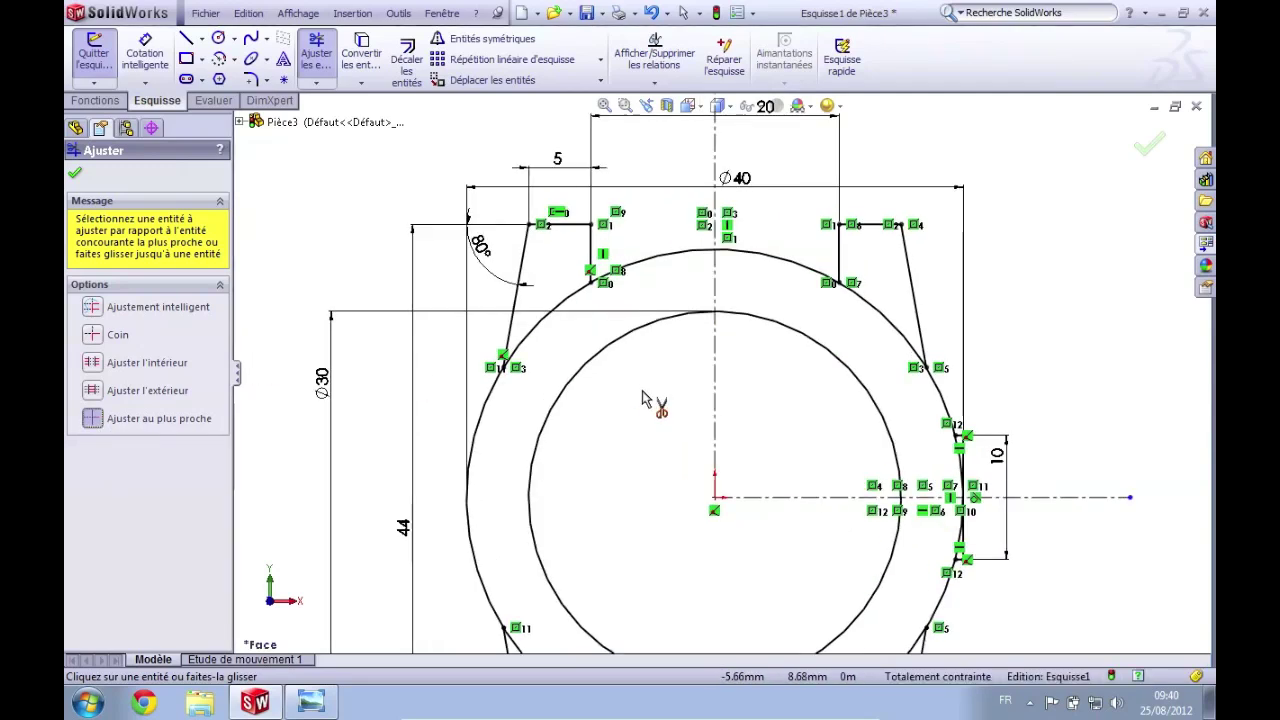
pyautogui.scroll(-1, 562, 330)
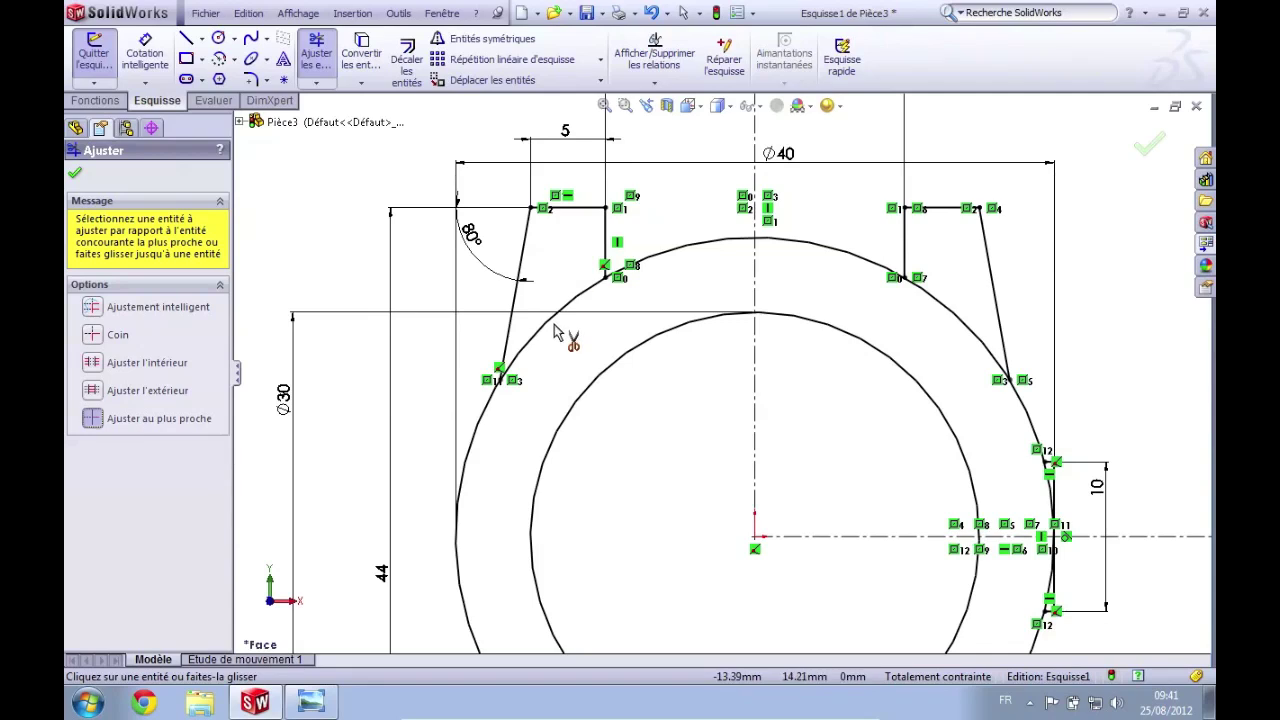
pyautogui.click(550, 325)
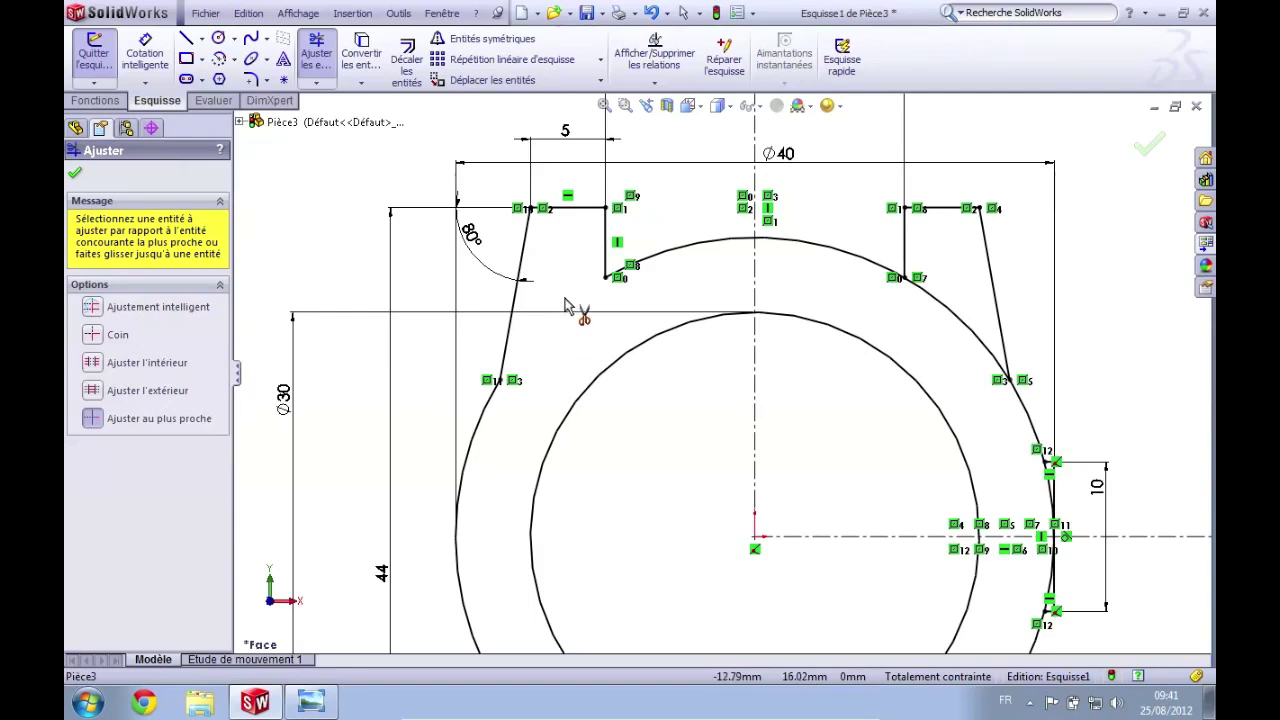
pyautogui.click(965, 333)
pyautogui.scroll(2, 760, 400)
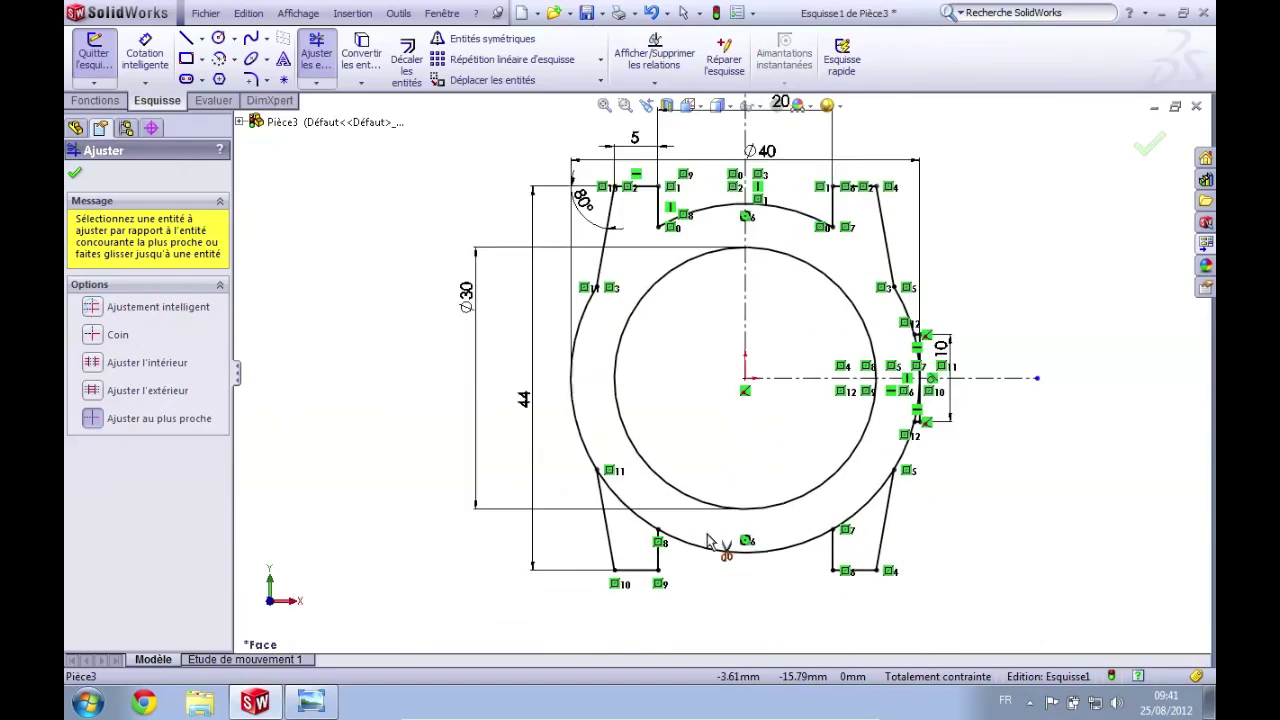
pyautogui.scroll(-1, 707, 541)
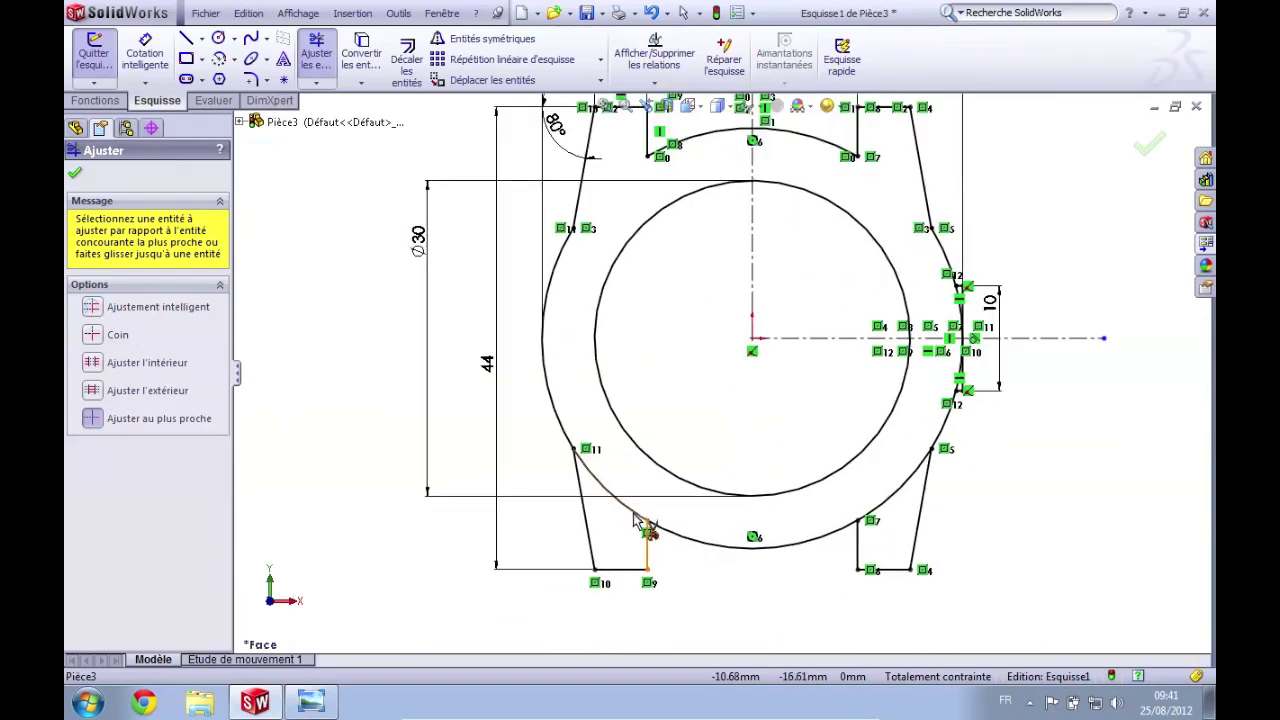
# - Trim the remaining outer-circle arcs at the lower right and by the crown, then fit the view
pyautogui.click(912, 484)
pyautogui.scroll(-2, 945, 372)
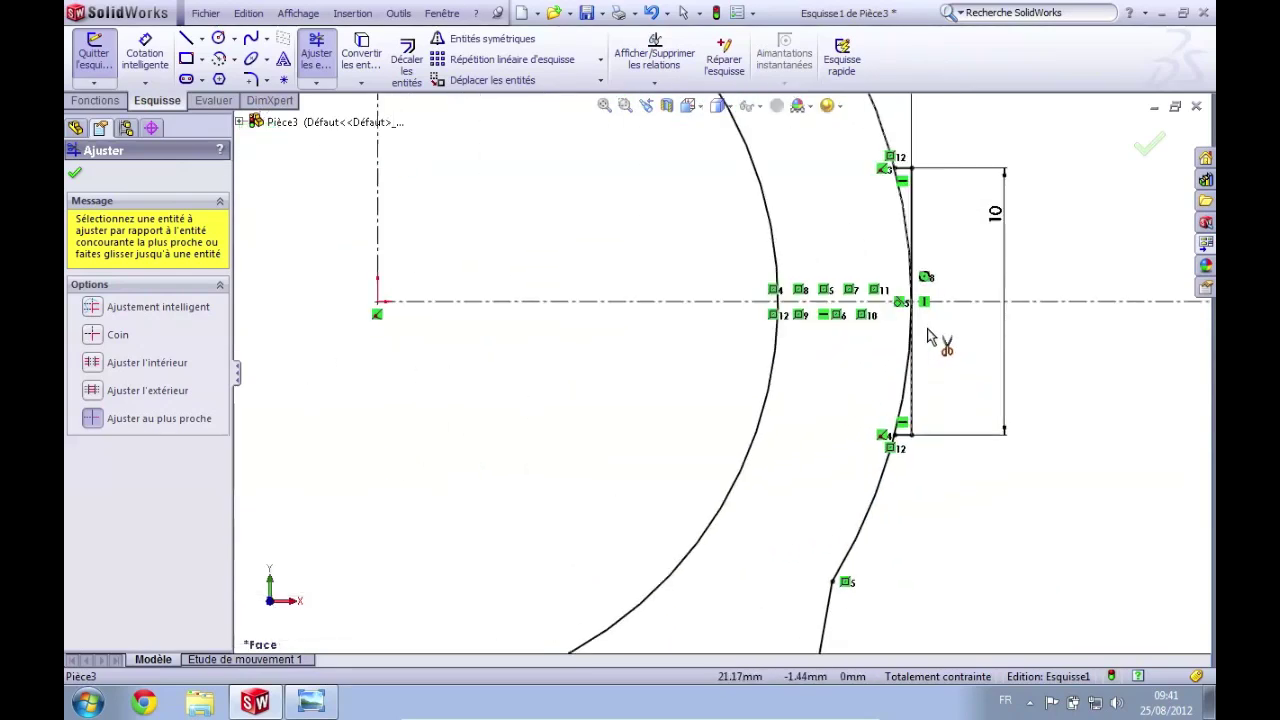
pyautogui.scroll(-2, 1020, 337)
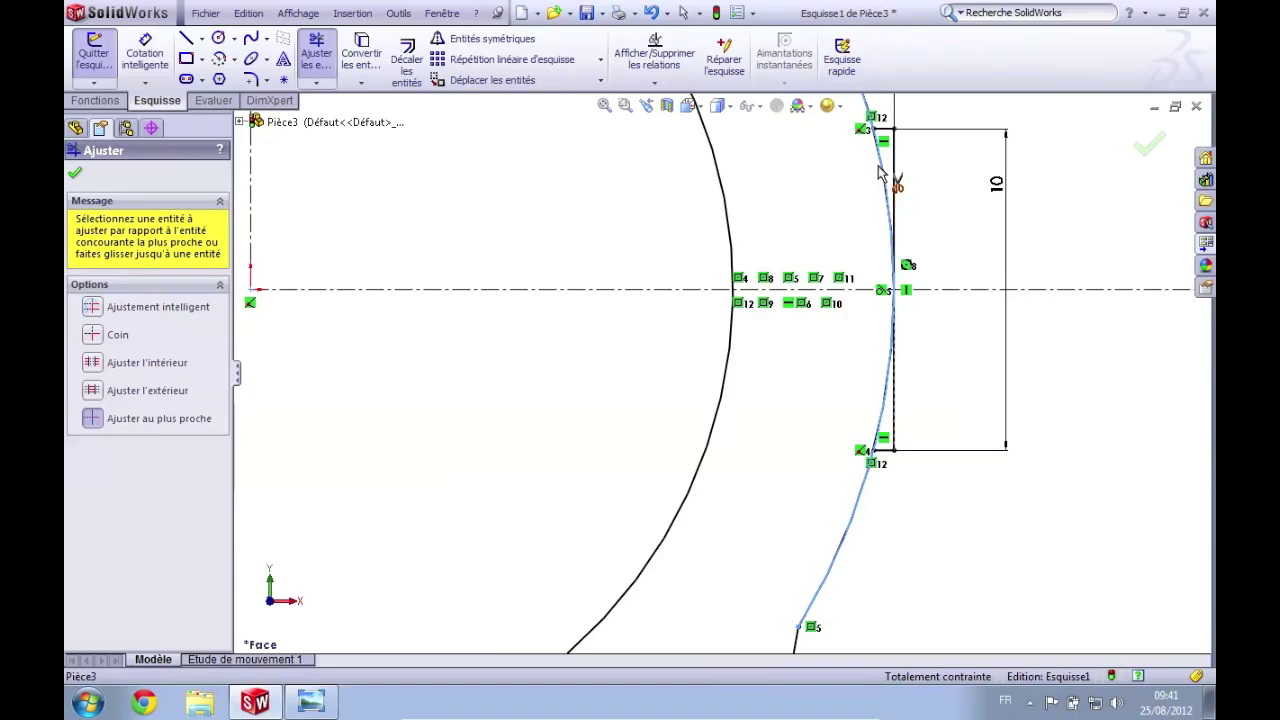
pyautogui.click(878, 173)
pyautogui.click(881, 408)
pyautogui.scroll(3, 870, 415)
pyautogui.scroll(3, 855, 420)
pyautogui.press('Escape')
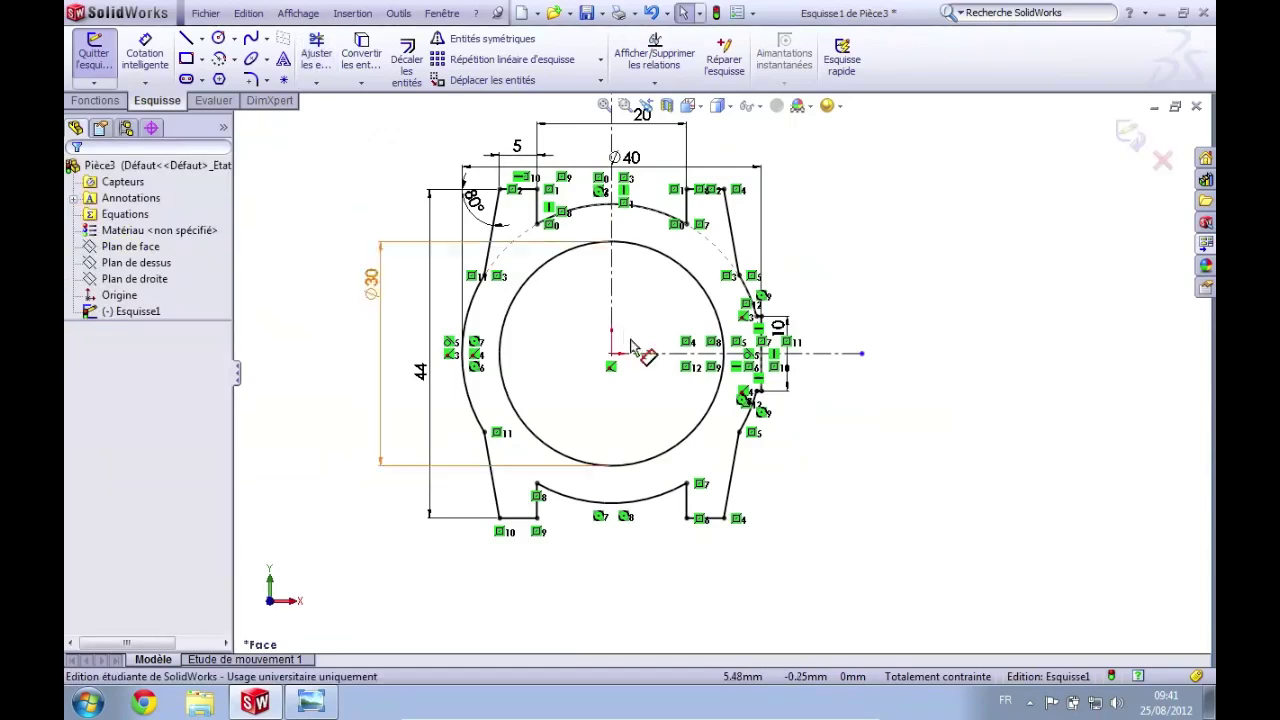
pyautogui.scroll(-1, 600, 305)
pyautogui.scroll(-1, 600, 305)
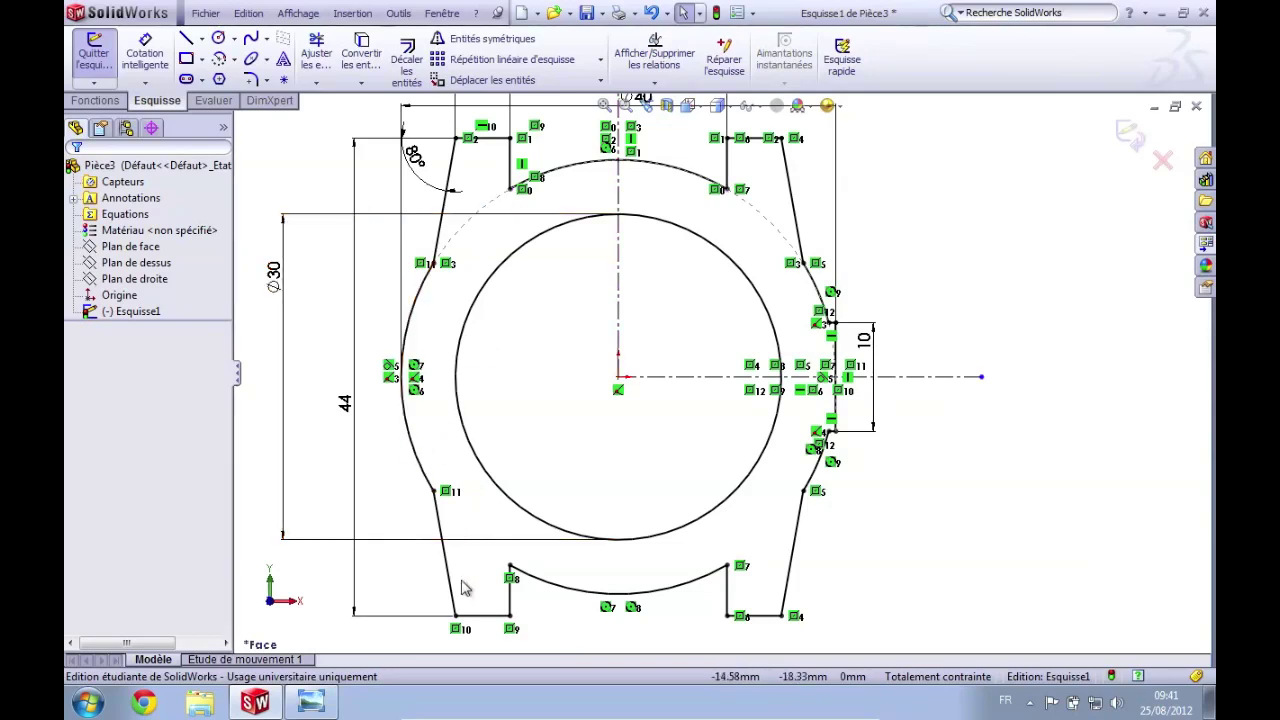
pyautogui.press('f')
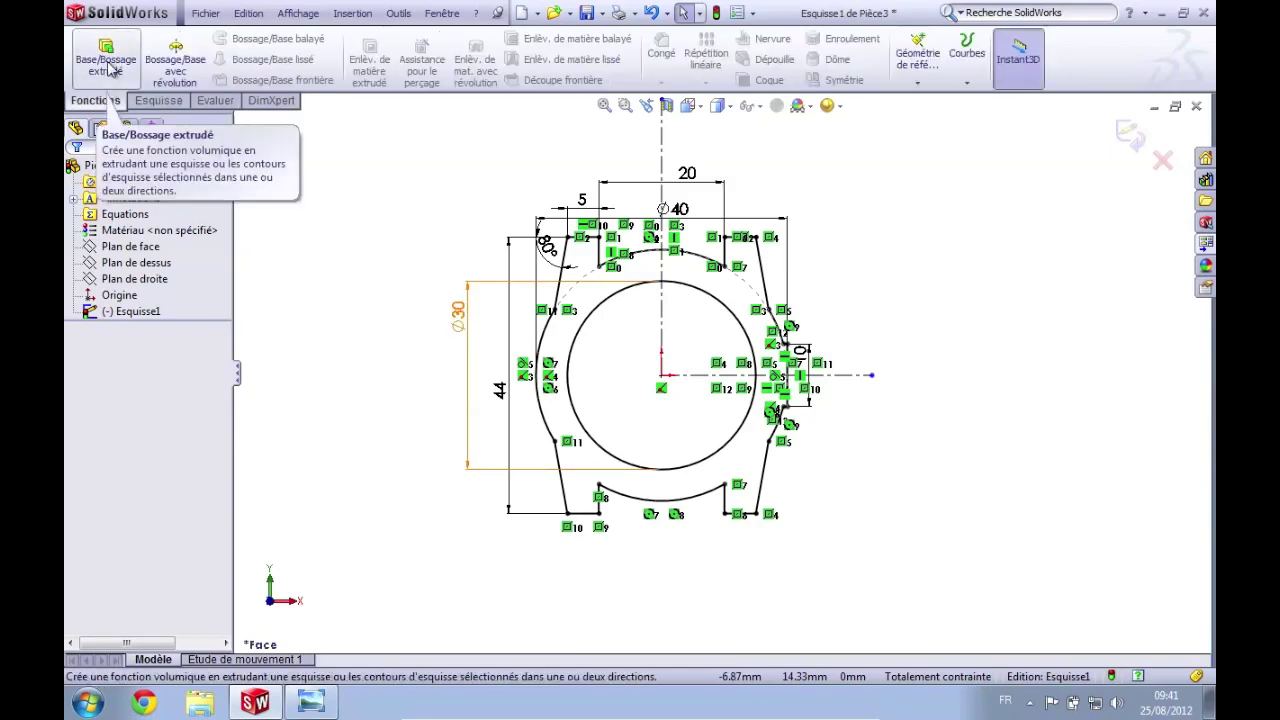
# - Extrude Esquisse1 as a 5 mm blind Base/Bossage extrudé
pyautogui.click(105, 55)
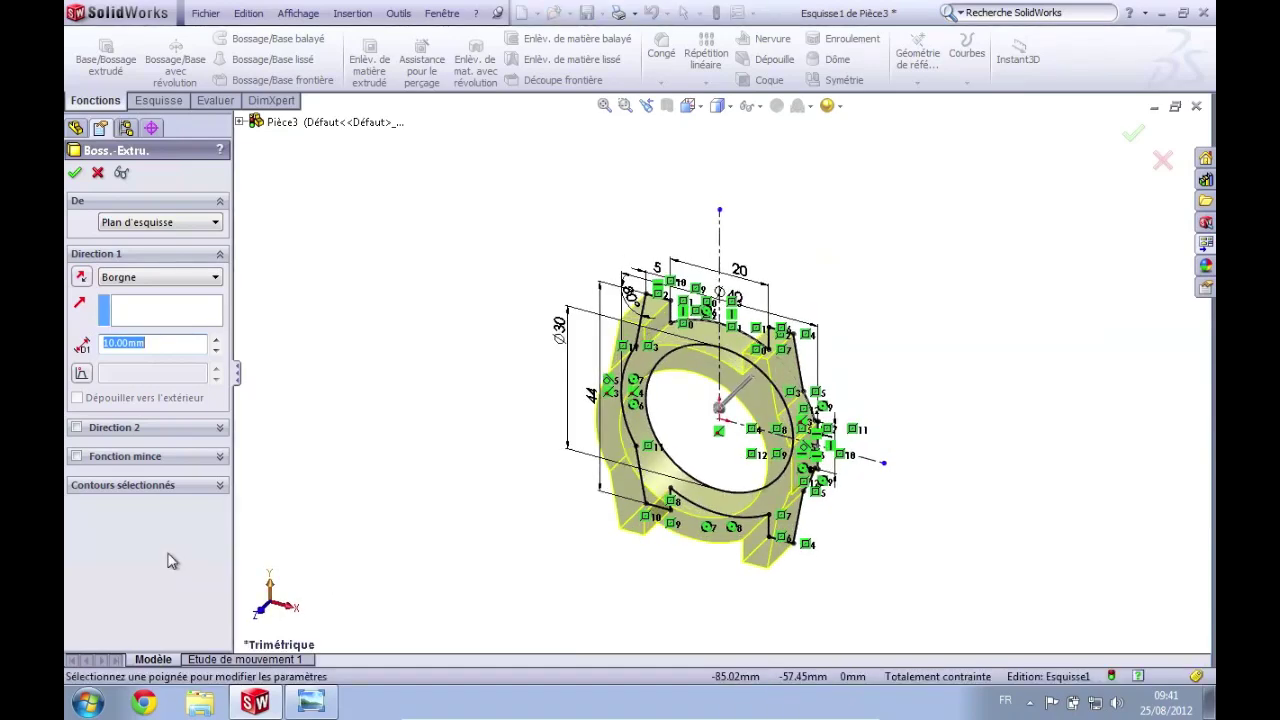
pyautogui.click(311, 703)
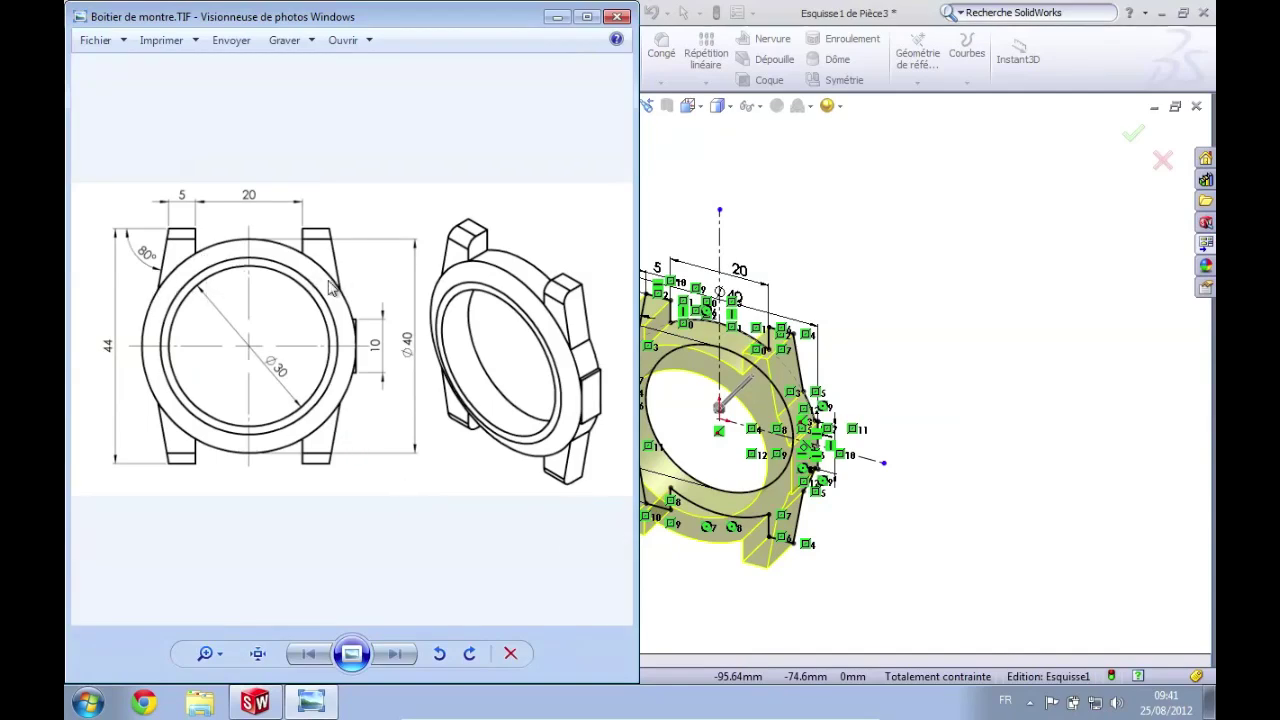
pyautogui.click(890, 248)
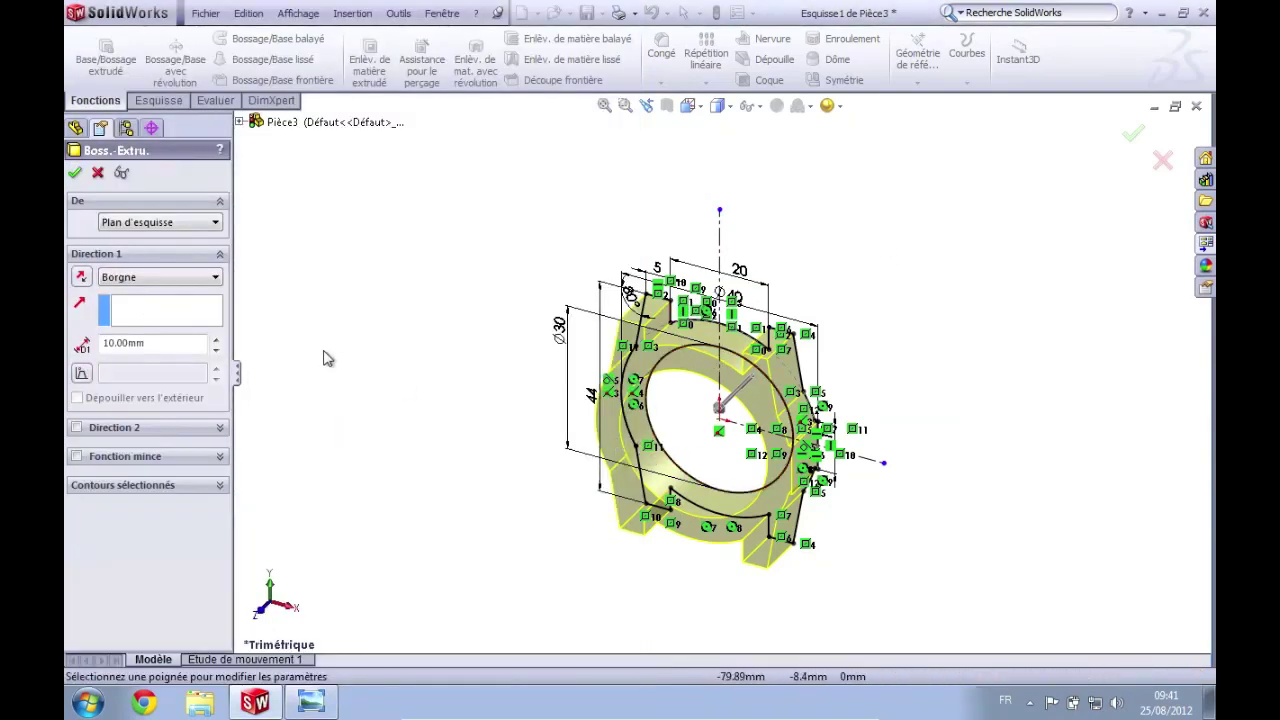
pyautogui.doubleClick(175, 343)
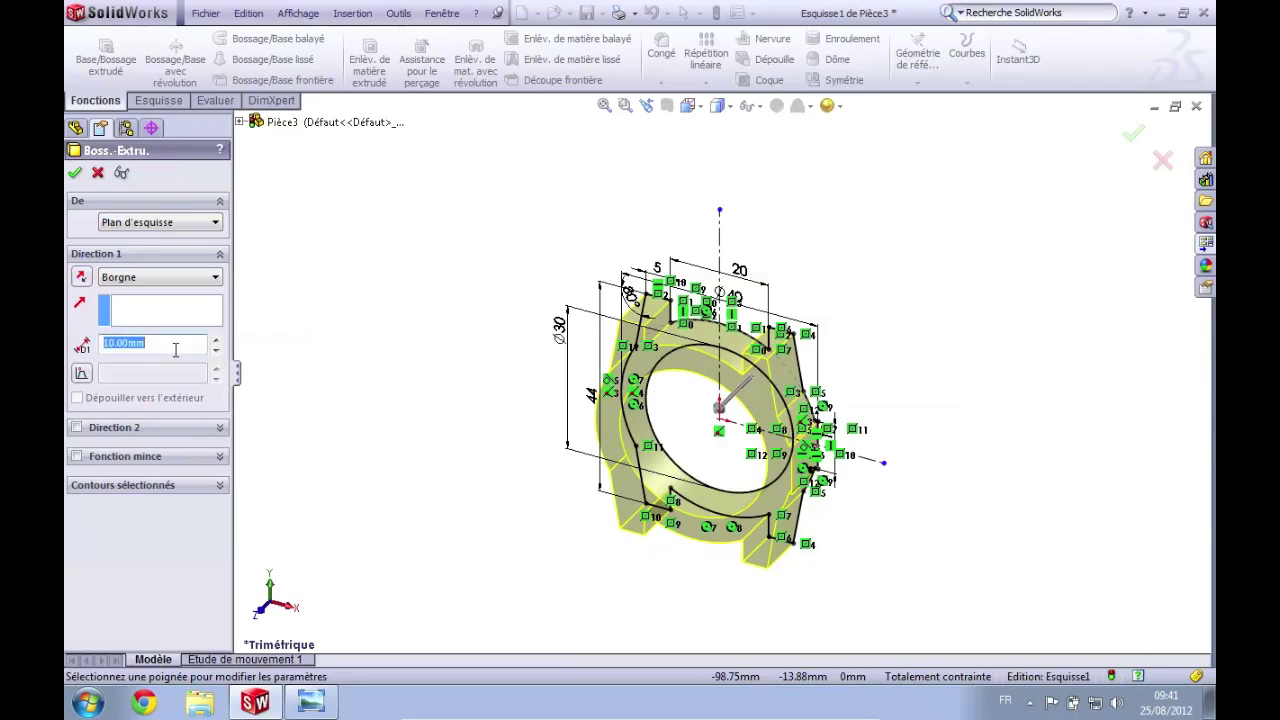
pyautogui.write('5')
pyautogui.press('Return')
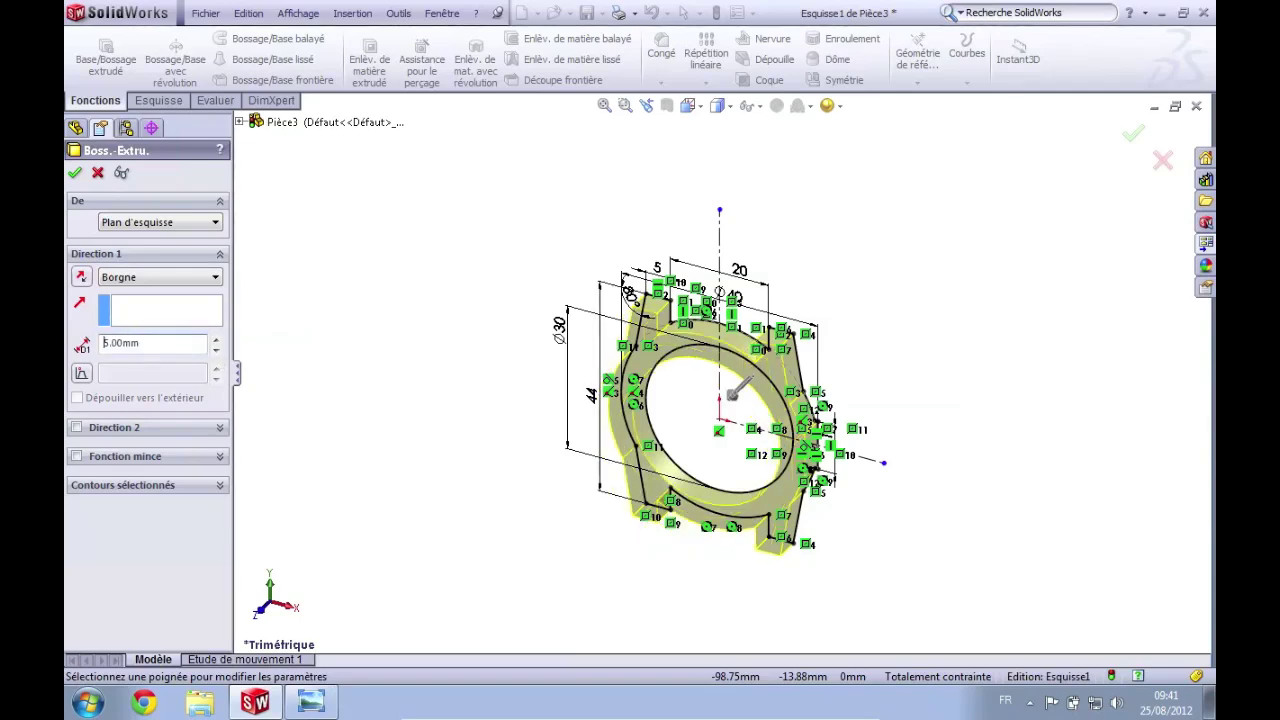
pyautogui.click(75, 174)
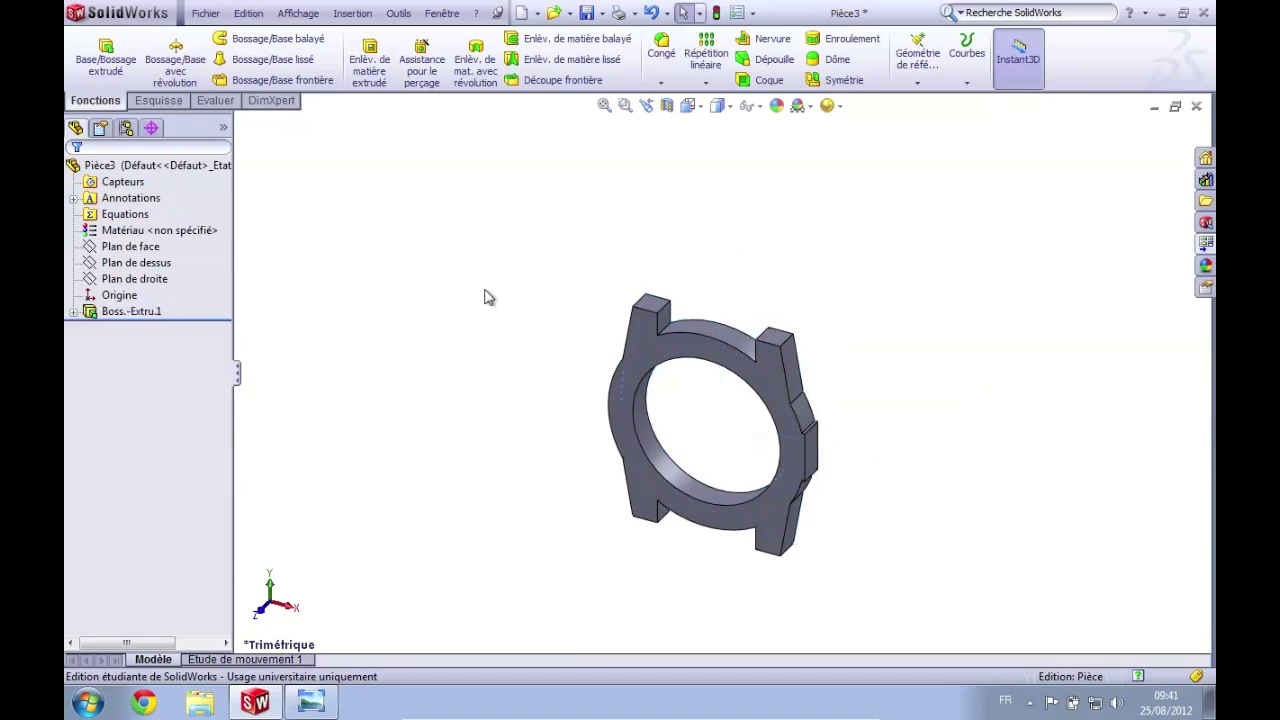
pyautogui.scroll(-2, 711, 451)
pyautogui.scroll(-1, 714, 452)
pyautogui.moveTo(711, 451)
pyautogui.mouseDown(button='middle')
pyautogui.moveTo(674, 349)
pyautogui.moveTo(666, 366)
pyautogui.moveTo(840, 363)
pyautogui.moveTo(723, 357)
pyautogui.moveTo(688, 385)
pyautogui.mouseUp(button='middle')
pyautogui.press('Escape')
pyautogui.click(311, 703)
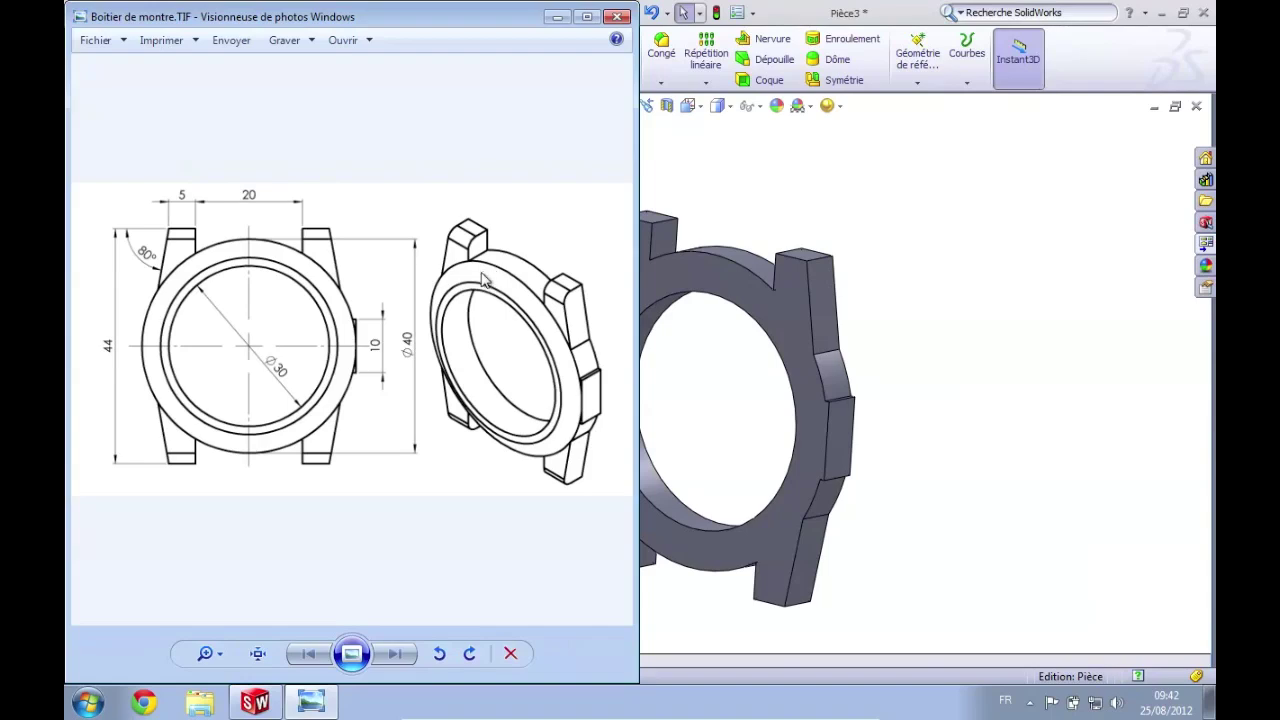
pyautogui.click(949, 349)
pyautogui.moveTo(880, 357); pyautogui.dragTo(880, 360, button='middle')
pyautogui.press('Escape')
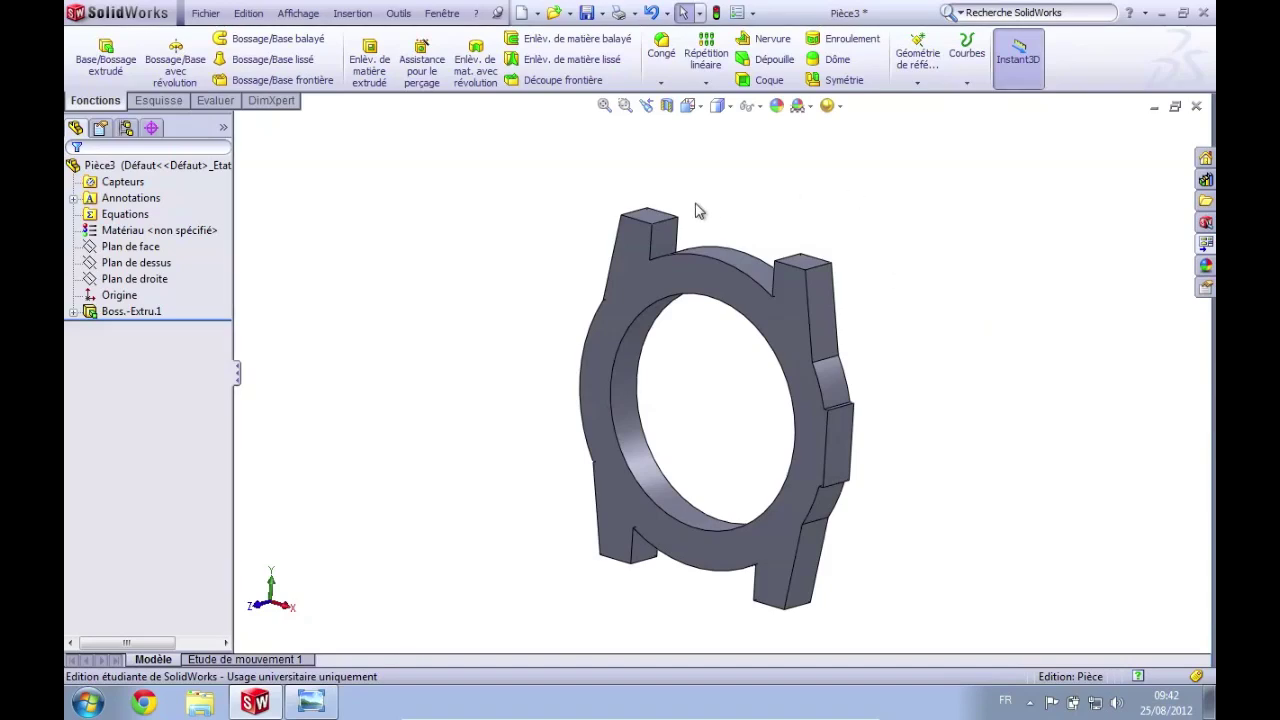
pyautogui.click(678, 287)
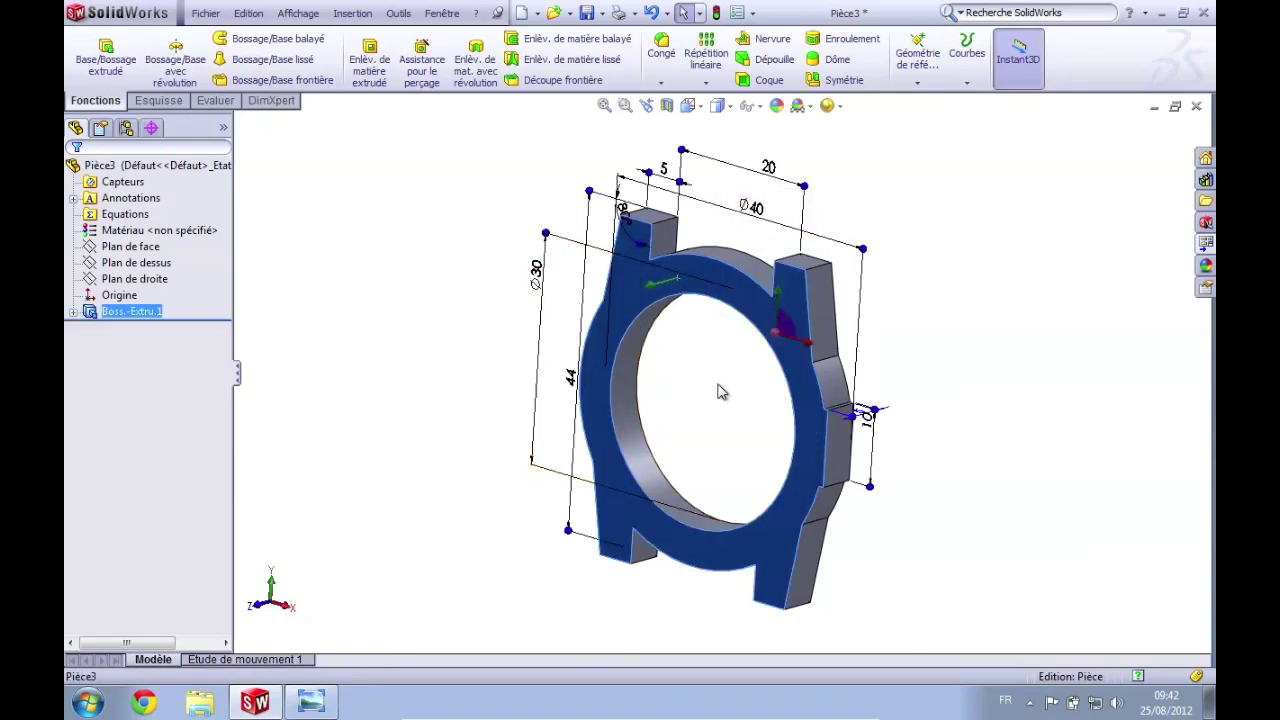
# - Start a new sketch on the case's front face and view it normal to
pyautogui.click(158, 100)
pyautogui.click(100, 72)
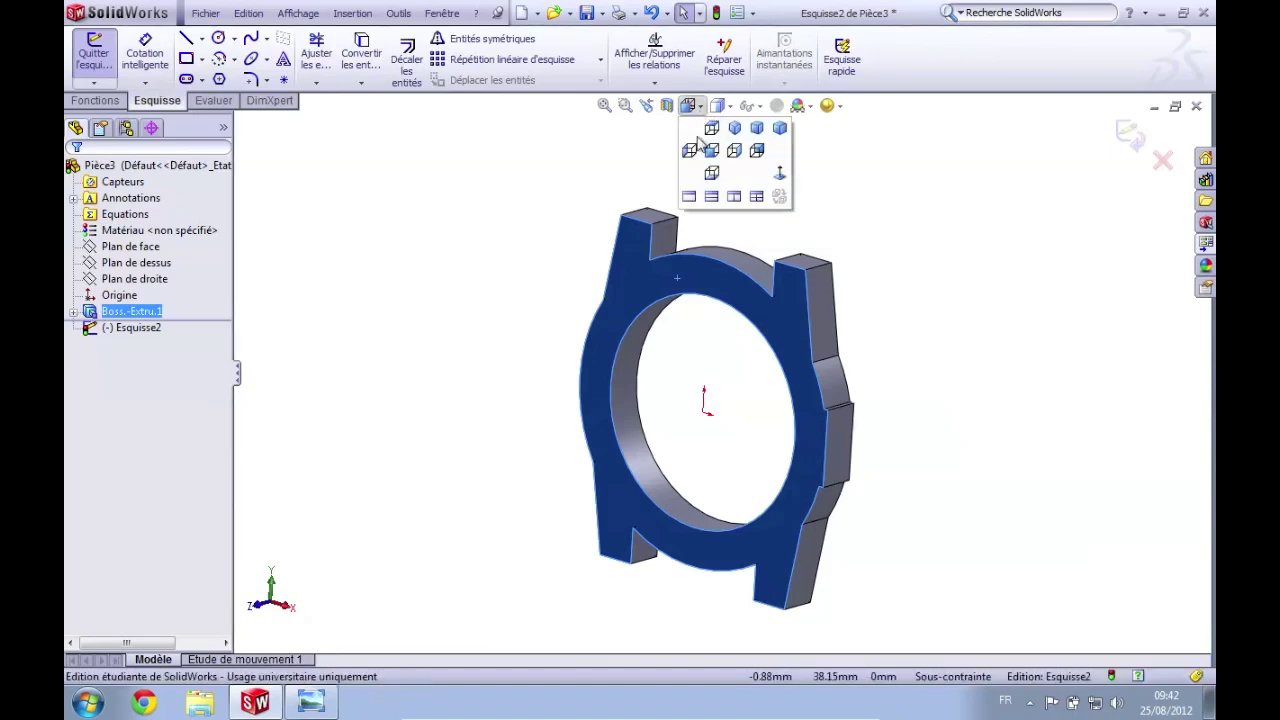
pyautogui.click(780, 174)
pyautogui.click(1003, 200)
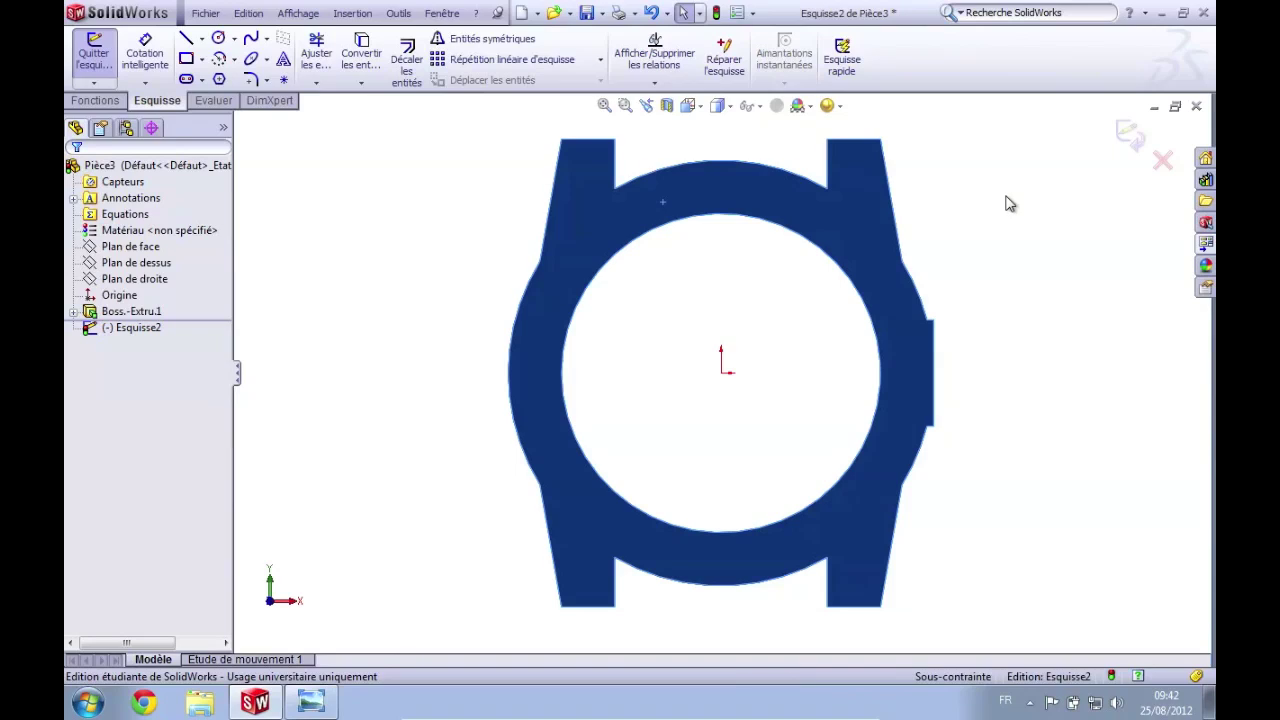
# - Draw two circles centred at the origin, then select the larger one with the case's outer edge
pyautogui.click(218, 38)
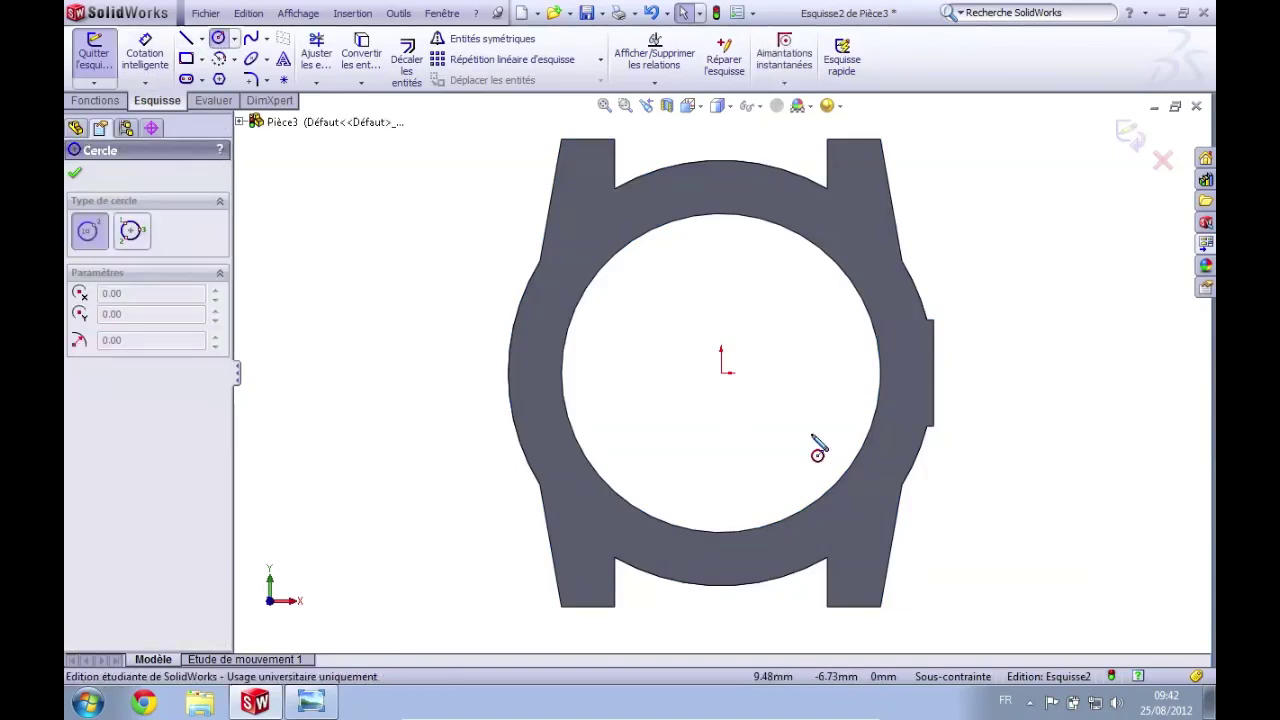
pyautogui.click(721, 373)
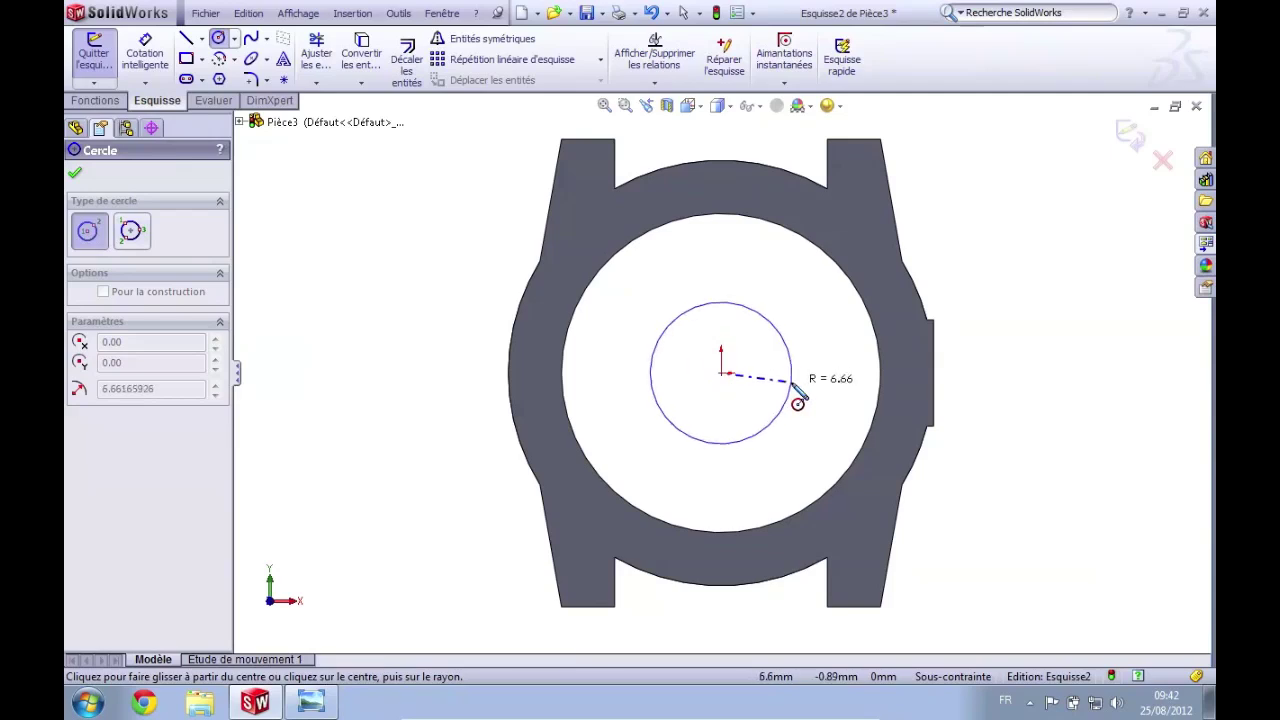
pyautogui.click(838, 402)
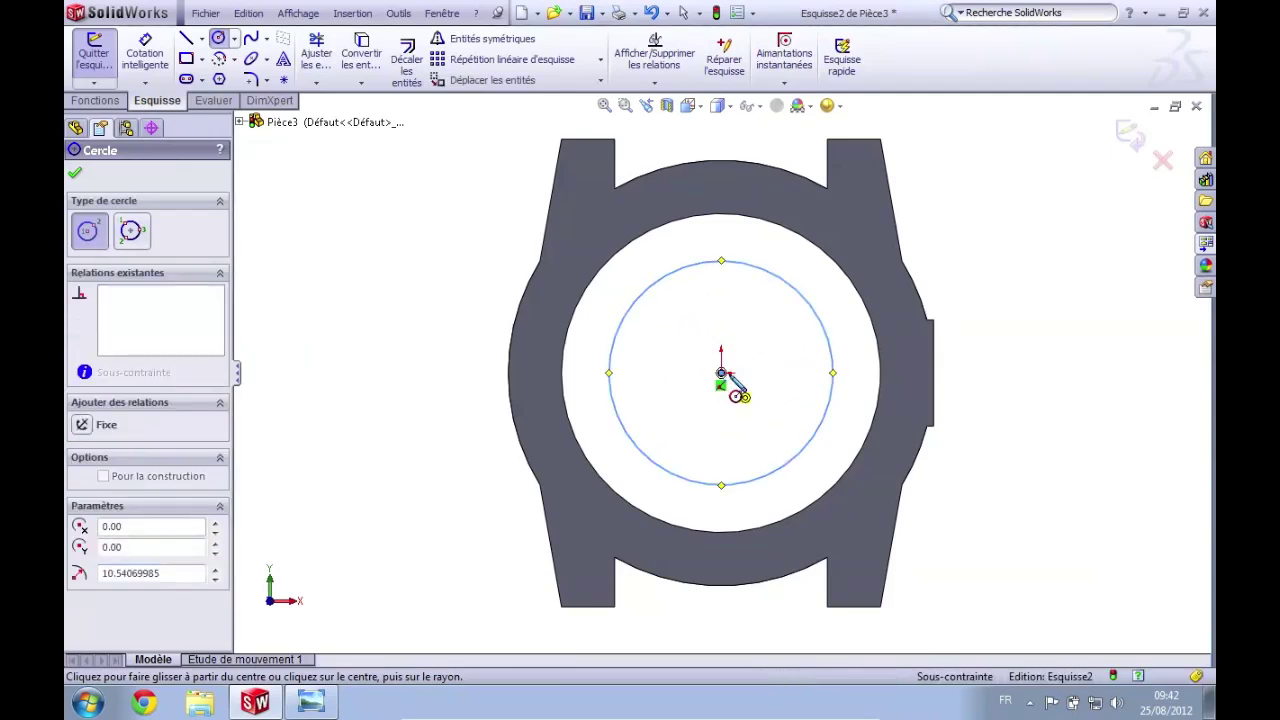
pyautogui.click(721, 373)
pyautogui.click(786, 390)
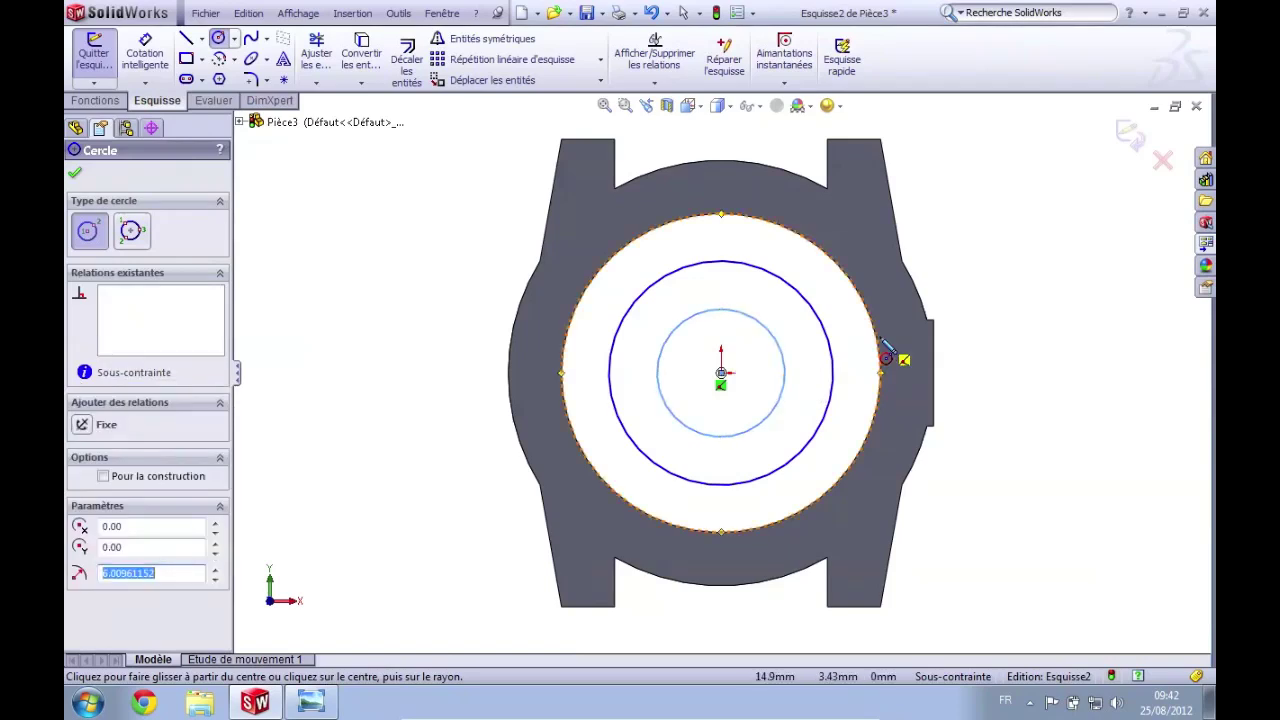
pyautogui.press('Escape')
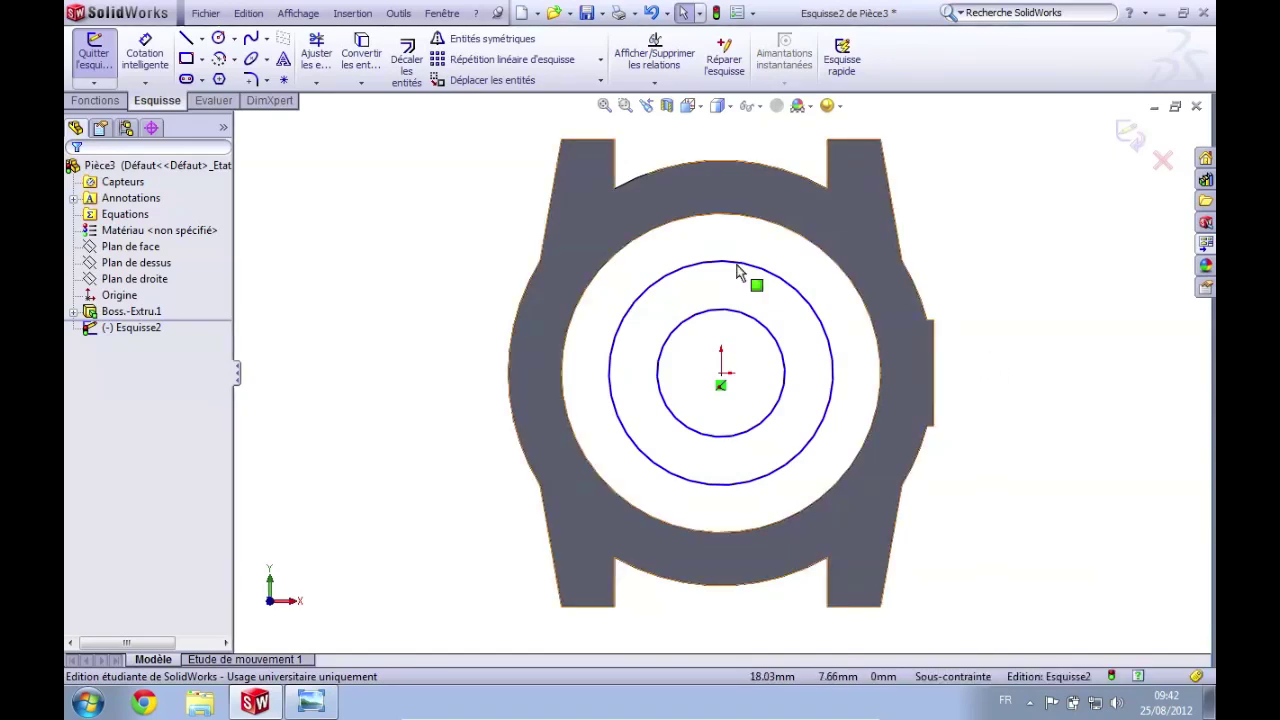
pyautogui.click(703, 272)
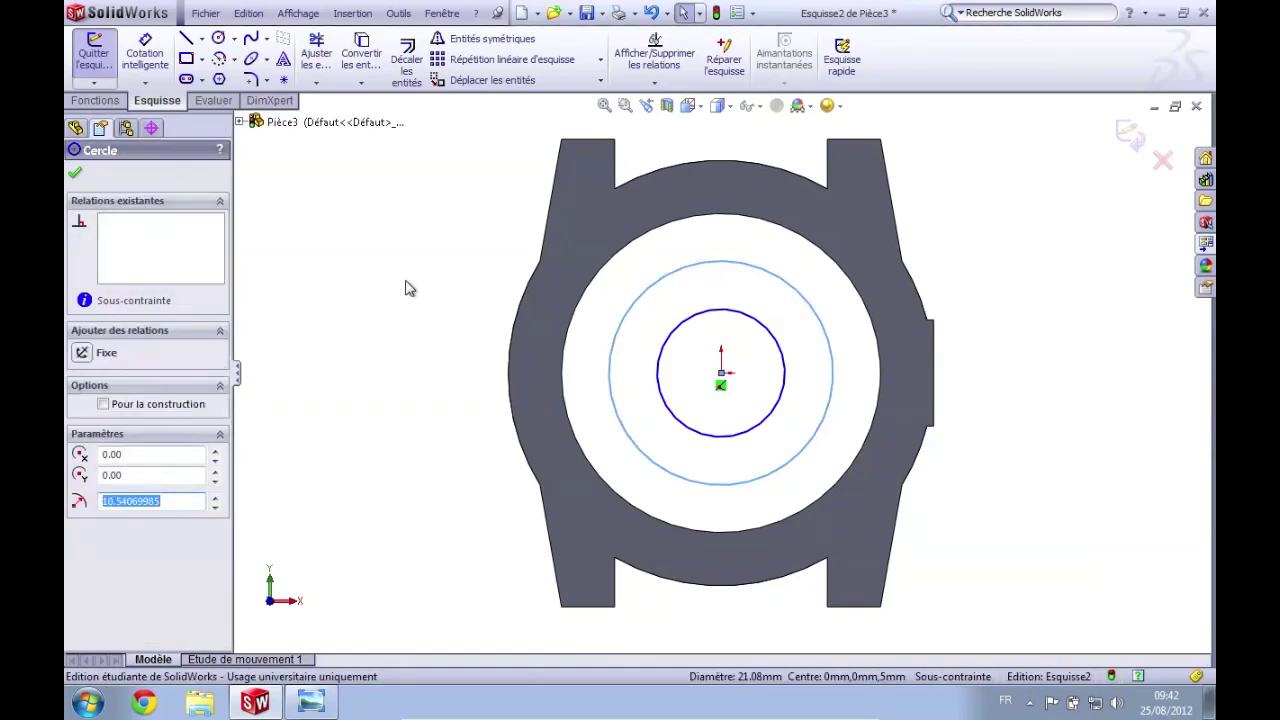
pyautogui.keyDown('ctrl'); pyautogui.click(519, 308); pyautogui.keyUp('ctrl')
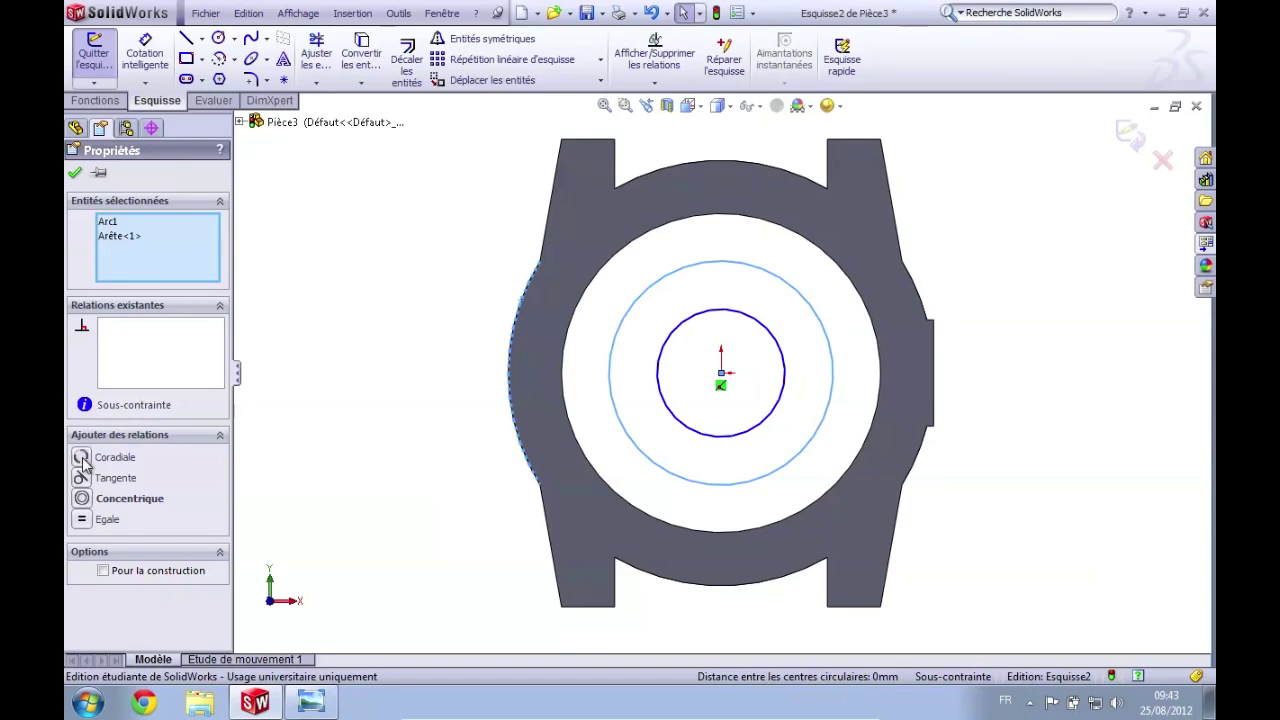
# - Make the larger circle coradial with the case's outer edge and resize the small circle to about 12.57 radius
pyautogui.click(83, 462)
pyautogui.click(266, 436)
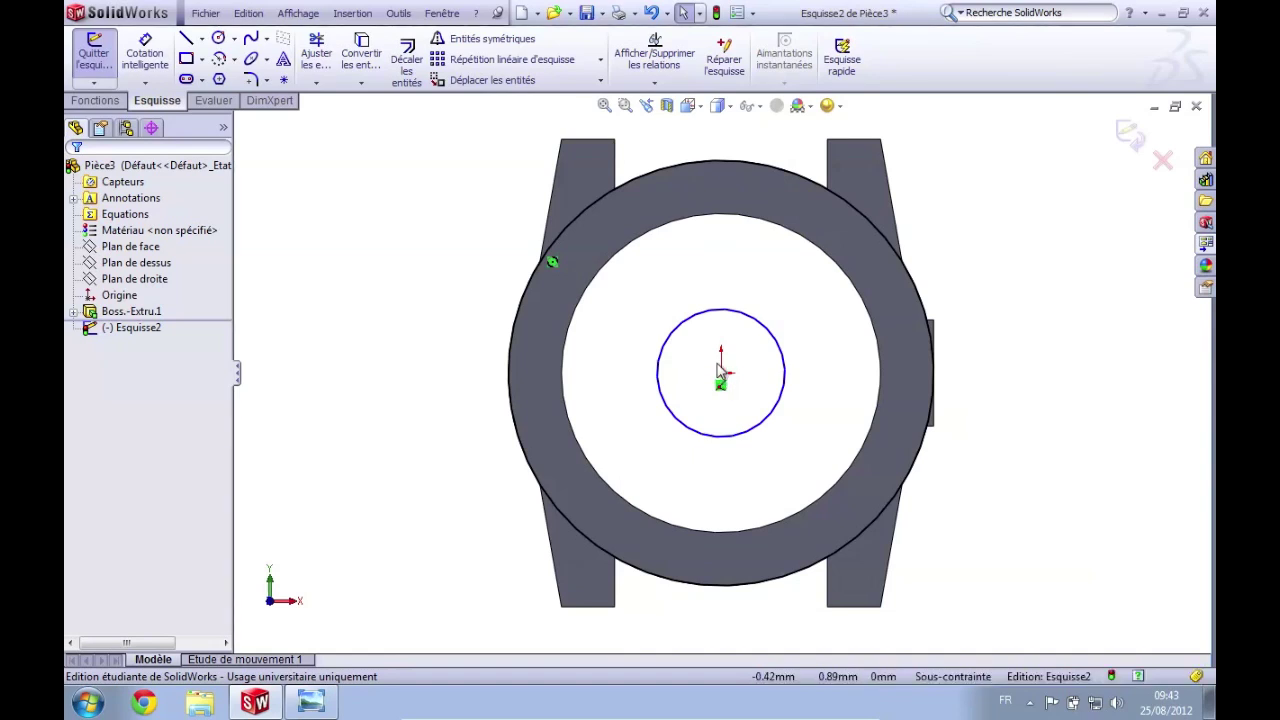
pyautogui.click(311, 702)
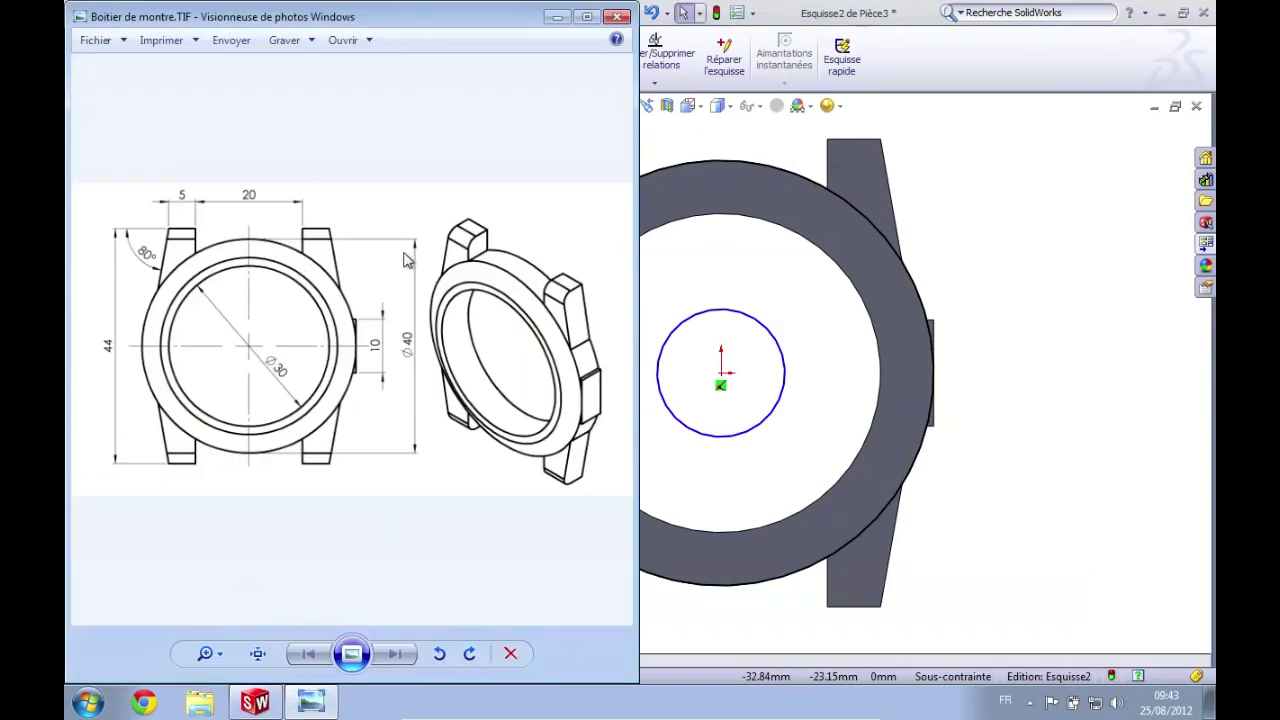
pyautogui.click(775, 340)
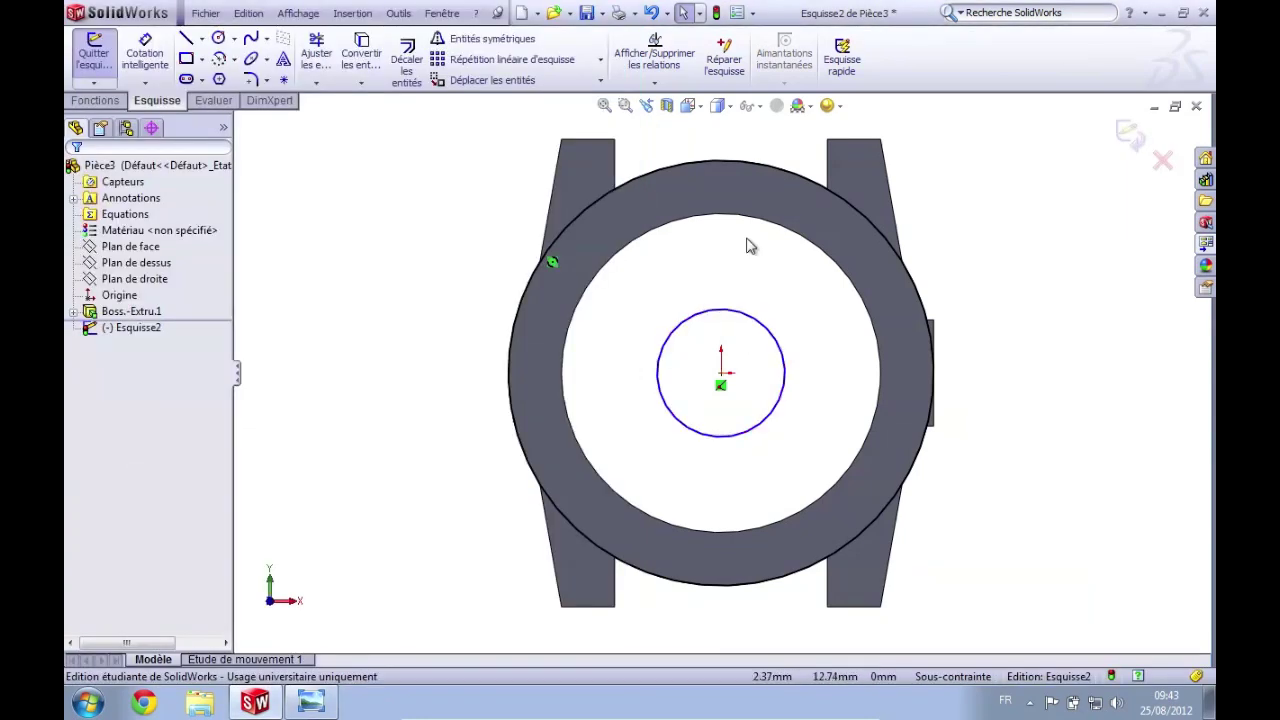
pyautogui.moveTo(716, 310); pyautogui.dragTo(717, 222)
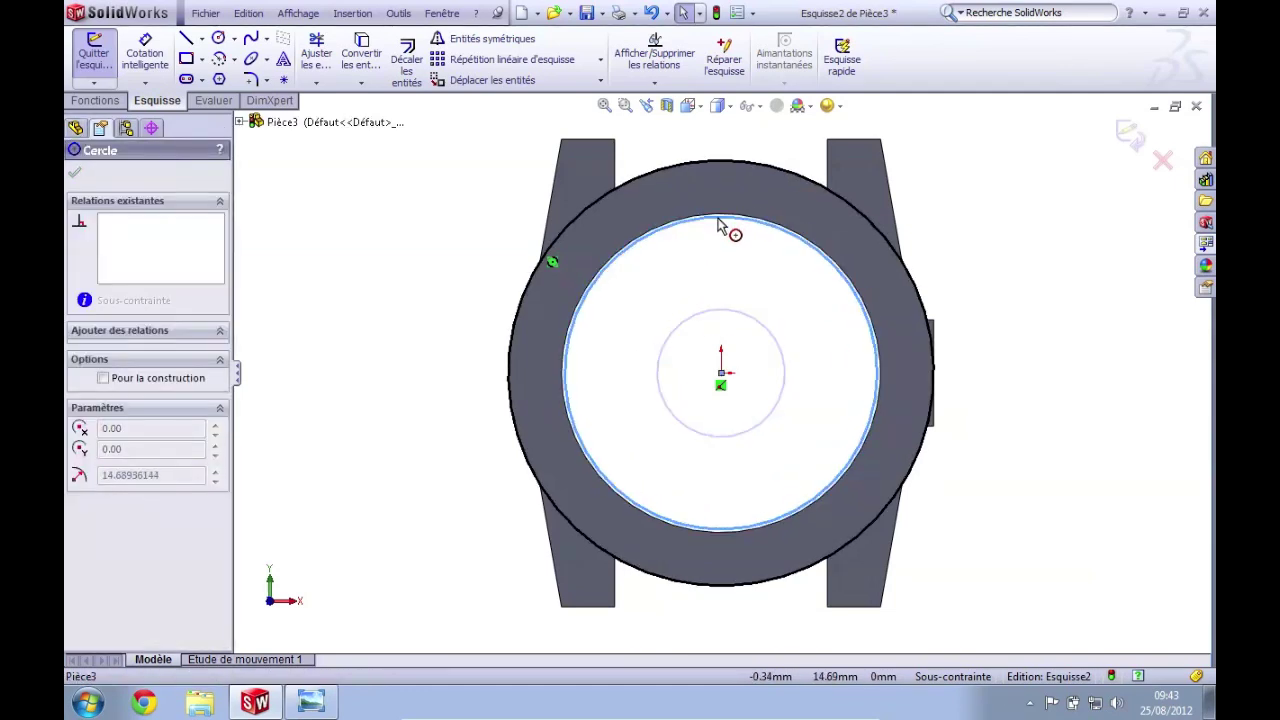
pyautogui.moveTo(717, 222); pyautogui.dragTo(720, 240)
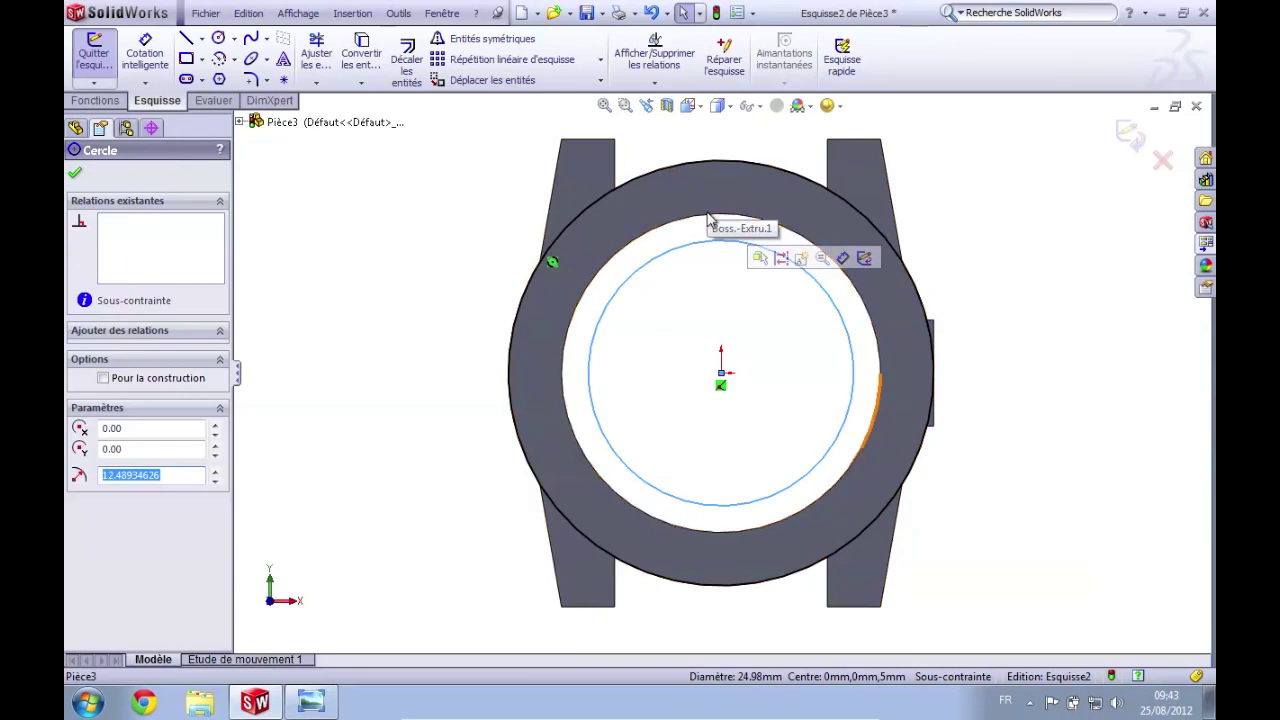
pyautogui.press('Escape')
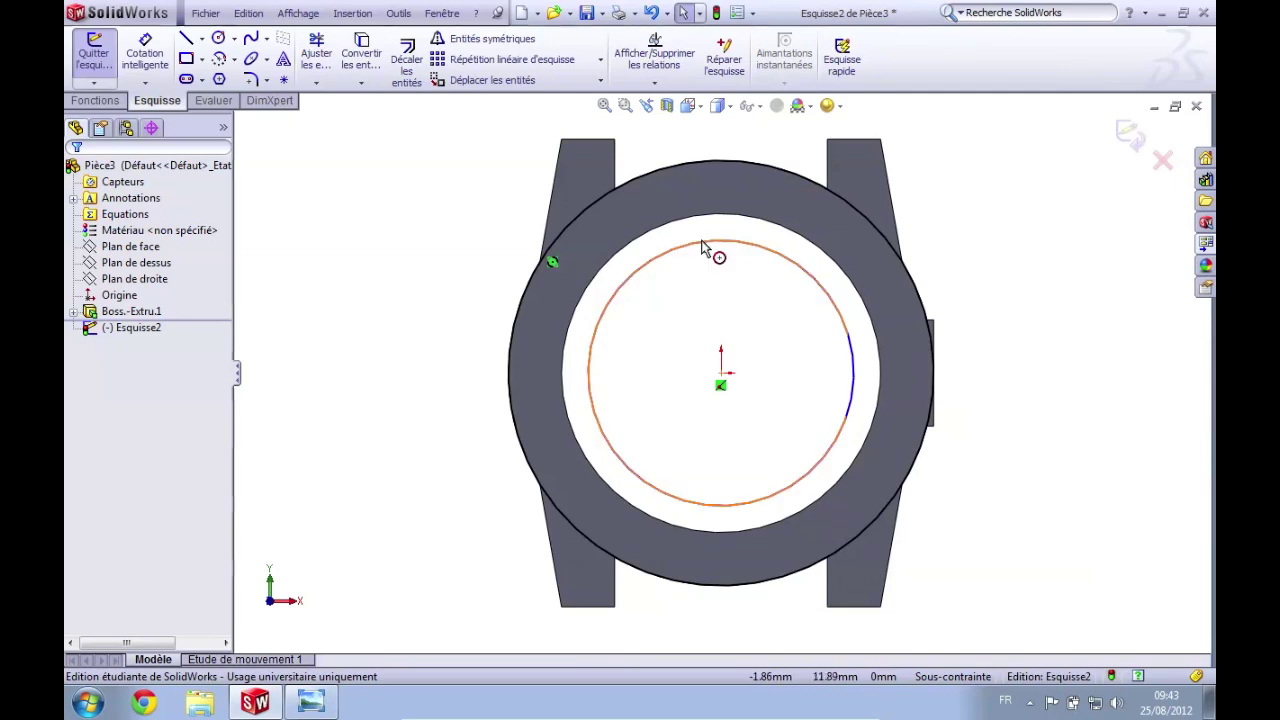
# - Delete the extra inner circle and check the remaining edge dimensions
pyautogui.click(702, 246)
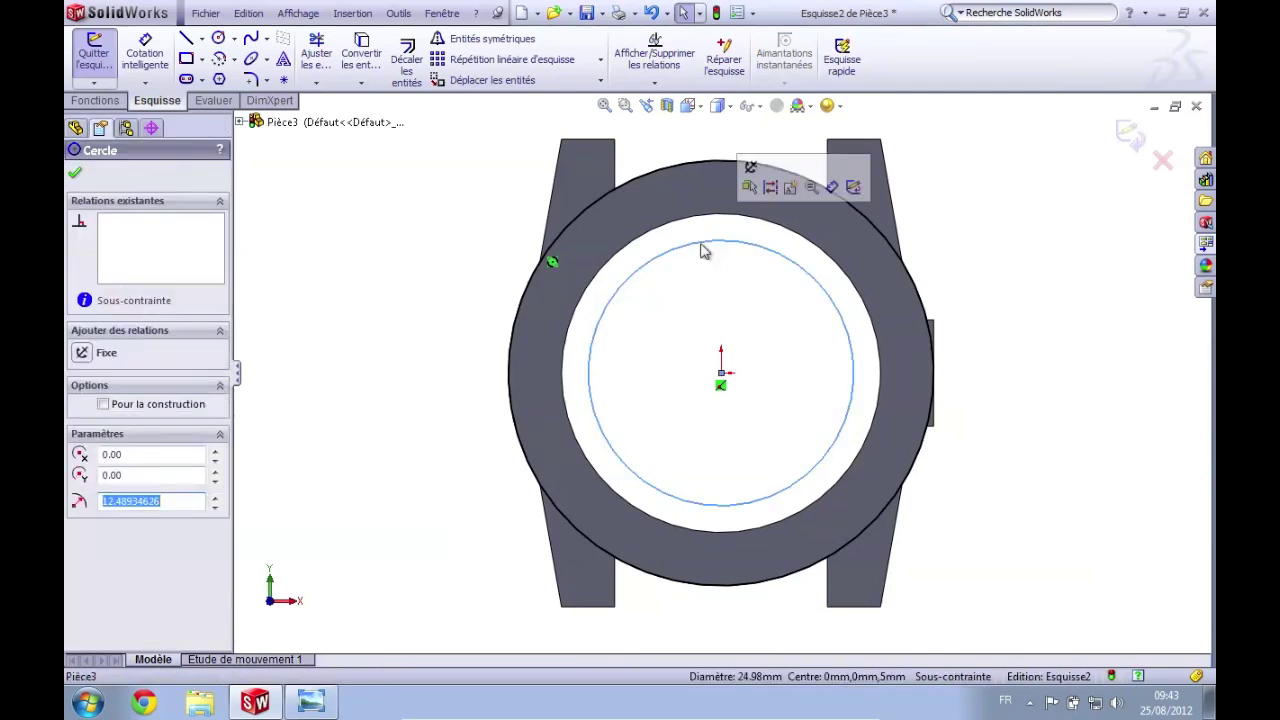
pyautogui.press('Delete')
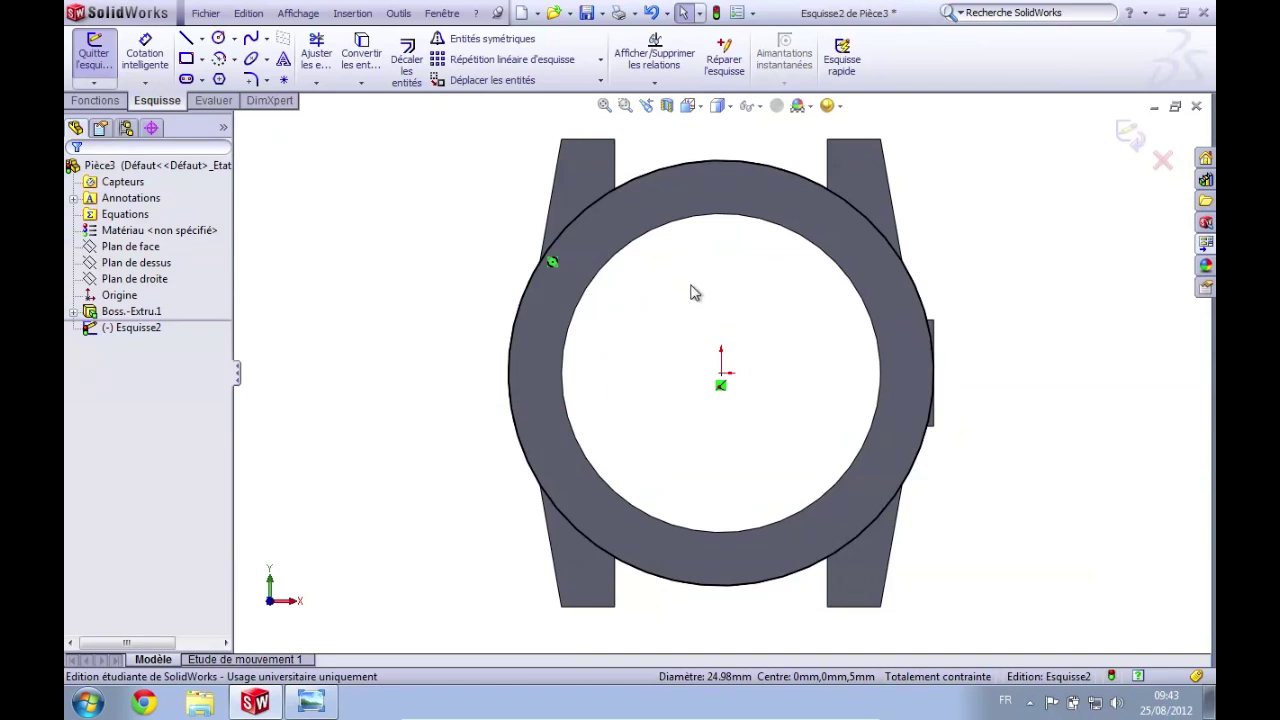
pyautogui.click(577, 144)
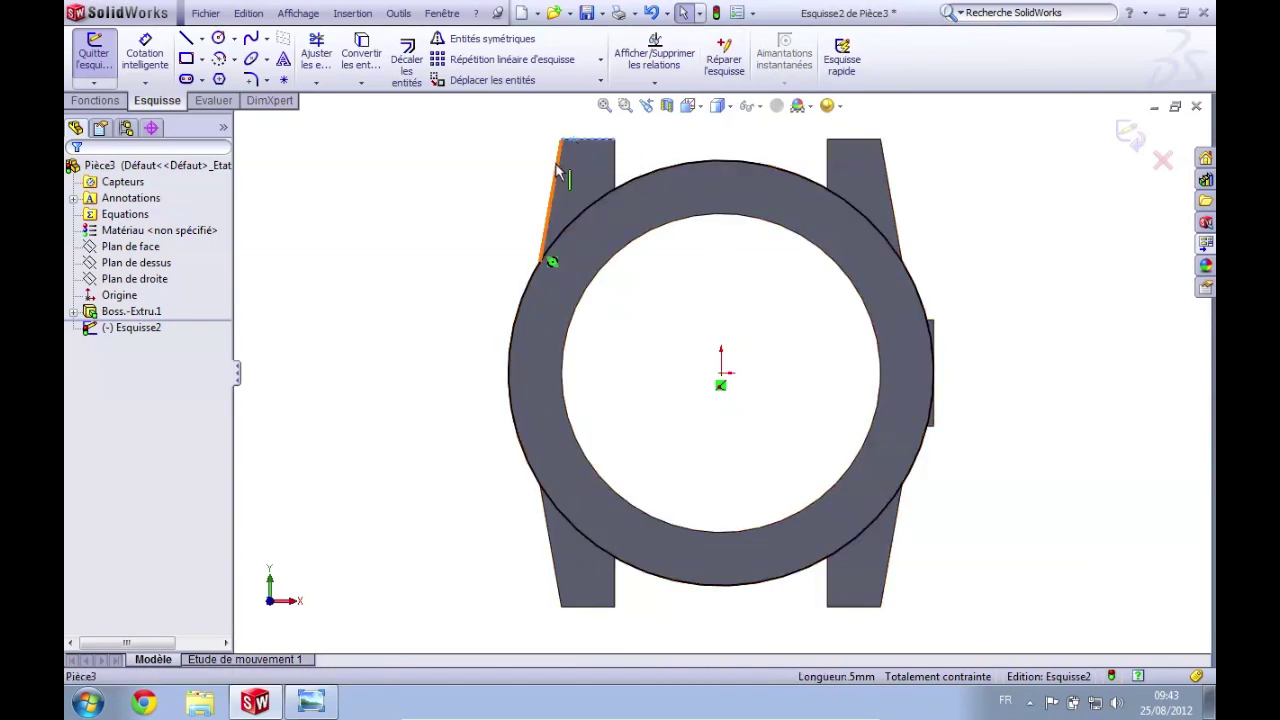
pyautogui.click(798, 242)
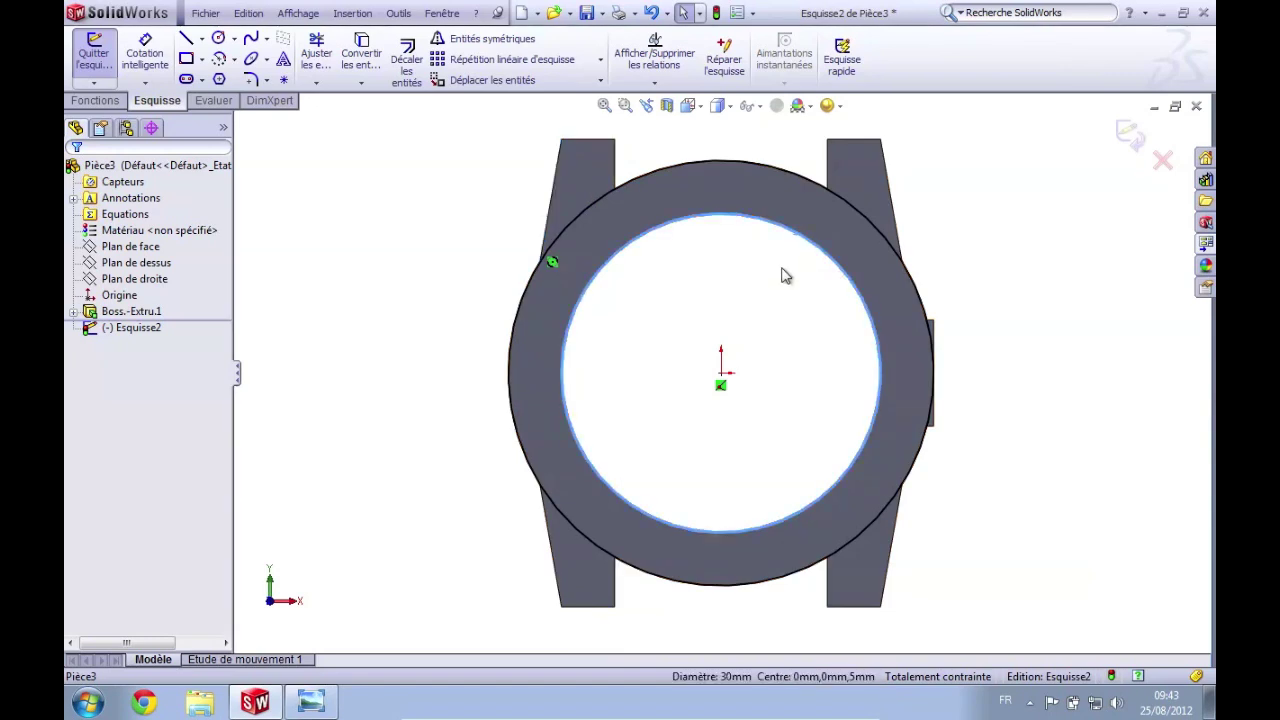
pyautogui.click(785, 276)
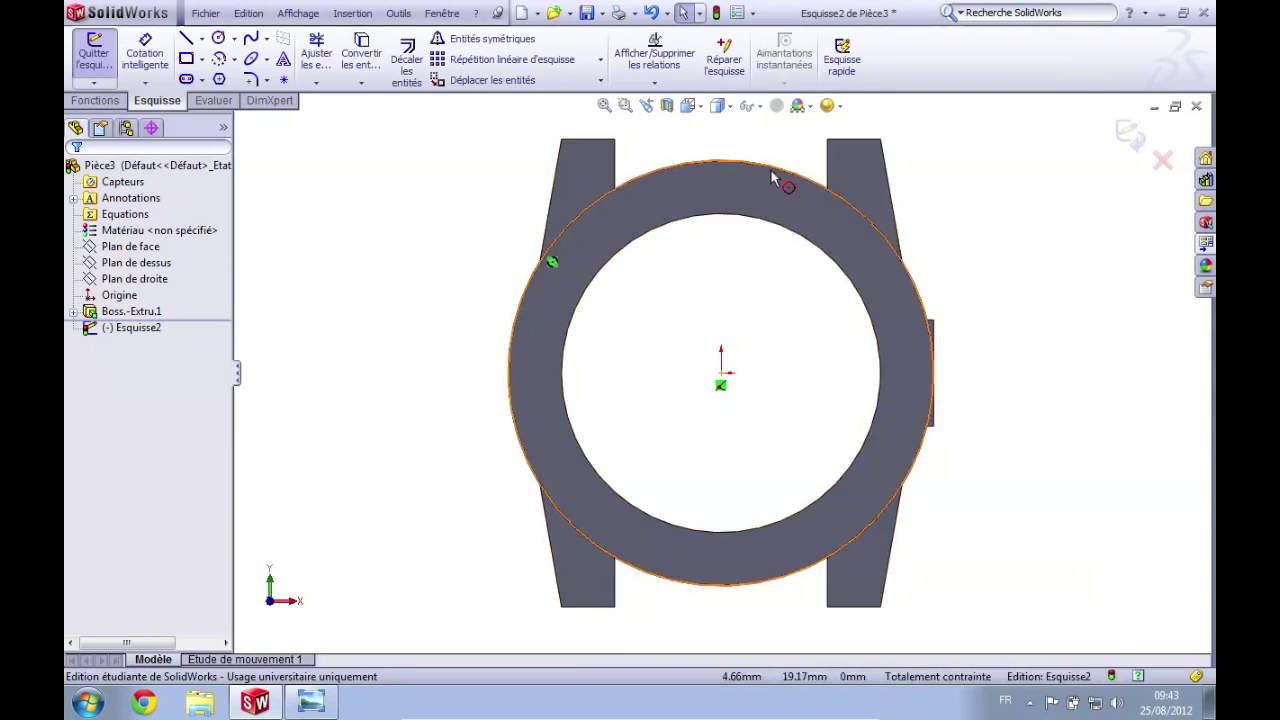
# - Convert the case's Ø30 inner circular edge into the sketch, then orbit to an oblique view
pyautogui.click(778, 232)
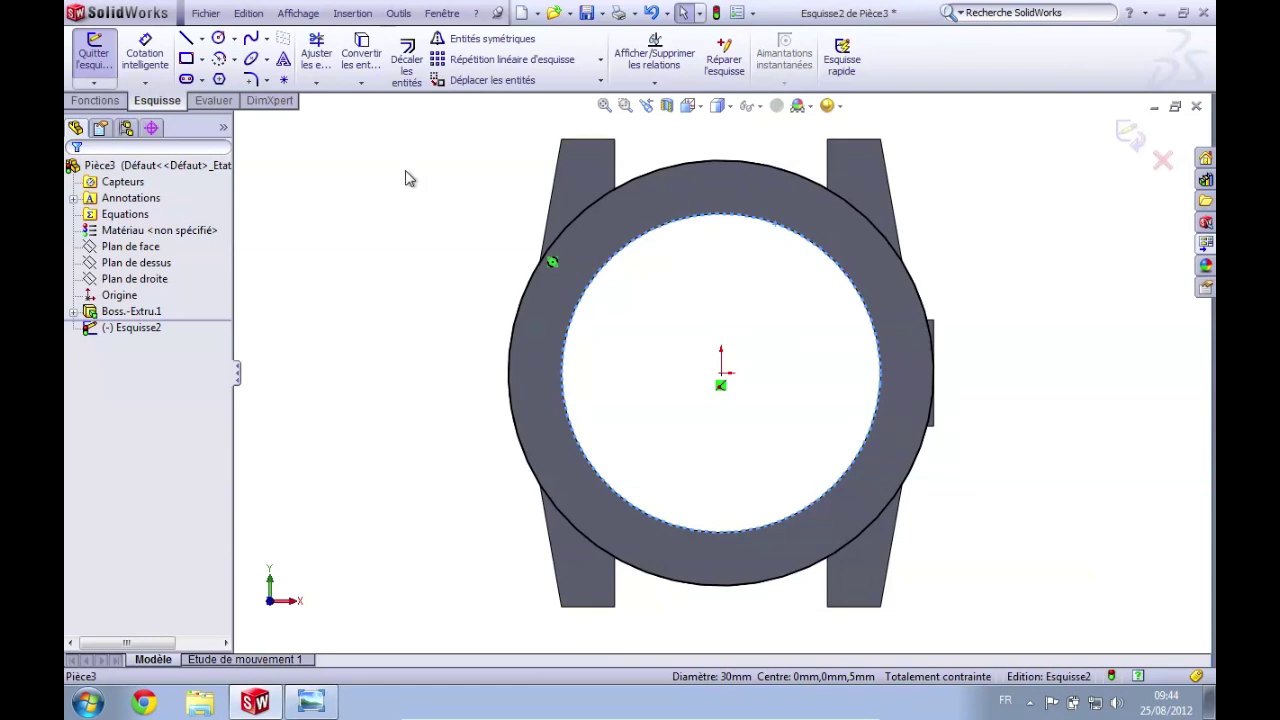
pyautogui.click(363, 52)
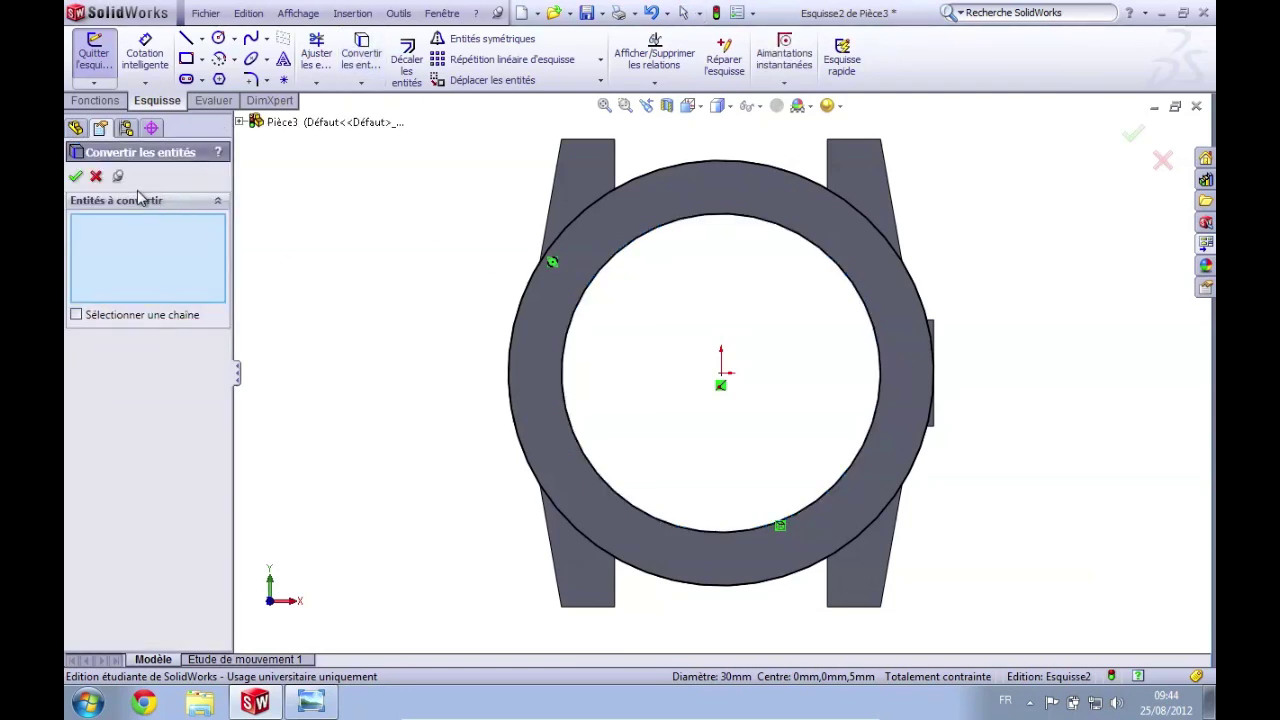
pyautogui.click(75, 177)
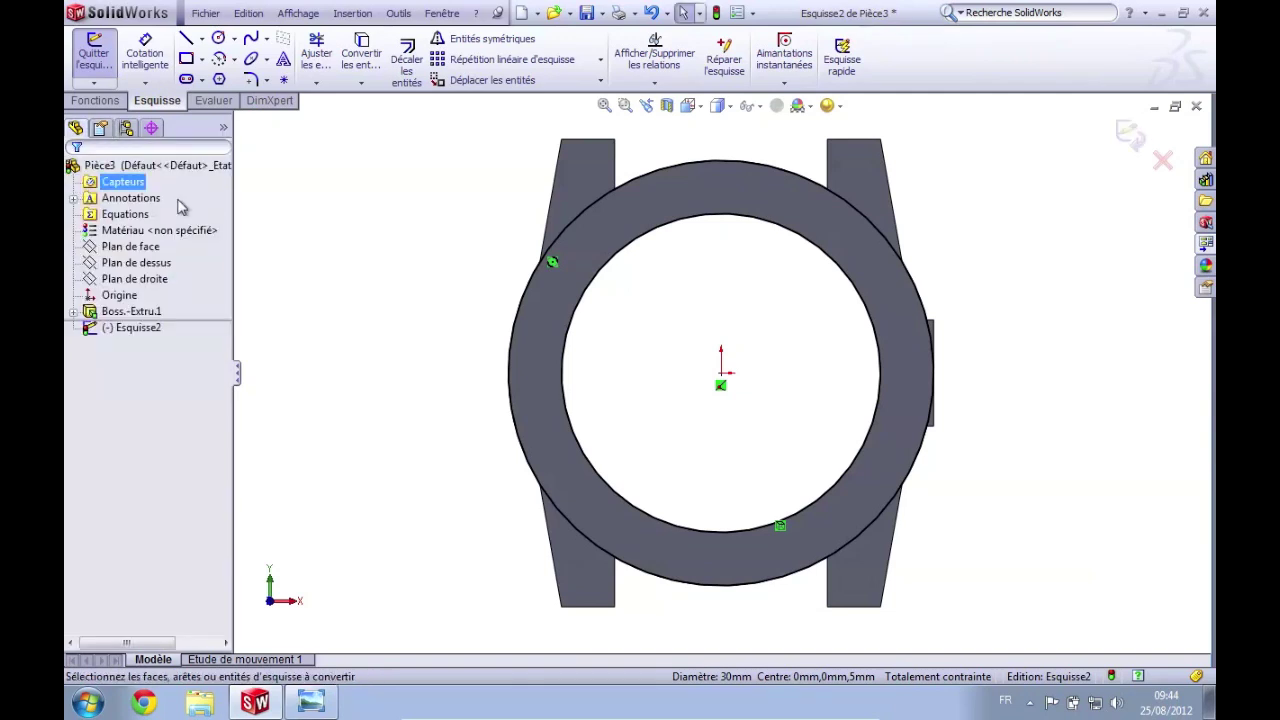
pyautogui.moveTo(651, 289)
pyautogui.mouseDown(button='middle')
pyautogui.moveTo(703, 217)
pyautogui.moveTo(703, 237)
pyautogui.mouseUp(button='middle')
pyautogui.scroll(-2, 703, 237)
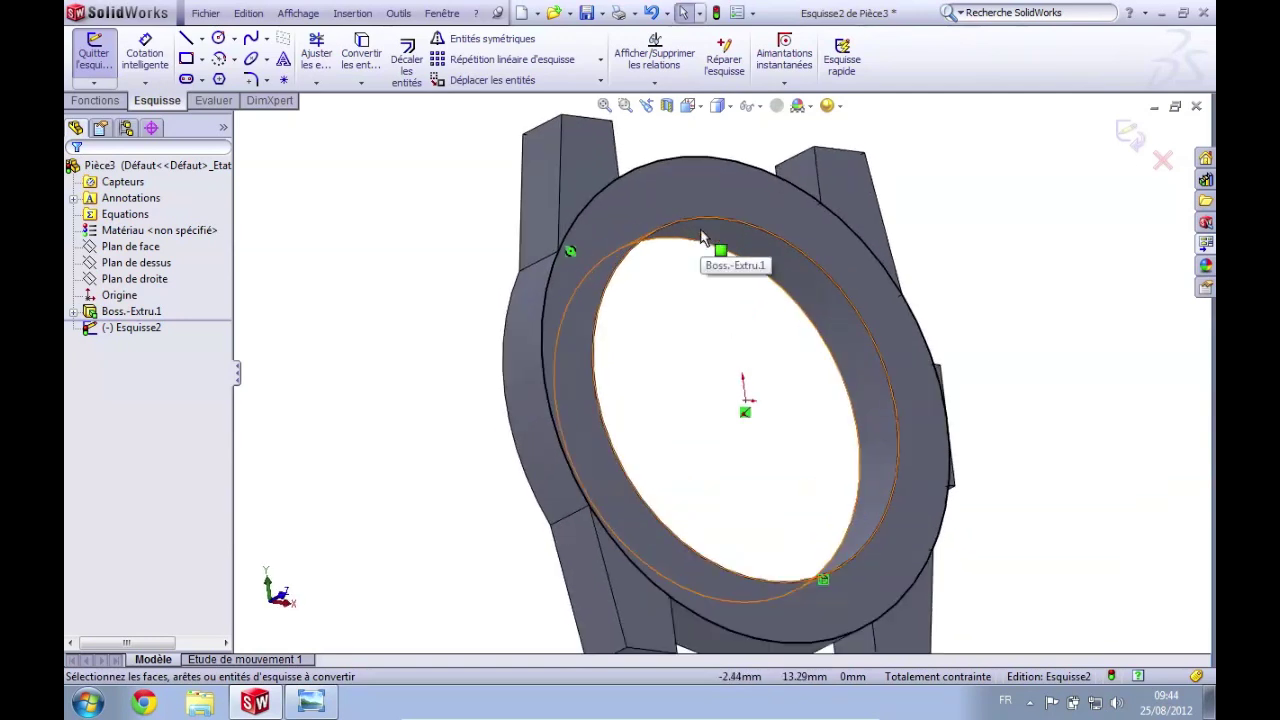
pyautogui.scroll(-2, 714, 257)
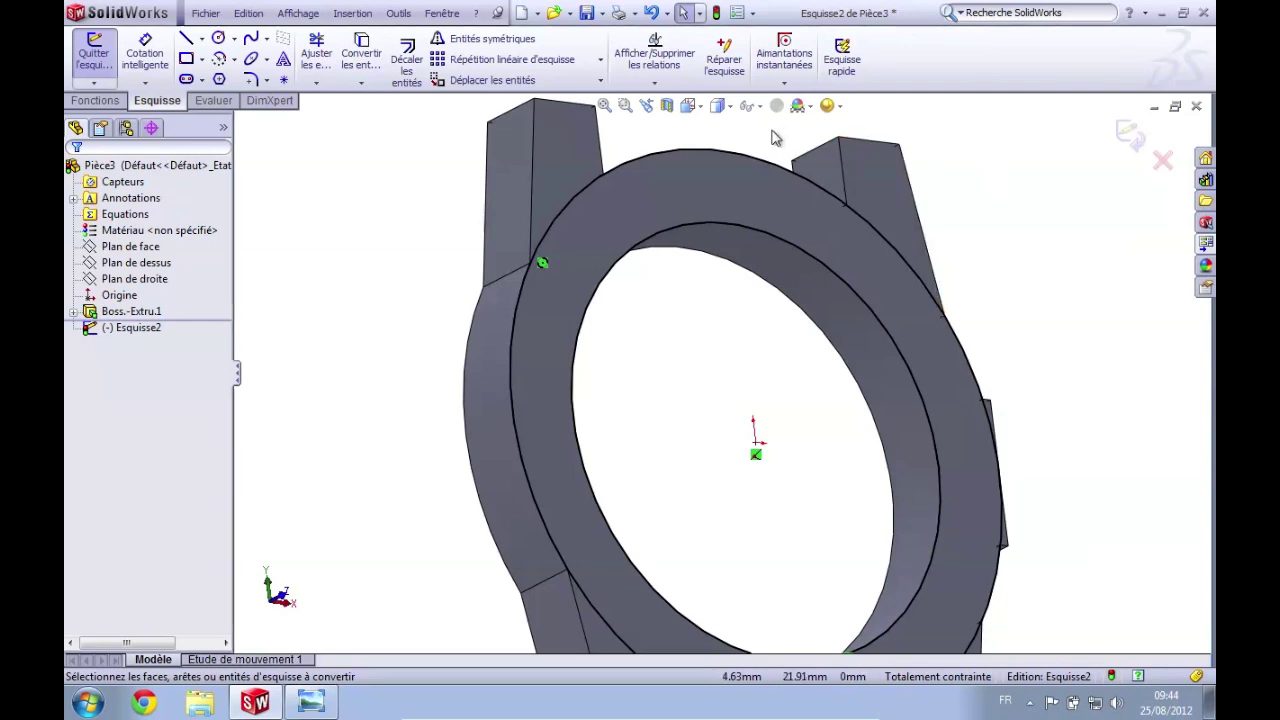
pyautogui.click(757, 155)
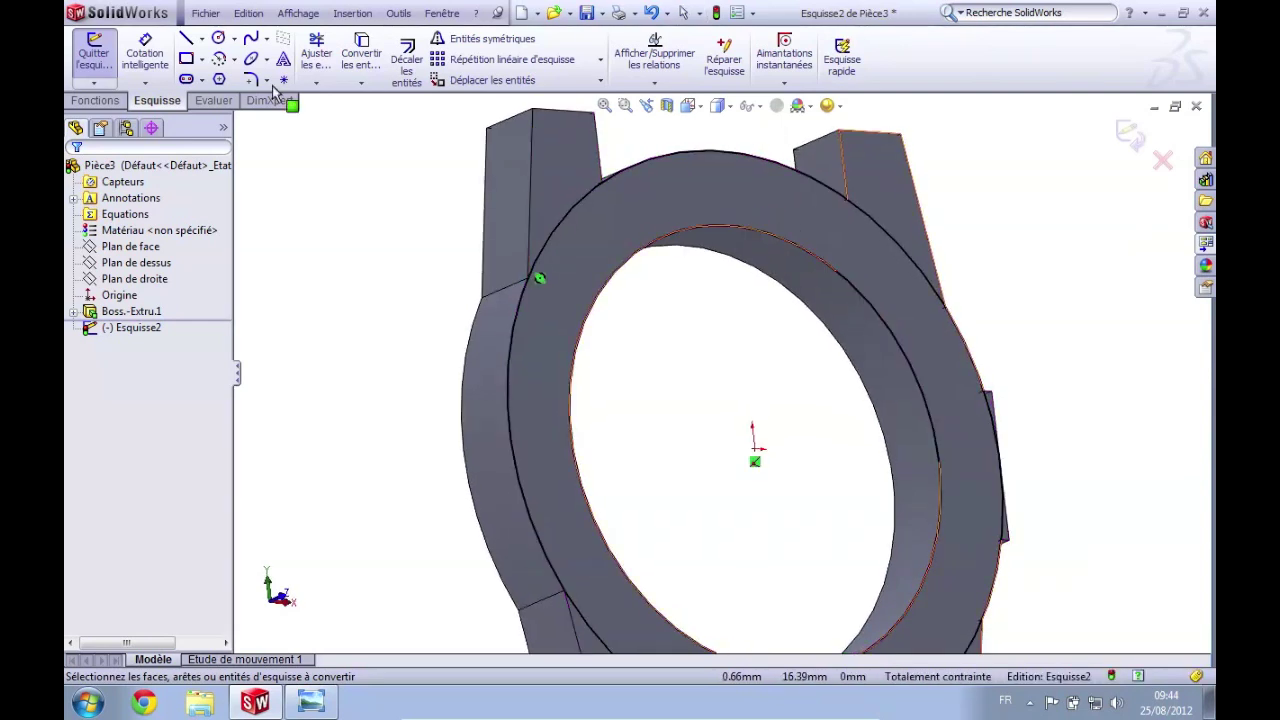
# - Extrude the Esquisse2 ring sketch as a 2 mm blind boss to form the raised bezel
pyautogui.click(113, 101)
pyautogui.click(113, 101)
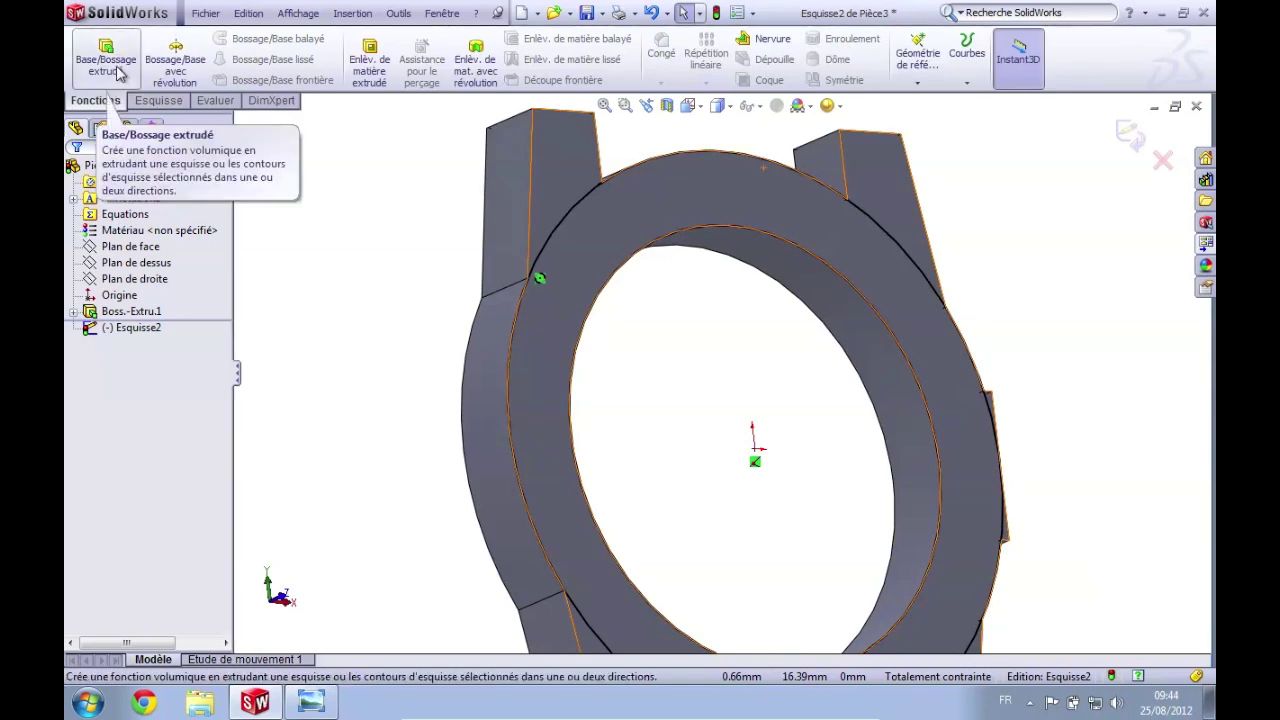
pyautogui.click(113, 68)
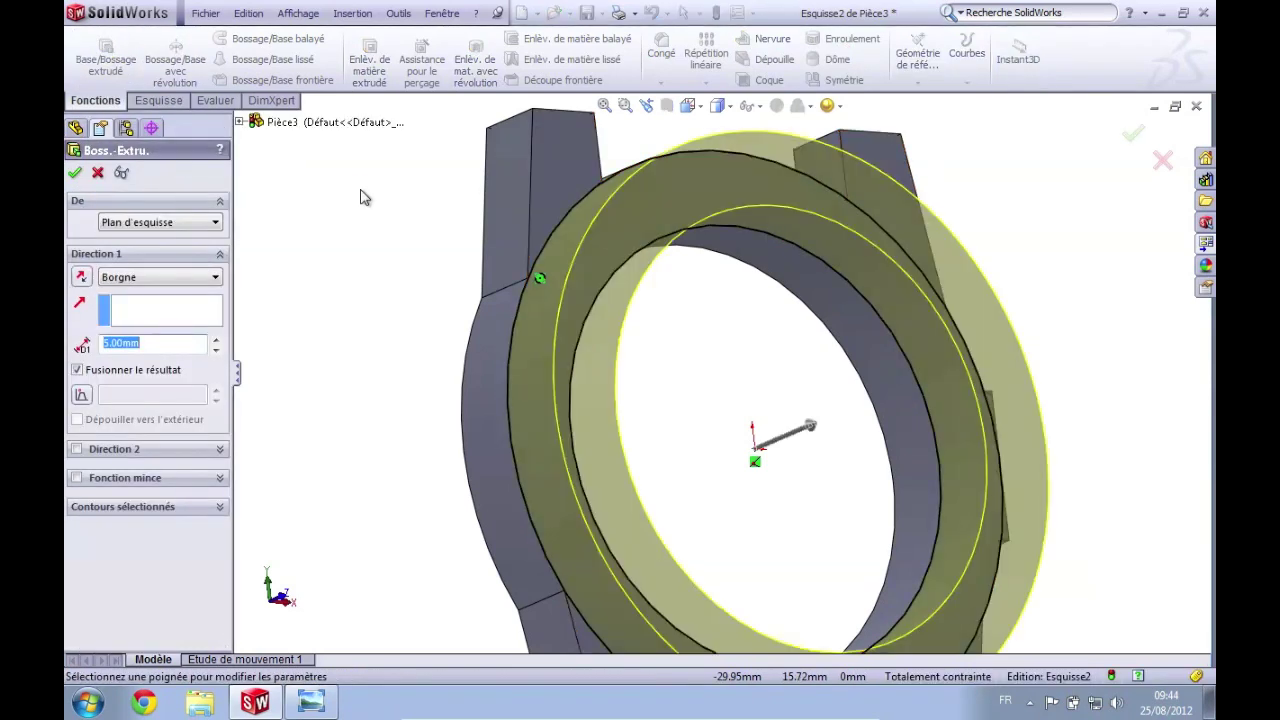
pyautogui.moveTo(397, 310); pyautogui.dragTo(941, 479, button='middle')
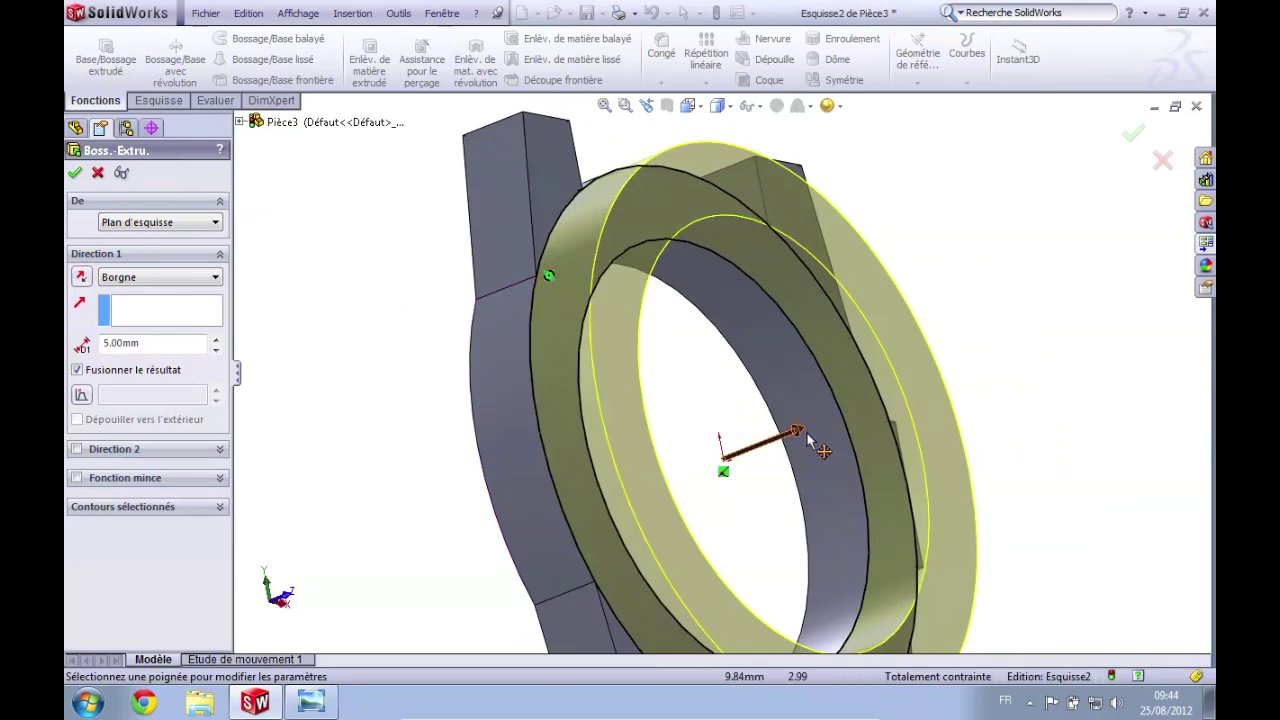
pyautogui.moveTo(808, 440); pyautogui.dragTo(767, 453)
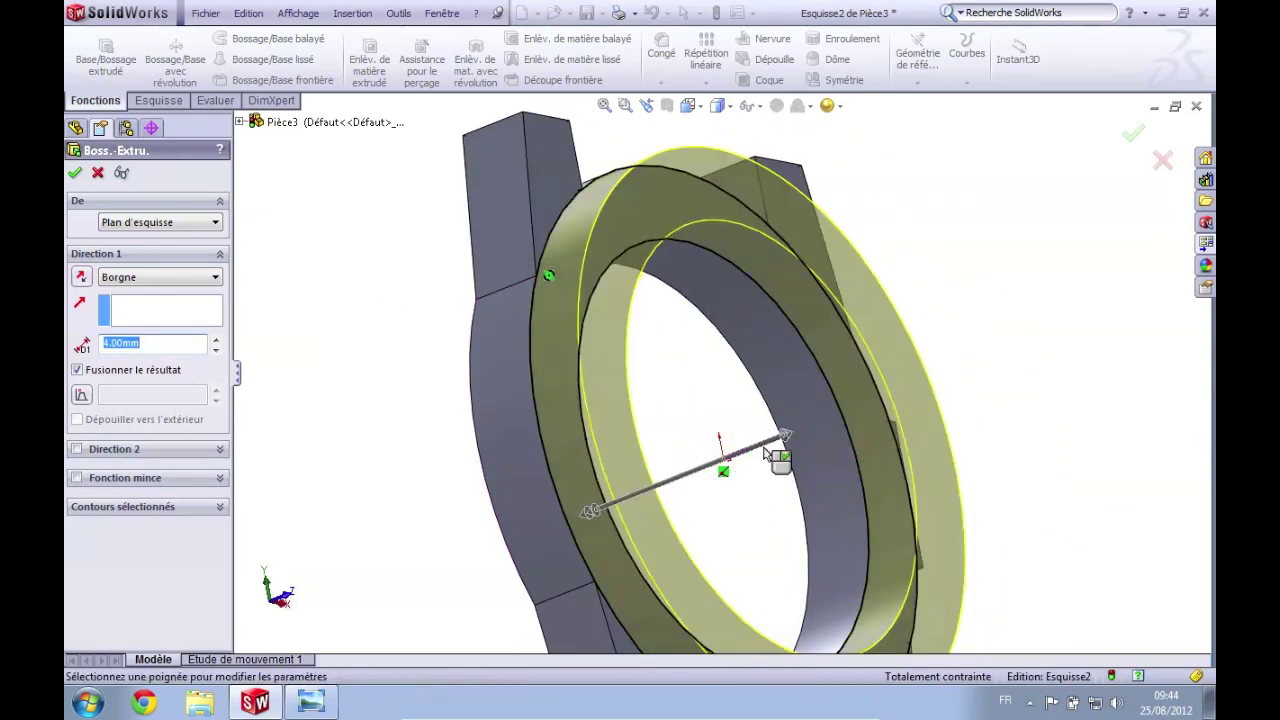
pyautogui.moveTo(751, 486); pyautogui.dragTo(734, 491, button='middle')
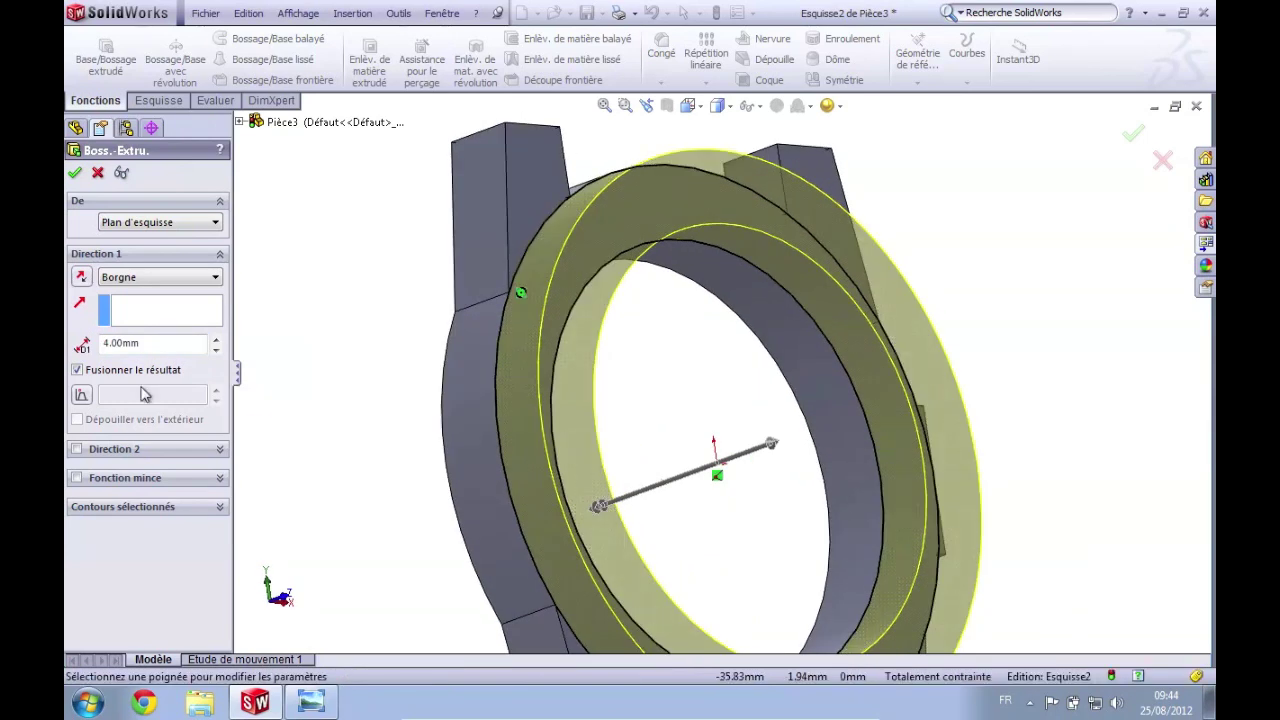
pyautogui.doubleClick(168, 345)
pyautogui.write('2')
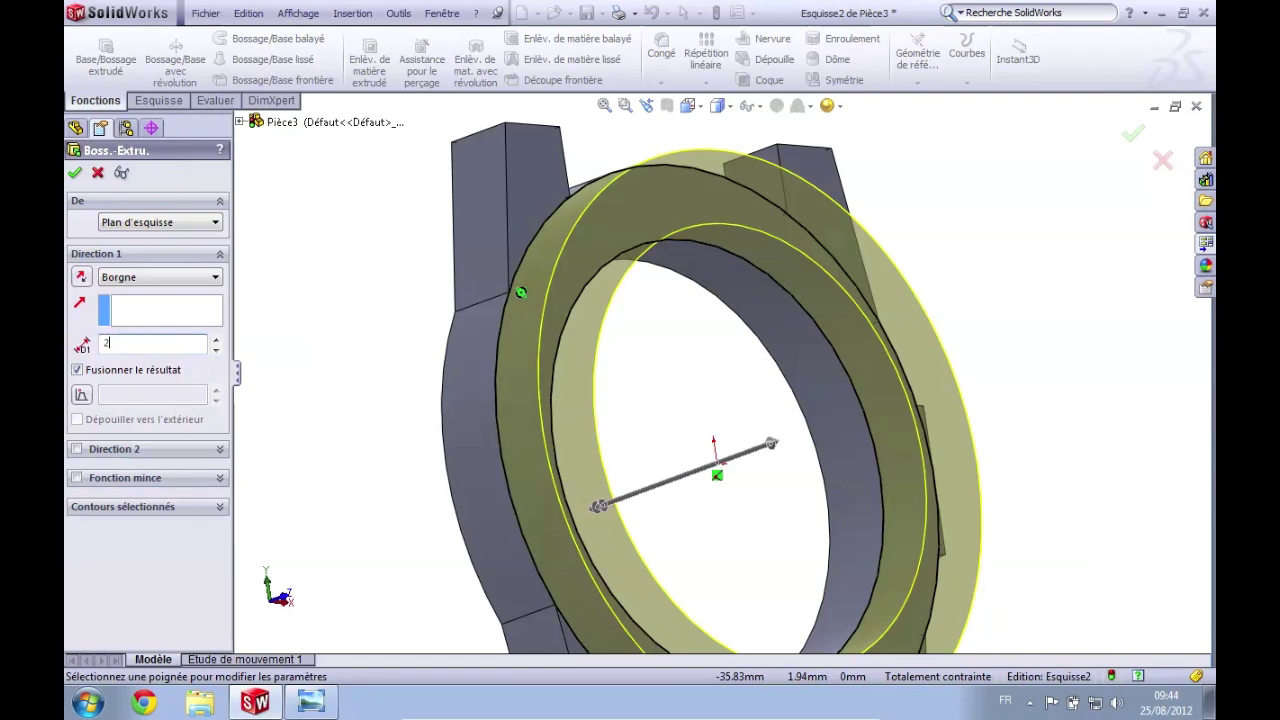
pyautogui.press('Return')
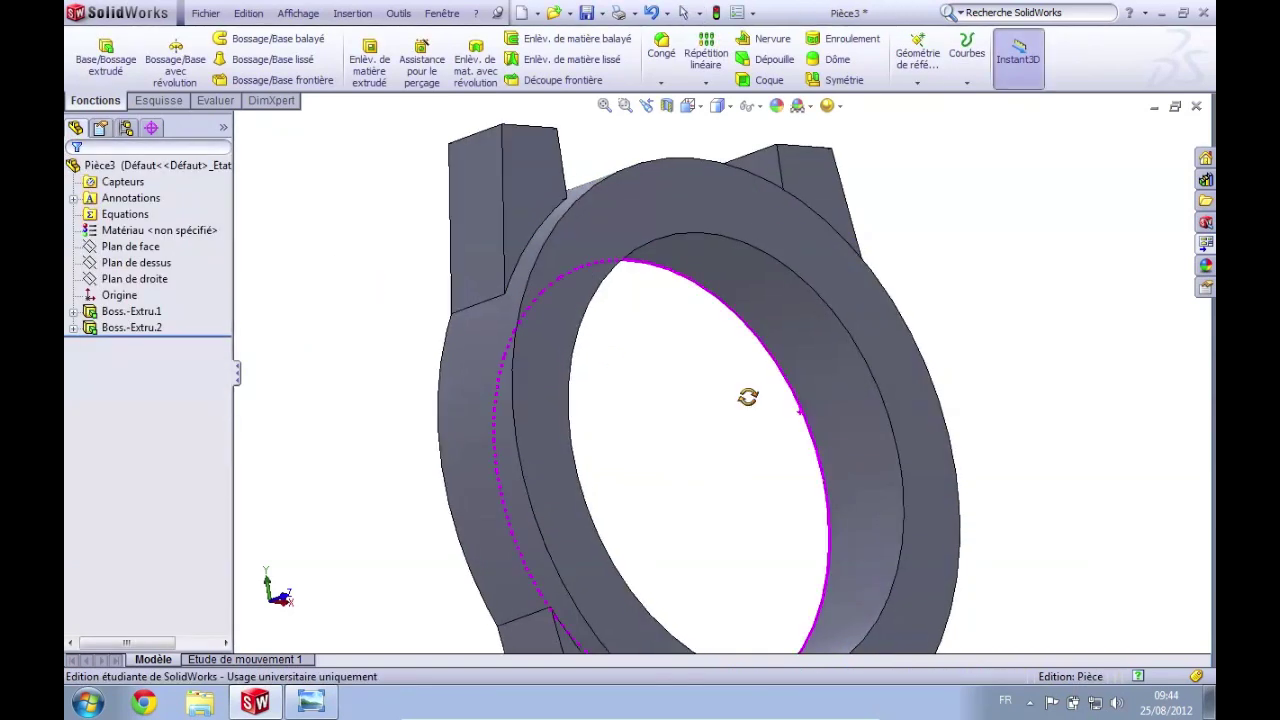
# - Check the watch-case reference drawing, then select the bezel ring's 40 mm top outer edge
pyautogui.moveTo(748, 397); pyautogui.dragTo(643, 329, button='middle')
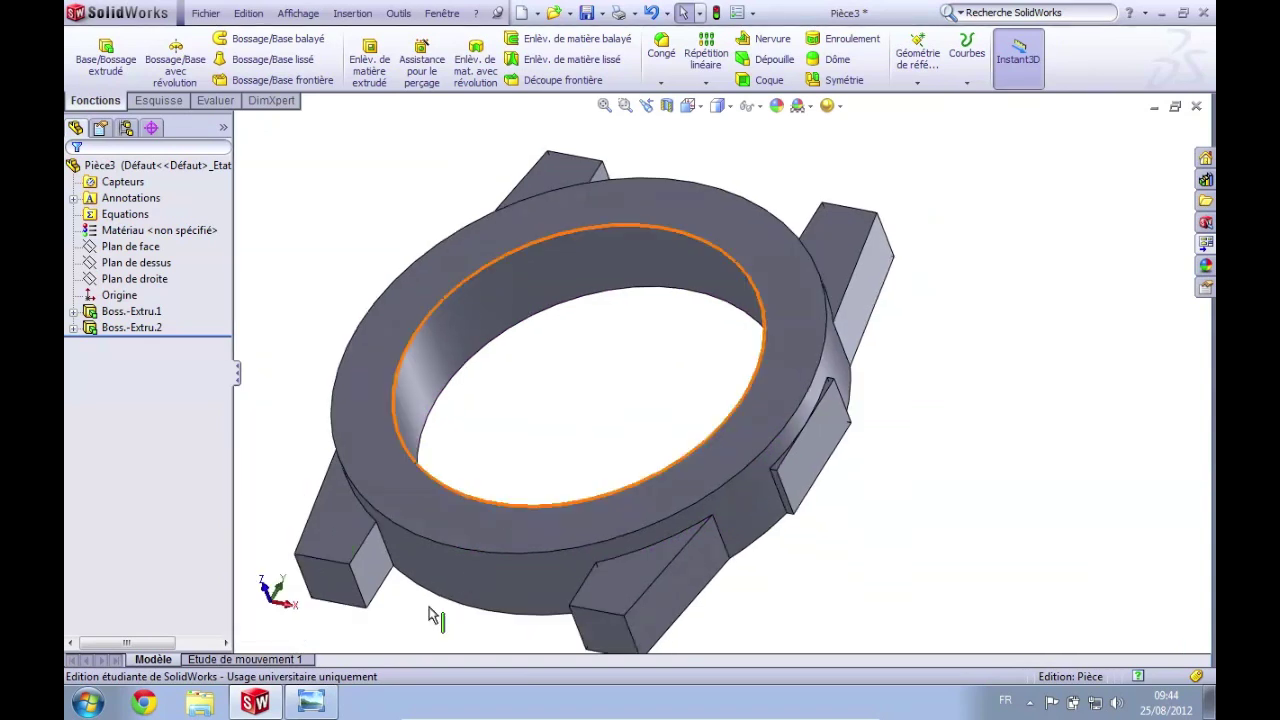
pyautogui.click(311, 702)
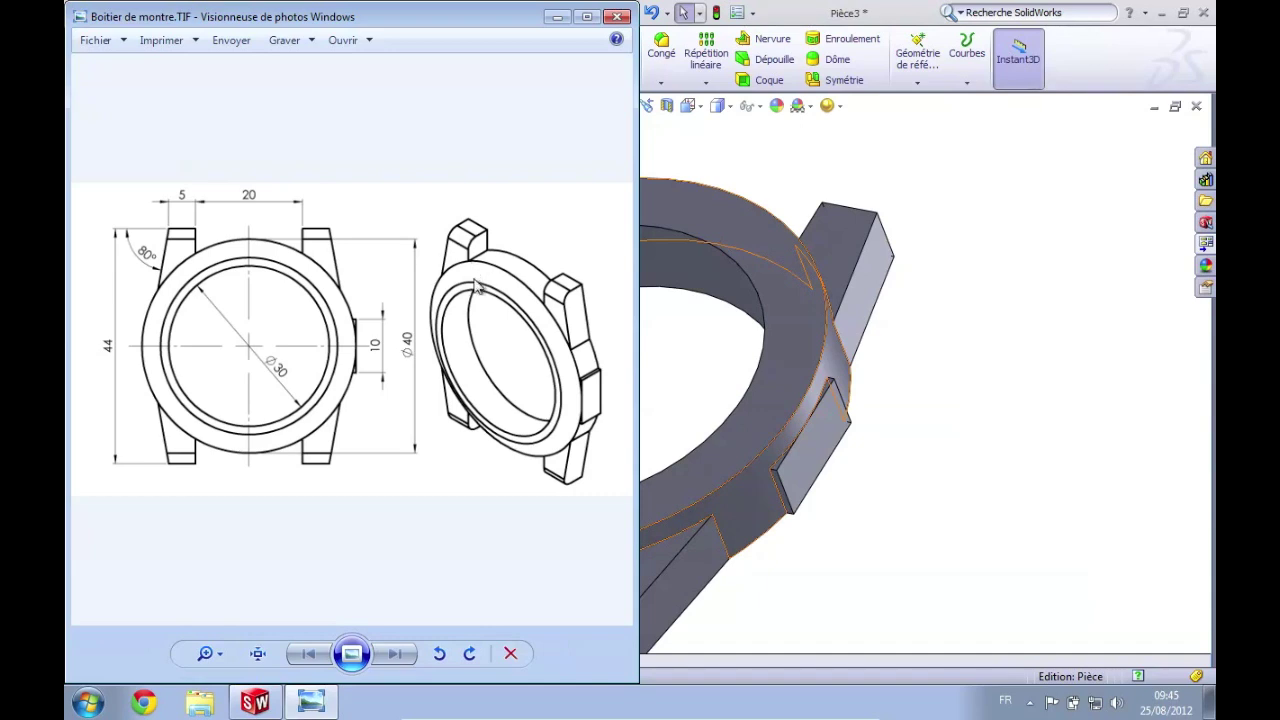
pyautogui.click(989, 354)
pyautogui.moveTo(537, 354)
pyautogui.mouseDown(button='middle')
pyautogui.moveTo(580, 307)
pyautogui.moveTo(594, 329)
pyautogui.moveTo(578, 347)
pyautogui.mouseUp(button='middle')
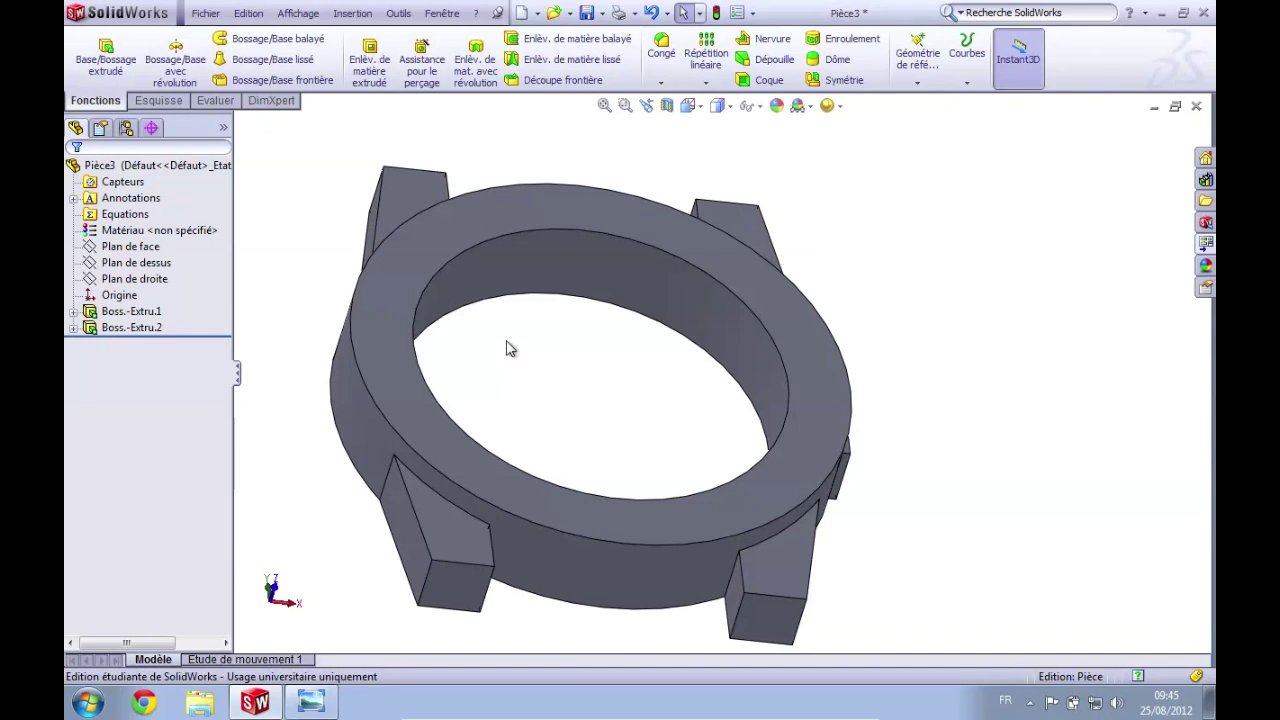
pyautogui.click(582, 187)
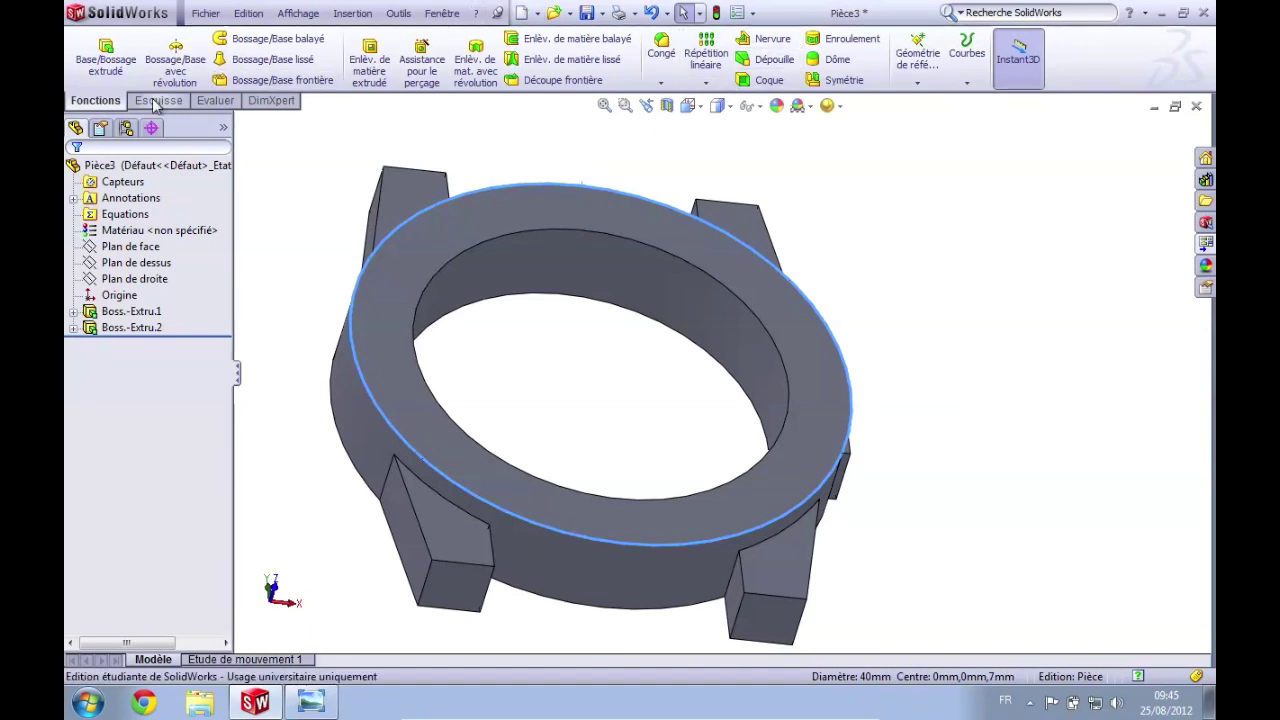
# - Start a chamfer on the ring's top edge with a 2 mm distance
pyautogui.click(668, 86)
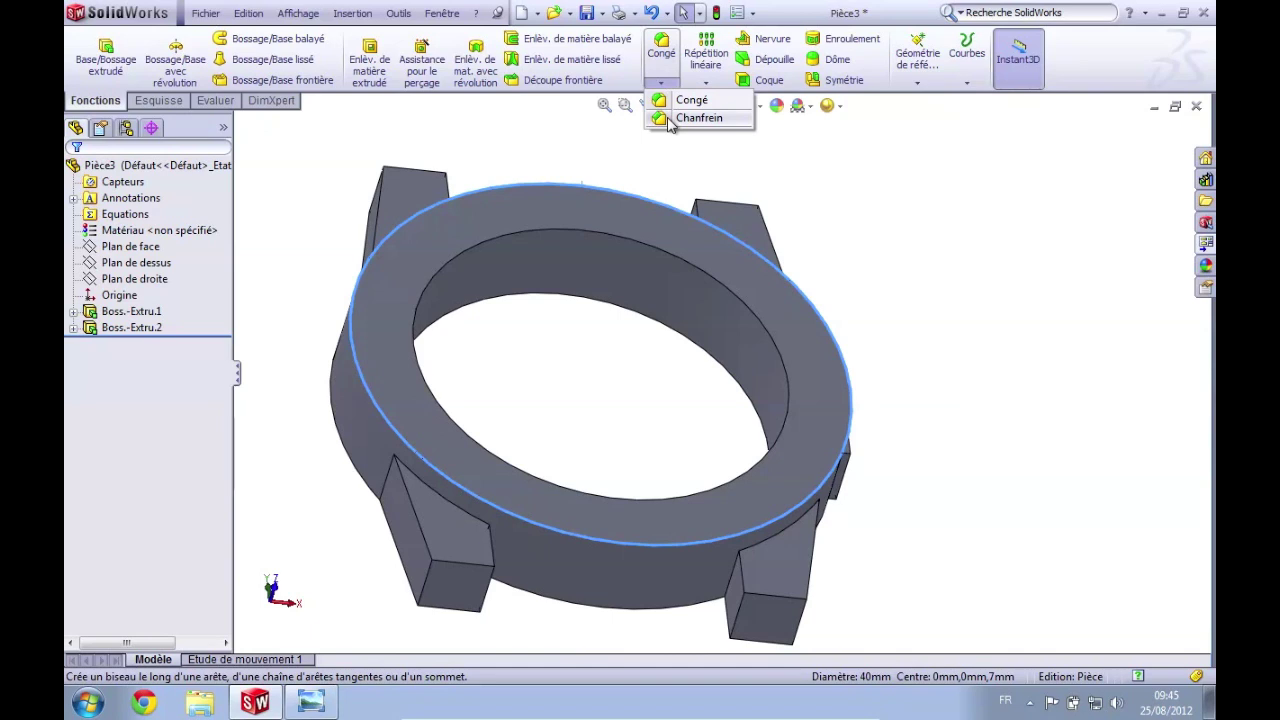
pyautogui.click(690, 118)
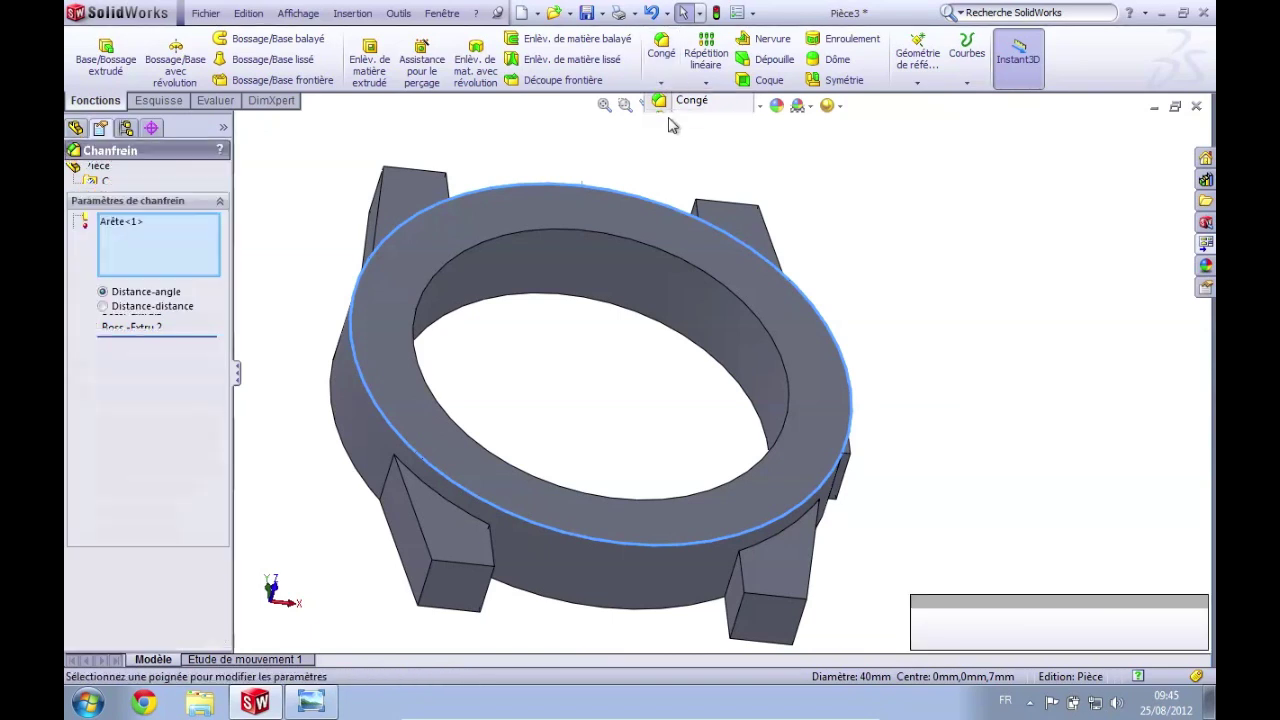
pyautogui.moveTo(460, 375)
pyautogui.mouseDown(button='middle')
pyautogui.moveTo(493, 368)
pyautogui.moveTo(285, 390)
pyautogui.mouseUp(button='middle')
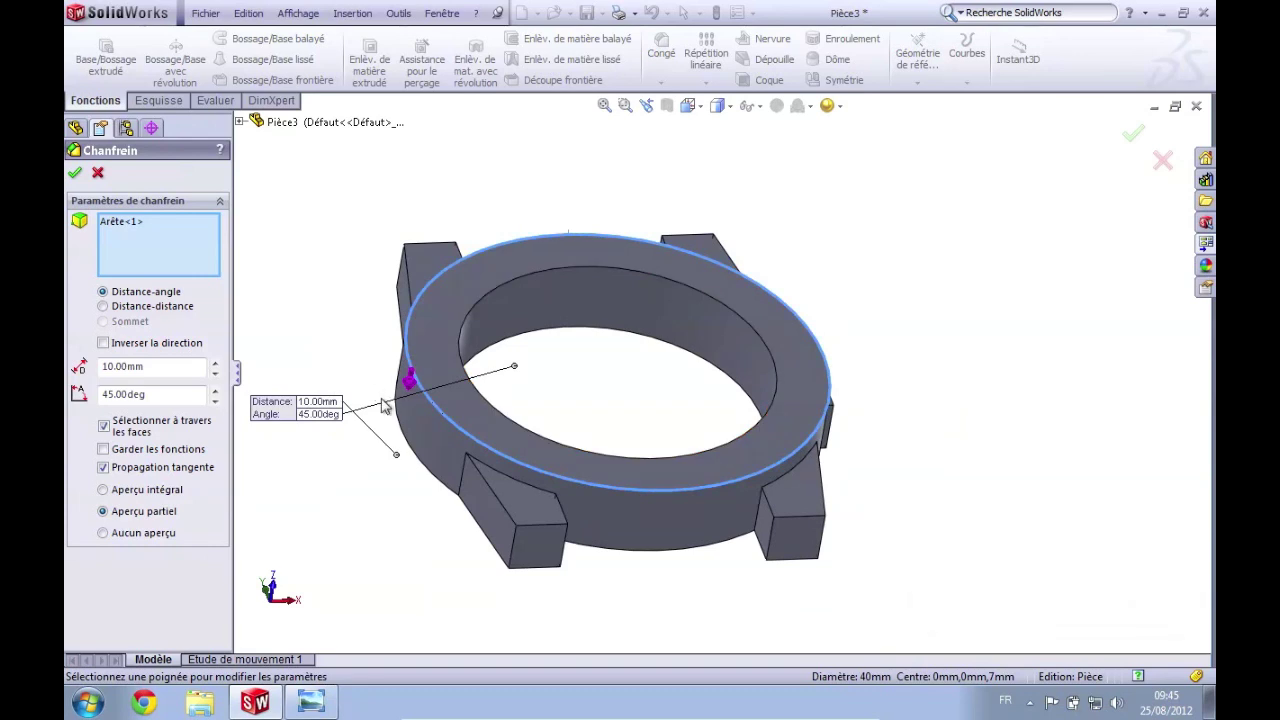
pyautogui.scroll(-2, 400, 398)
pyautogui.scroll(-2, 411, 407)
pyautogui.moveTo(411, 407); pyautogui.dragTo(415, 420, button='middle')
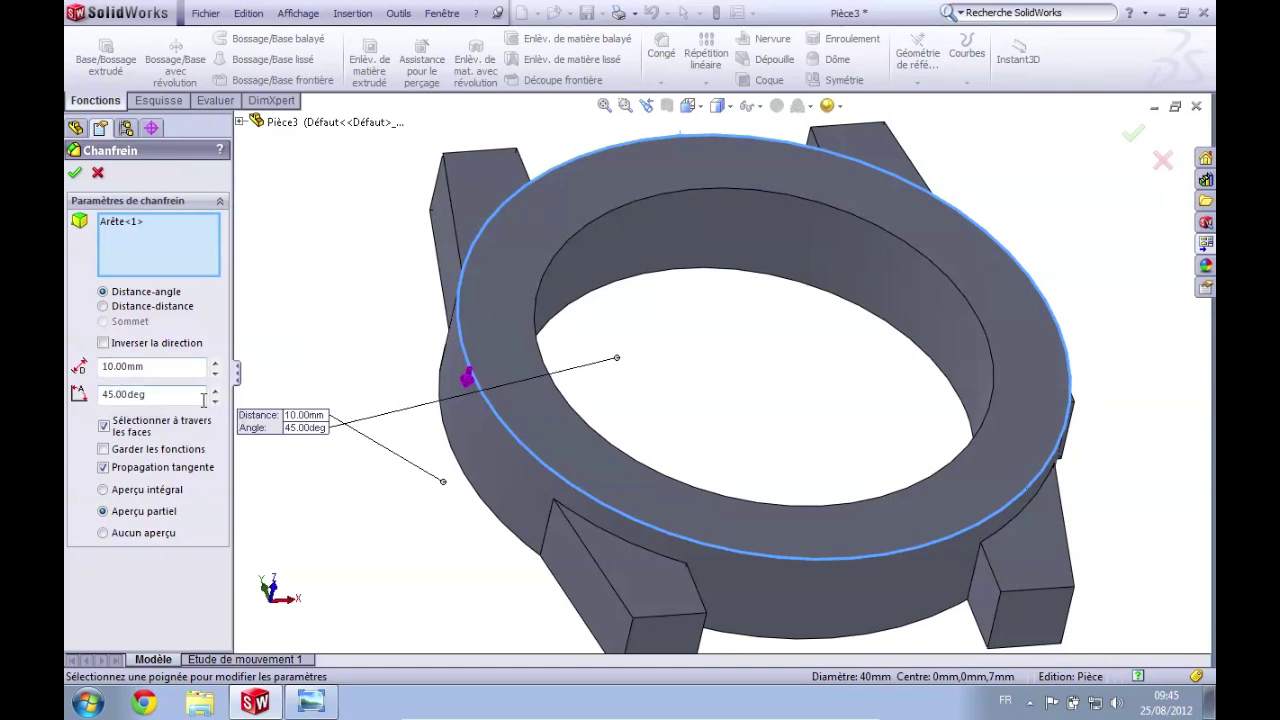
pyautogui.click(182, 372)
pyautogui.write('2')
pyautogui.click(183, 394)
# - Raise the chamfer angle to 60 degrees
pyautogui.moveTo(395, 371); pyautogui.dragTo(371, 274, button='middle')
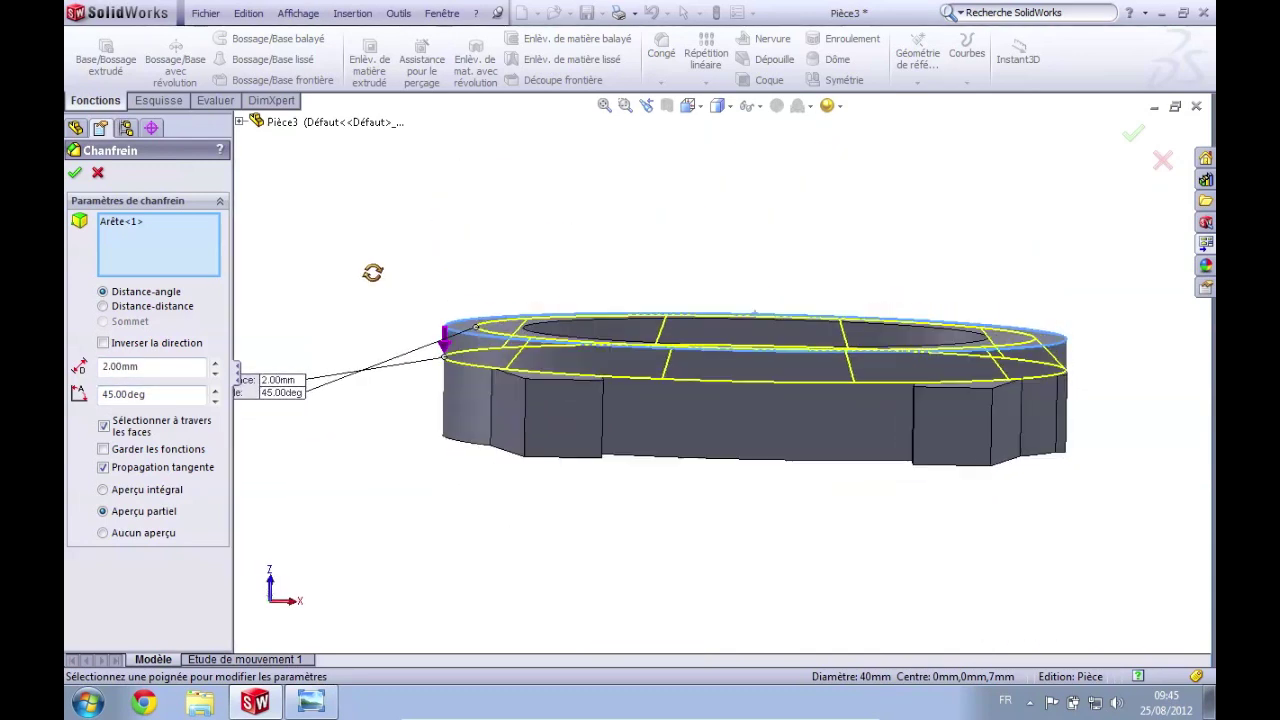
pyautogui.scroll(-3, 495, 325)
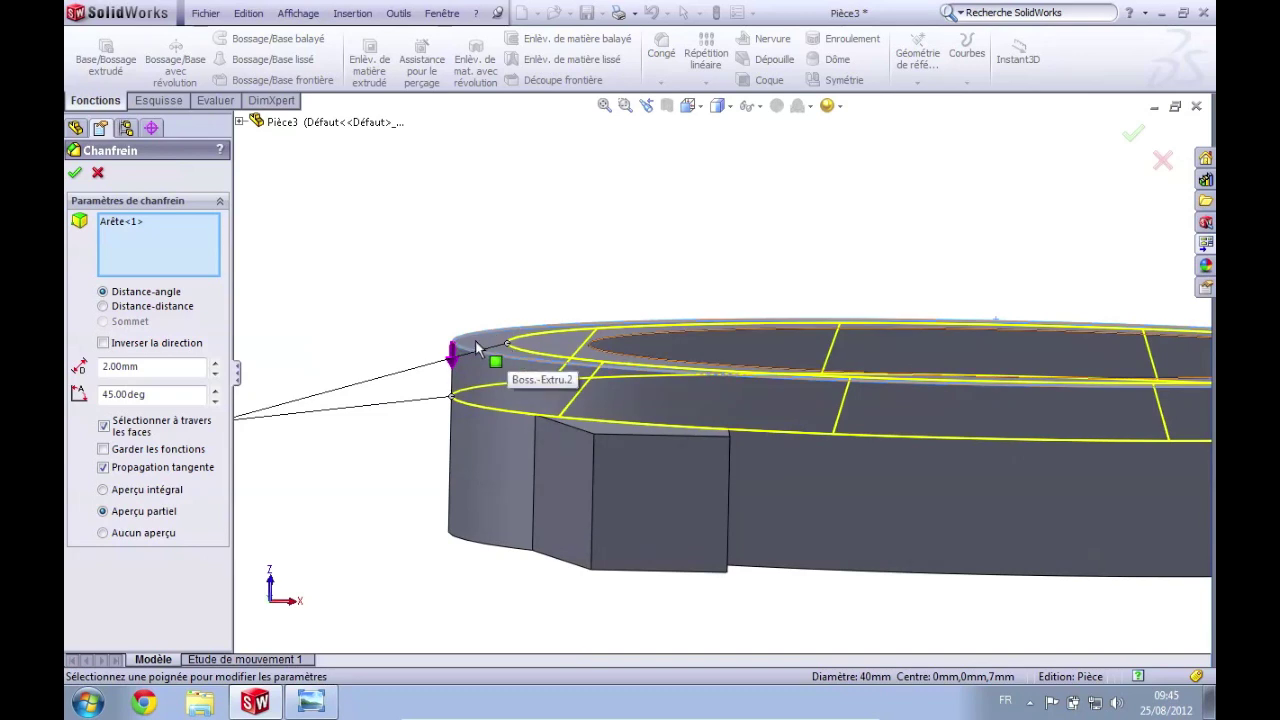
pyautogui.click(214, 391)
pyautogui.click(214, 391)
pyautogui.click(214, 391)
pyautogui.click(214, 391)
pyautogui.click(214, 391)
pyautogui.click(214, 391)
pyautogui.click(214, 391)
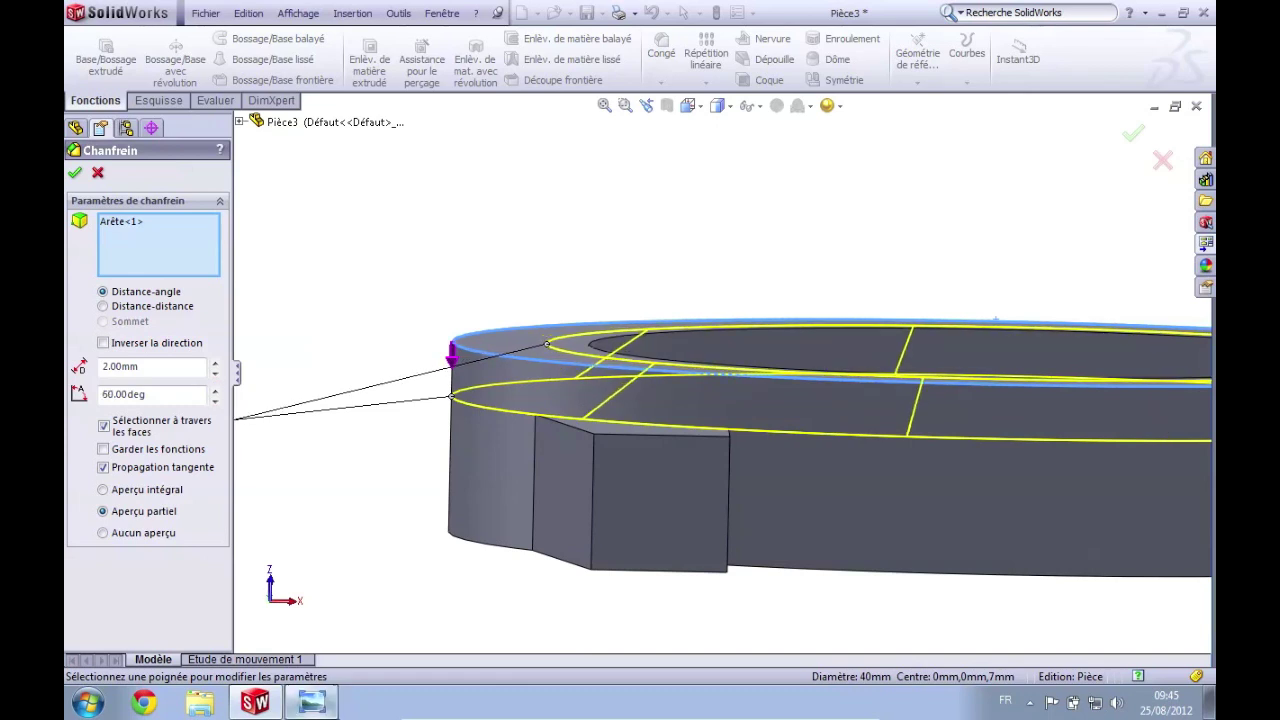
# - Compare the chamfer preview with the reference drawing and apply the 2 mm, 60° chamfer
pyautogui.click(332, 705)
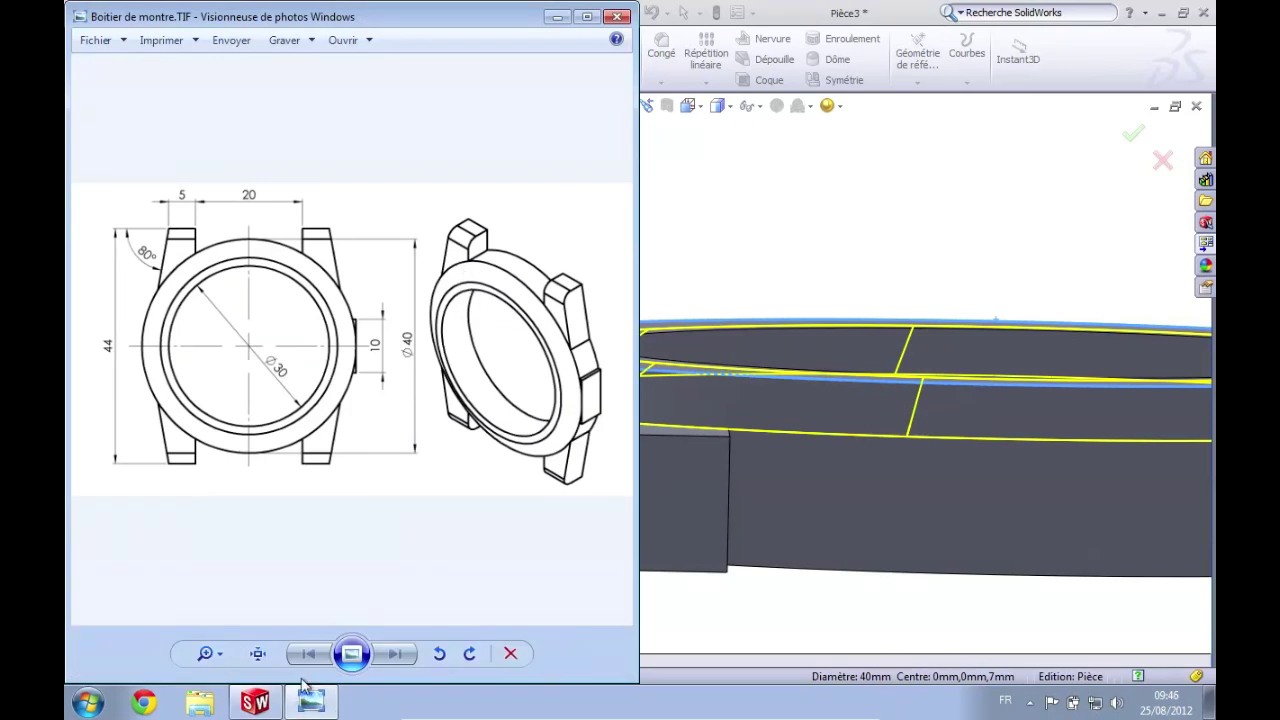
pyautogui.click(240, 706)
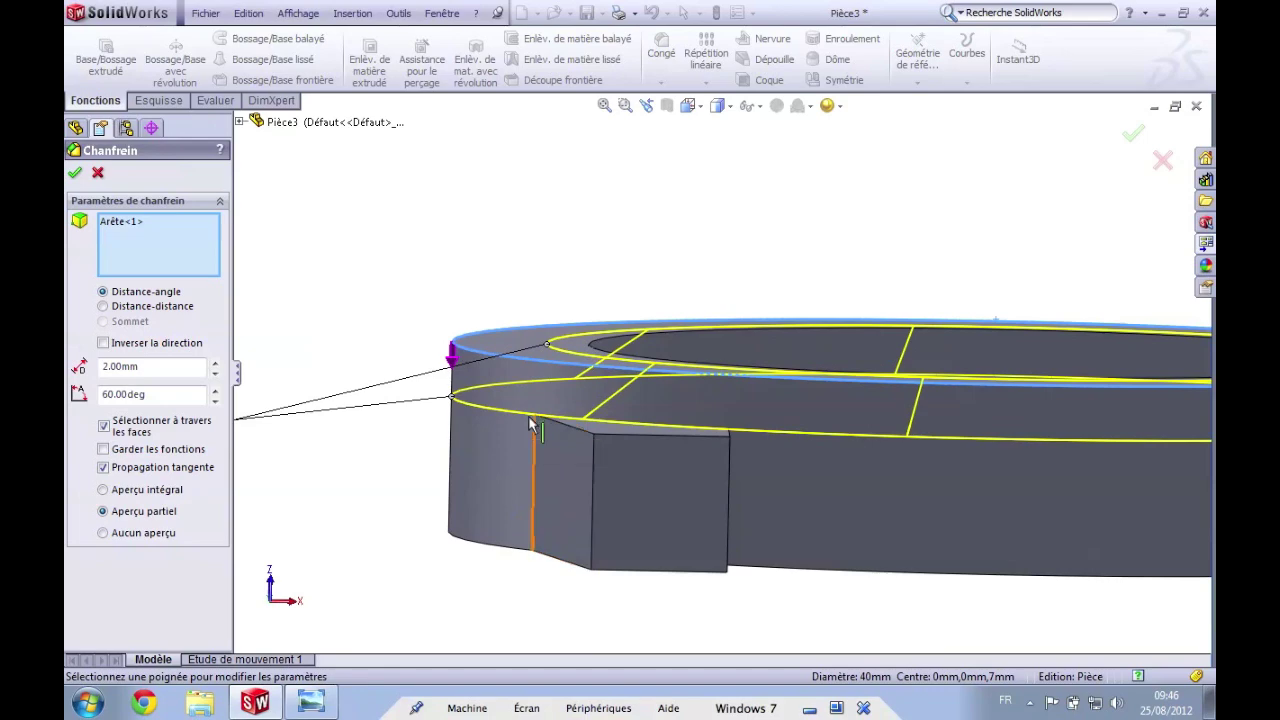
pyautogui.press('Up')
pyautogui.press('Up')
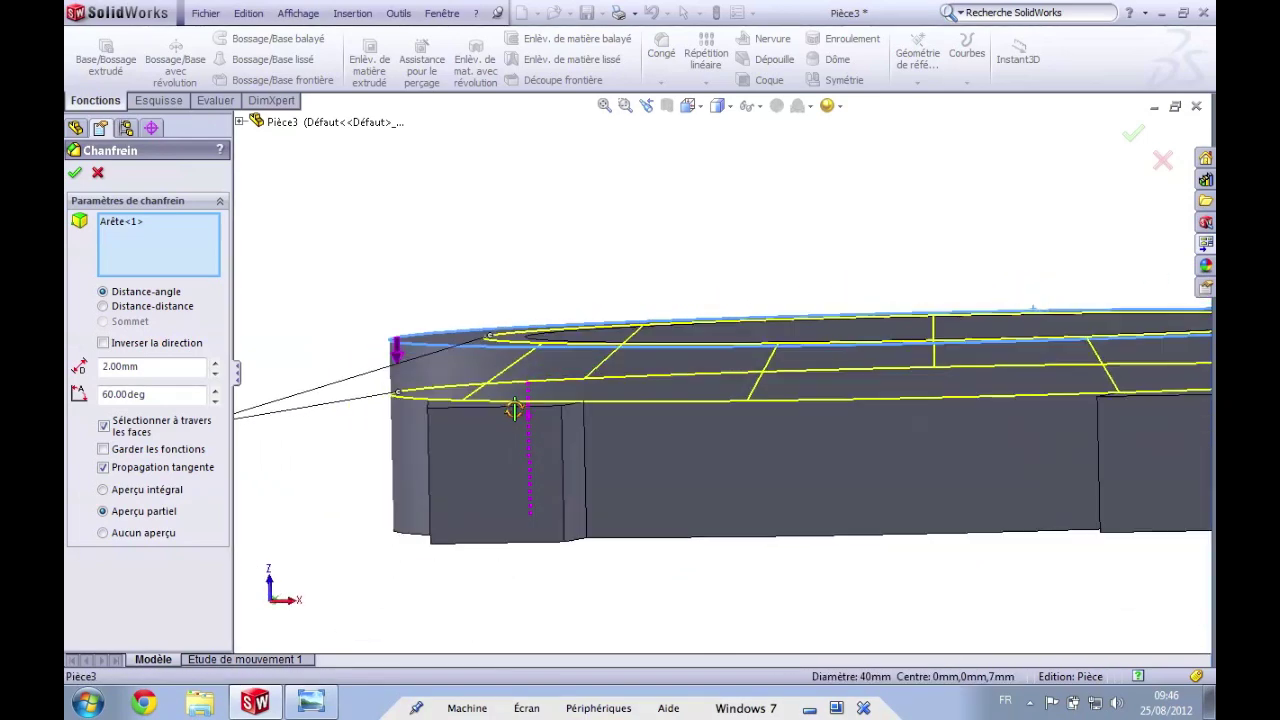
pyautogui.press('Down')
pyautogui.press('Down')
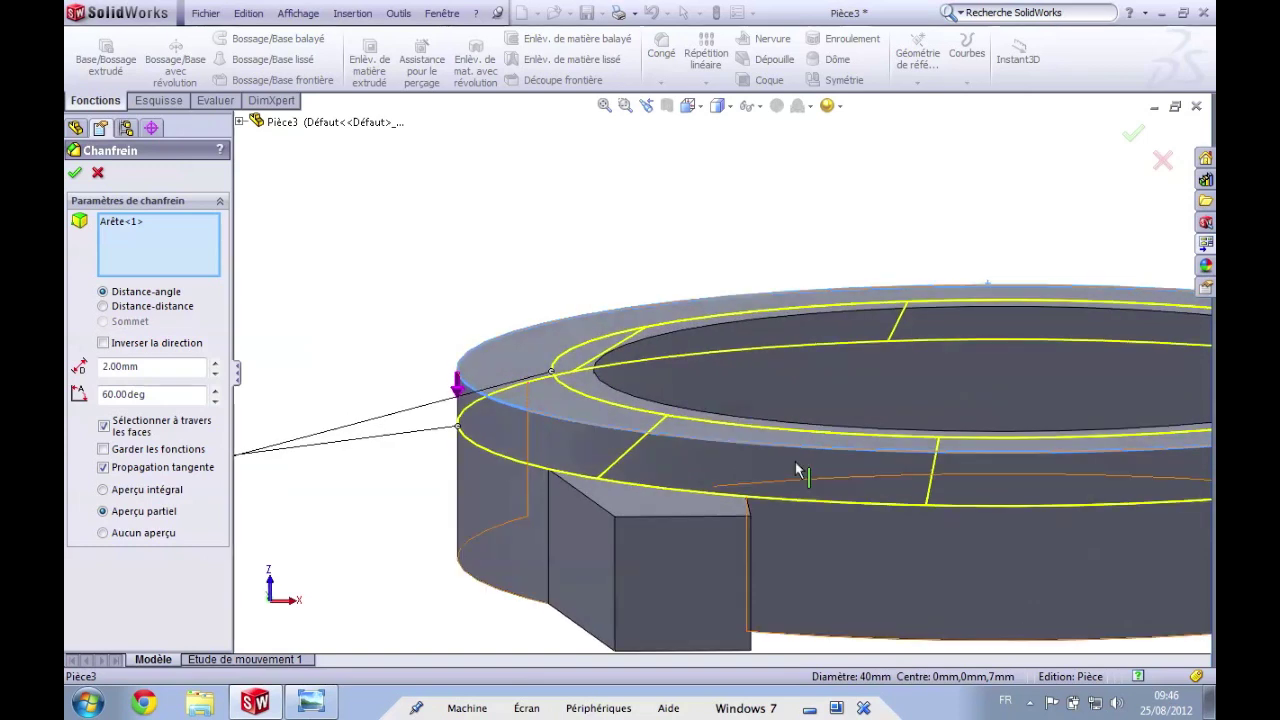
pyautogui.press('Down')
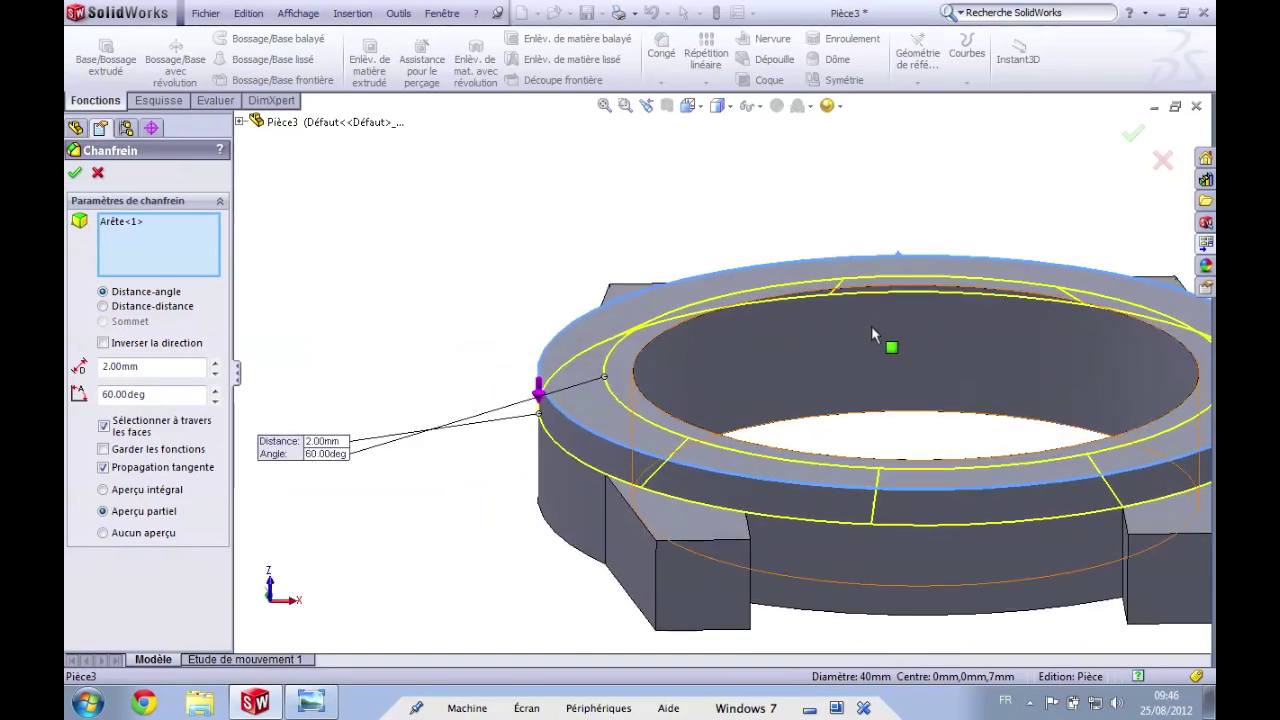
pyautogui.scroll(-3, 869, 340)
pyautogui.moveTo(852, 368)
pyautogui.mouseDown(button='middle')
pyautogui.moveTo(855, 300)
pyautogui.moveTo(851, 331)
pyautogui.moveTo(766, 349)
pyautogui.mouseUp(button='middle')
pyautogui.scroll(2, 775, 370)
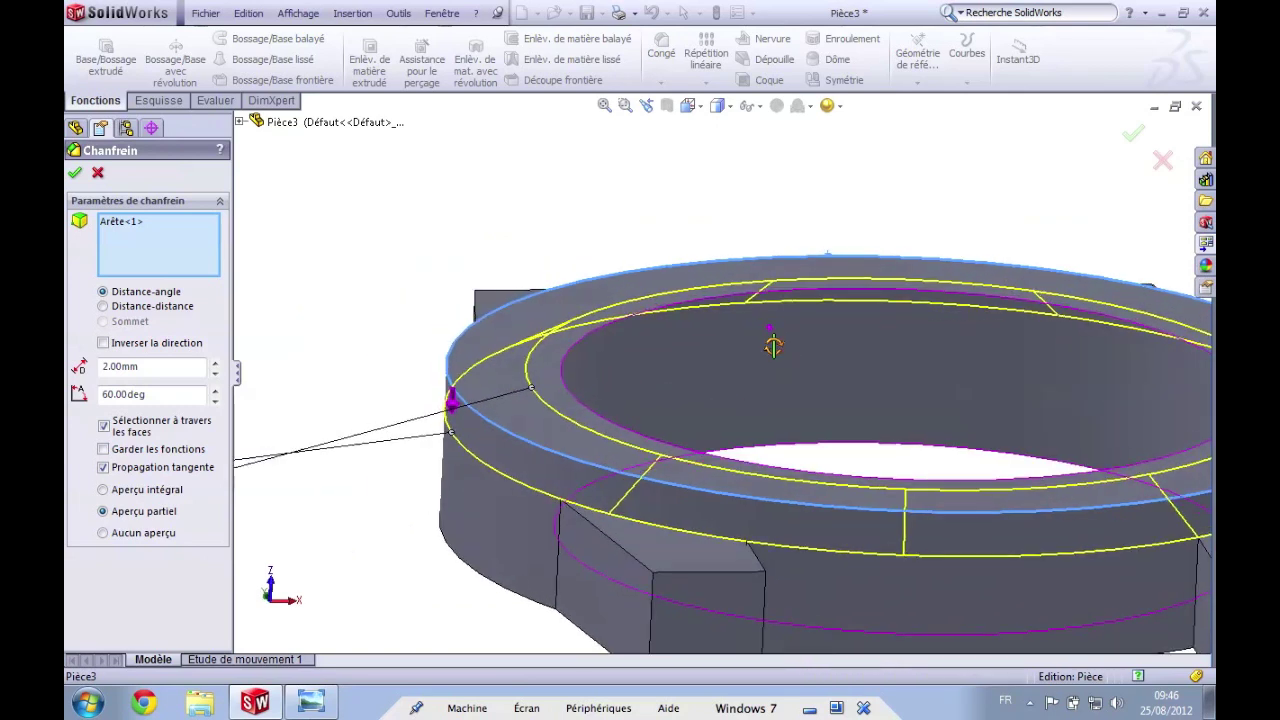
pyautogui.moveTo(826, 429)
pyautogui.mouseDown(button='middle')
pyautogui.moveTo(814, 371)
pyautogui.moveTo(820, 394)
pyautogui.mouseUp(button='middle')
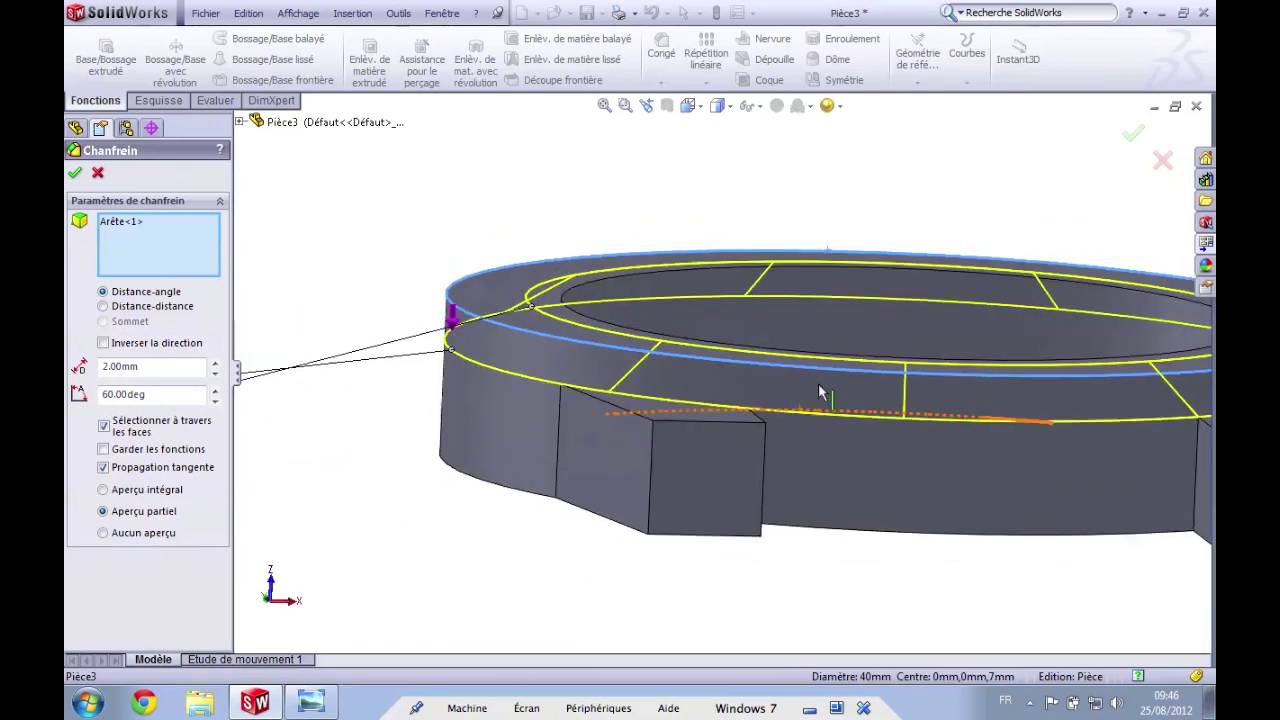
pyautogui.click(75, 172)
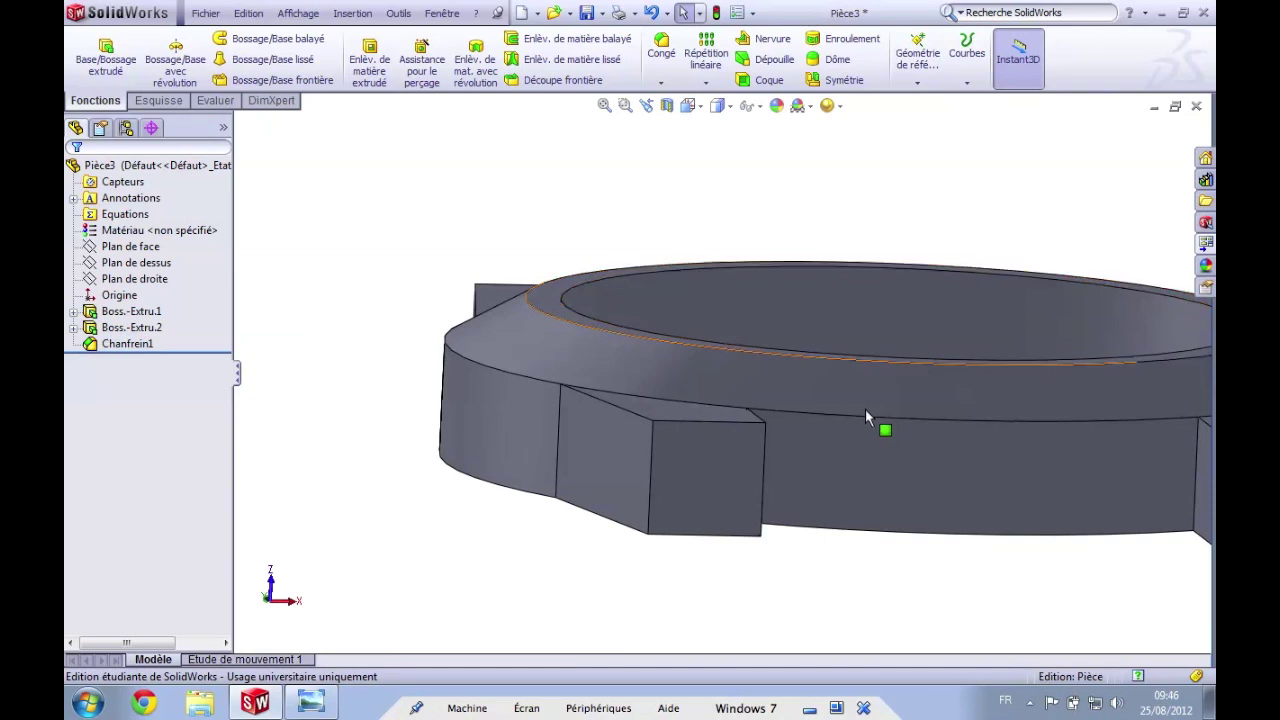
pyautogui.moveTo(925, 375)
pyautogui.mouseDown(button='middle')
pyautogui.moveTo(1043, 371)
pyautogui.moveTo(992, 416)
pyautogui.mouseUp(button='middle')
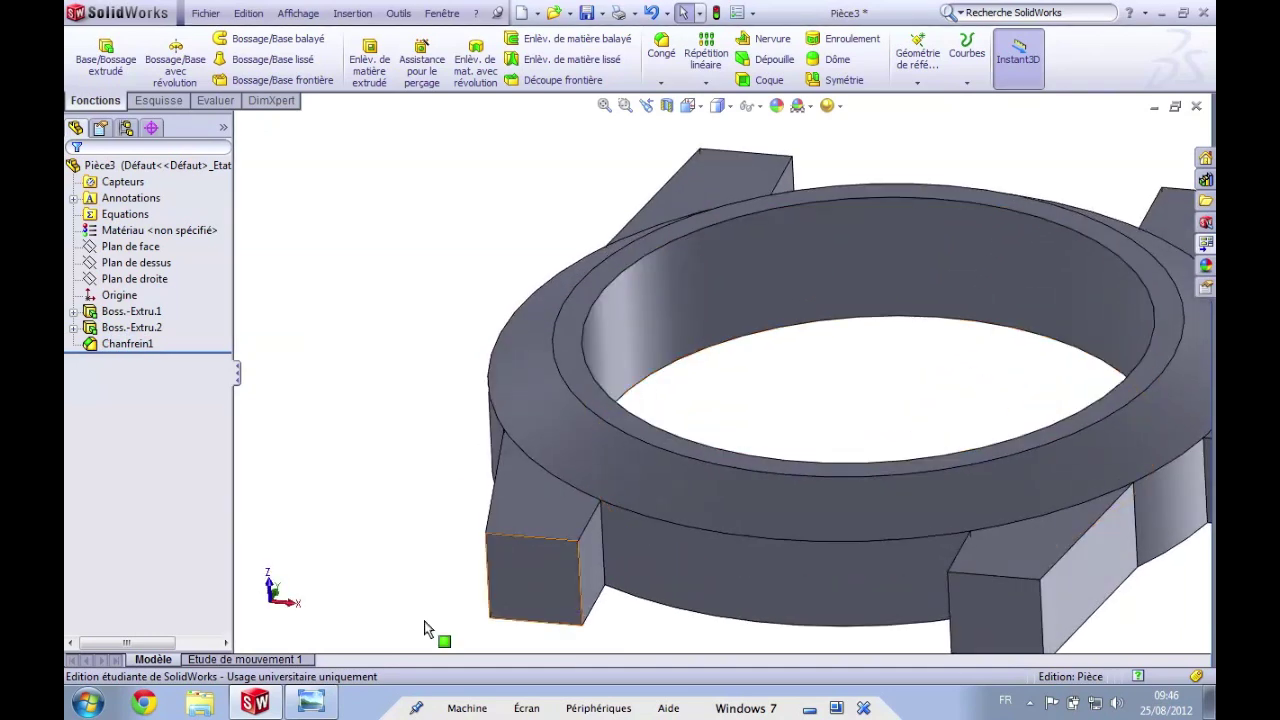
pyautogui.click(307, 705)
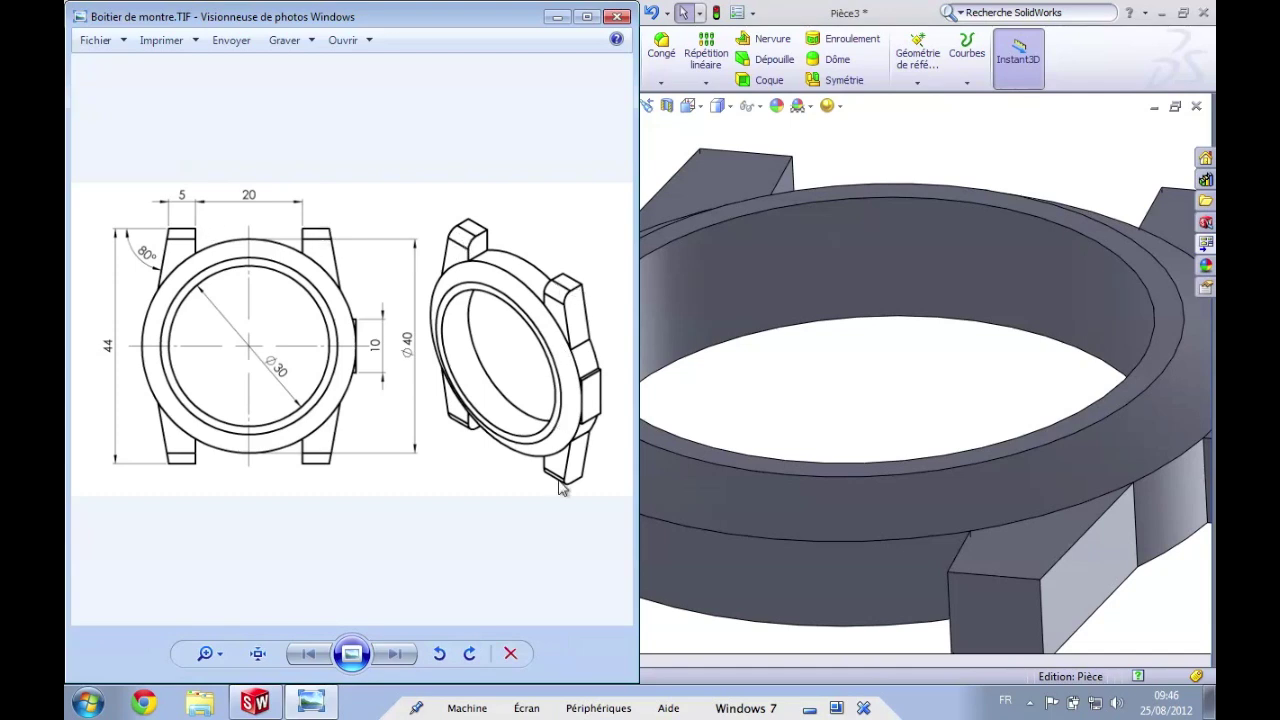
pyautogui.click(851, 380)
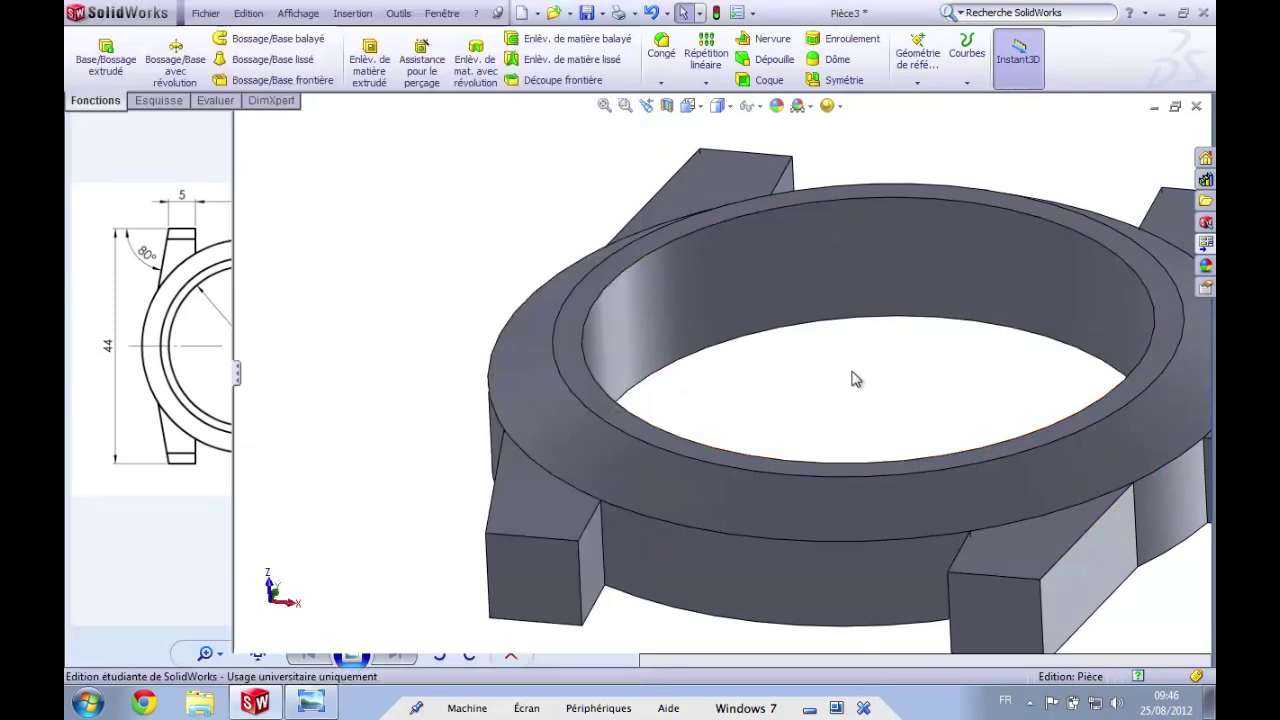
pyautogui.scroll(5, 850, 380)
pyautogui.moveTo(851, 380); pyautogui.dragTo(845, 387, button='middle')
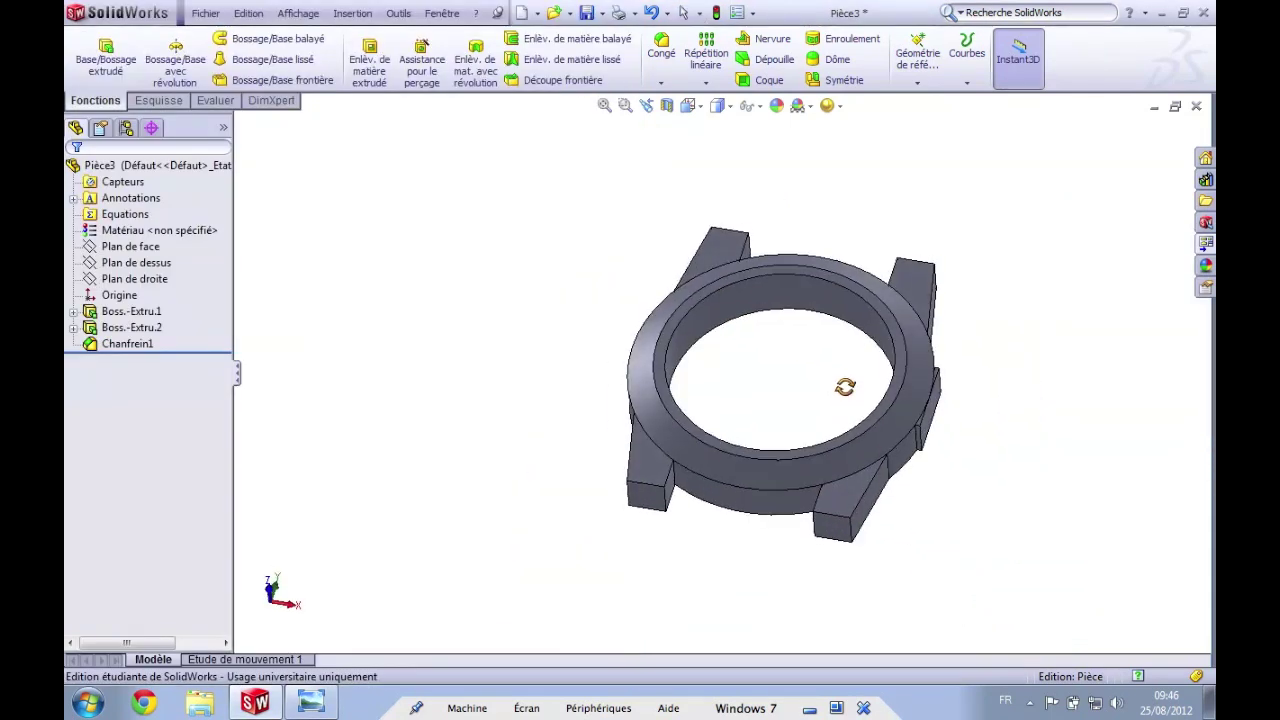
# - Start a fillet and select the outer end edges of all four lugs
pyautogui.click(660, 50)
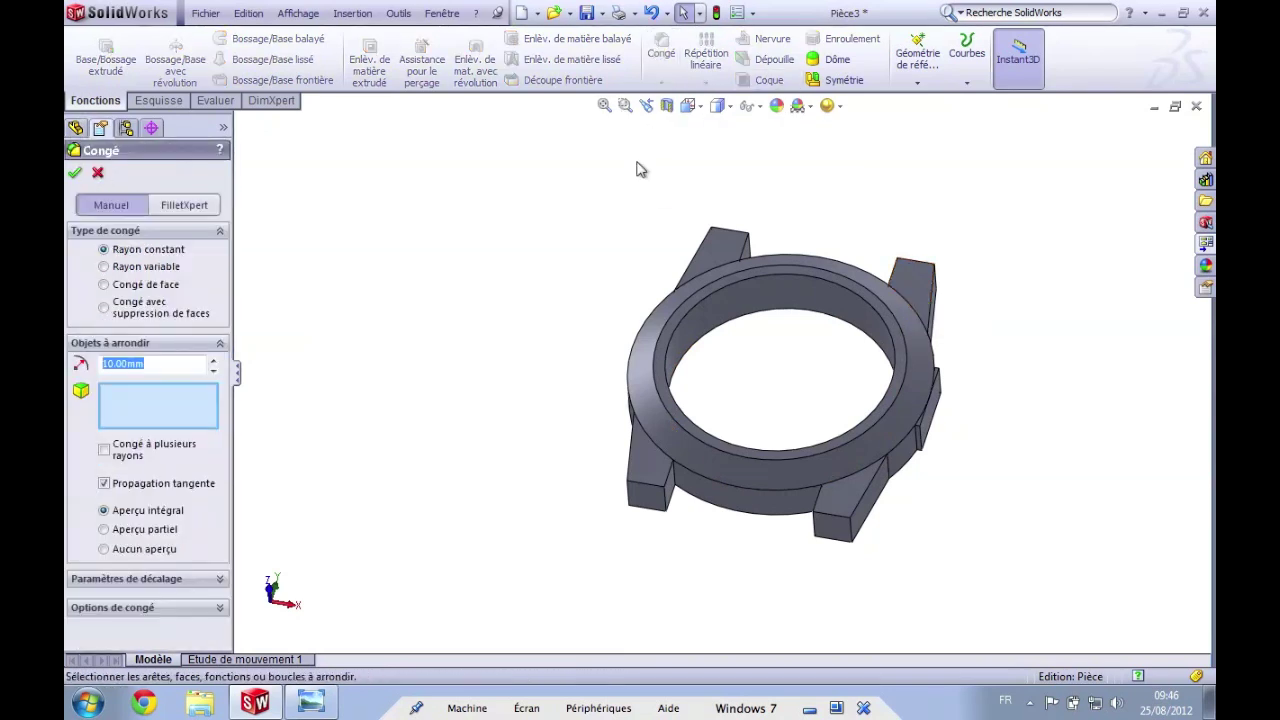
pyautogui.click(730, 236)
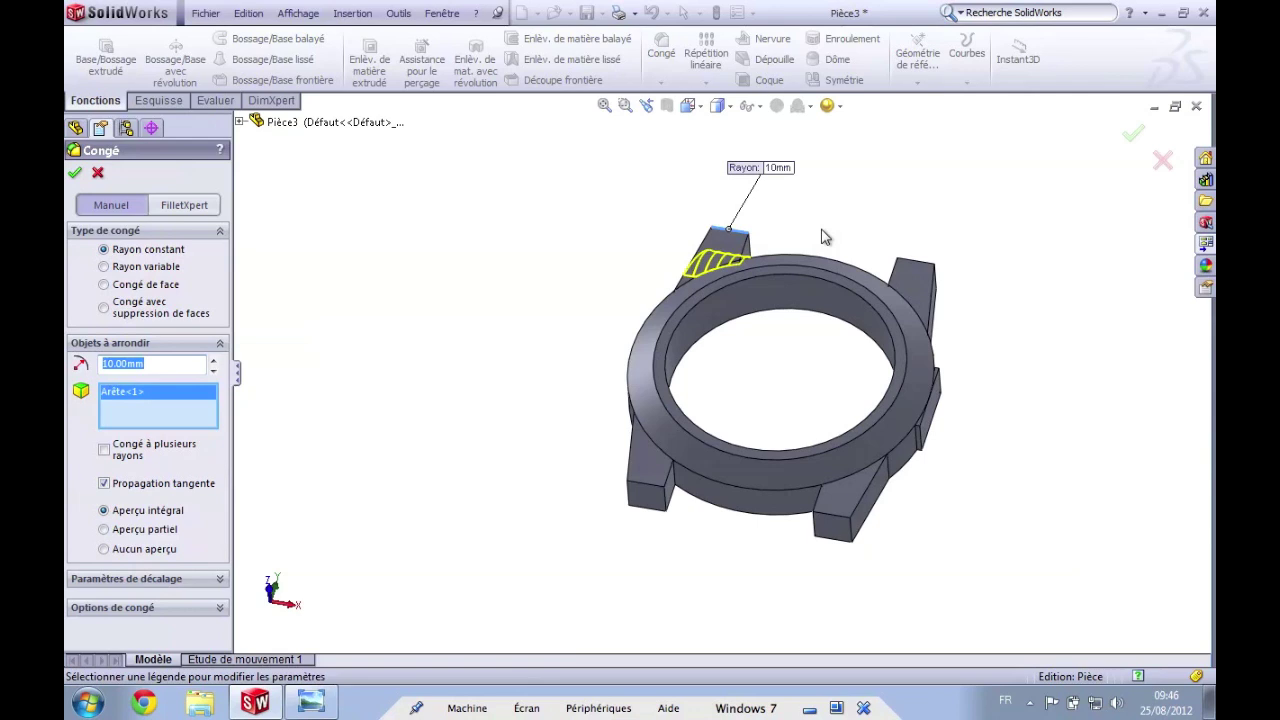
pyautogui.click(913, 262)
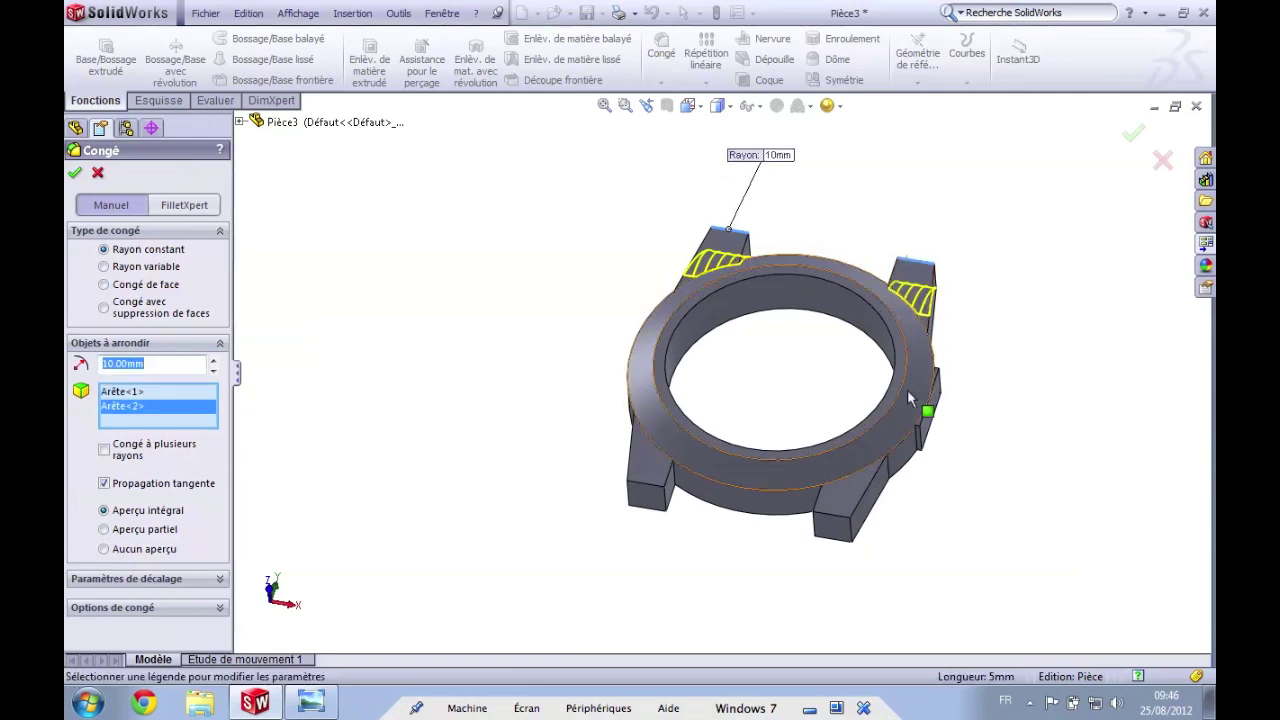
pyautogui.click(838, 523)
pyautogui.click(657, 489)
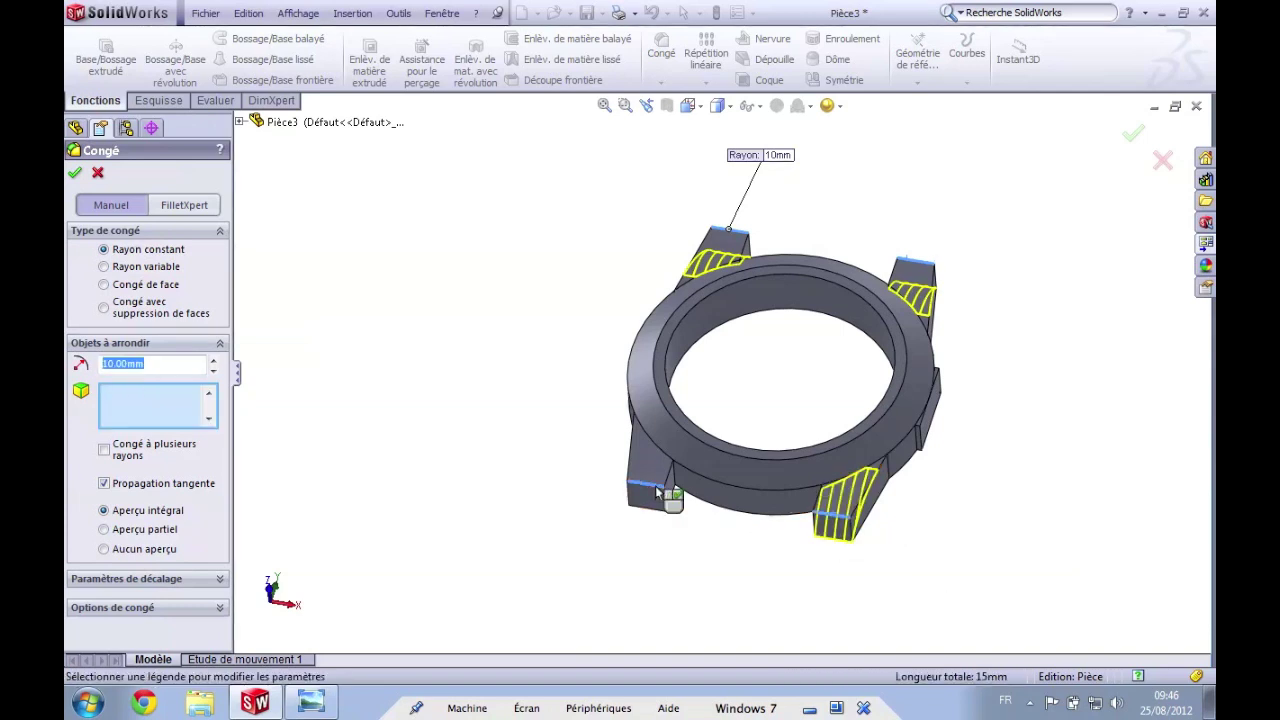
pyautogui.click(209, 420)
# - Set the fillet radius to 2 mm and confirm the lug fillets
pyautogui.doubleClick(209, 395)
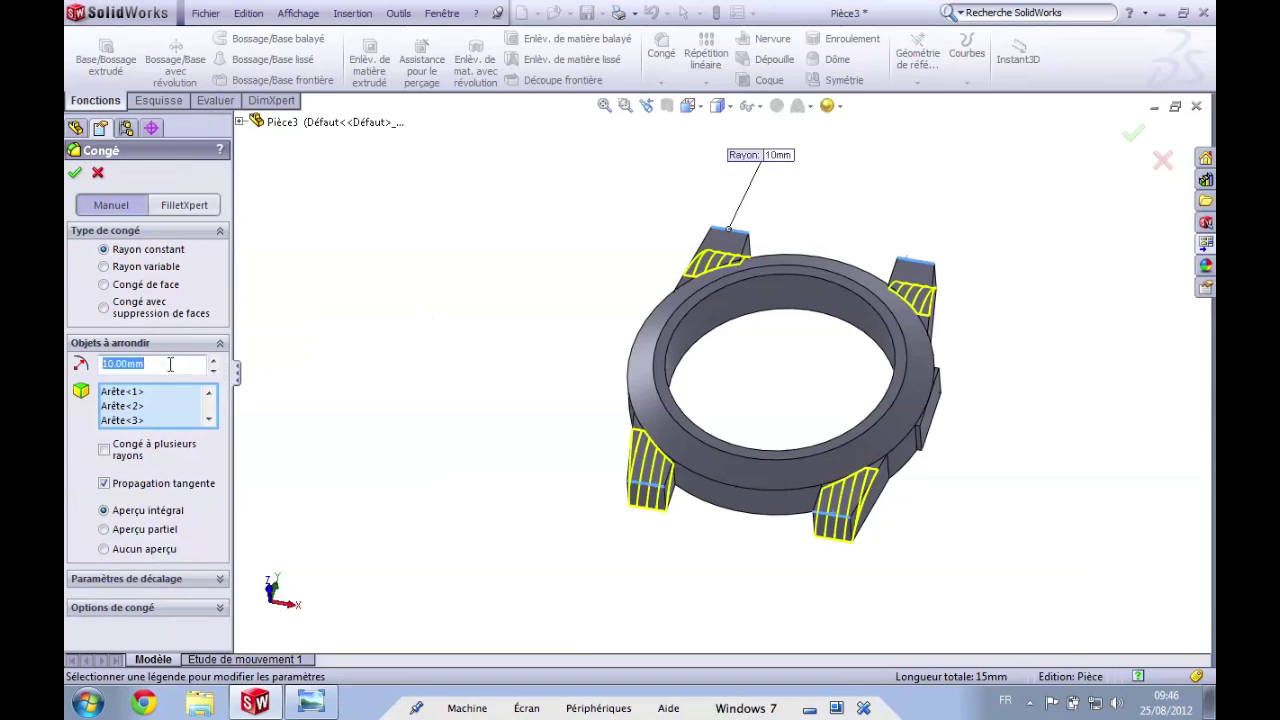
pyautogui.write('2')
pyautogui.press('Return')
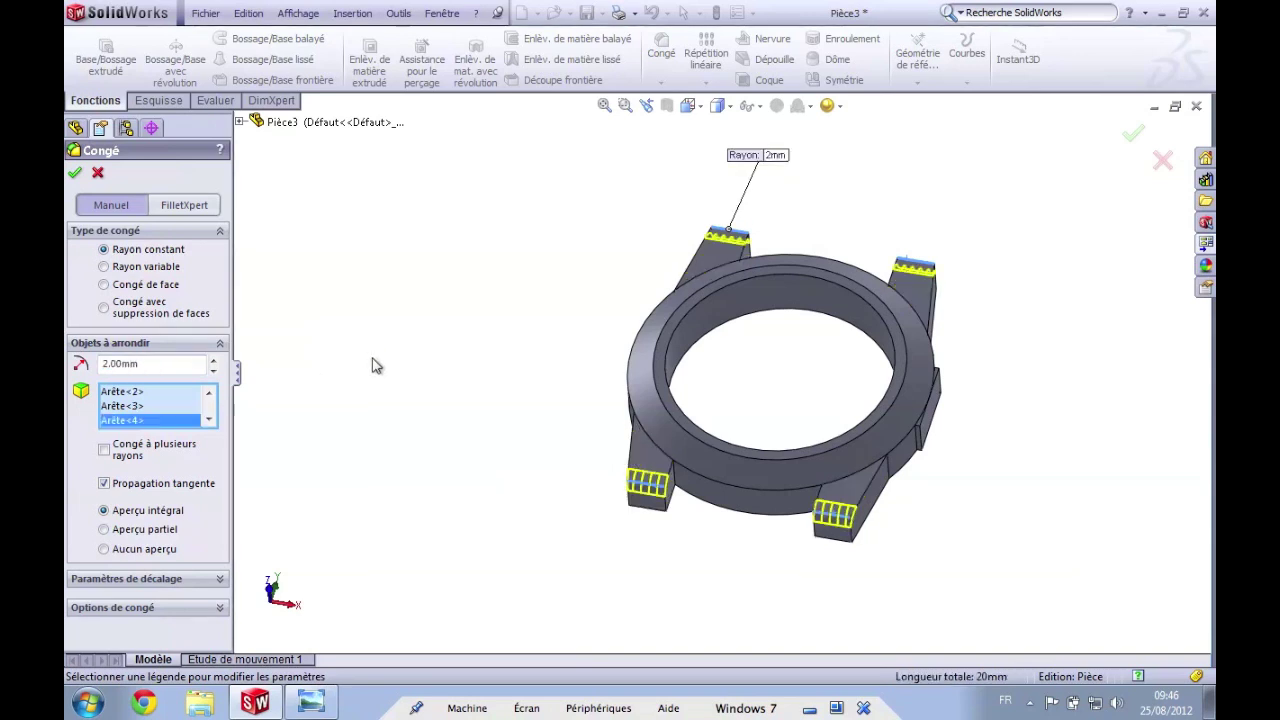
pyautogui.moveTo(439, 365); pyautogui.dragTo(522, 341, button='middle')
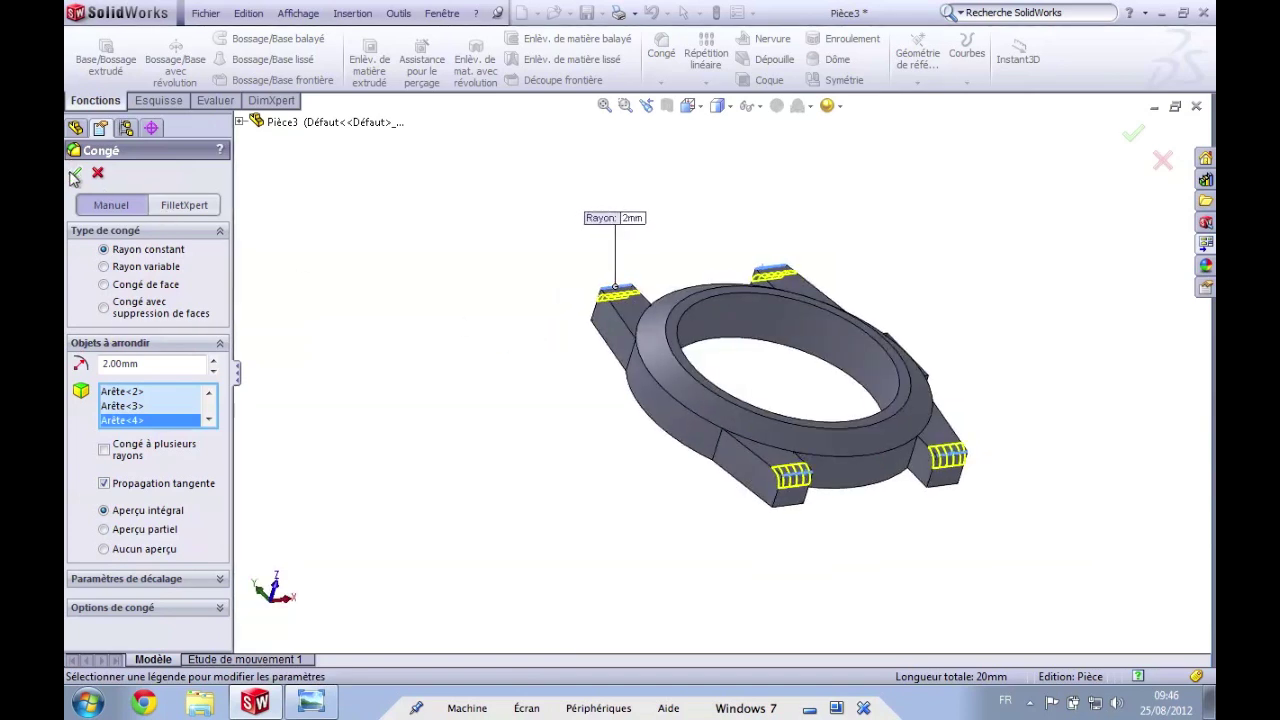
pyautogui.click(74, 176)
pyautogui.moveTo(466, 251)
pyautogui.mouseDown(button='middle')
pyautogui.moveTo(1029, 286)
pyautogui.moveTo(893, 281)
pyautogui.moveTo(966, 259)
pyautogui.mouseUp(button='middle')
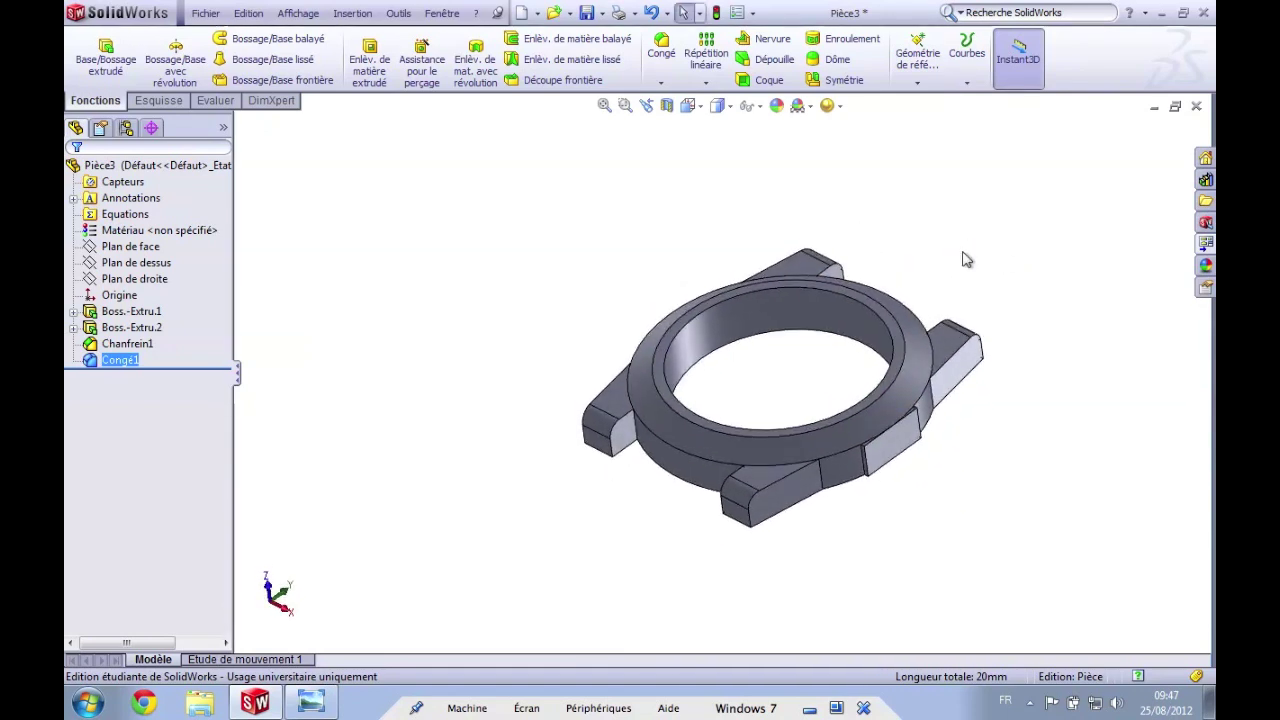